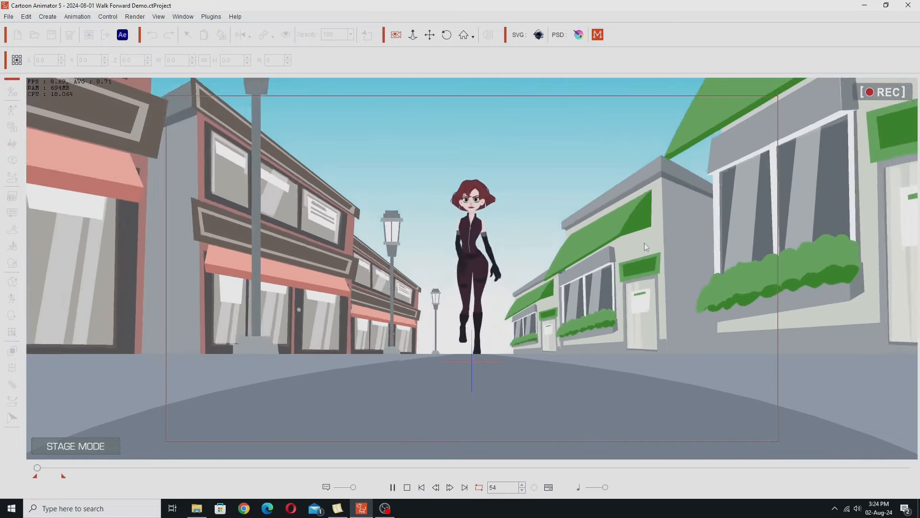
Step: Stop the walk demo playback and create a new empty project
{"action": "left_click", "coordinate": [407, 488]}
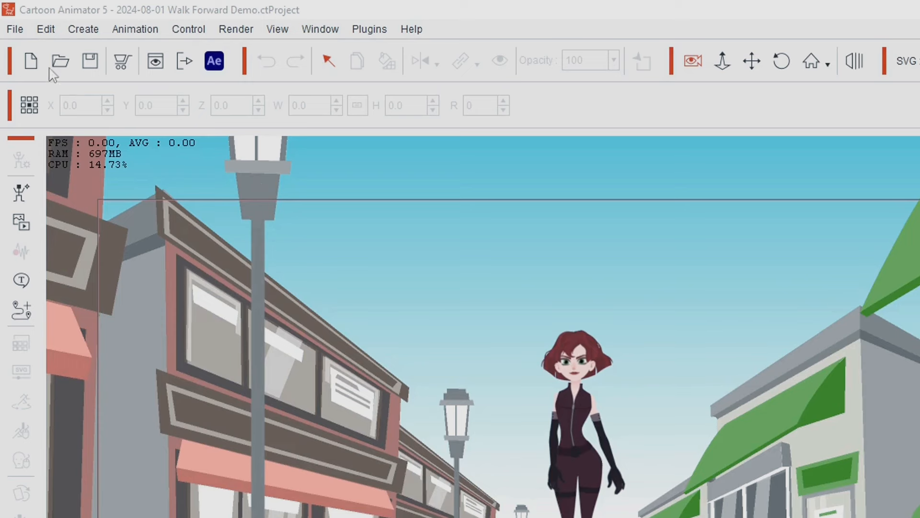
{"action": "left_click", "coordinate": [15, 29]}
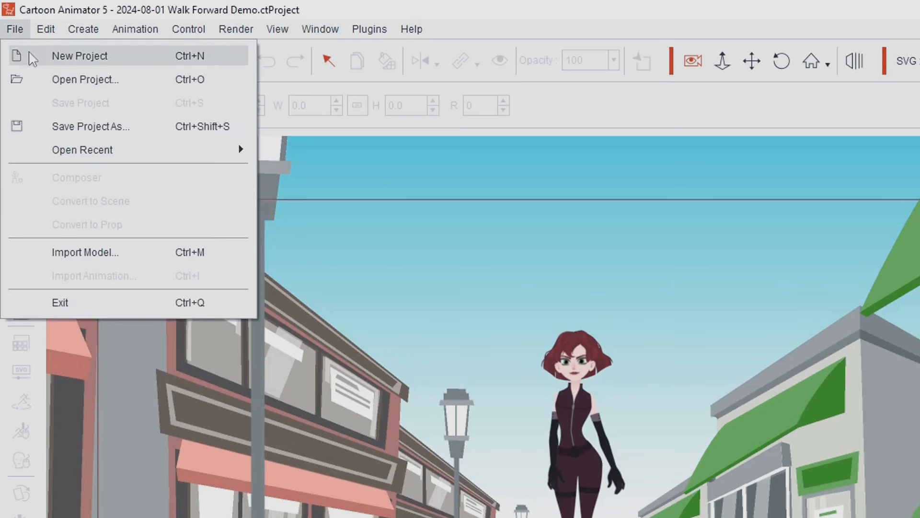
{"action": "left_click", "coordinate": [31, 58]}
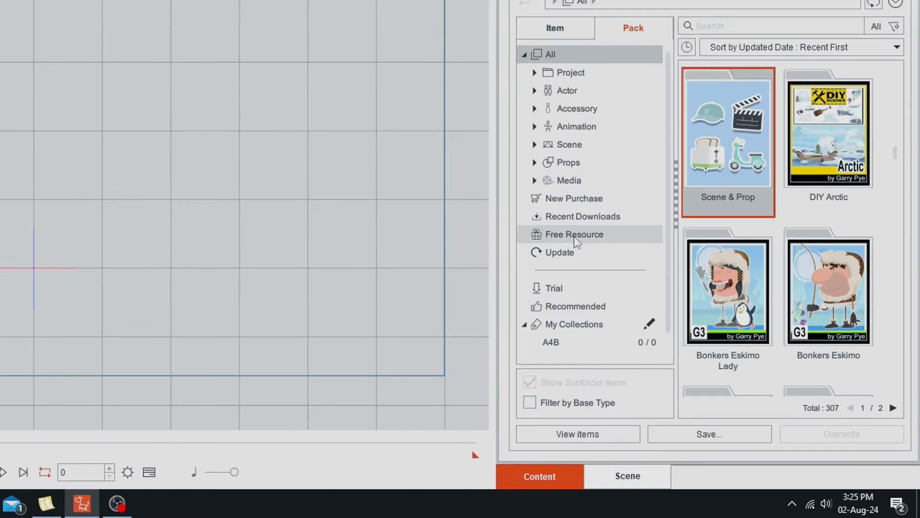
Step: Add the front-facing Red_F actor from the free resource Actor pack to the stage
{"action": "left_click", "coordinate": [568, 237]}
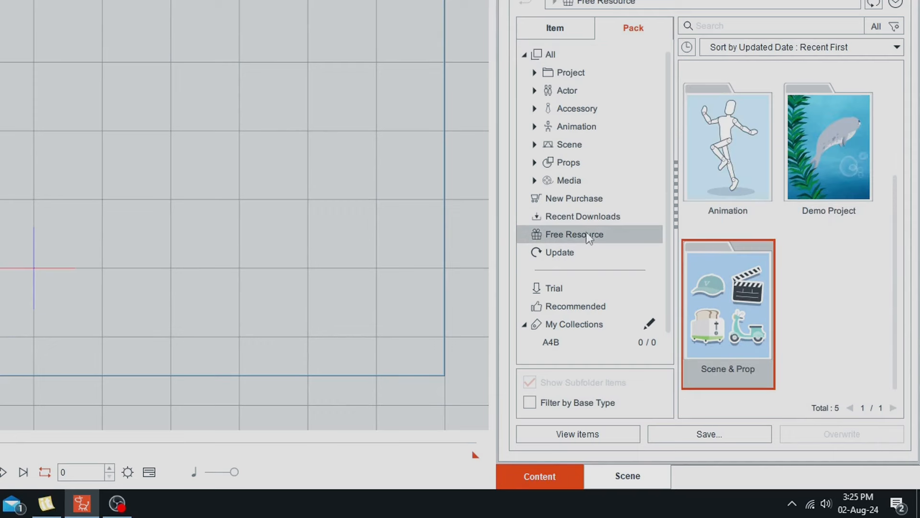
{"action": "scroll", "coordinate": [891, 144], "scroll_direction": "up", "scroll_amount": 3}
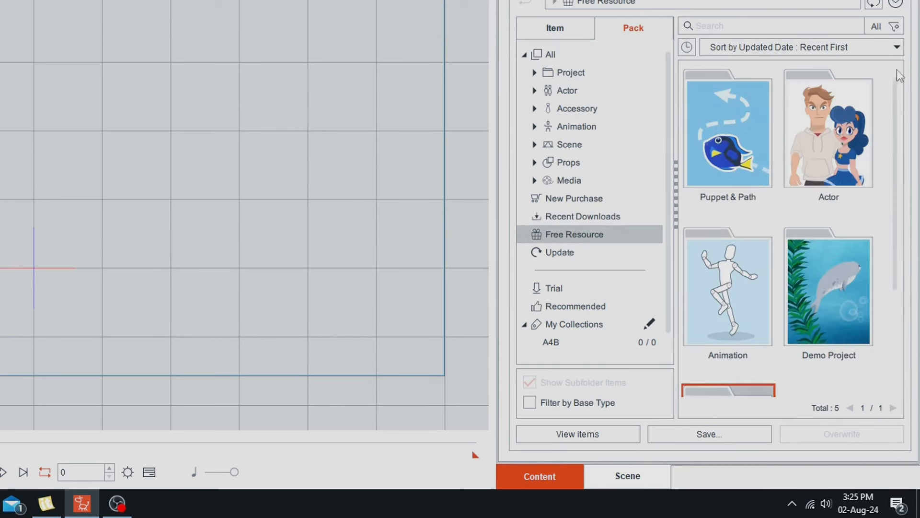
{"action": "double_click", "coordinate": [825, 151]}
{"action": "left_click", "coordinate": [567, 226]}
{"action": "scroll", "coordinate": [760, 235], "scroll_direction": "down", "scroll_amount": 5}
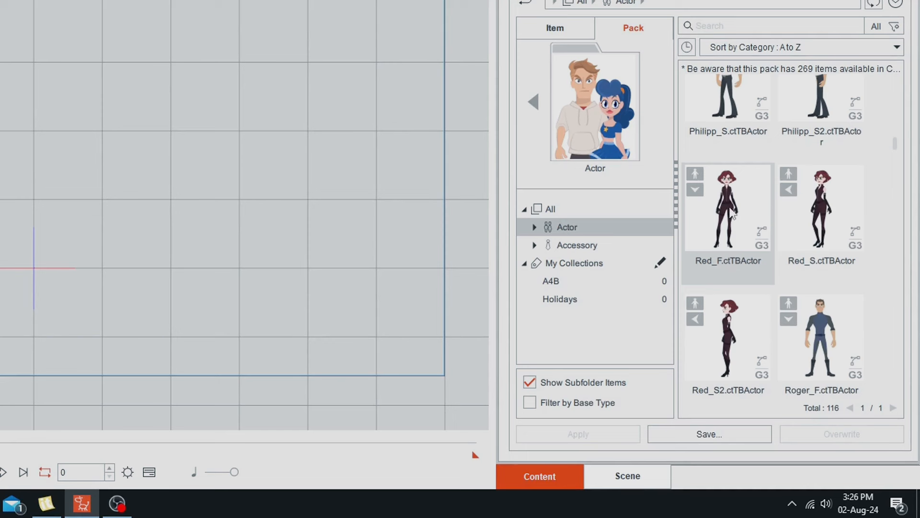
{"action": "left_click", "coordinate": [731, 211]}
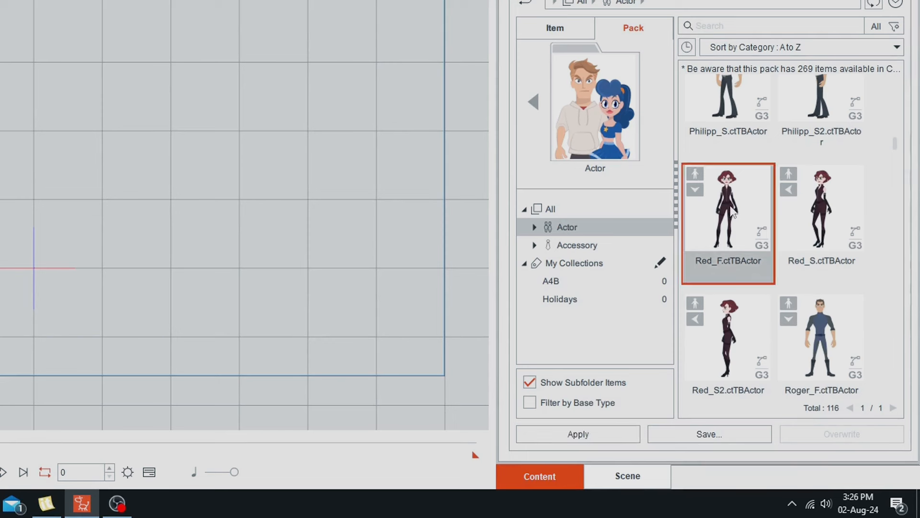
{"action": "double_click", "coordinate": [733, 212]}
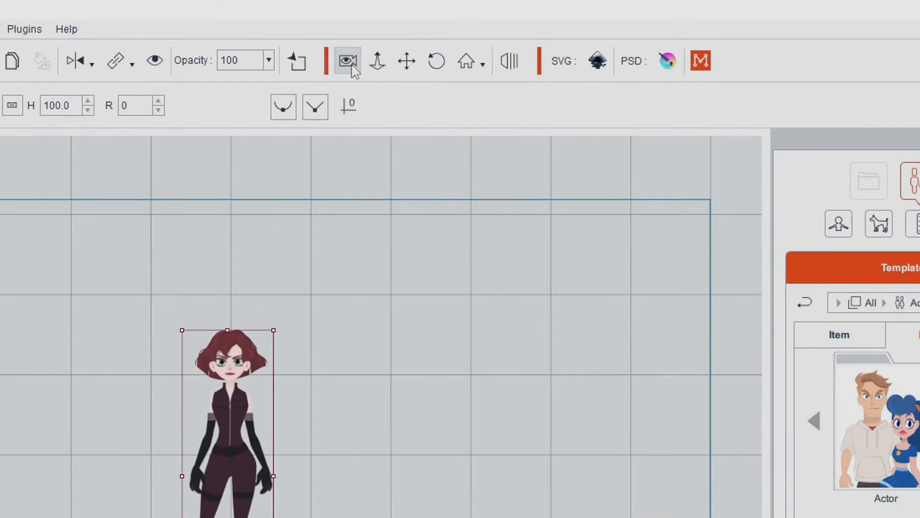
{"action": "left_click", "coordinate": [350, 64]}
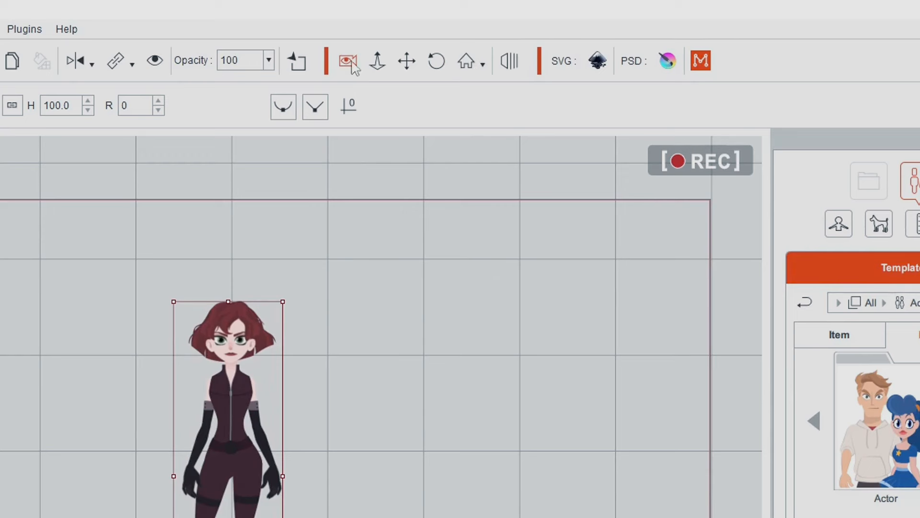
{"action": "left_click", "coordinate": [467, 66]}
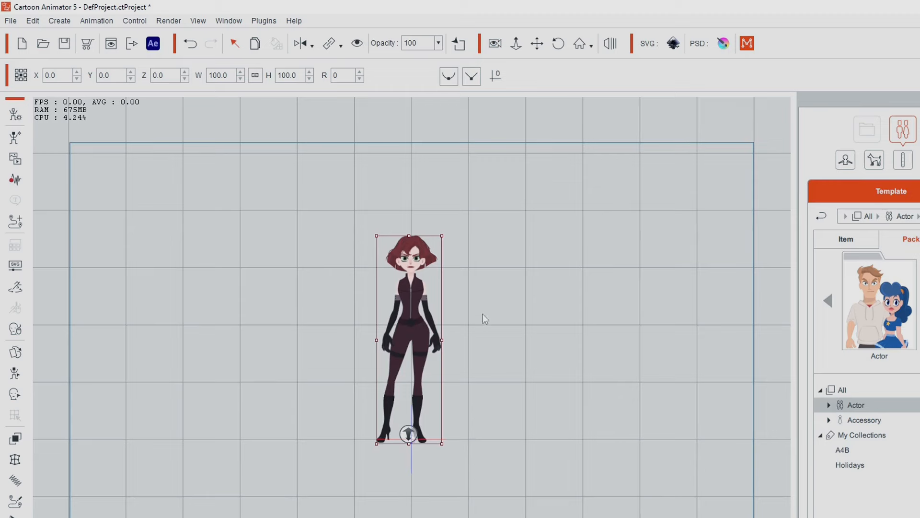
{"action": "left_click", "coordinate": [537, 43]}
{"action": "left_click_drag", "start_coordinate": [504, 362], "coordinate": [598, 325]}
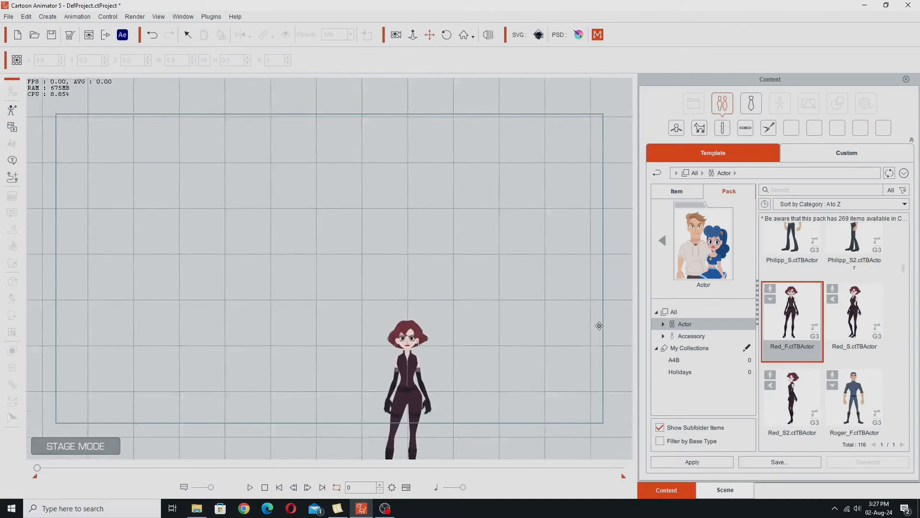
{"action": "left_click", "coordinate": [350, 45]}
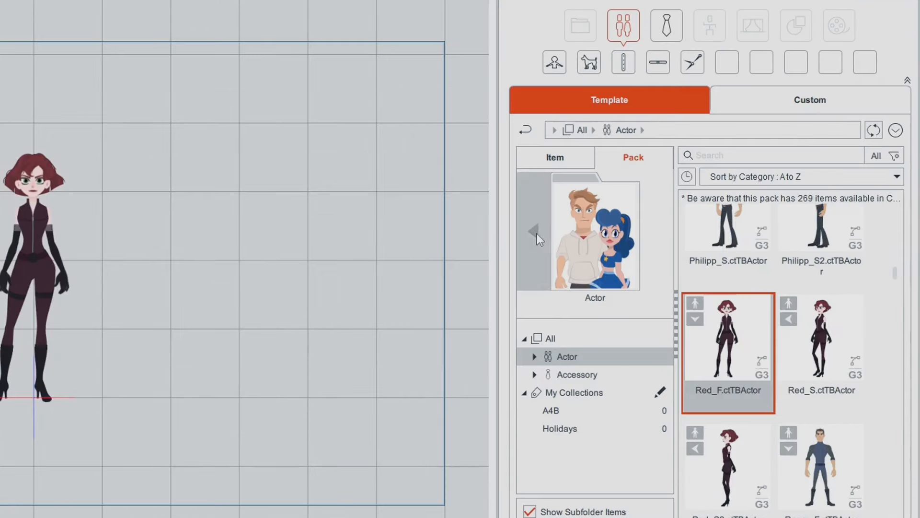
Step: Open the 3D Motion category of the free resource Animation pack
{"action": "left_click", "coordinate": [663, 241]}
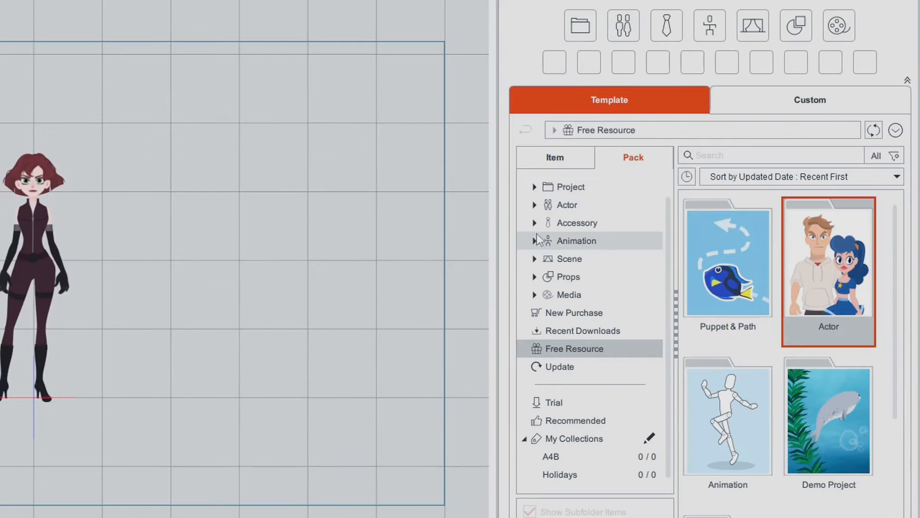
{"action": "double_click", "coordinate": [728, 441]}
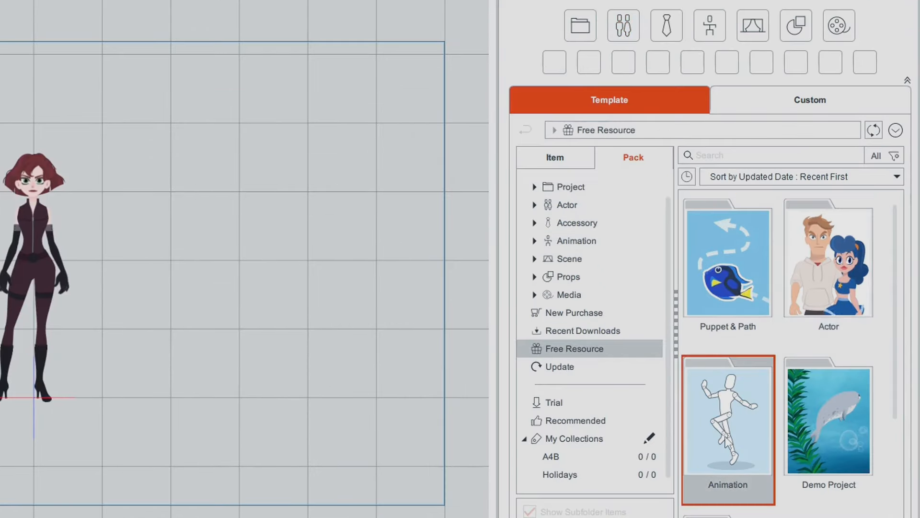
{"action": "left_click", "coordinate": [570, 360]}
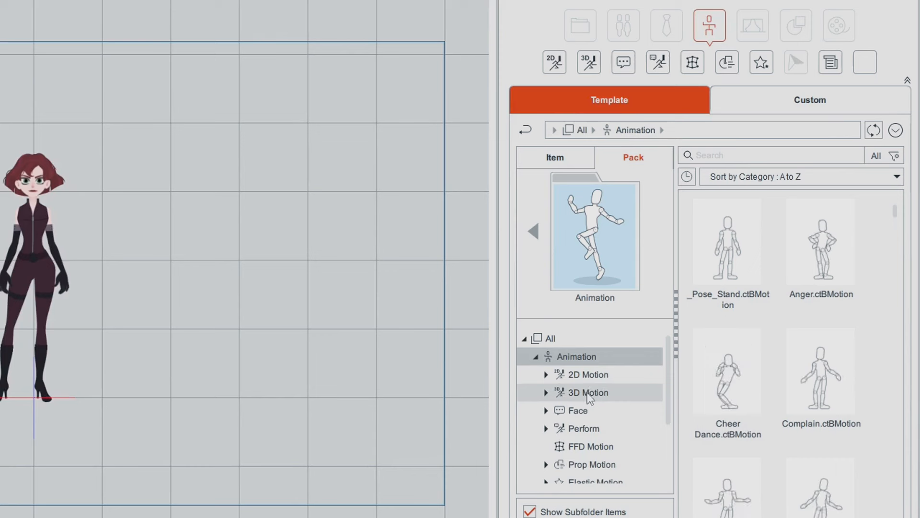
{"action": "left_click", "coordinate": [589, 393]}
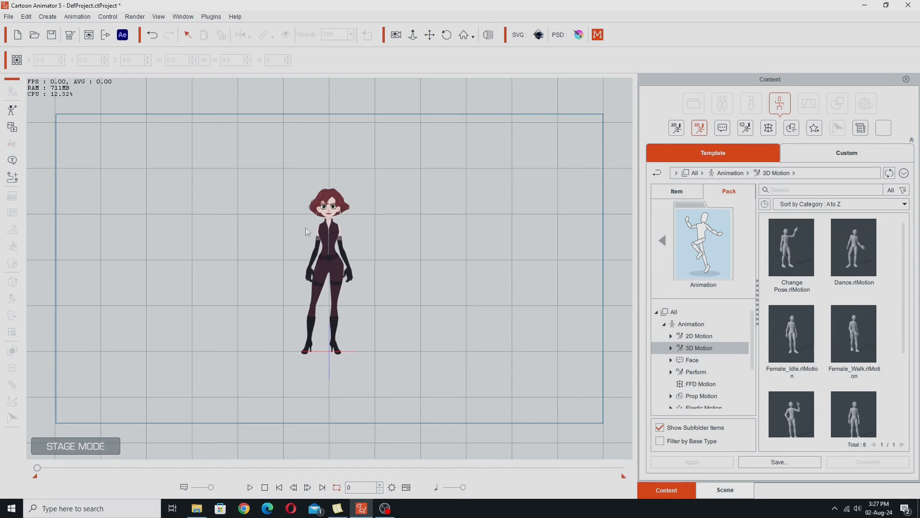
Step: Load the Female_Walk 3D motion onto the red-haired actor and move the import dialog clear of her
{"action": "left_click", "coordinate": [326, 245]}
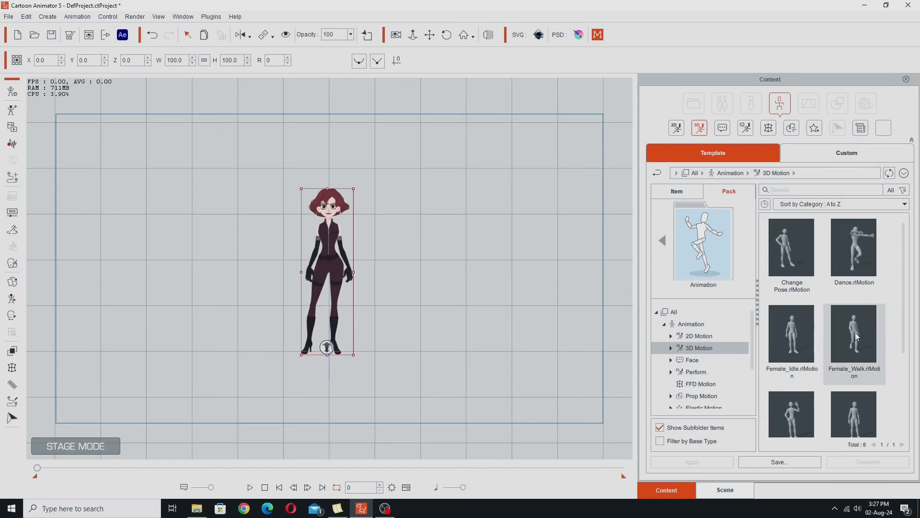
{"action": "left_click", "coordinate": [854, 334]}
{"action": "double_click", "coordinate": [854, 333]}
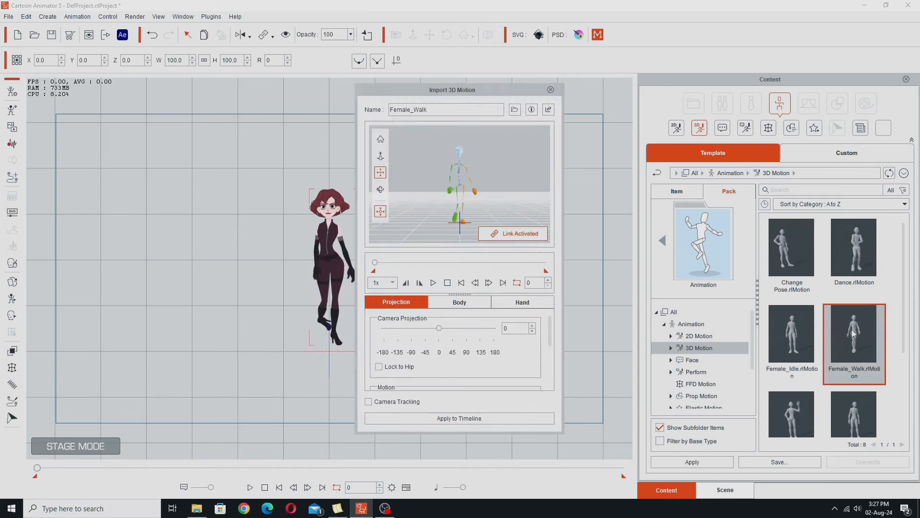
{"action": "left_click_drag", "start_coordinate": [472, 94], "coordinate": [546, 79]}
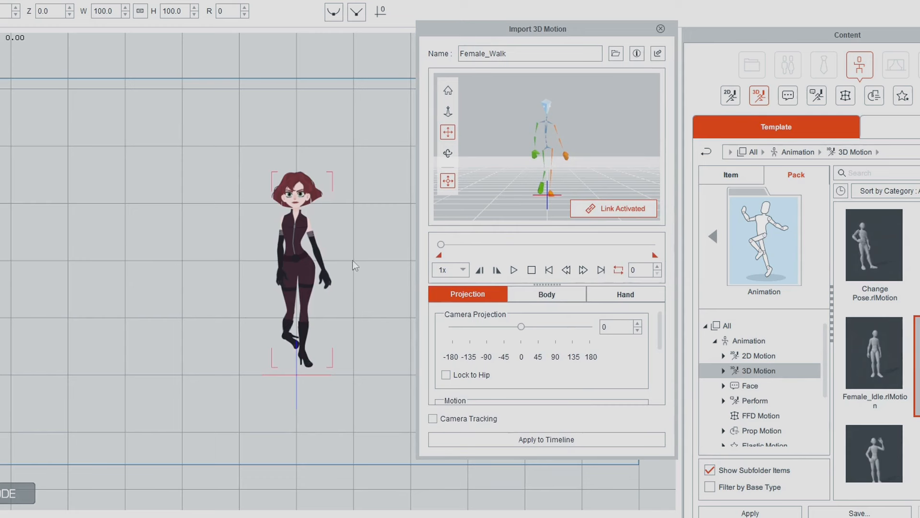
Step: Preview the walk motion and enable Root Motion in its projection settings
{"action": "left_click", "coordinate": [514, 271]}
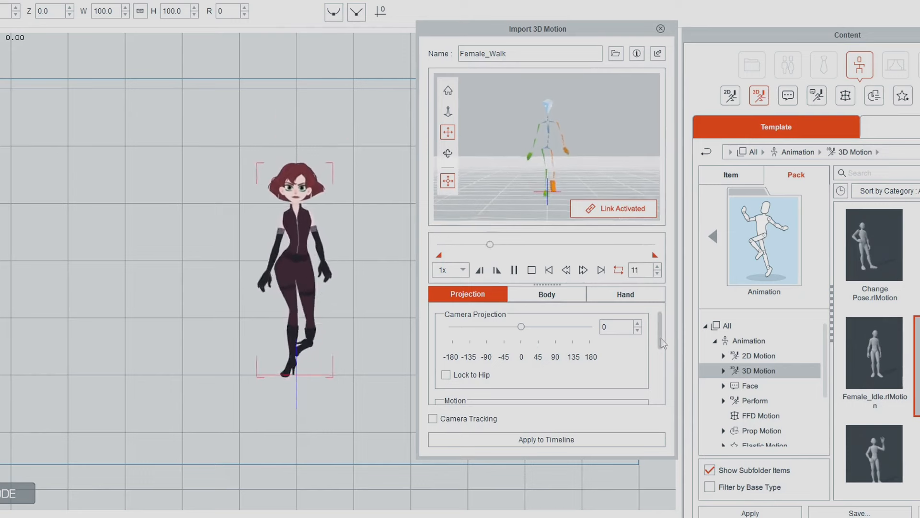
{"action": "left_click_drag", "start_coordinate": [660, 338], "coordinate": [663, 390]}
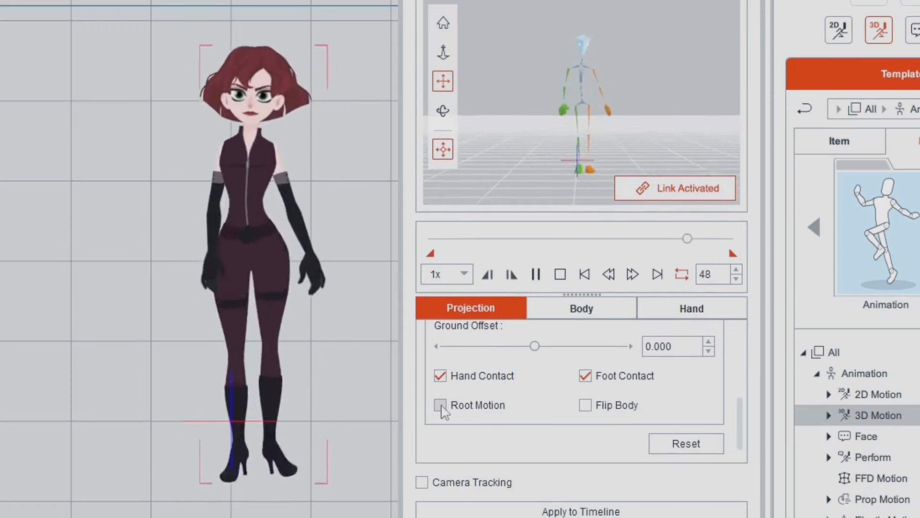
{"action": "left_click", "coordinate": [440, 405]}
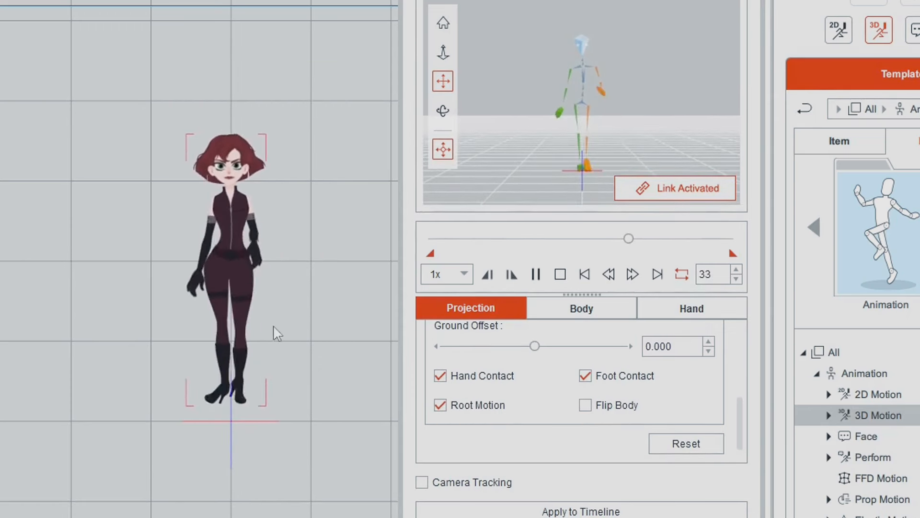
{"action": "left_click", "coordinate": [560, 274]}
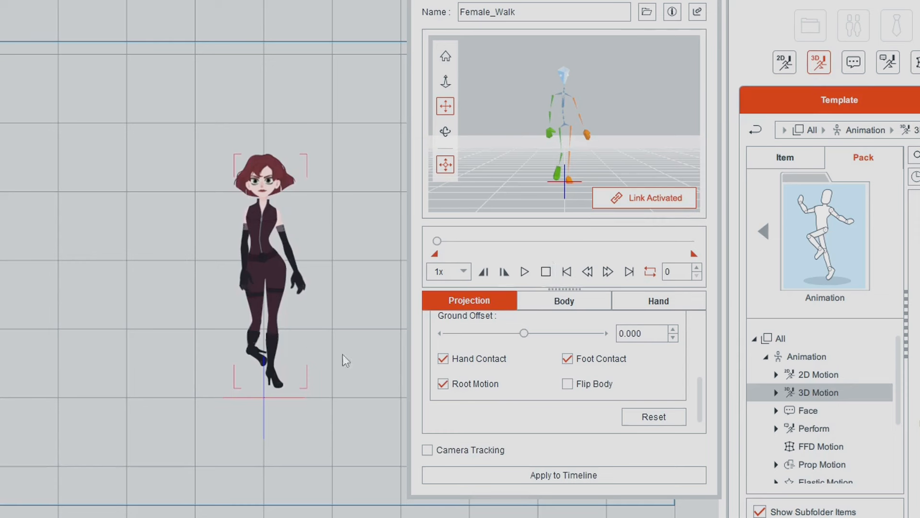
Step: Turn off Foot Rotation in the motion's body settings and preview the walk again
{"action": "left_click", "coordinate": [561, 307]}
{"action": "left_click_drag", "start_coordinate": [700, 338], "coordinate": [699, 408]}
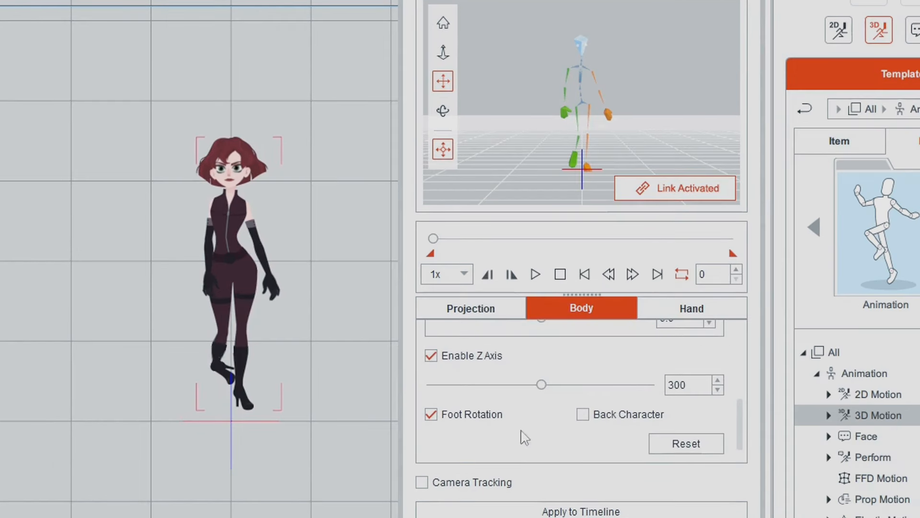
{"action": "left_click", "coordinate": [432, 414]}
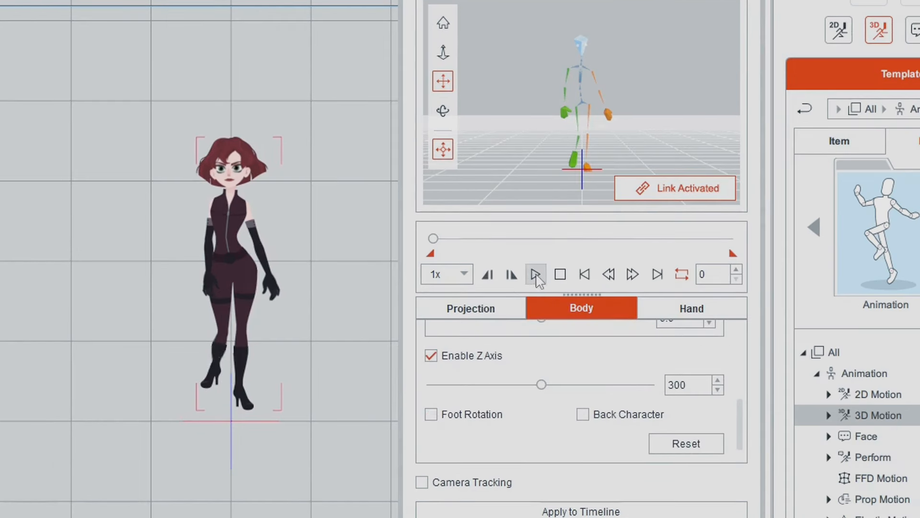
{"action": "left_click", "coordinate": [535, 274]}
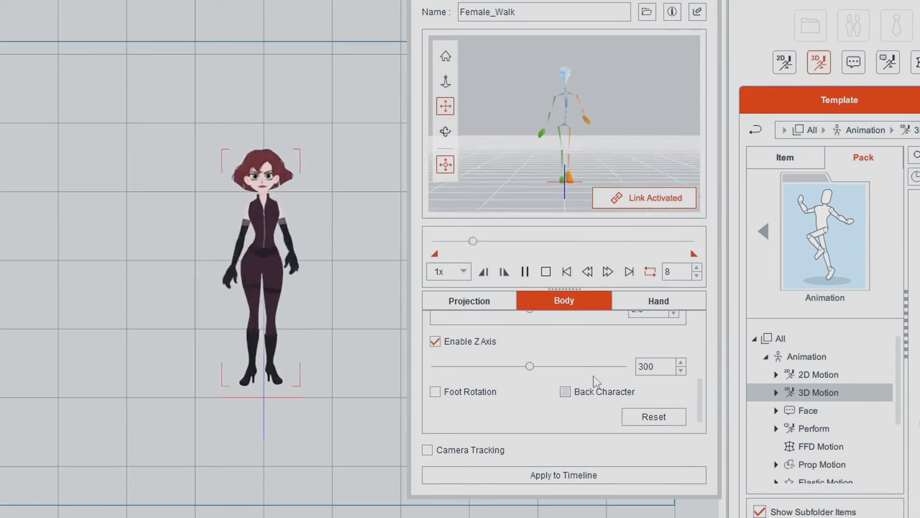
{"action": "left_click", "coordinate": [546, 271]}
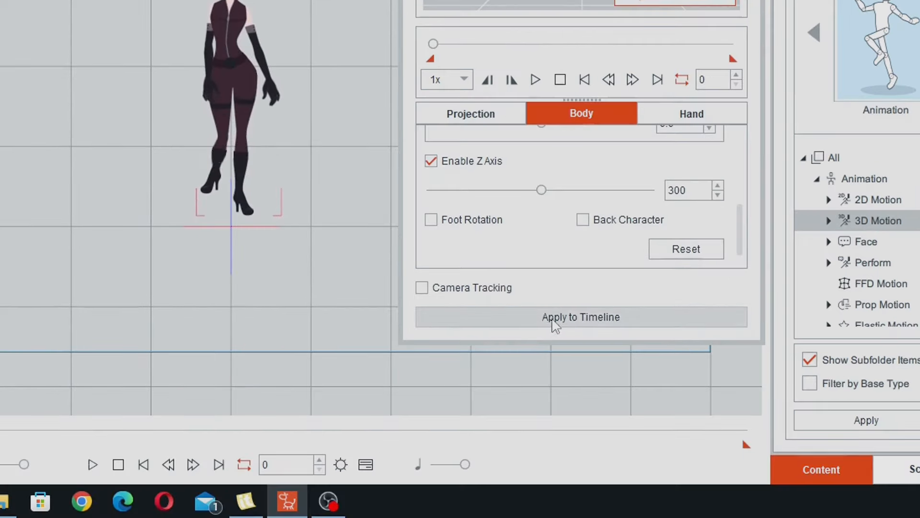
Step: Apply the adjusted Female_Walk motion to the timeline and close the motion import dialog
{"action": "left_click", "coordinate": [580, 316]}
{"action": "left_click", "coordinate": [581, 316]}
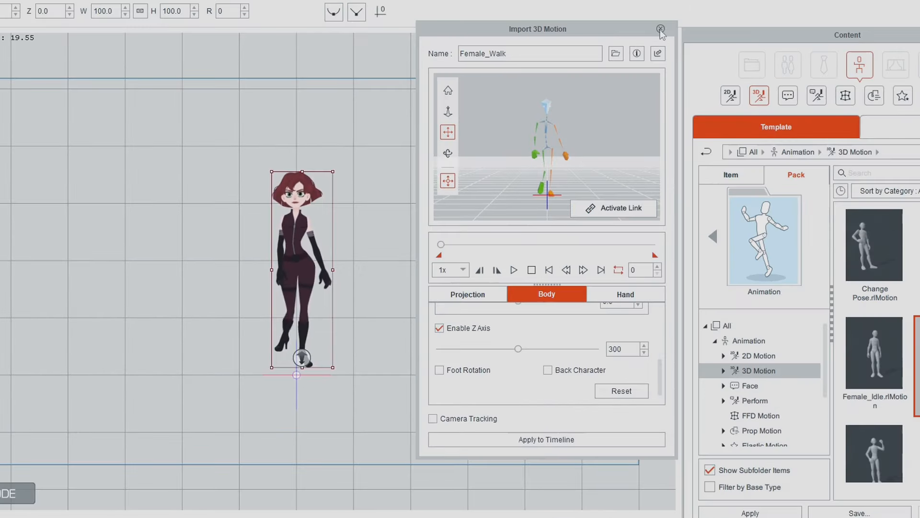
{"action": "left_click", "coordinate": [661, 29]}
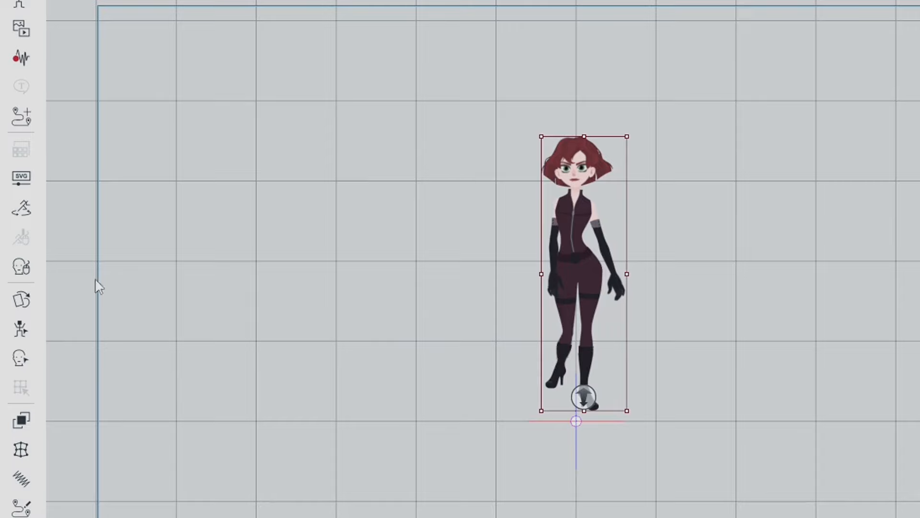
Step: Switch both the actor's left and right foot sprites to the front-facing Foot_0 and close the sprite editor
{"action": "left_click", "coordinate": [21, 299]}
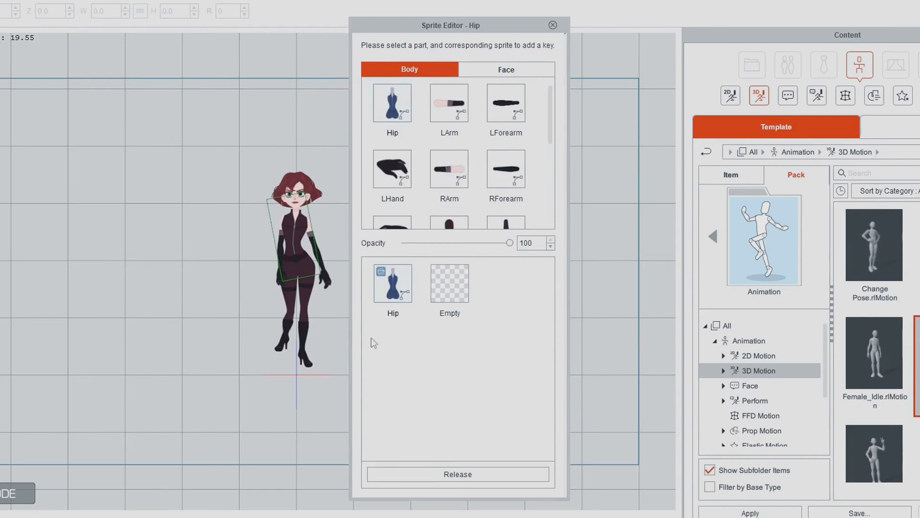
{"action": "left_click_drag", "start_coordinate": [550, 105], "coordinate": [553, 142]}
{"action": "scroll", "coordinate": [556, 171], "scroll_direction": "down", "scroll_amount": 1}
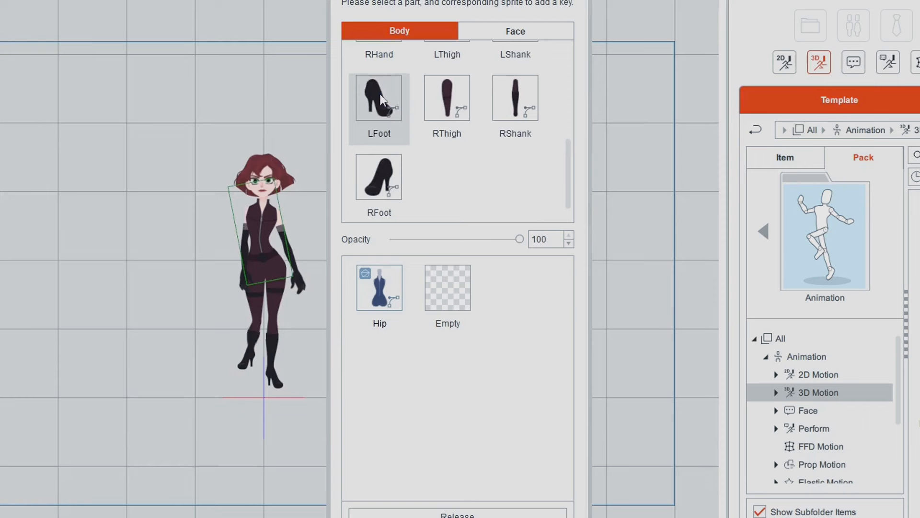
{"action": "left_click", "coordinate": [393, 159]}
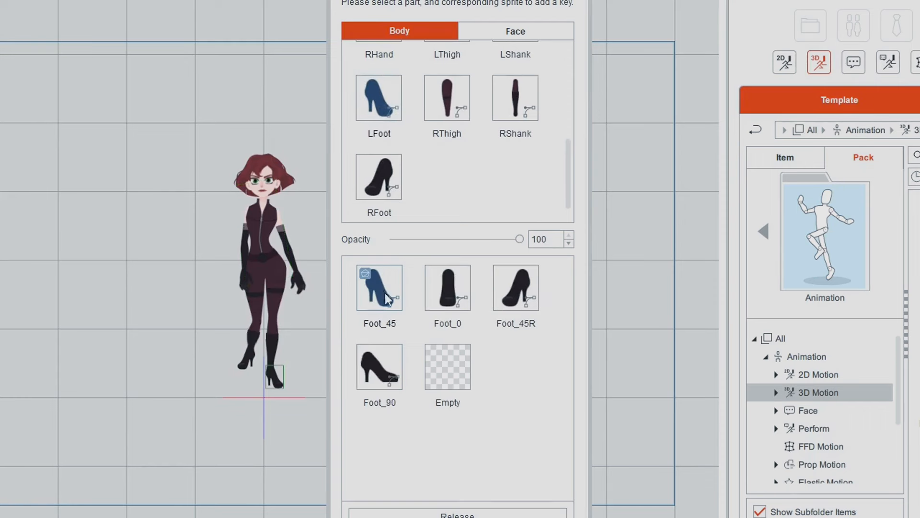
{"action": "left_click", "coordinate": [454, 290]}
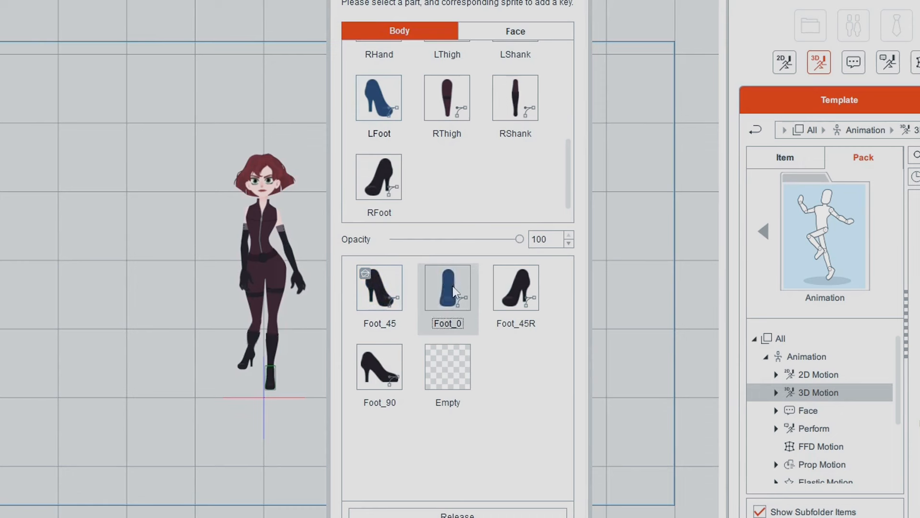
{"action": "left_click", "coordinate": [380, 193]}
{"action": "left_click", "coordinate": [453, 284]}
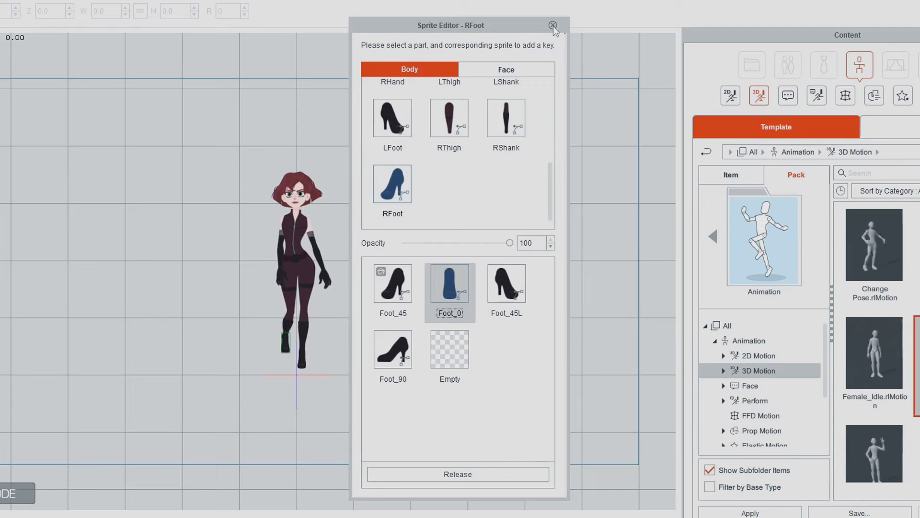
{"action": "left_click", "coordinate": [553, 27]}
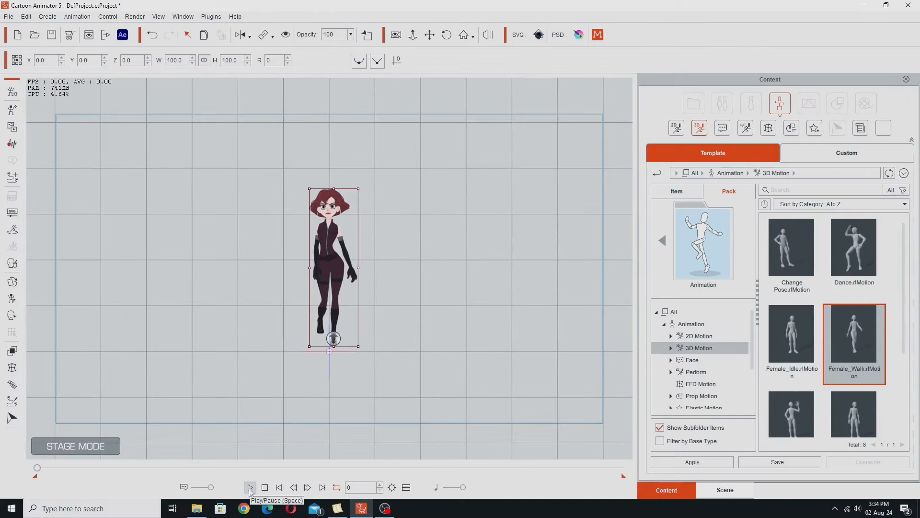
Step: Play back the front-view walk on the stage to check the new foot sprites, and pause it
{"action": "left_click", "coordinate": [250, 487]}
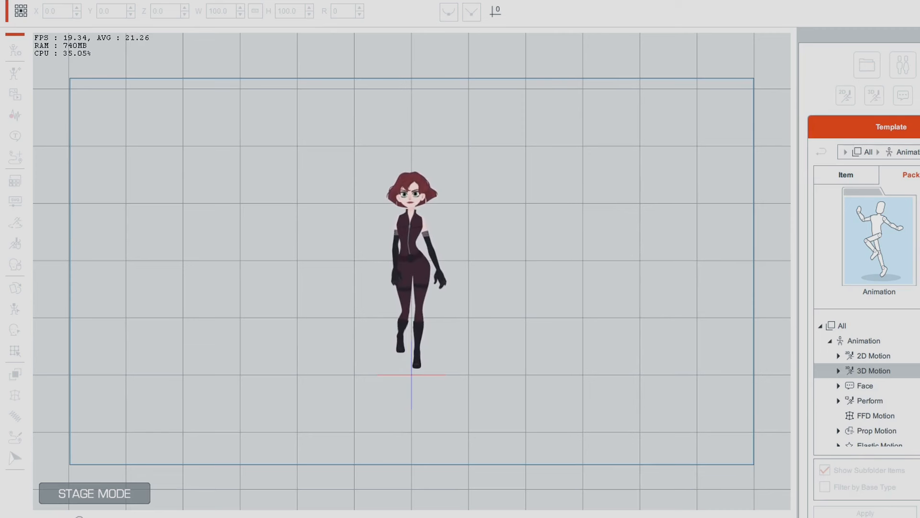
{"action": "key", "text": "space"}
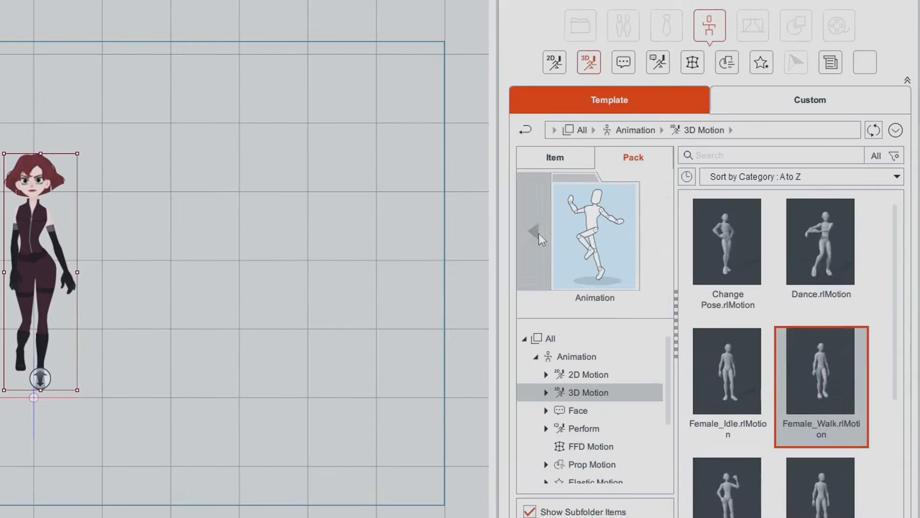
Step: Return to the Free Resource packs in the content library and open the Scene & Prop pack
{"action": "left_click", "coordinate": [539, 234]}
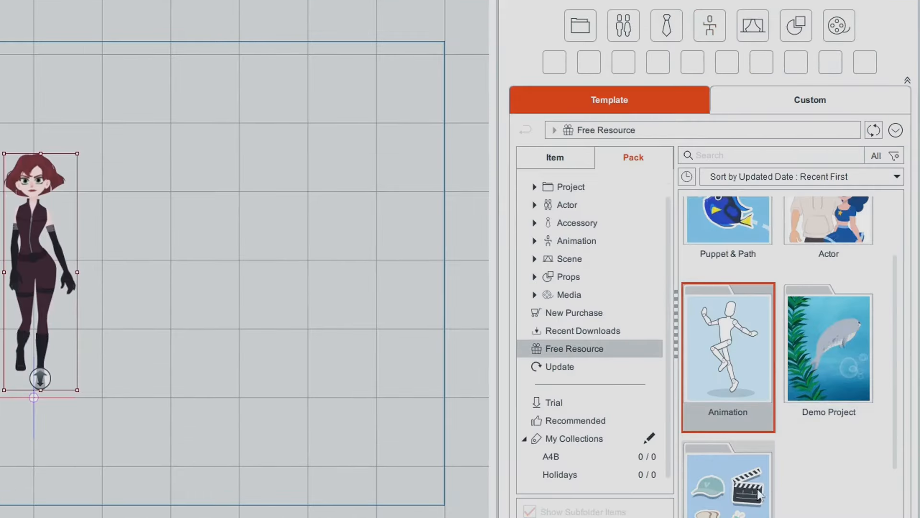
{"action": "scroll", "coordinate": [762, 496], "scroll_direction": "down", "scroll_amount": 2}
{"action": "double_click", "coordinate": [715, 430]}
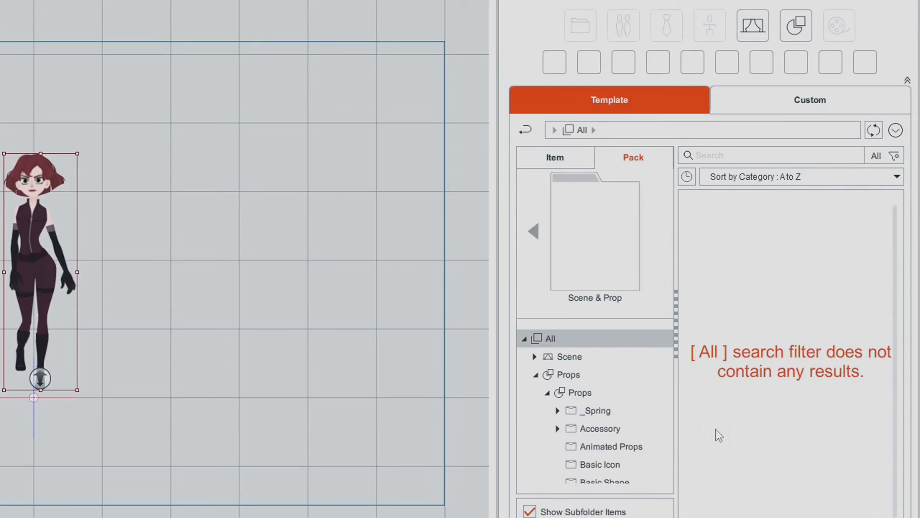
Step: Search the Scene & Prop pack for "shape" and, with the actor deselected, add the Square prop to the stage
{"action": "left_click", "coordinate": [724, 154]}
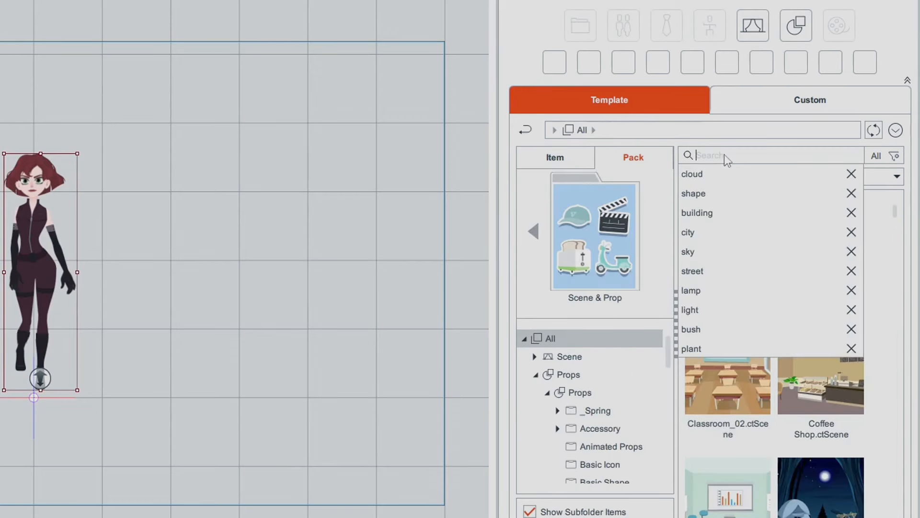
{"action": "left_click", "coordinate": [713, 199]}
{"action": "scroll", "coordinate": [913, 335], "scroll_direction": "down", "scroll_amount": 5}
{"action": "scroll", "coordinate": [915, 344], "scroll_direction": "down", "scroll_amount": 10}
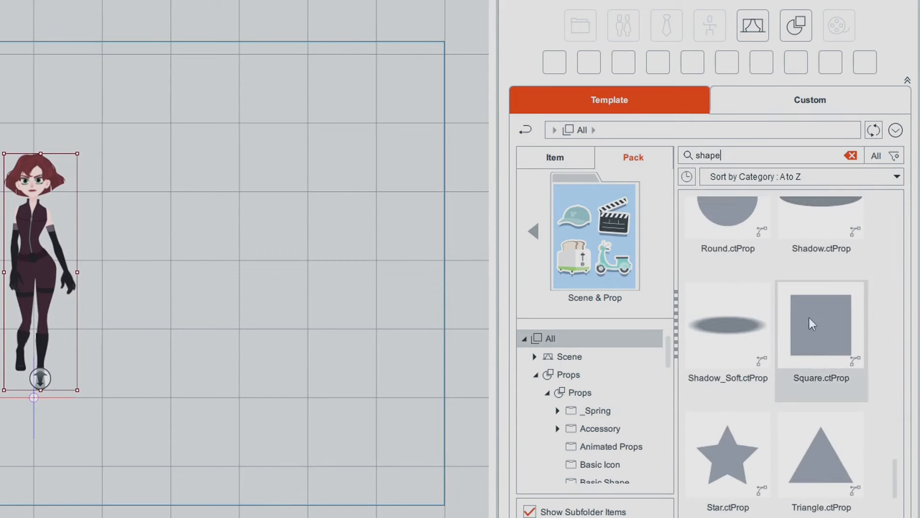
{"action": "left_click", "coordinate": [407, 330]}
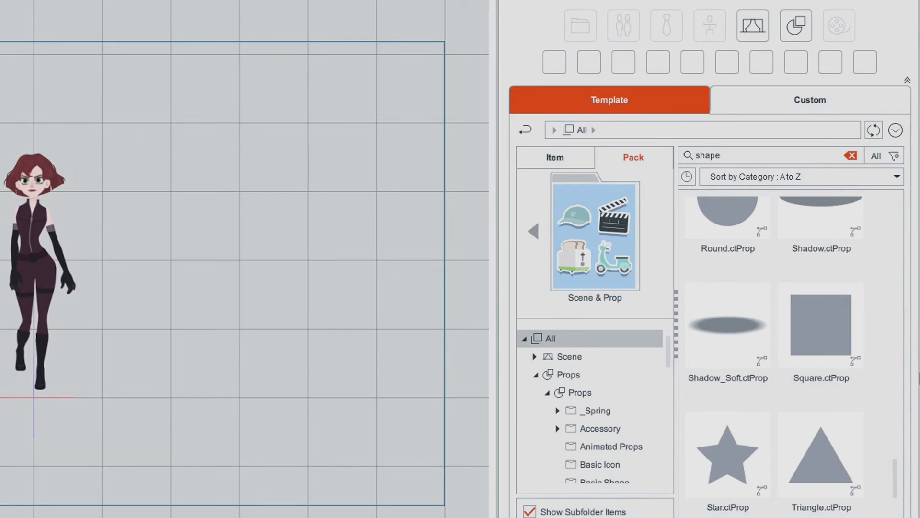
{"action": "double_click", "coordinate": [812, 318]}
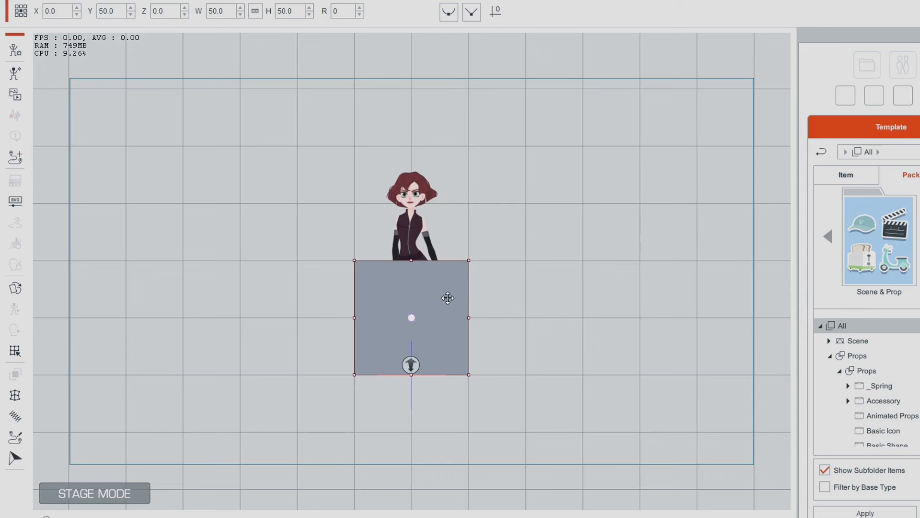
Step: Move the square down to the actor's feet at about Y -36.4 and set its X position to 0
{"action": "left_click_drag", "start_coordinate": [447, 298], "coordinate": [447, 394]}
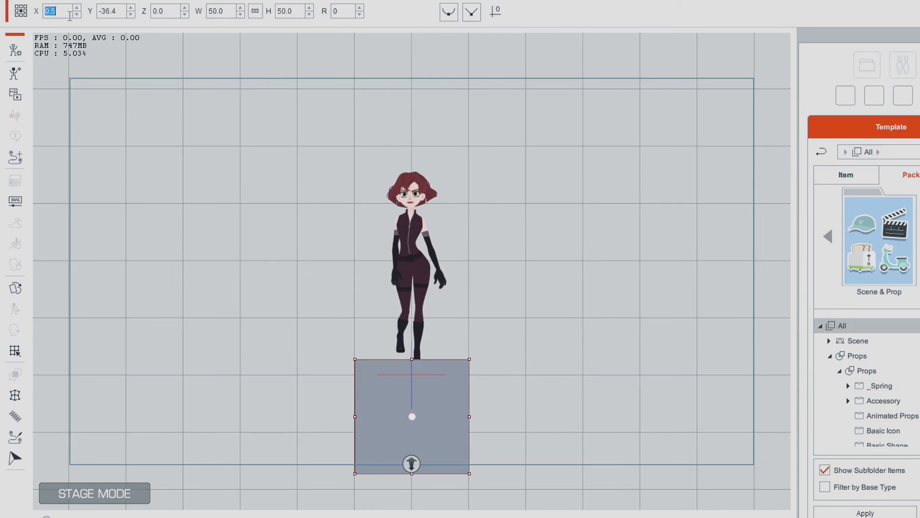
{"action": "type", "text": "0"}
{"action": "key", "text": "Return"}
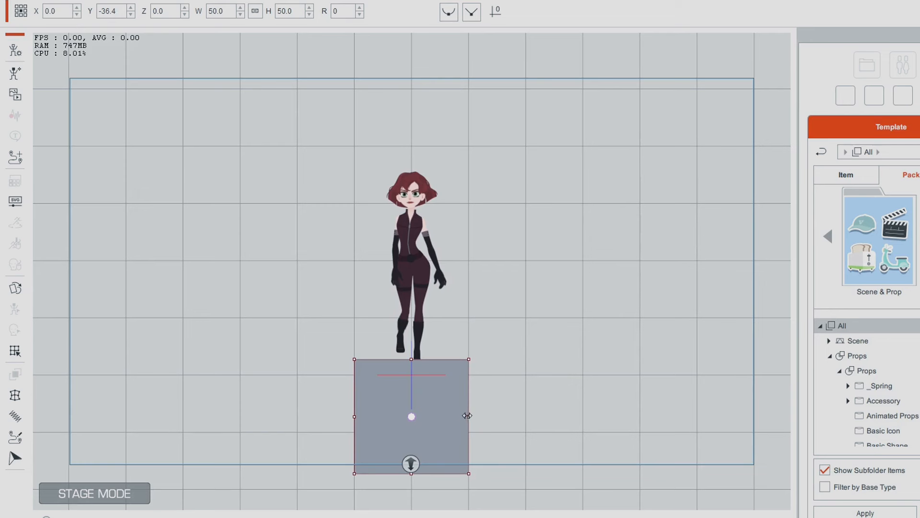
Step: Widen the square into a ground strip about 399.5 wide and lower it to Y -43.4
{"action": "left_click_drag", "start_coordinate": [469, 417], "coordinate": [851, 419]}
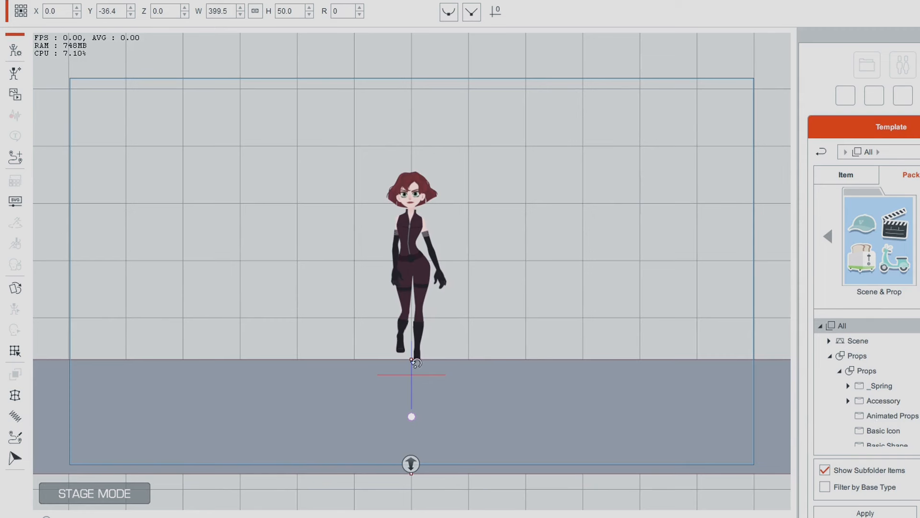
{"action": "left_click", "coordinate": [131, 15]}
{"action": "left_click", "coordinate": [130, 15]}
{"action": "left_click", "coordinate": [131, 15]}
{"action": "left_click", "coordinate": [131, 15]}
{"action": "left_click", "coordinate": [131, 15]}
{"action": "left_click", "coordinate": [131, 15]}
{"action": "left_click", "coordinate": [131, 8]}
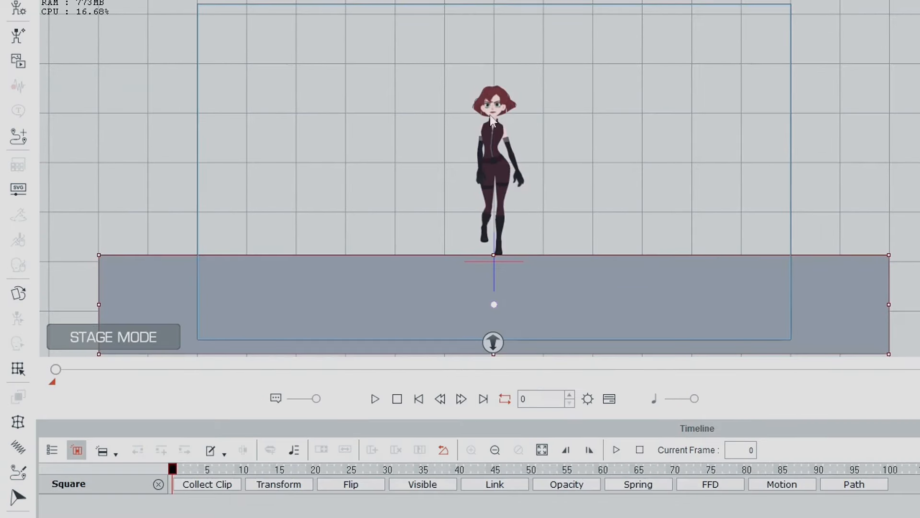
Step: Show the Red_F actor's Motion track and set the project's end frame to 57, near the end of the Female_Walk clip
{"action": "left_click", "coordinate": [489, 115]}
{"action": "left_click", "coordinate": [781, 484]}
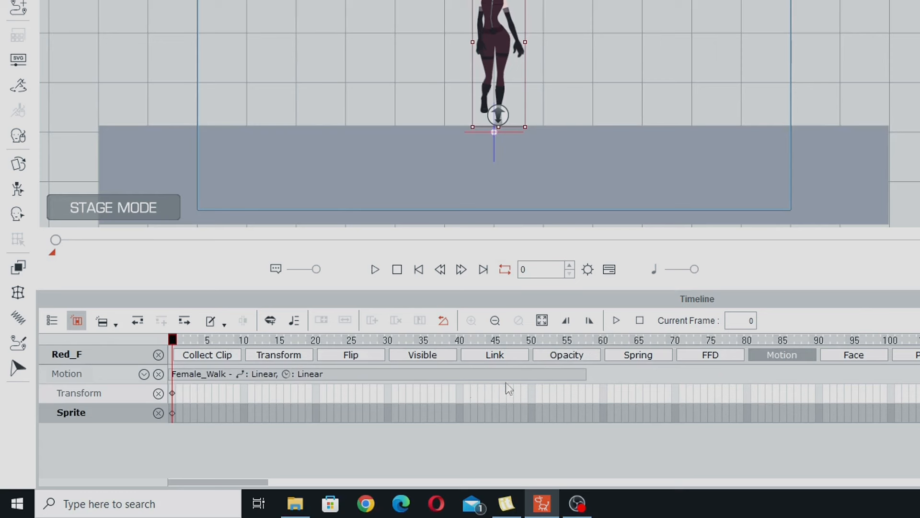
{"action": "left_click", "coordinate": [589, 340]}
{"action": "left_click", "coordinate": [581, 340]}
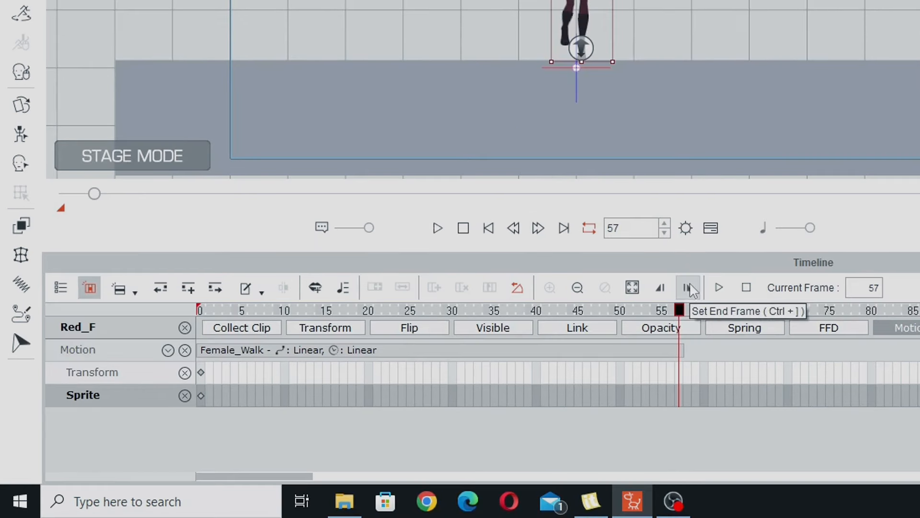
{"action": "left_click", "coordinate": [689, 287]}
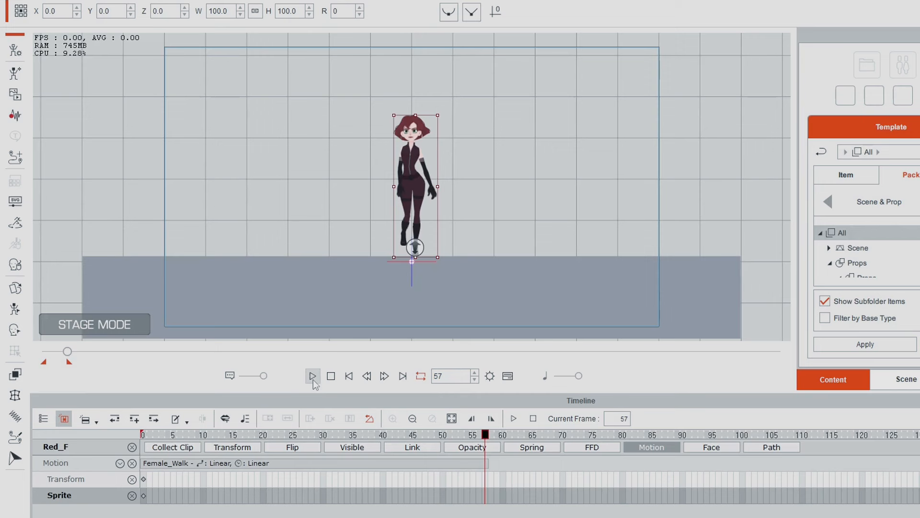
Step: Preview the looping walk against the ground square, raise the square to Y -42.4 and preview the walk again
{"action": "left_click", "coordinate": [312, 377]}
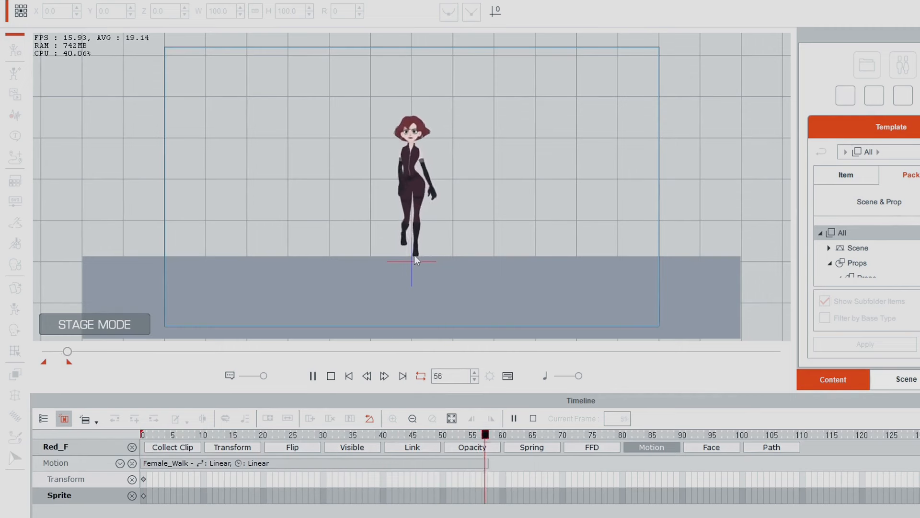
{"action": "left_click", "coordinate": [330, 375]}
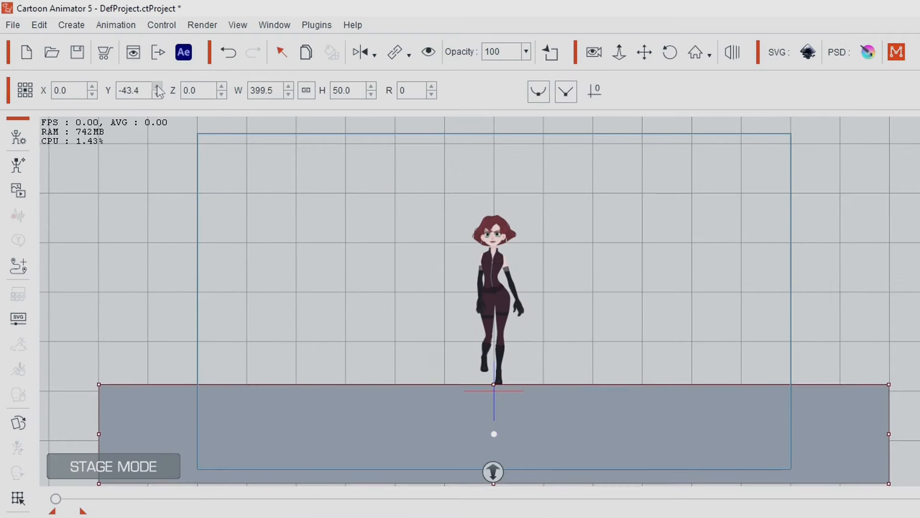
{"action": "left_click", "coordinate": [158, 87]}
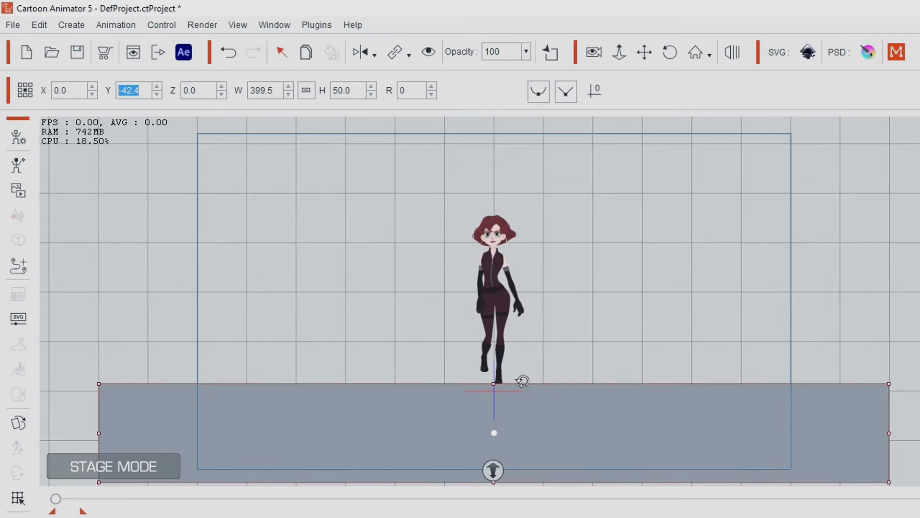
{"action": "key", "text": "space"}
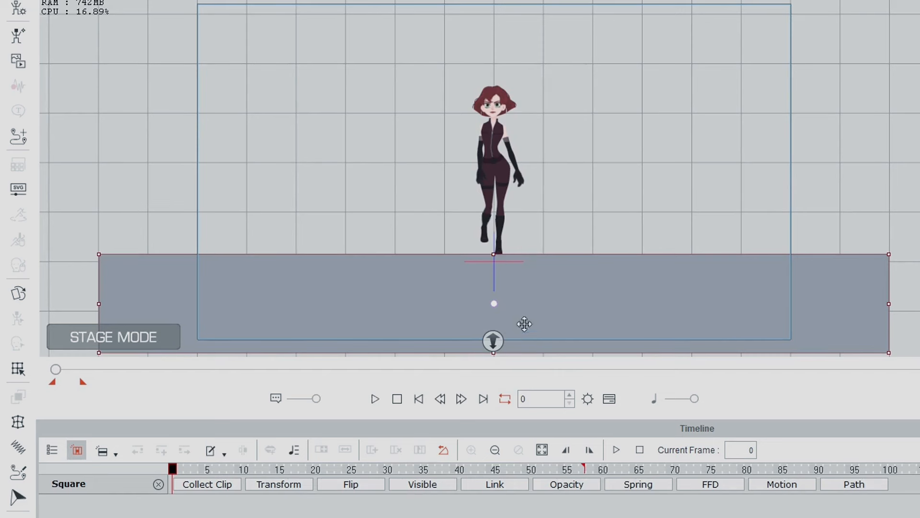
Step: Place the ground square behind the actor at Z -3.0, stretch it up to head level, and reduce its height to about 50.3
{"action": "left_click_drag", "start_coordinate": [492, 353], "coordinate": [497, 356]}
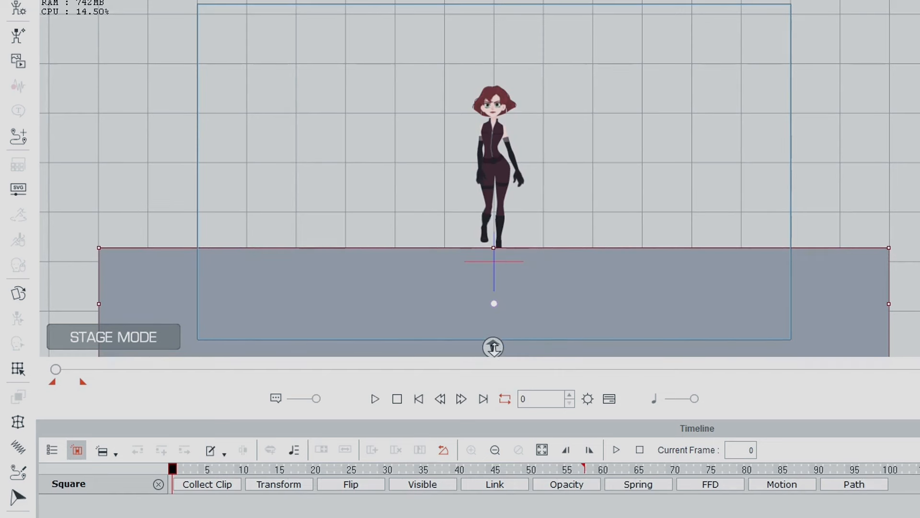
{"action": "left_click_drag", "start_coordinate": [494, 248], "coordinate": [515, 106]}
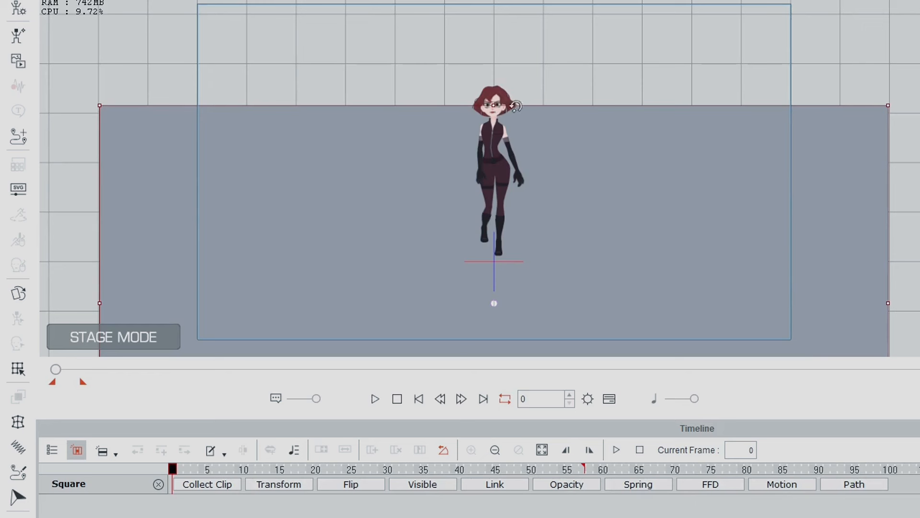
{"action": "left_click", "coordinate": [614, 36]}
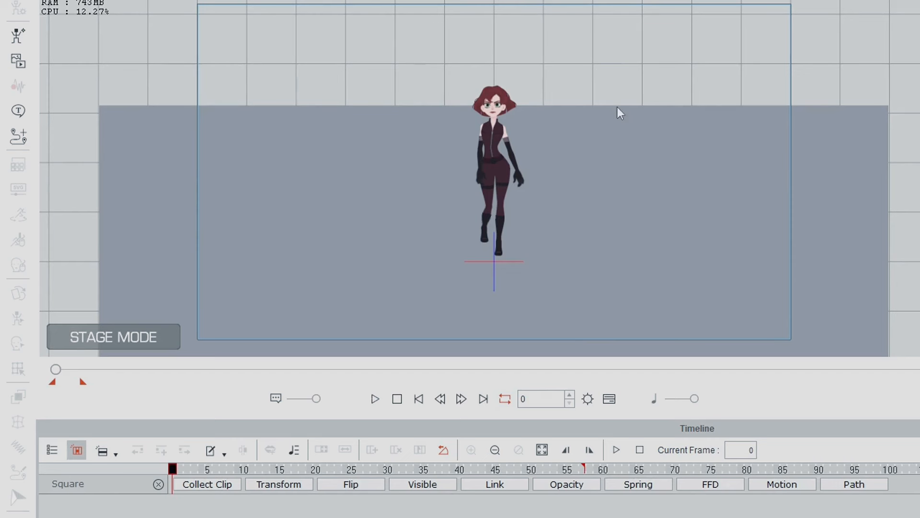
{"action": "left_click", "coordinate": [563, 130]}
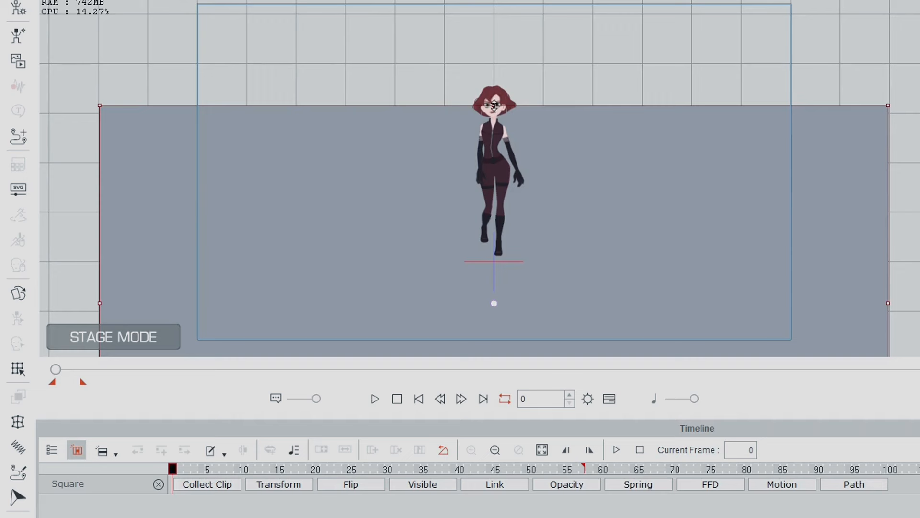
{"action": "left_click_drag", "start_coordinate": [494, 105], "coordinate": [472, 253]}
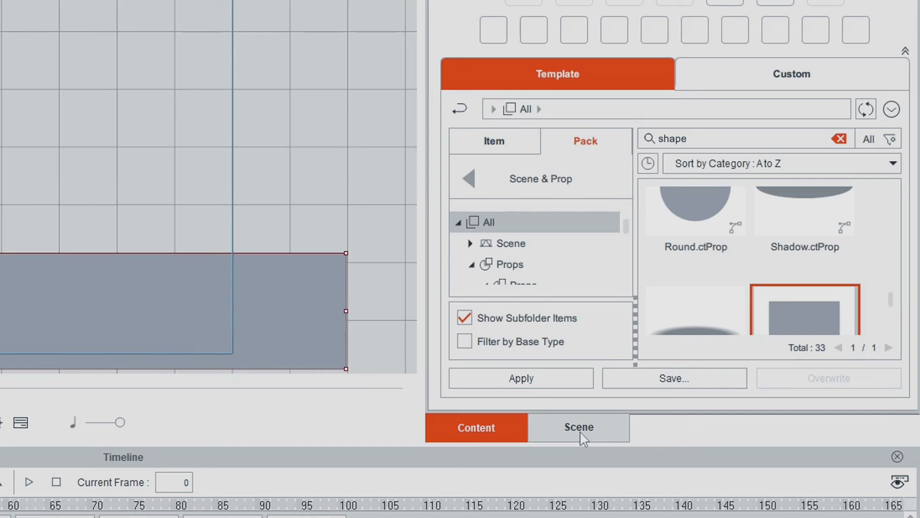
Step: Lock the Square prop in the scene's object list
{"action": "left_click", "coordinate": [581, 436]}
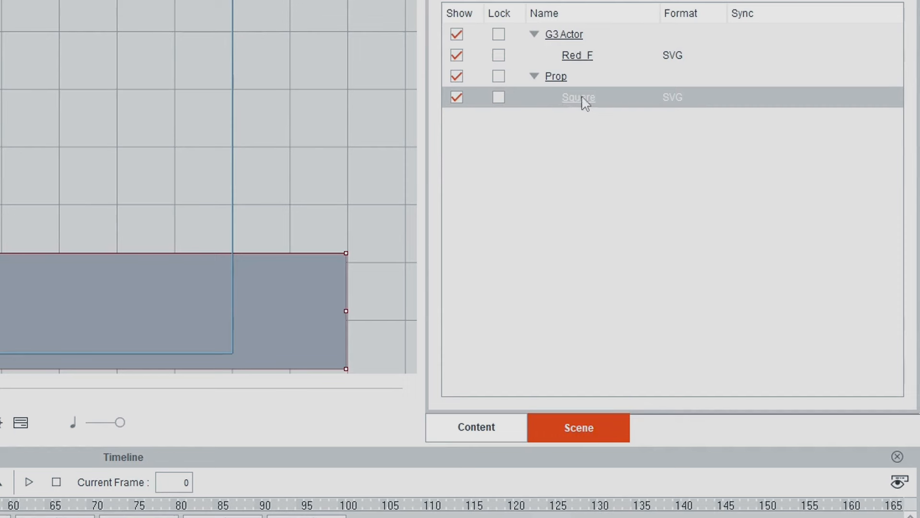
{"action": "left_click", "coordinate": [499, 98]}
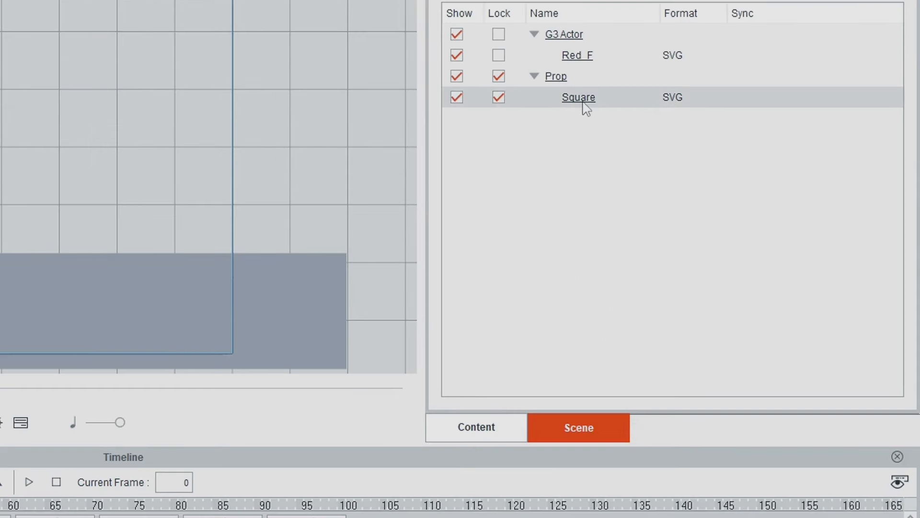
Step: Try selecting the locked Square from the scene list and moving it on the stage, undo the move and deselect it
{"action": "left_click", "coordinate": [583, 102]}
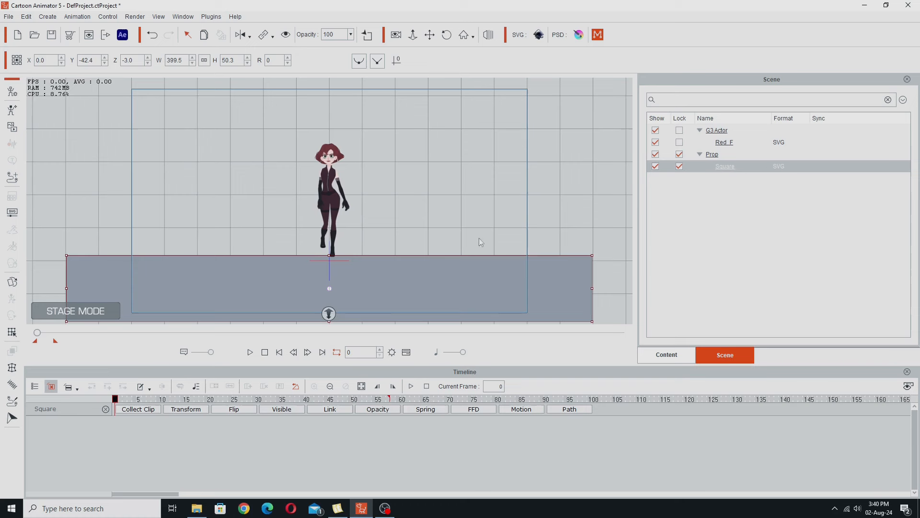
{"action": "left_click_drag", "start_coordinate": [431, 281], "coordinate": [398, 276]}
{"action": "key", "text": "ctrl+z"}
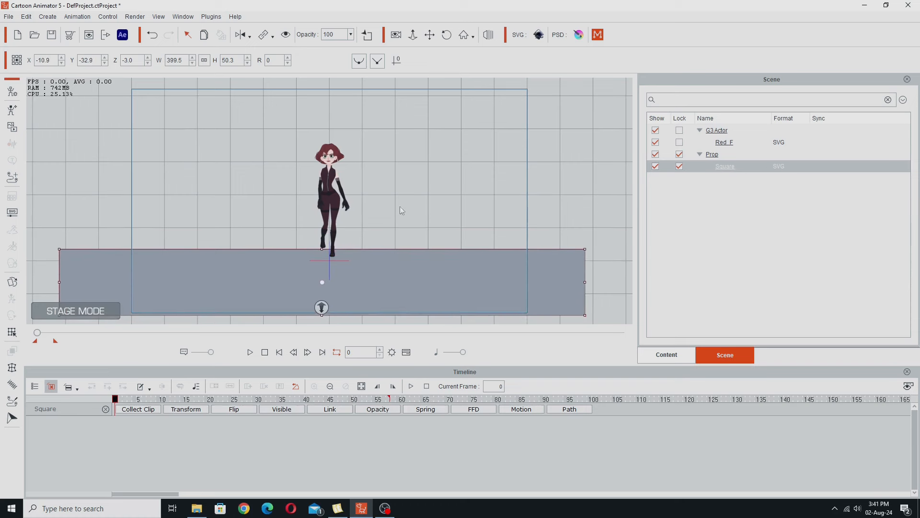
{"action": "left_click", "coordinate": [766, 186]}
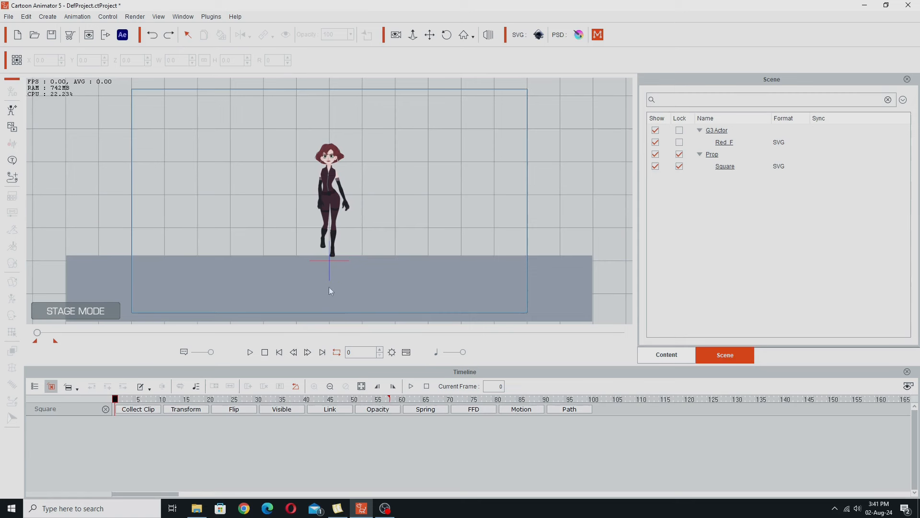
Step: Add the Sky prop from the Beach Scene folder of the Scene & Prop pack to the stage
{"action": "left_click", "coordinate": [668, 355]}
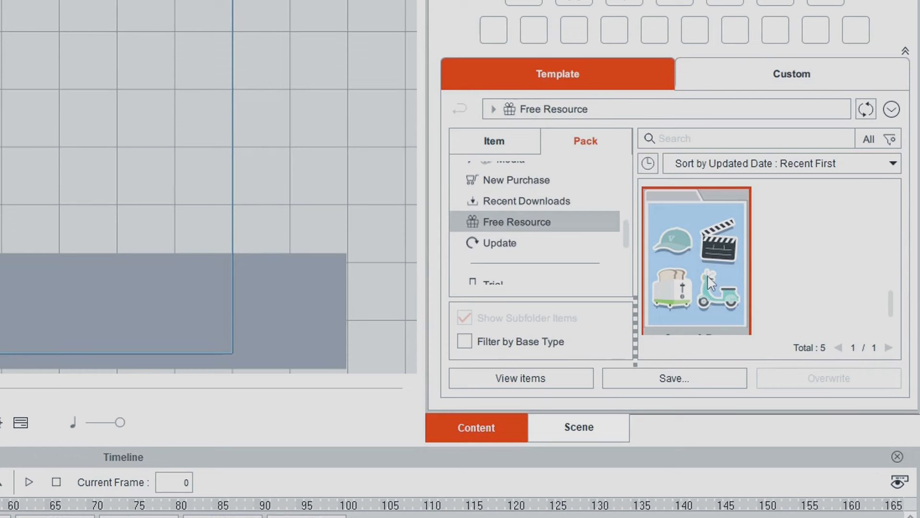
{"action": "double_click", "coordinate": [707, 275]}
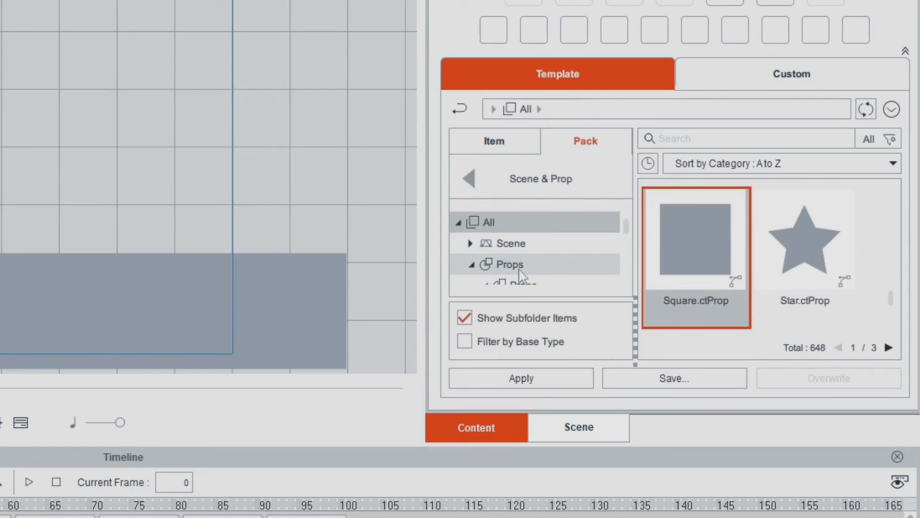
{"action": "scroll", "coordinate": [627, 228], "scroll_direction": "down", "scroll_amount": 5}
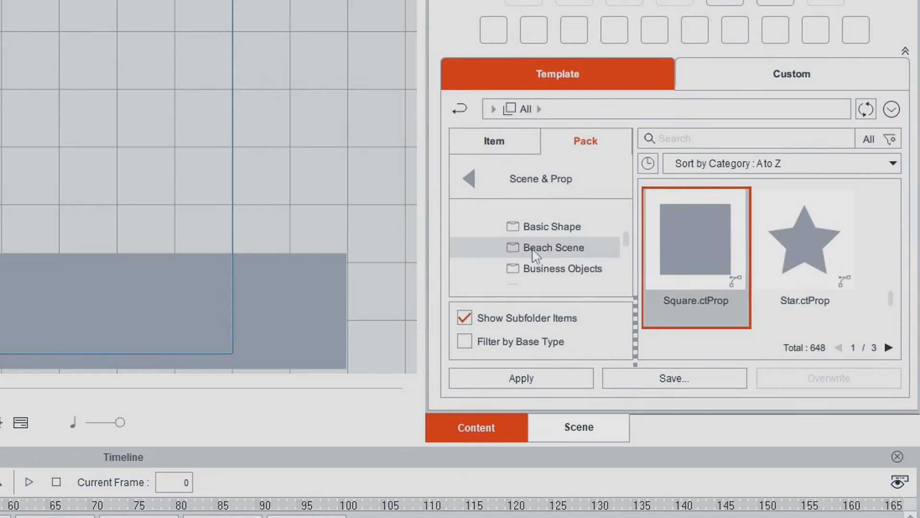
{"action": "left_click", "coordinate": [539, 253]}
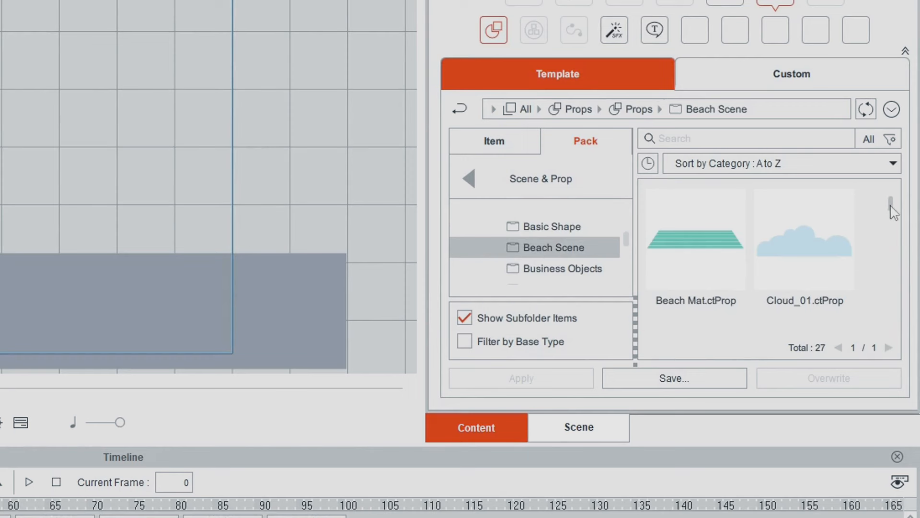
{"action": "scroll", "coordinate": [891, 211], "scroll_direction": "down", "scroll_amount": 10}
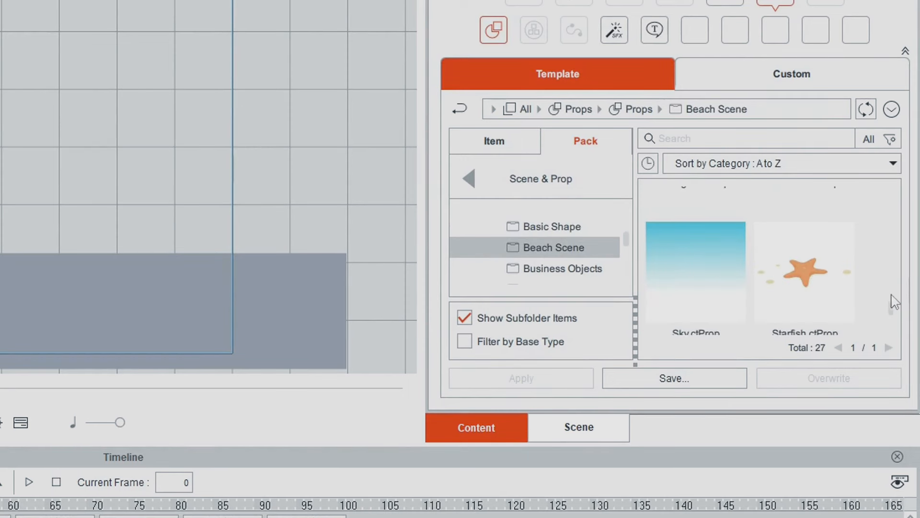
{"action": "left_click_drag", "start_coordinate": [892, 303], "coordinate": [893, 312]}
{"action": "double_click", "coordinate": [682, 205]}
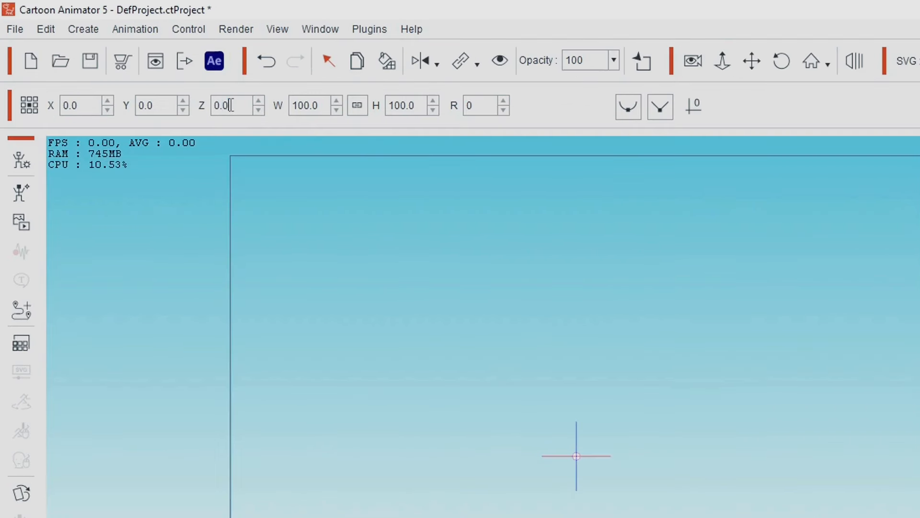
Step: Set the Sky prop's Z position to -9999
{"action": "double_click", "coordinate": [165, 74]}
{"action": "left_click", "coordinate": [158, 74]}
{"action": "left_click", "coordinate": [154, 74]}
{"action": "type", "text": "-9999"}
{"action": "key", "text": "Return"}
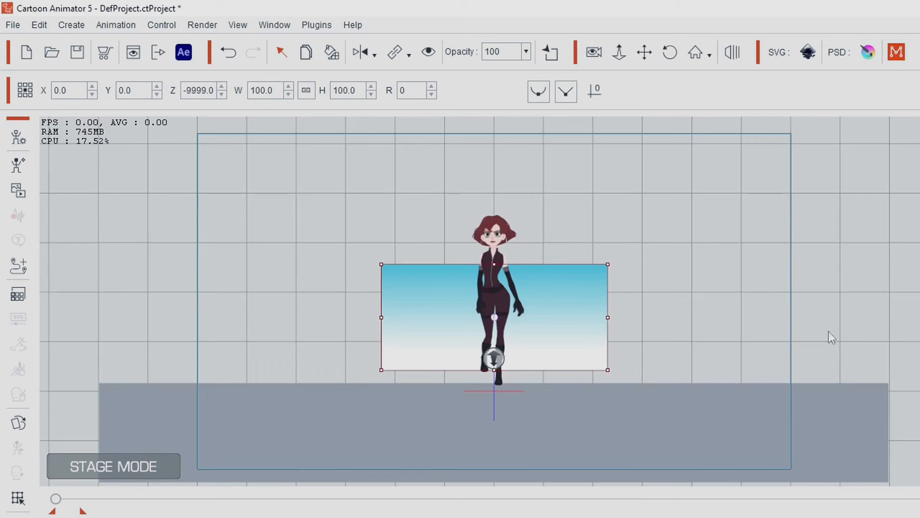
Step: Enlarge the Sky to about 306.6 in W and H so it fills the camera frame, and set its X to 0
{"action": "left_click_drag", "start_coordinate": [608, 264], "coordinate": [846, 132]}
{"action": "left_click_drag", "start_coordinate": [696, 247], "coordinate": [697, 241]}
{"action": "double_click", "coordinate": [66, 90]}
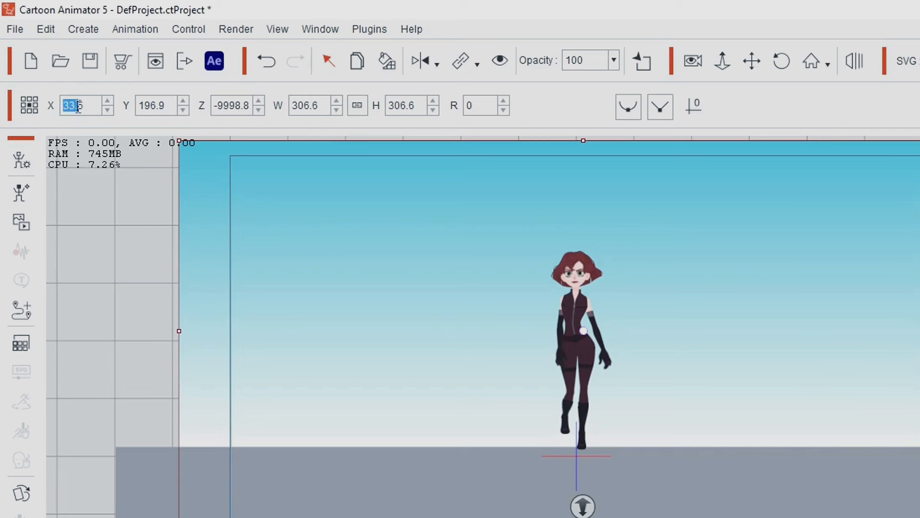
{"action": "left_click", "coordinate": [81, 107]}
{"action": "double_click", "coordinate": [78, 106]}
{"action": "type", "text": "0"}
{"action": "key", "text": "Return"}
Step: Lock the Sky prop in the scene's object list and deselect it
{"action": "left_click", "coordinate": [623, 403]}
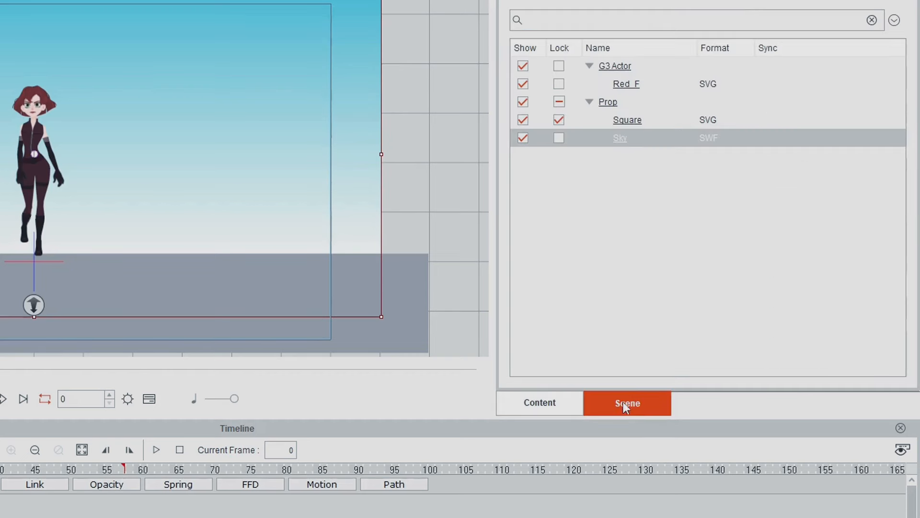
{"action": "left_click", "coordinate": [559, 138]}
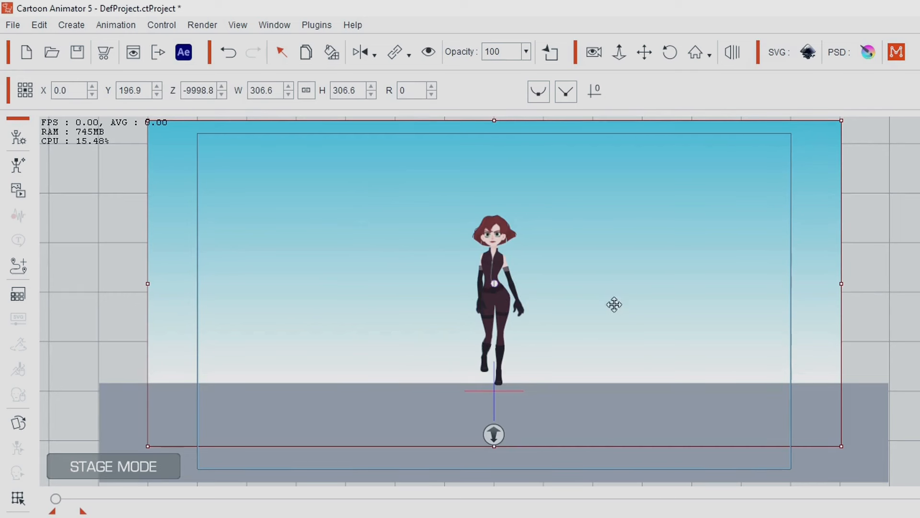
{"action": "left_click", "coordinate": [883, 260]}
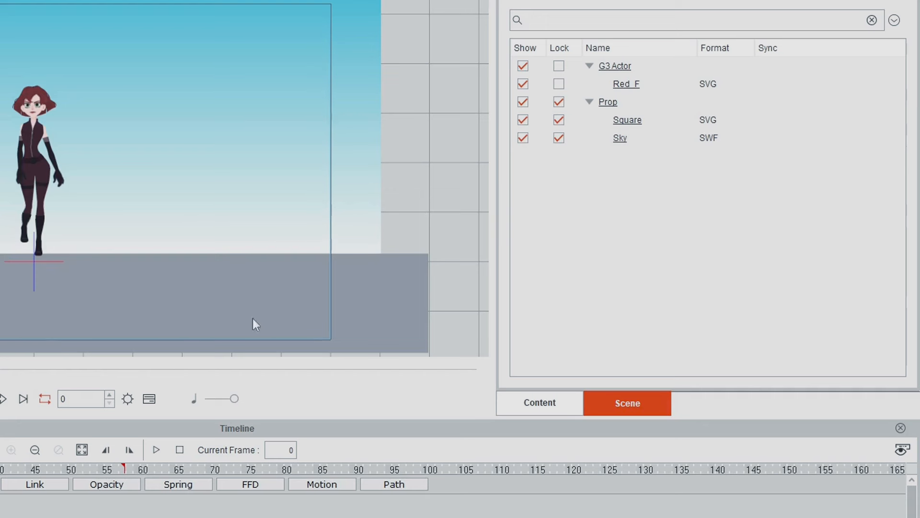
Step: Duplicate the ground Square prop and unlock the copy in the scene's object list
{"action": "left_click", "coordinate": [631, 122]}
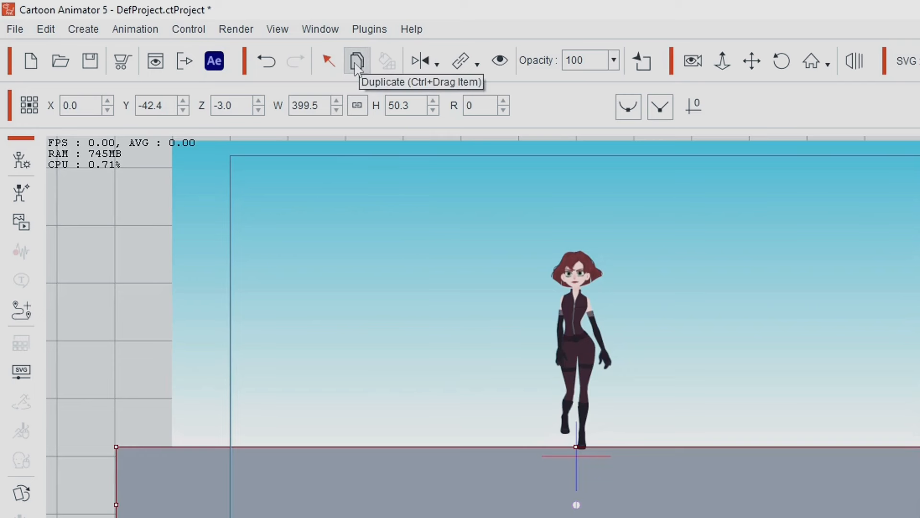
{"action": "left_click", "coordinate": [356, 62]}
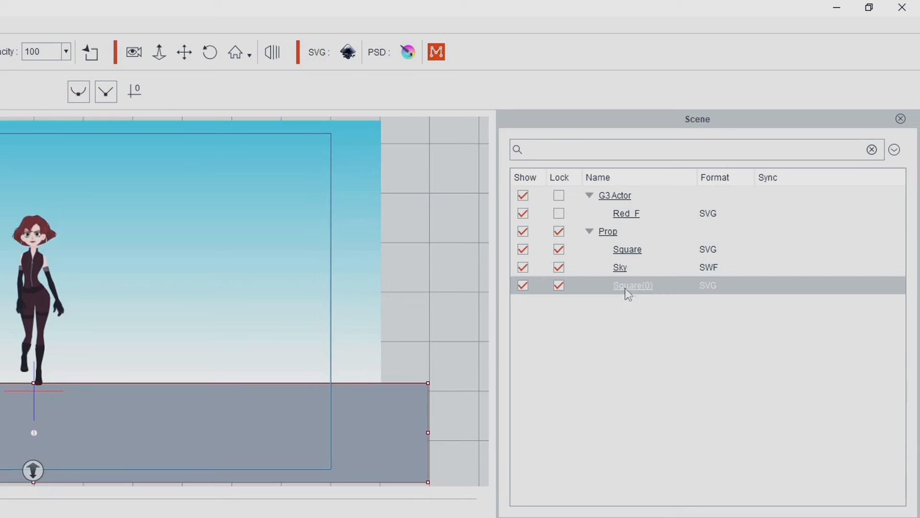
{"action": "left_click", "coordinate": [559, 286]}
Step: Move the square copy up behind the actor to about Y 85.0 and narrow its width to about 346.2
{"action": "left_click_drag", "start_coordinate": [293, 279], "coordinate": [292, 199]}
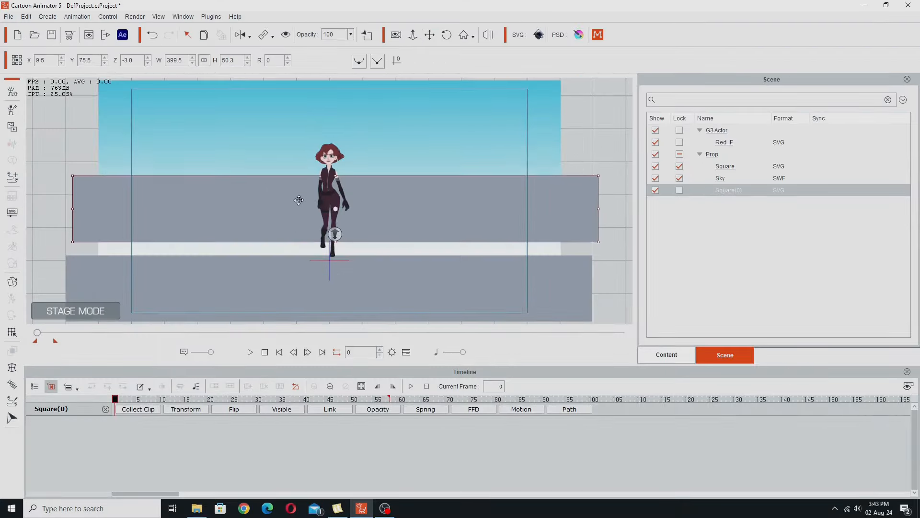
{"action": "left_click_drag", "start_coordinate": [67, 206], "coordinate": [107, 207]}
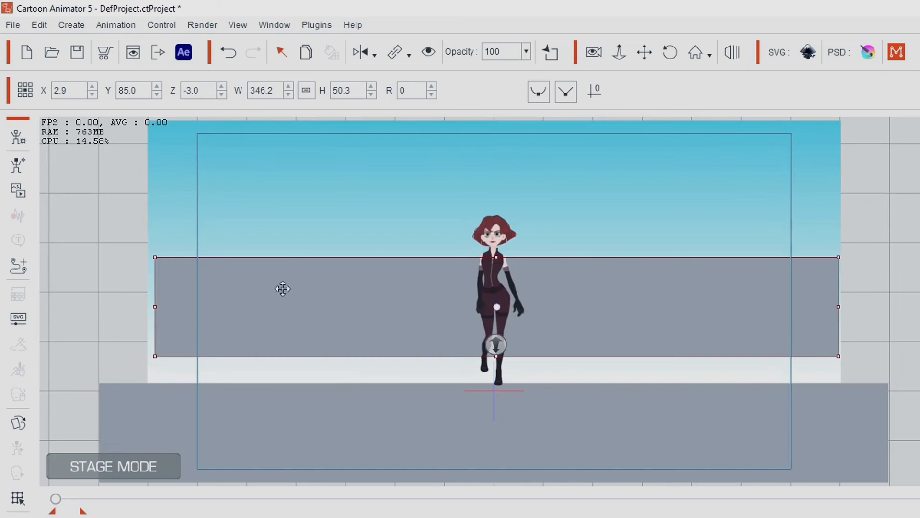
Step: In the composer, raise the square copy's sprite to Y 100 so its pivot sits on the bottom edge, and return to the stage
{"action": "left_click", "coordinate": [27, 139]}
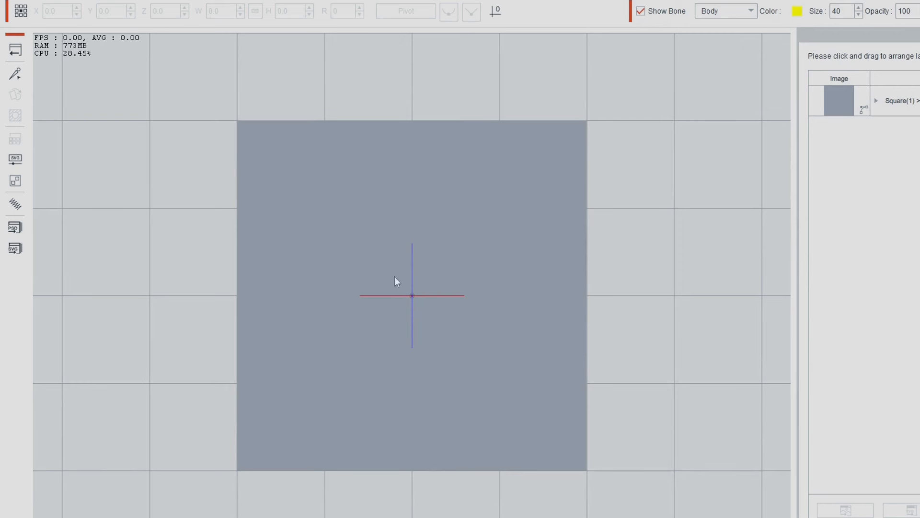
{"action": "left_click", "coordinate": [313, 240]}
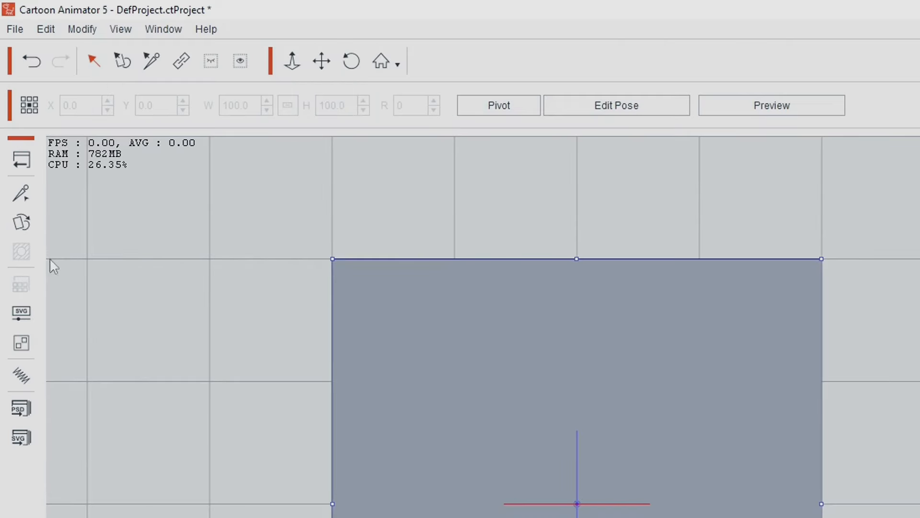
{"action": "left_click", "coordinate": [21, 221]}
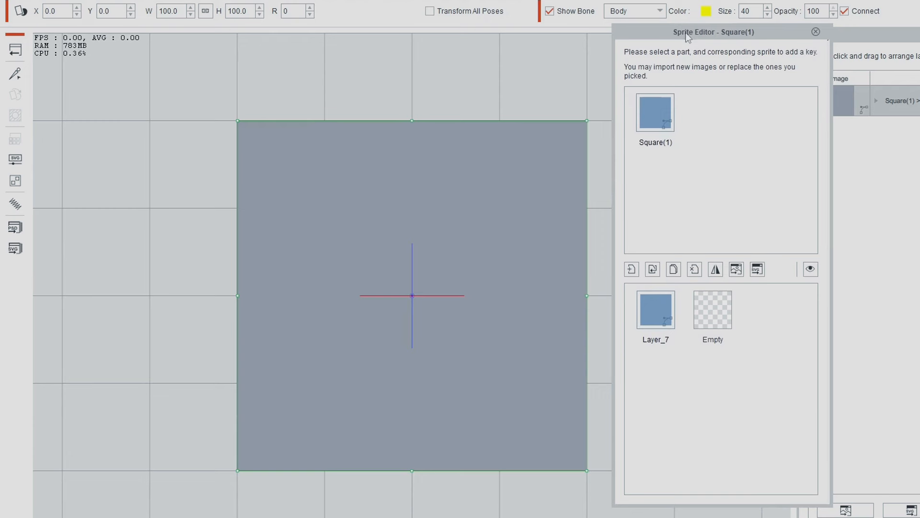
{"action": "left_click_drag", "start_coordinate": [335, 119], "coordinate": [347, 212]}
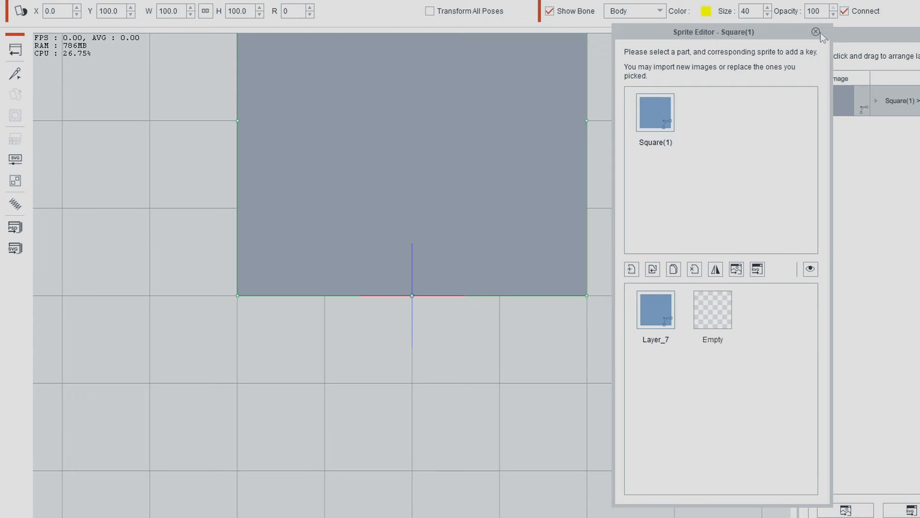
{"action": "left_click", "coordinate": [816, 33]}
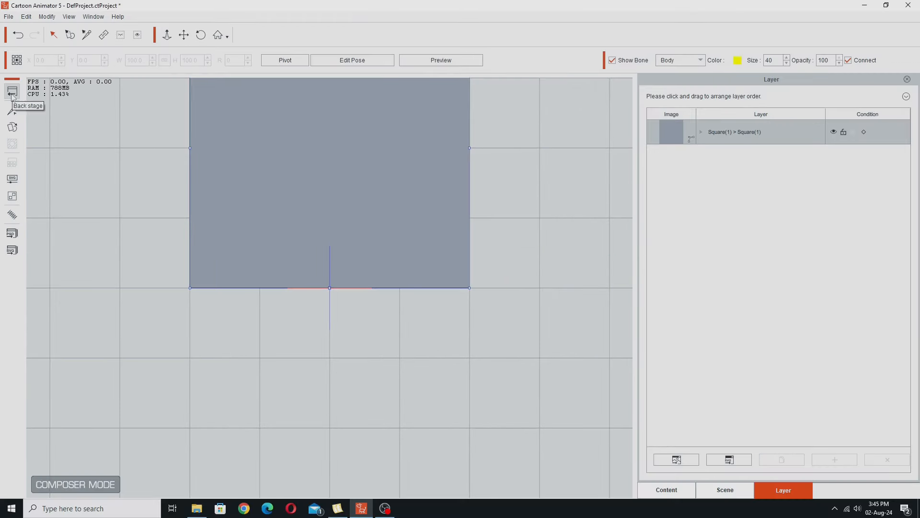
{"action": "left_click", "coordinate": [11, 96]}
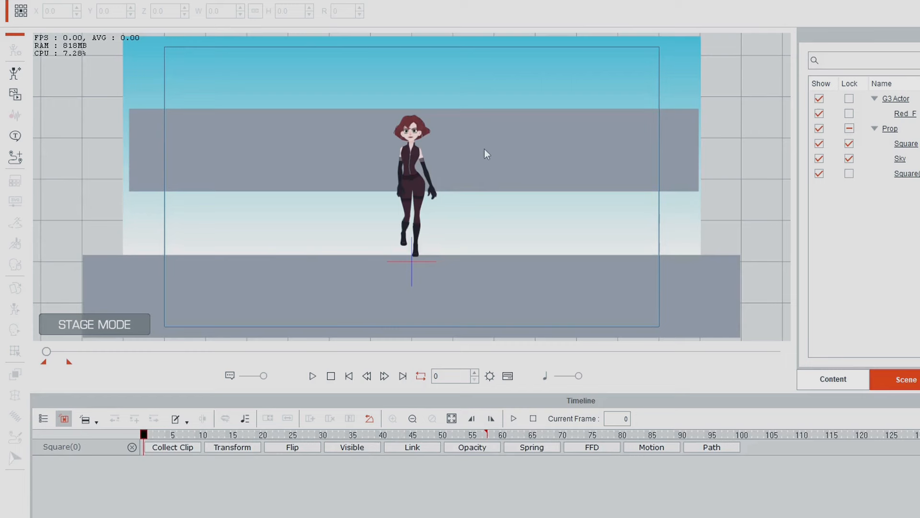
Step: Lower the square copy's opacity to 42
{"action": "left_click", "coordinate": [407, 176]}
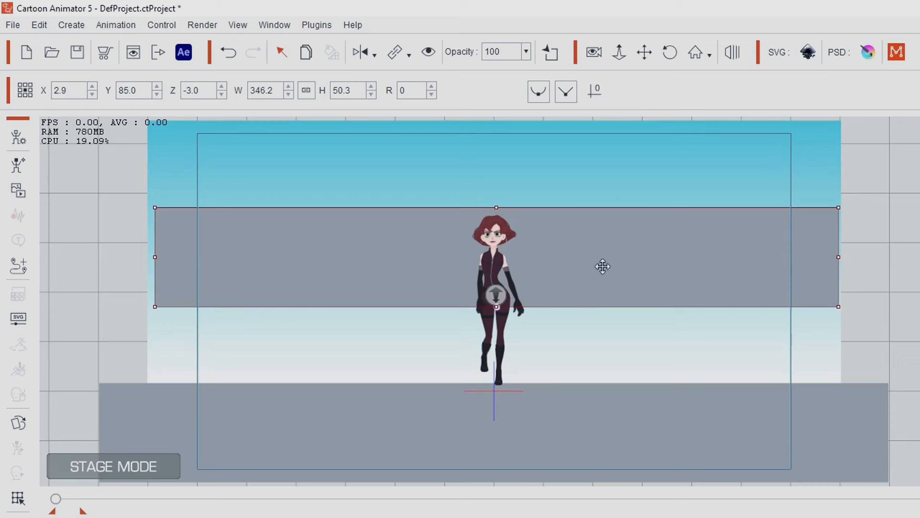
{"action": "left_click", "coordinate": [526, 52]}
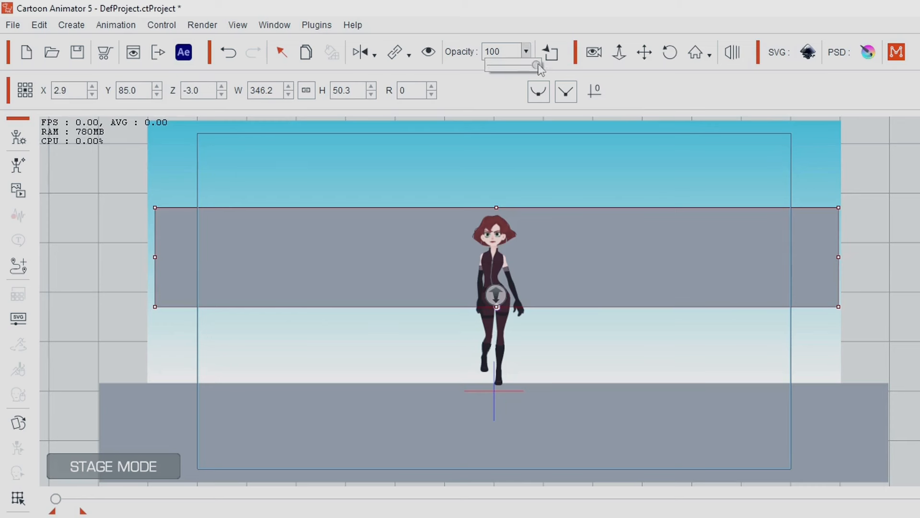
{"action": "left_click_drag", "start_coordinate": [537, 65], "coordinate": [511, 68]}
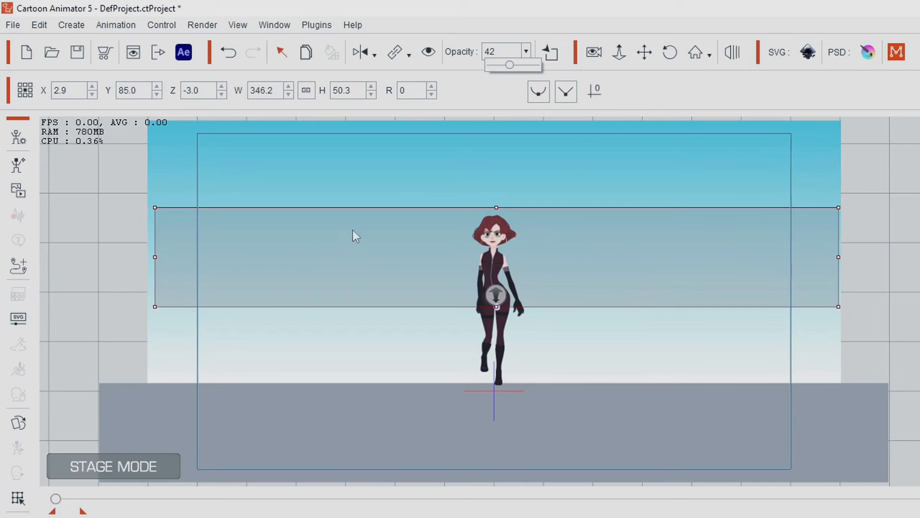
{"action": "left_click", "coordinate": [408, 215]}
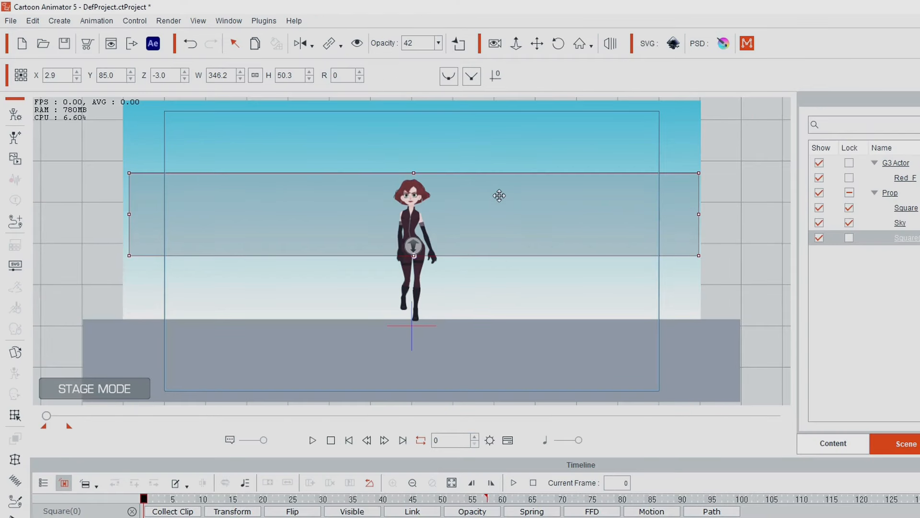
Step: Reset the translucent square's transform with Zero Key and stretch it over the sky to about W 343.8 and H 135.1
{"action": "left_click_drag", "start_coordinate": [499, 195], "coordinate": [496, 259]}
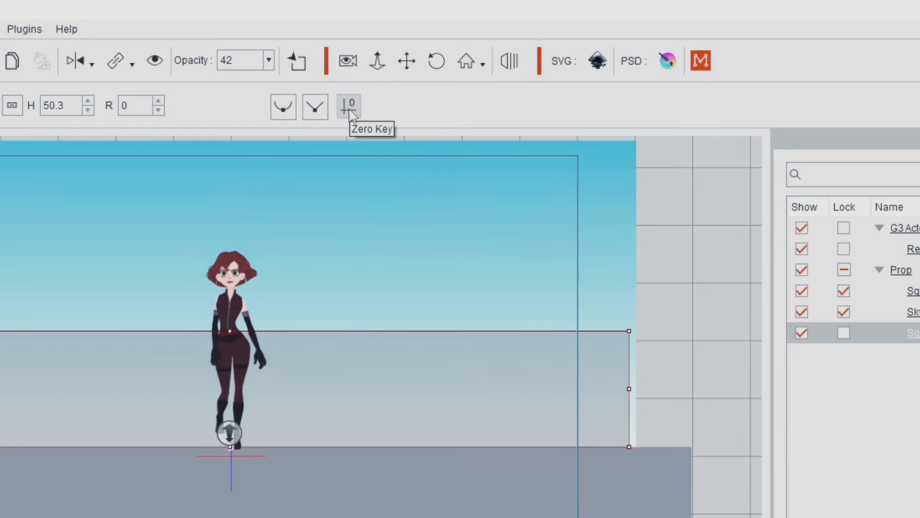
{"action": "left_click", "coordinate": [351, 109]}
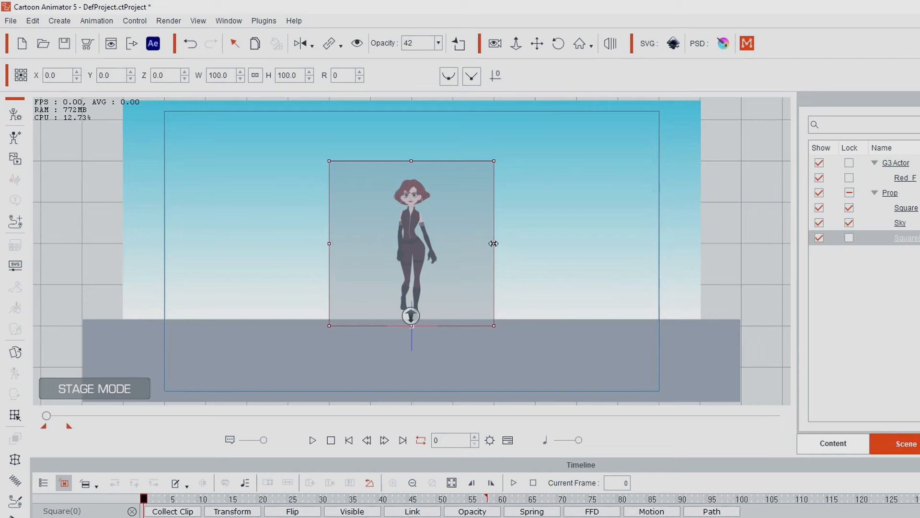
{"action": "left_click_drag", "start_coordinate": [494, 243], "coordinate": [568, 248]}
{"action": "left_click_drag", "start_coordinate": [528, 161], "coordinate": [593, 139]}
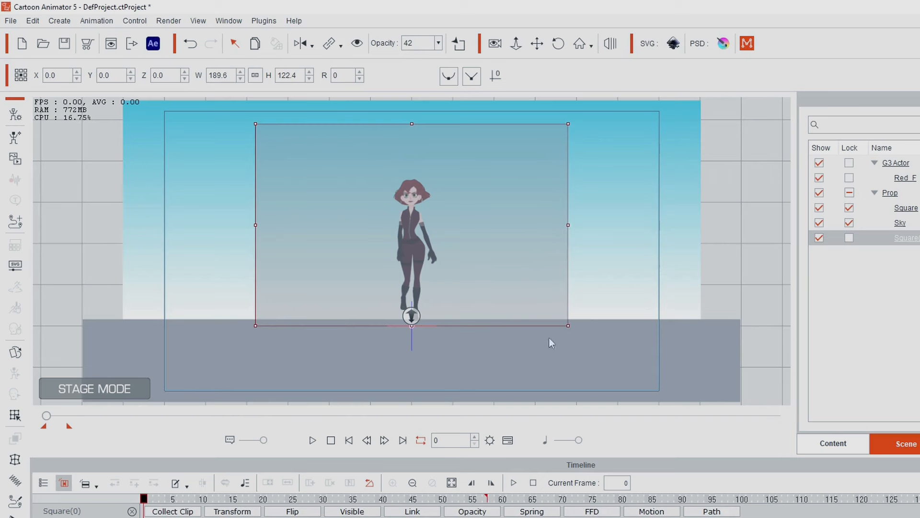
{"action": "left_click_drag", "start_coordinate": [565, 127], "coordinate": [749, 235]}
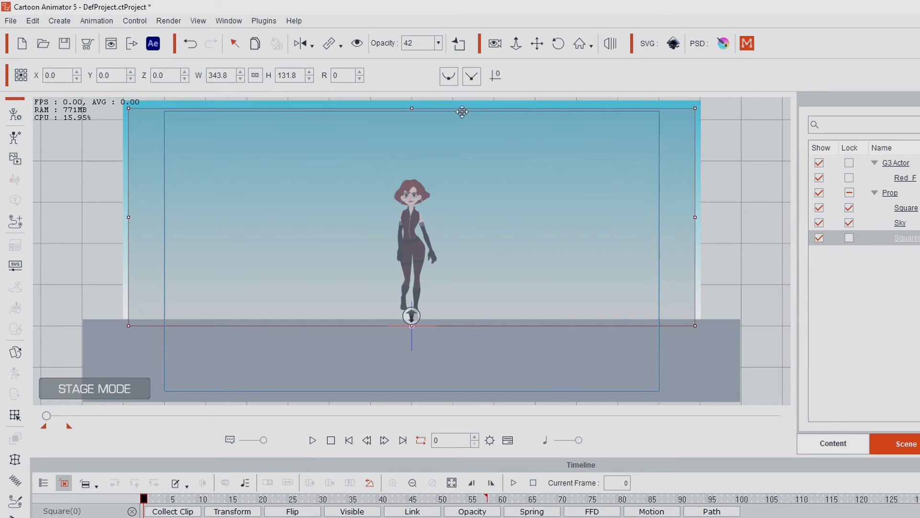
{"action": "left_click_drag", "start_coordinate": [412, 109], "coordinate": [412, 102]}
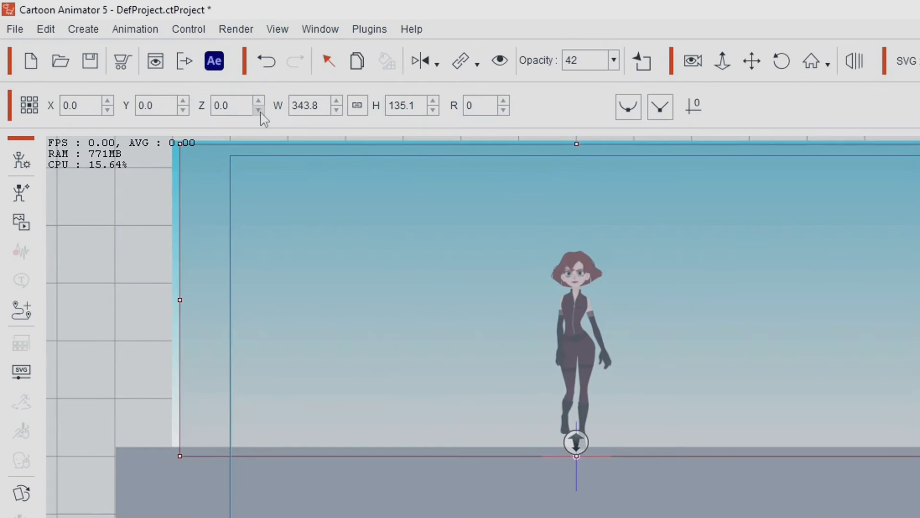
Step: Set the translucent square's Z to -5.0, try pushing it farther back in depth, and undo that move
{"action": "left_click", "coordinate": [185, 78]}
{"action": "left_click", "coordinate": [185, 79]}
{"action": "left_click", "coordinate": [184, 79]}
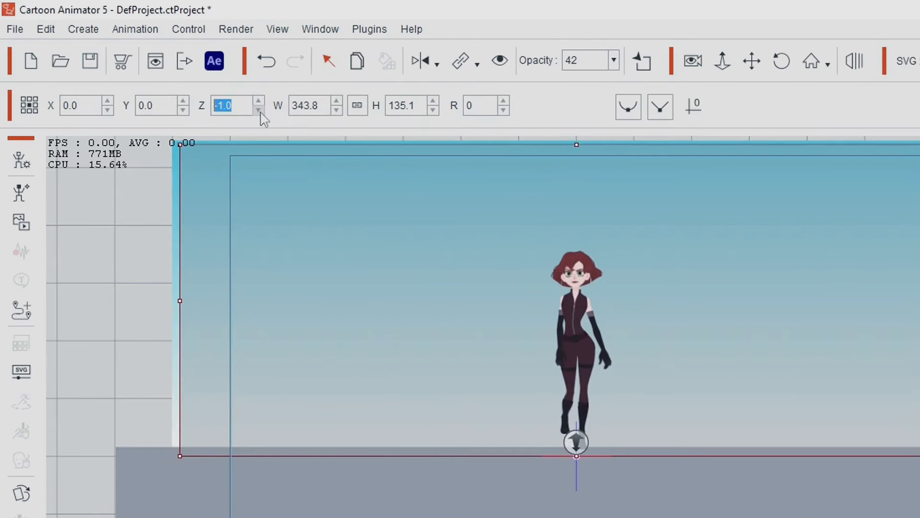
{"action": "left_click", "coordinate": [261, 113]}
{"action": "left_click", "coordinate": [261, 113]}
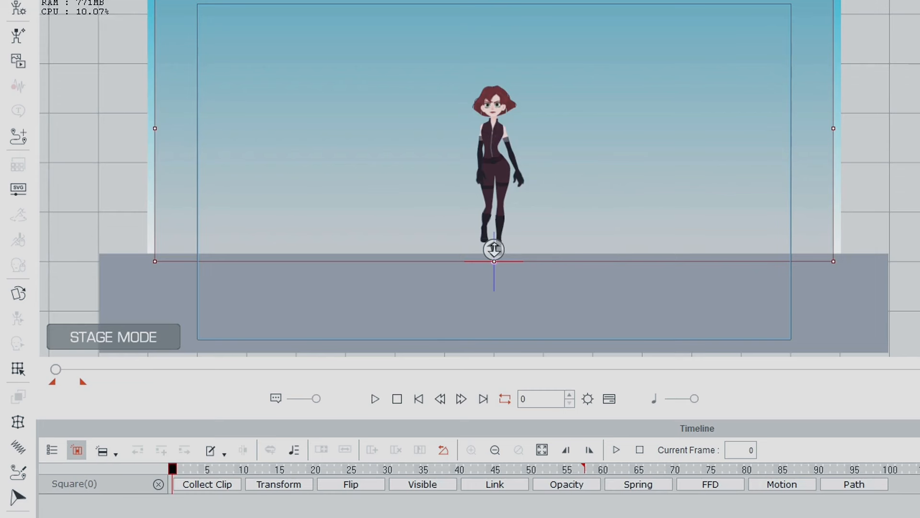
{"action": "left_click_drag", "start_coordinate": [494, 249], "coordinate": [494, 217]}
{"action": "left_click", "coordinate": [151, 36]}
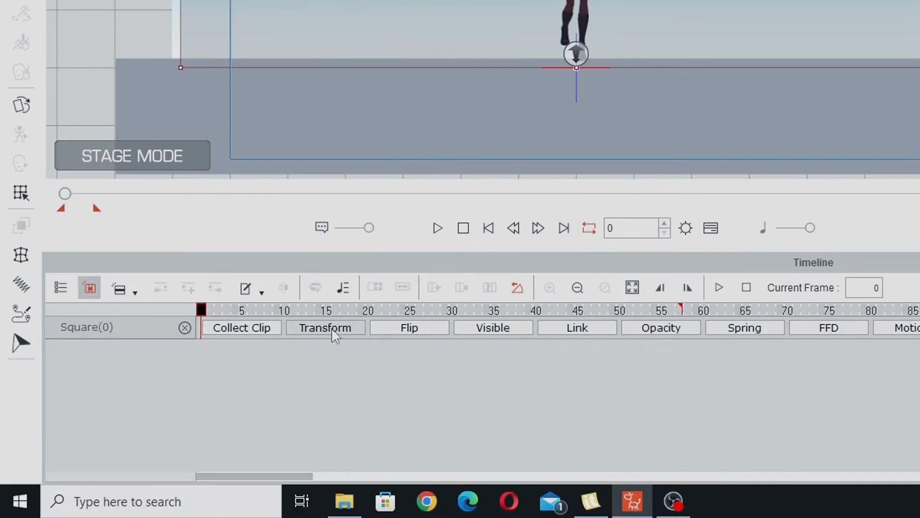
Step: Show the square copy's Transform track in the timeline and go to frame 1500
{"action": "left_click", "coordinate": [333, 328]}
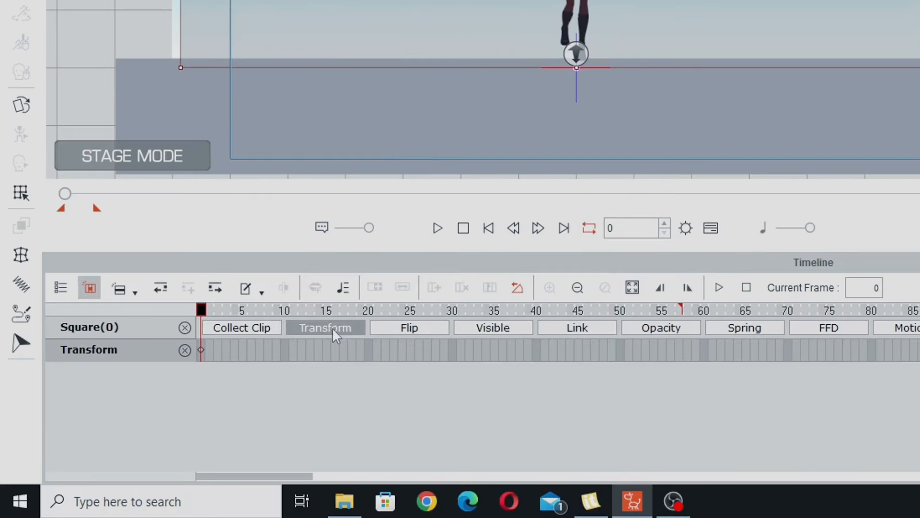
{"action": "left_click_drag", "start_coordinate": [201, 309], "coordinate": [835, 332]}
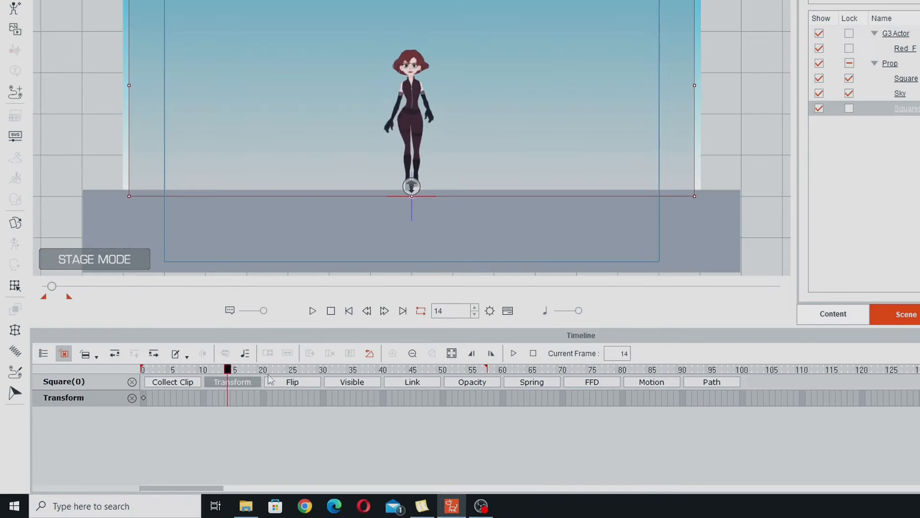
{"action": "left_click_drag", "start_coordinate": [596, 386], "coordinate": [911, 391]}
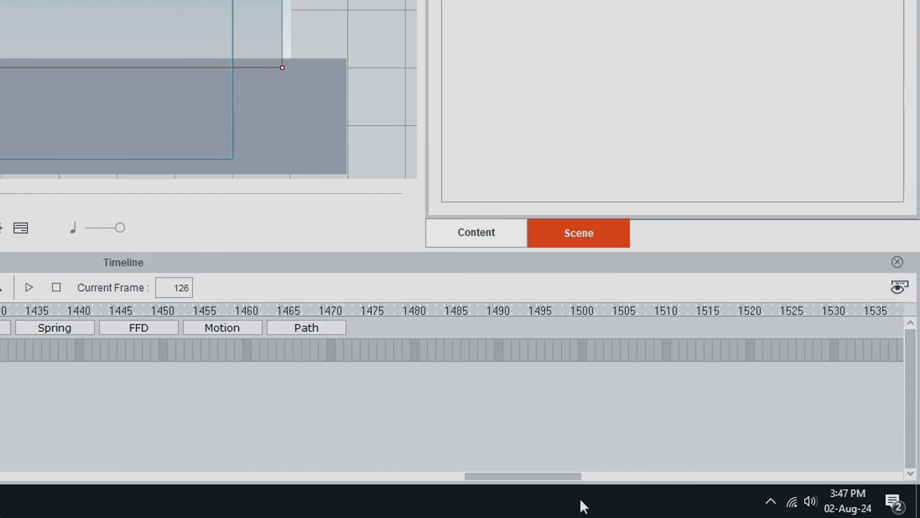
{"action": "left_click", "coordinate": [583, 312]}
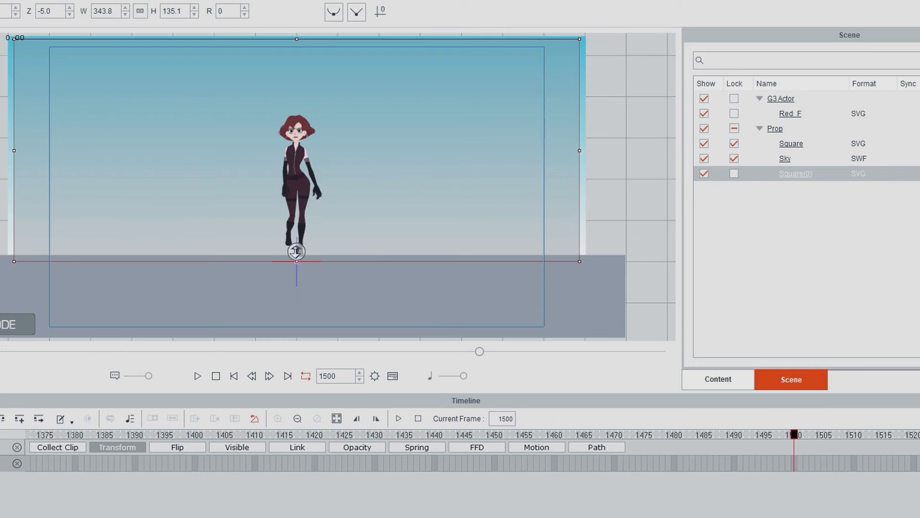
Step: At frame 1500, push the translucent square back to about Z -8002.8 and lower it to about Y -342.8 near the horizon
{"action": "left_click_drag", "start_coordinate": [296, 251], "coordinate": [296, 220]}
{"action": "left_click_drag", "start_coordinate": [297, 88], "coordinate": [297, 29]}
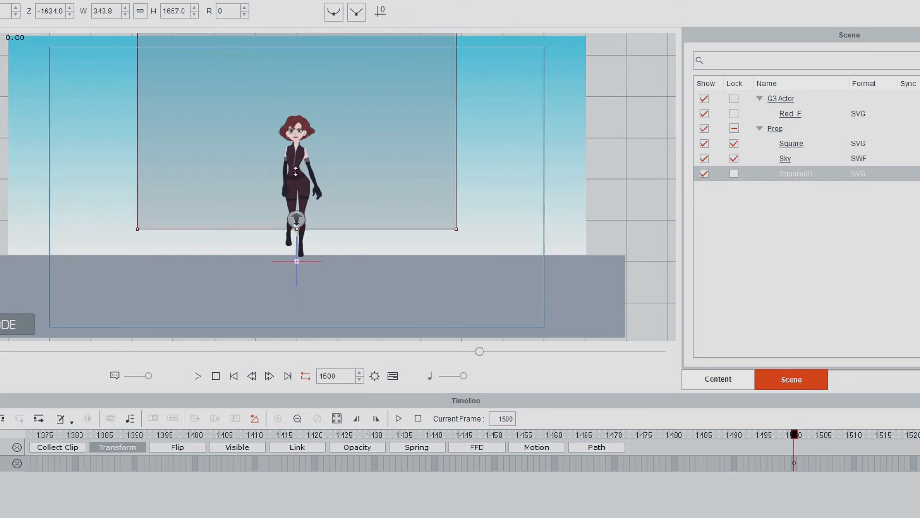
{"action": "key", "text": "ctrl+z"}
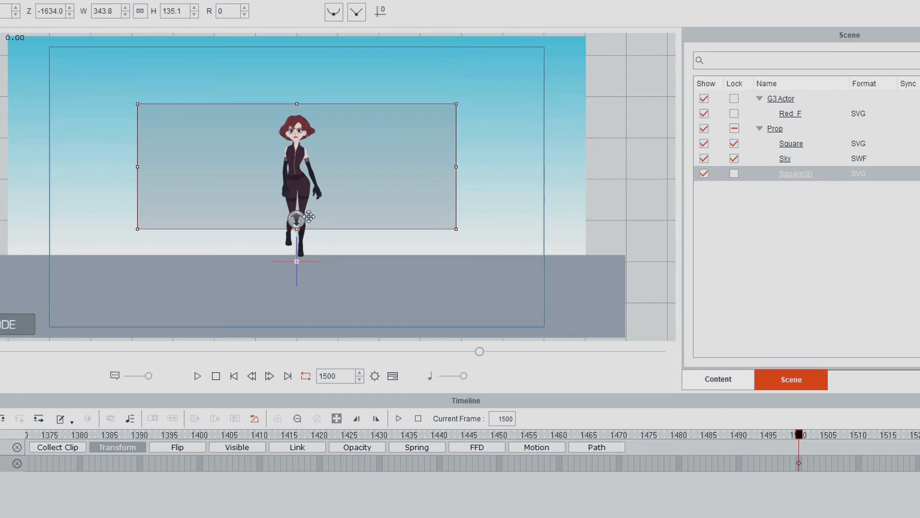
{"action": "left_click_drag", "start_coordinate": [298, 219], "coordinate": [286, 37]}
{"action": "left_click_drag", "start_coordinate": [298, 199], "coordinate": [307, 74]}
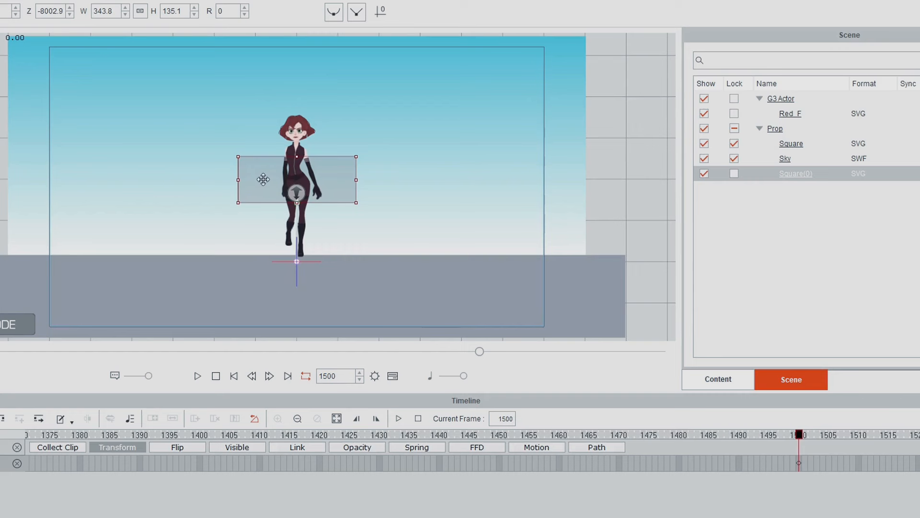
{"action": "left_click_drag", "start_coordinate": [264, 181], "coordinate": [262, 238]}
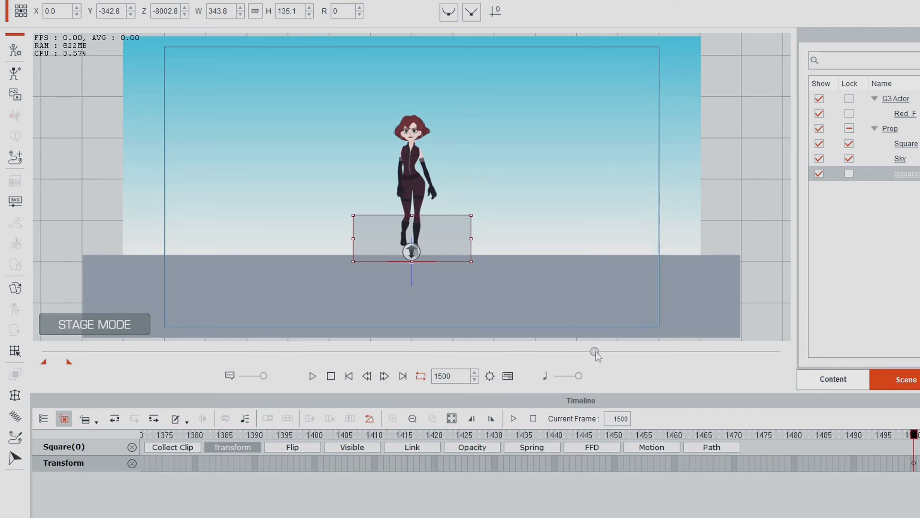
Step: Set the playback range's end at frame 1500 and preview the square receding from the first frame
{"action": "left_click_drag", "start_coordinate": [835, 389], "coordinate": [833, 388]}
{"action": "left_click_drag", "start_coordinate": [594, 353], "coordinate": [3, 400]}
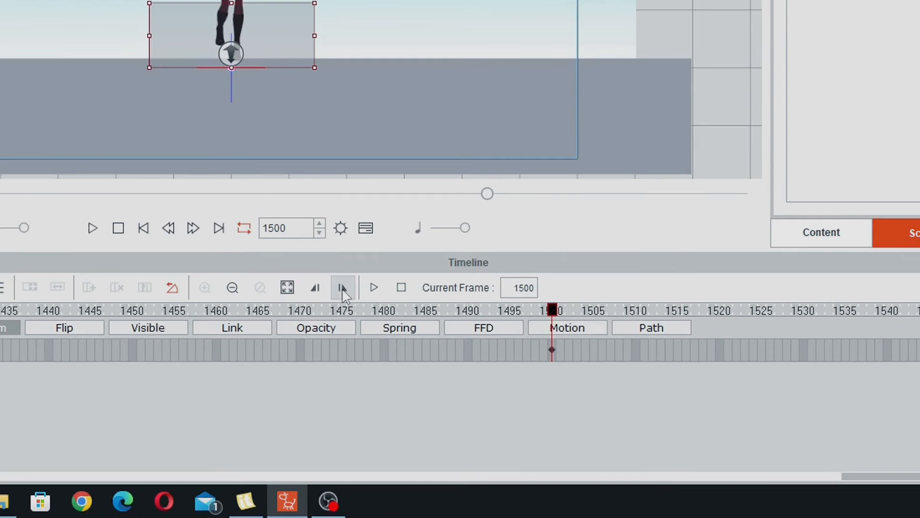
{"action": "left_click", "coordinate": [343, 292]}
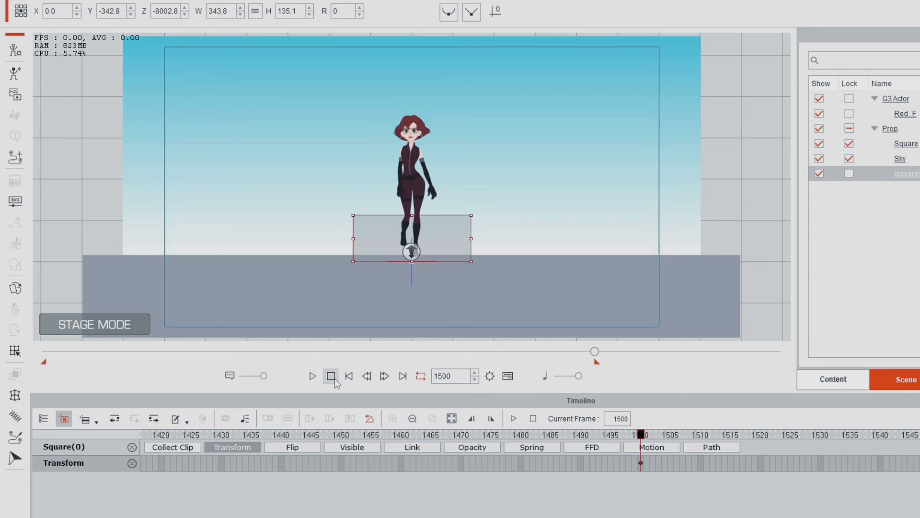
{"action": "left_click", "coordinate": [118, 228]}
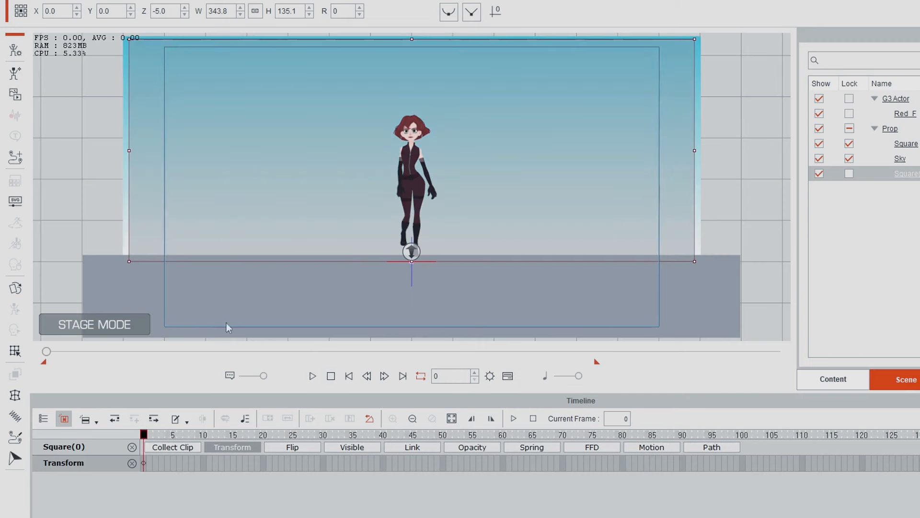
{"action": "left_click", "coordinate": [312, 377]}
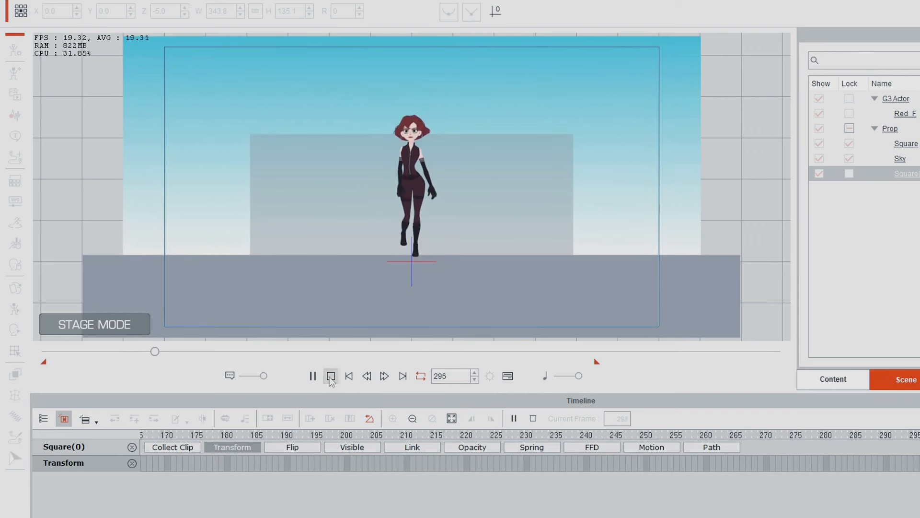
{"action": "left_click", "coordinate": [331, 376]}
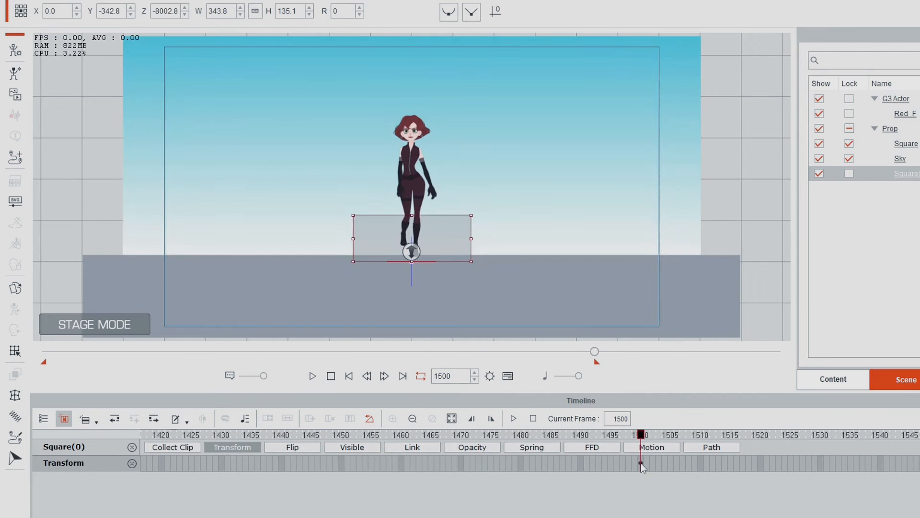
Step: Move the translucent square's Transform key from frame 1500 to frame 1000 and preview the animation from frame 0
{"action": "left_click_drag", "start_coordinate": [642, 463], "coordinate": [136, 463]}
{"action": "scroll", "coordinate": [530, 463], "scroll_direction": "left", "scroll_amount": 10}
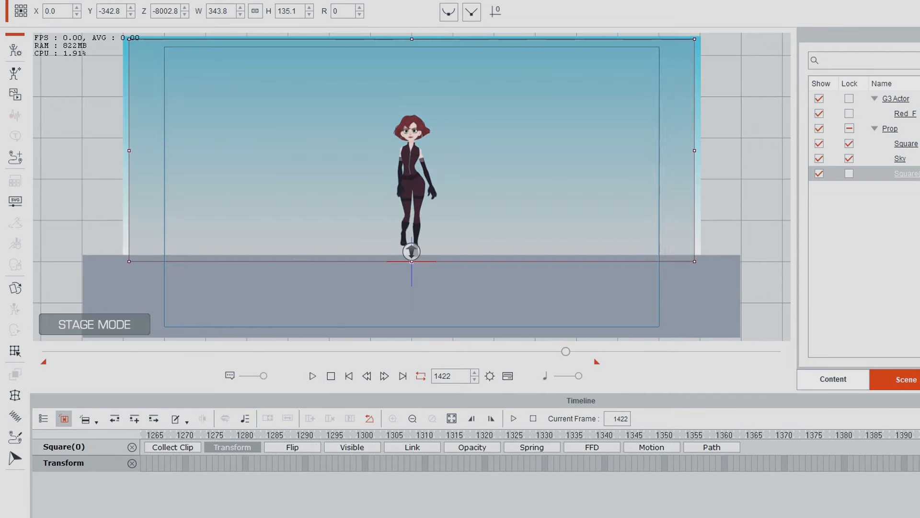
{"action": "scroll", "coordinate": [530, 463], "scroll_direction": "left", "scroll_amount": 12}
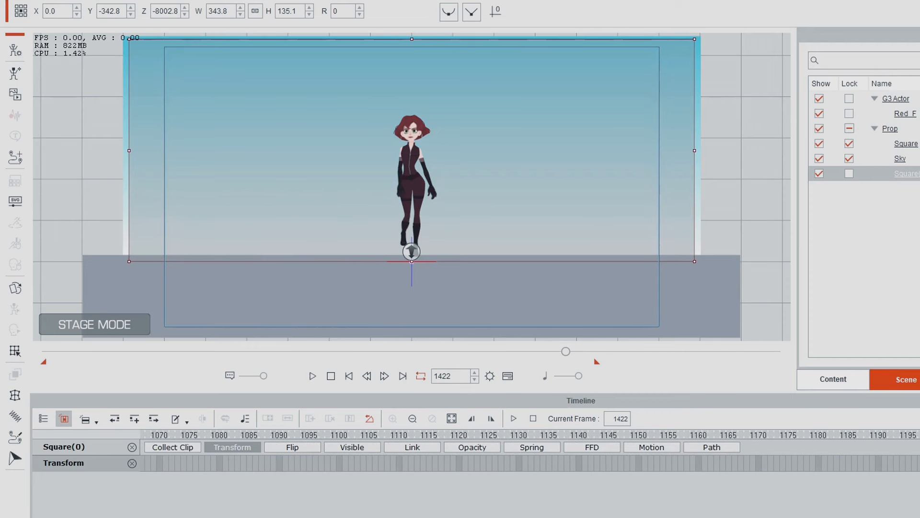
{"action": "scroll", "coordinate": [530, 463], "scroll_direction": "left", "scroll_amount": 7}
{"action": "left_click", "coordinate": [411, 464]}
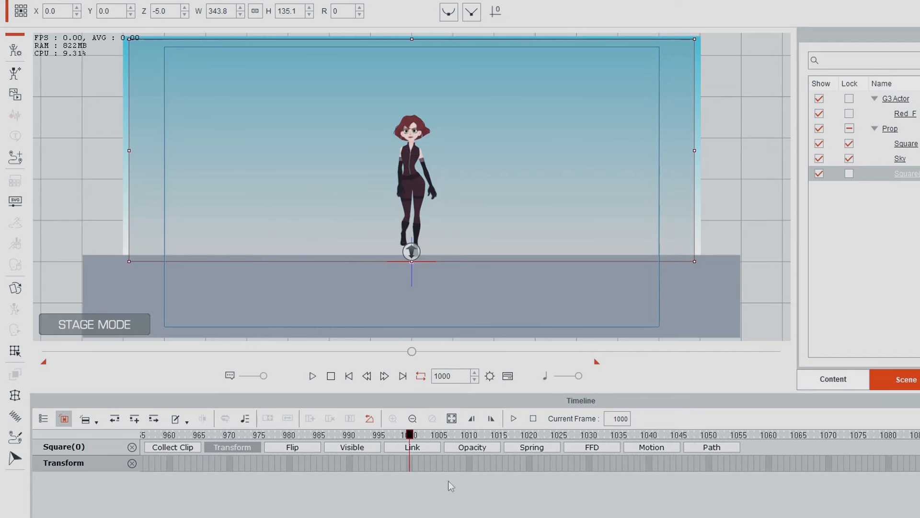
{"action": "key", "text": "ctrl+v"}
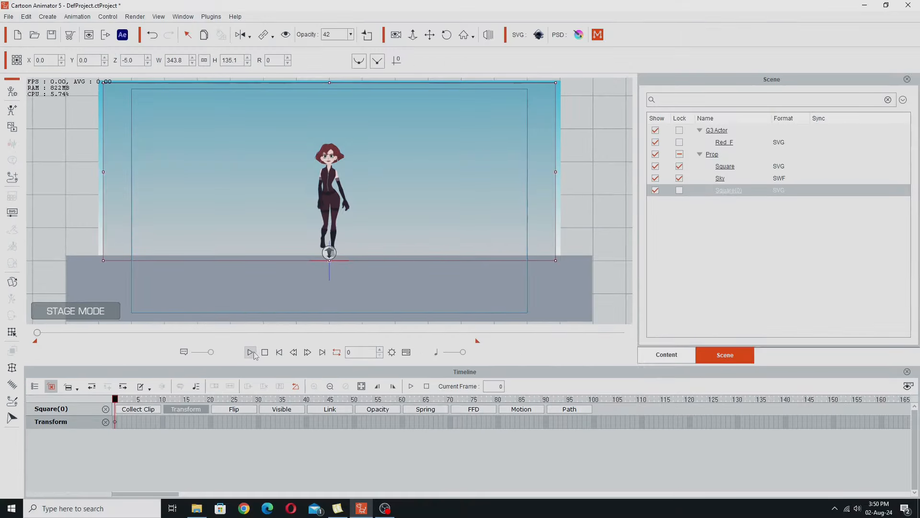
{"action": "left_click", "coordinate": [250, 353]}
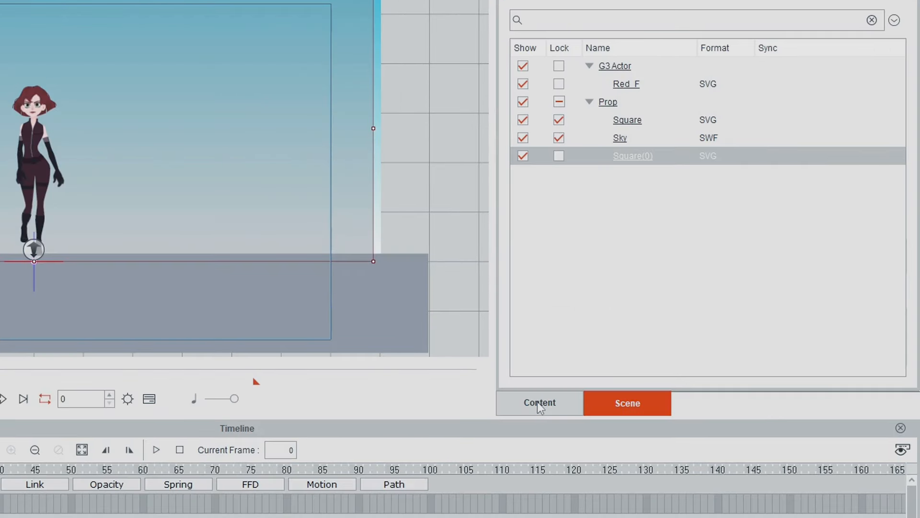
Step: Add the Tree_02_Green prop from the Park Flora pack and place it beside the actor at about X 101.3, Y 12.4
{"action": "left_click", "coordinate": [540, 404]}
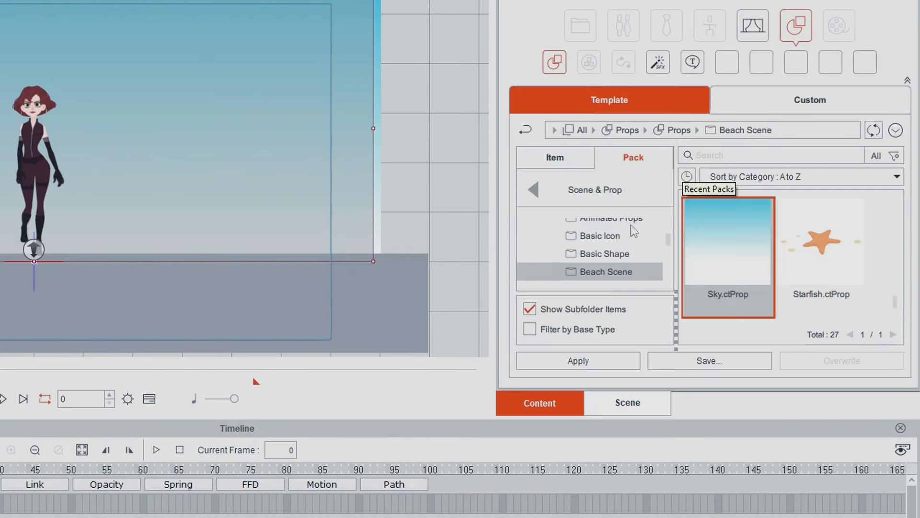
{"action": "mouse_move", "coordinate": [666, 259]}
{"action": "left_mouse_down"}
{"action": "mouse_move", "coordinate": [669, 242]}
{"action": "mouse_move", "coordinate": [673, 262]}
{"action": "left_mouse_up"}
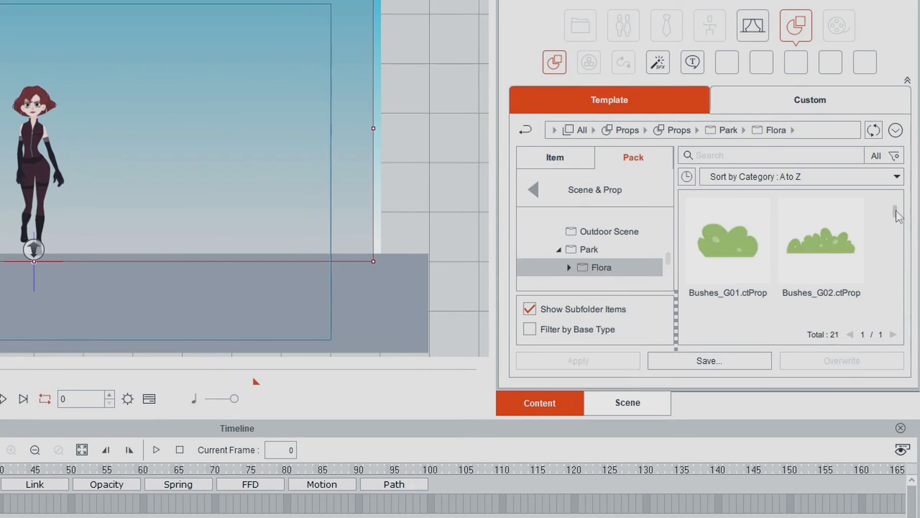
{"action": "mouse_move", "coordinate": [895, 210]}
{"action": "left_mouse_down"}
{"action": "mouse_move", "coordinate": [899, 314]}
{"action": "mouse_move", "coordinate": [901, 216]}
{"action": "left_mouse_up"}
{"action": "left_click", "coordinate": [402, 196]}
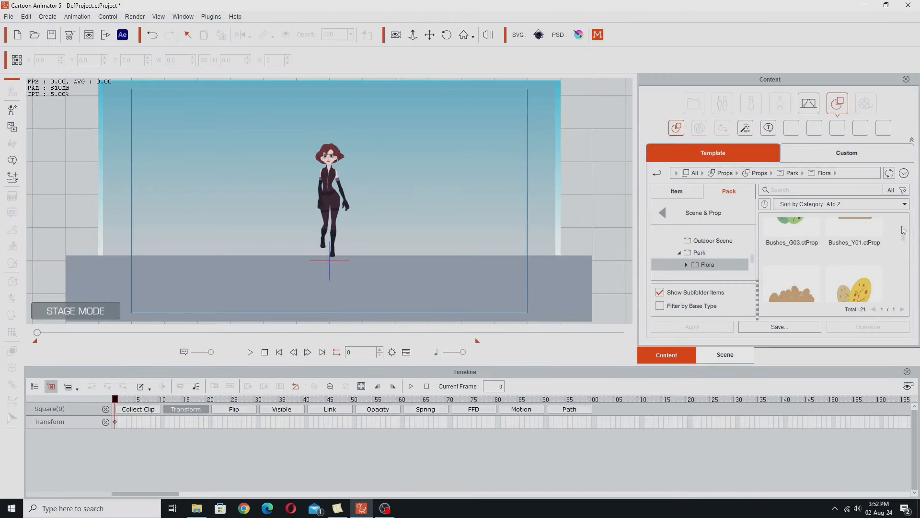
{"action": "left_click_drag", "start_coordinate": [905, 238], "coordinate": [902, 274]}
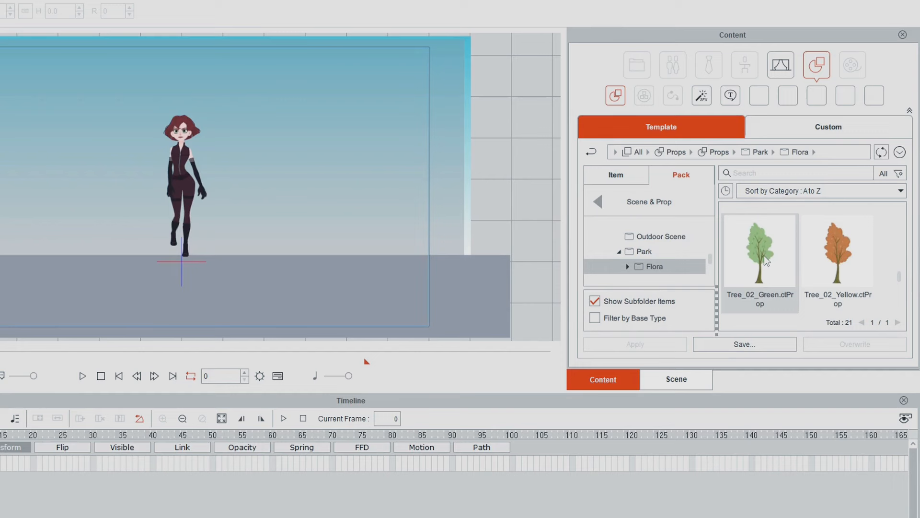
{"action": "double_click", "coordinate": [766, 261]}
{"action": "left_click_drag", "start_coordinate": [192, 171], "coordinate": [277, 161]}
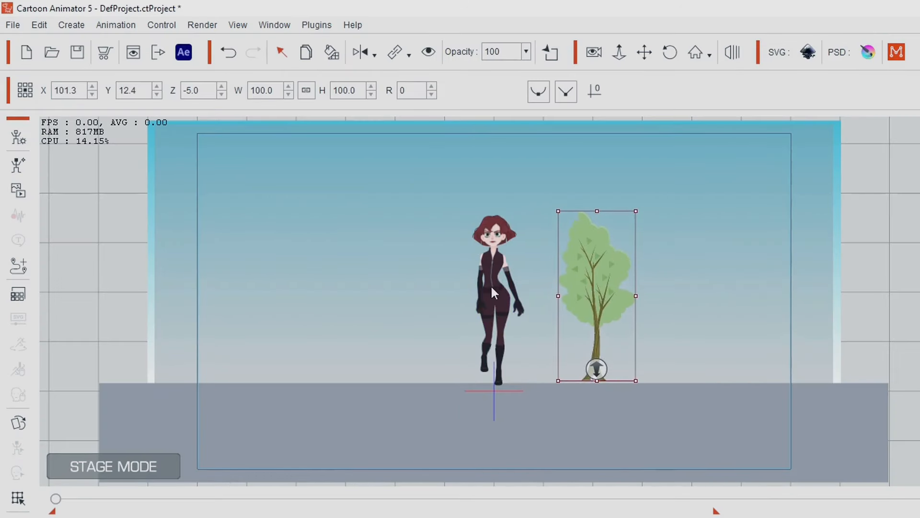
Step: Move the tree to about X 134.8, Y 9.5 and enlarge it proportionally to about 404.8 in W and H
{"action": "left_click", "coordinate": [492, 248]}
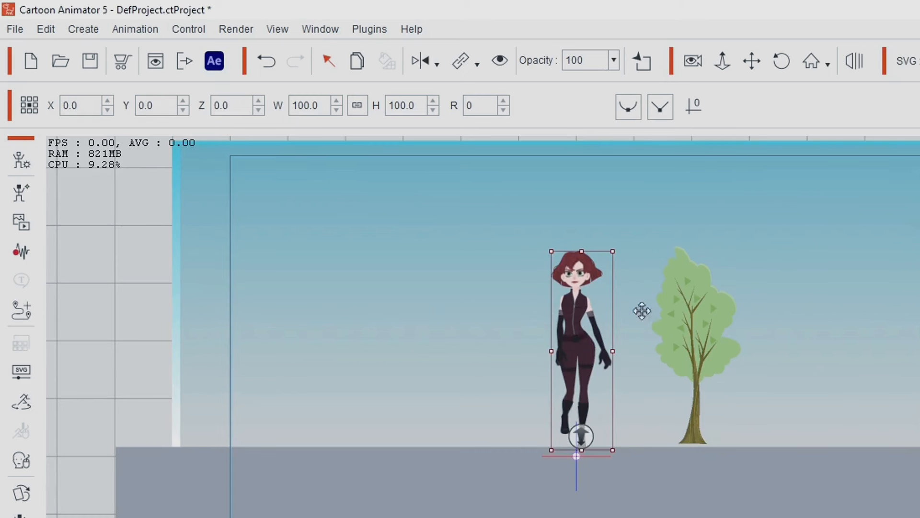
{"action": "left_click", "coordinate": [690, 330]}
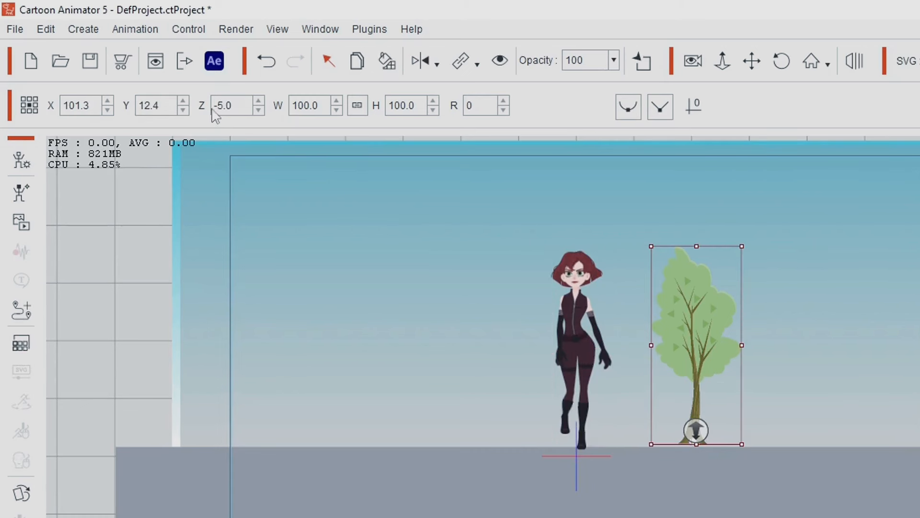
{"action": "left_click_drag", "start_coordinate": [688, 312], "coordinate": [730, 315]}
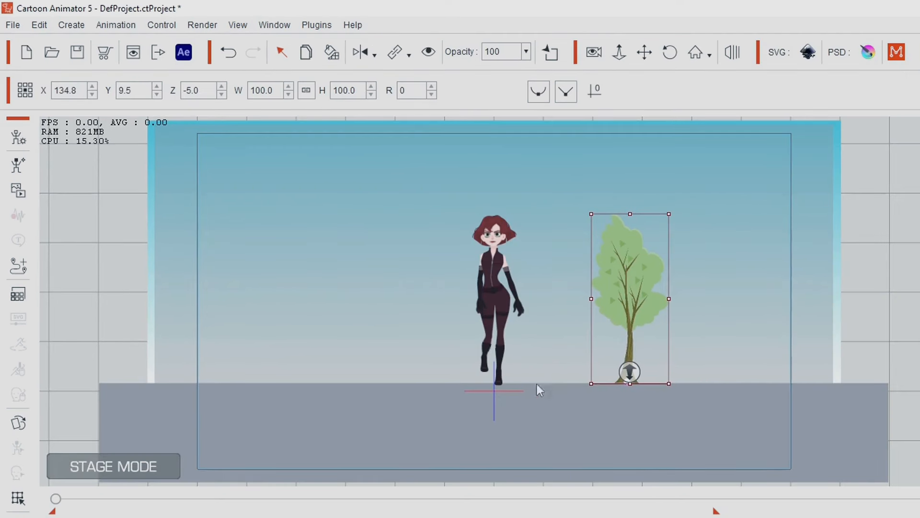
{"action": "left_click_drag", "start_coordinate": [669, 384], "coordinate": [793, 517]}
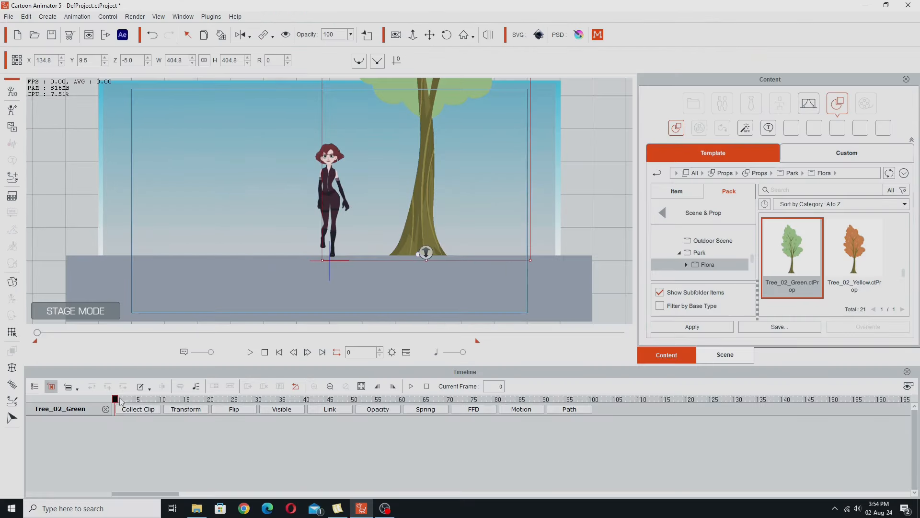
Step: Preview the tree's motion together with the square, playing the animation from frame 0
{"action": "key", "text": "space"}
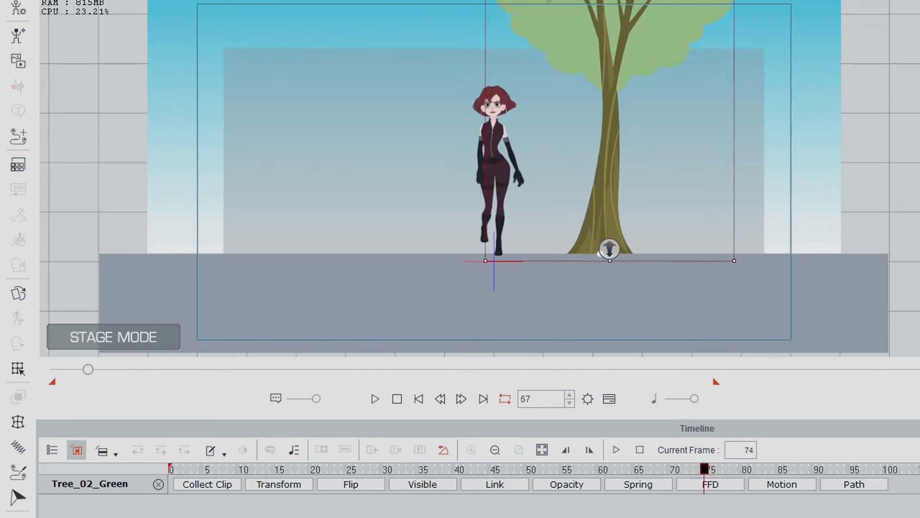
{"action": "left_click_drag", "start_coordinate": [125, 369], "coordinate": [55, 369]}
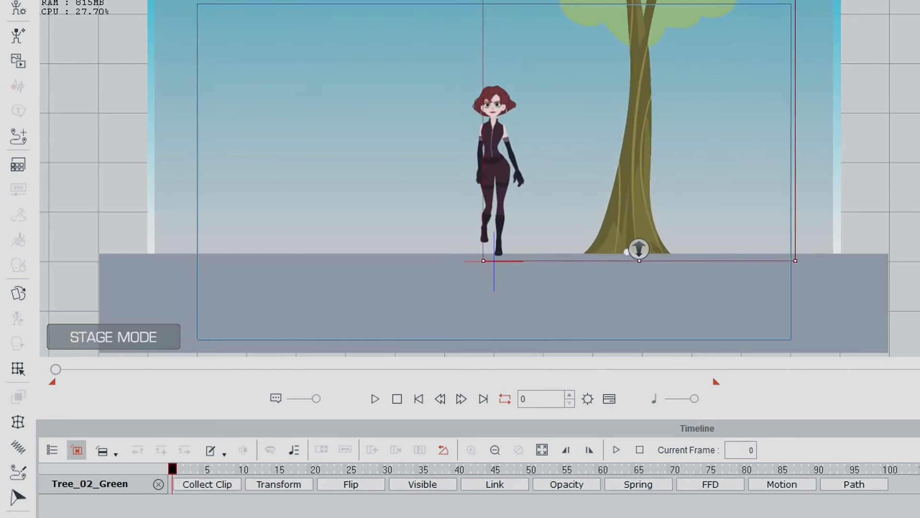
{"action": "left_click", "coordinate": [375, 400]}
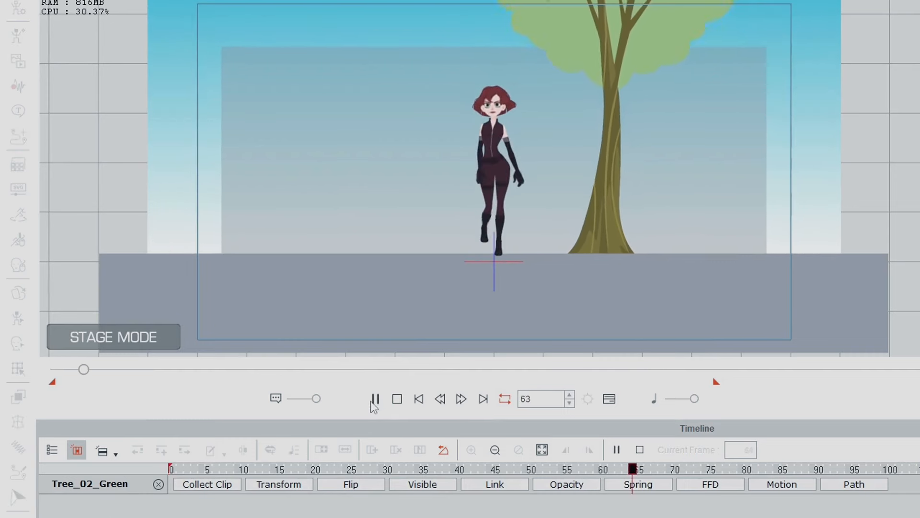
{"action": "left_click", "coordinate": [397, 399]}
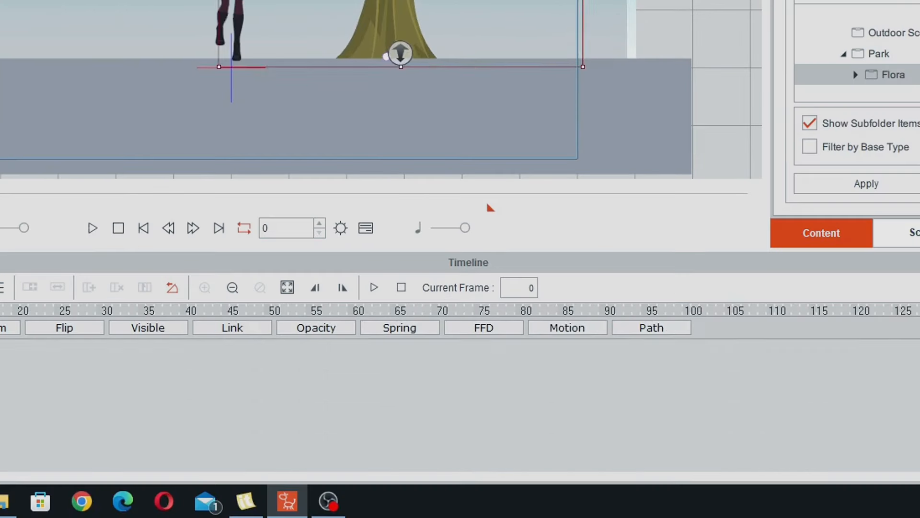
Step: Extend the Red actor's Female_Walk motion clip so the walk loops beyond frame 385, and preview it from frame 0
{"action": "left_click", "coordinate": [497, 243]}
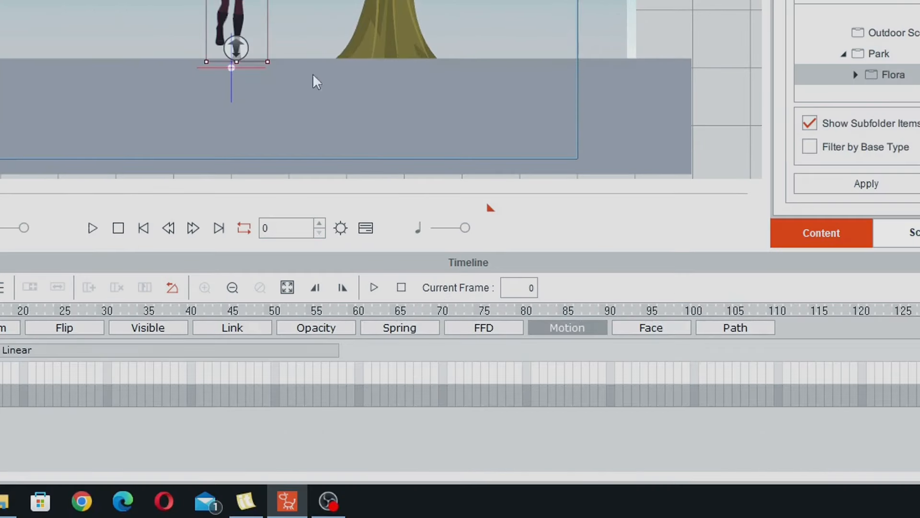
{"action": "left_click", "coordinate": [274, 354]}
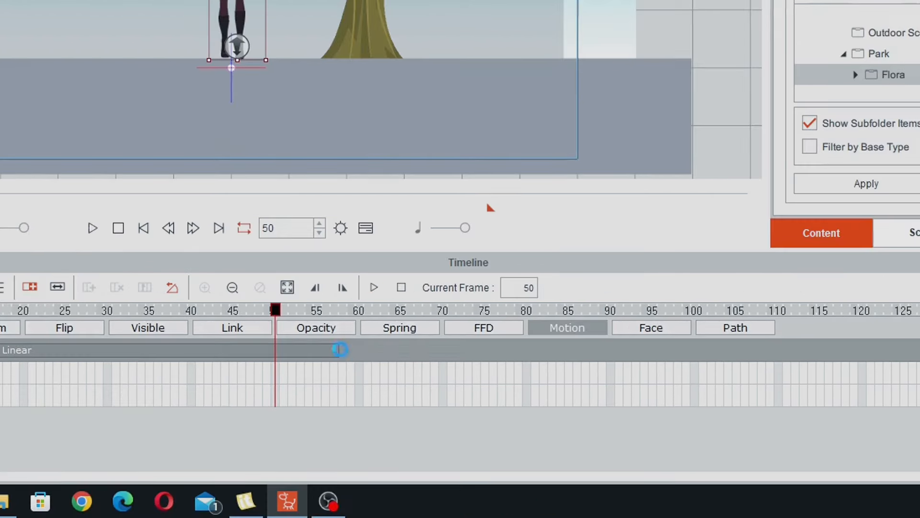
{"action": "left_click_drag", "start_coordinate": [684, 350], "coordinate": [707, 445]}
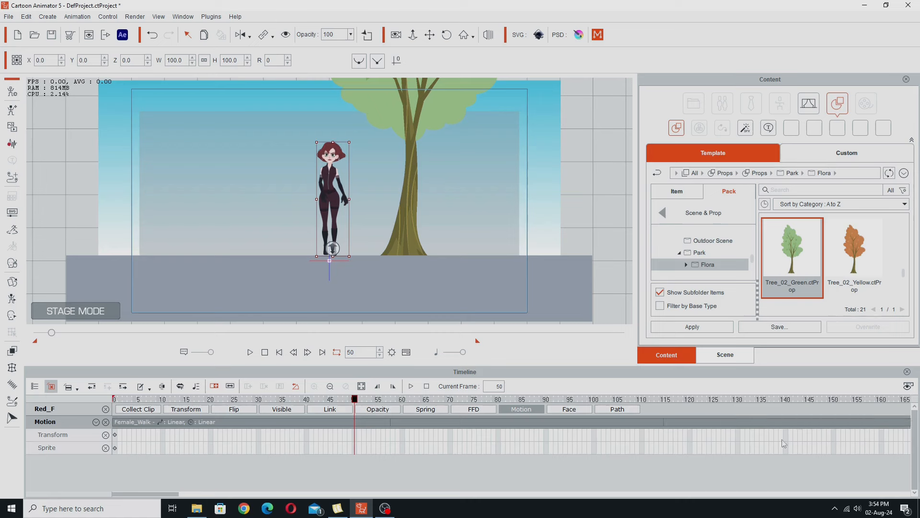
{"action": "left_click_drag", "start_coordinate": [148, 494], "coordinate": [263, 494]}
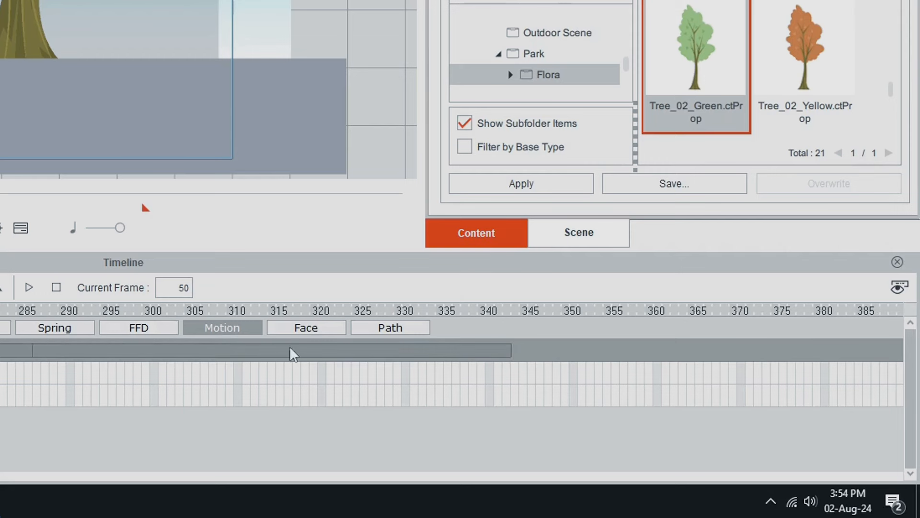
{"action": "left_click_drag", "start_coordinate": [511, 351], "coordinate": [655, 350]}
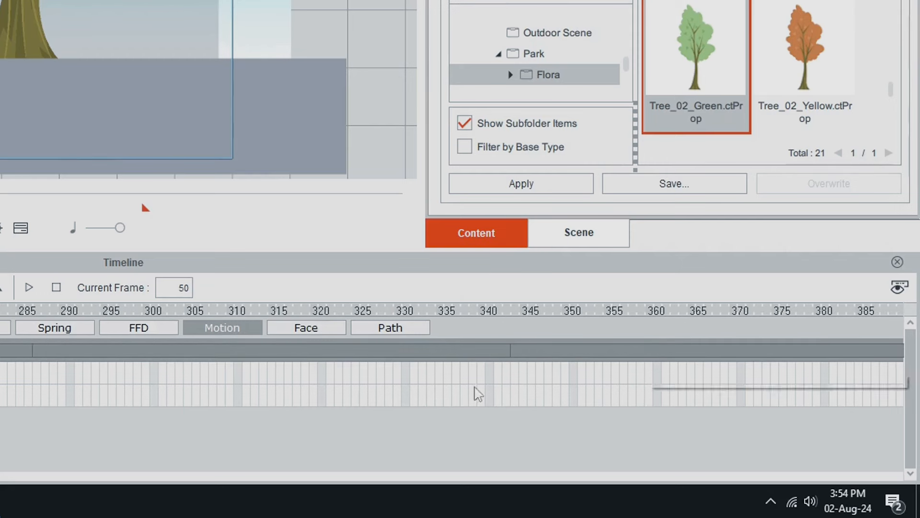
{"action": "scroll", "coordinate": [451, 384], "scroll_direction": "left", "scroll_amount": 10}
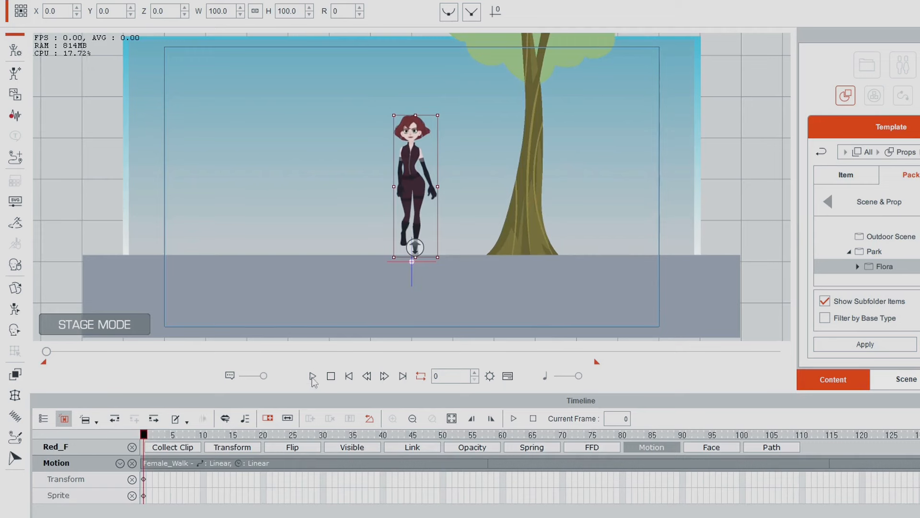
{"action": "left_click", "coordinate": [312, 375]}
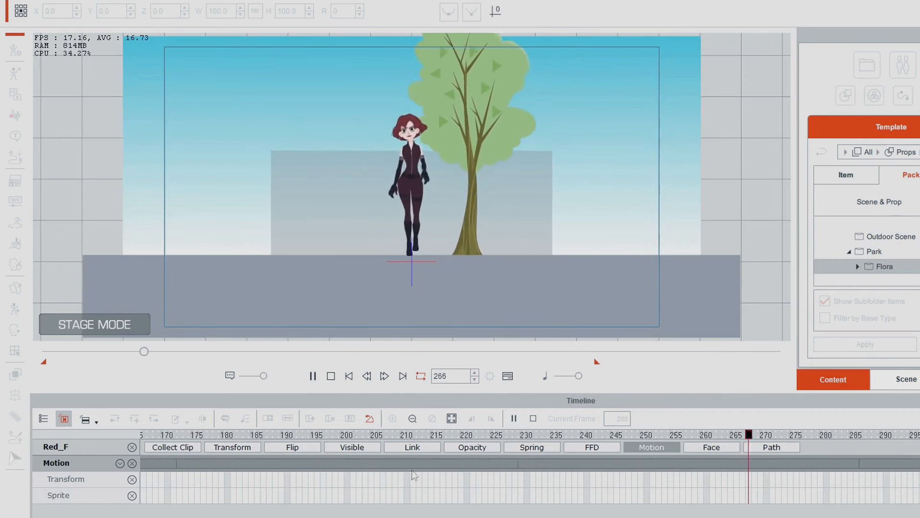
{"action": "left_click", "coordinate": [331, 376]}
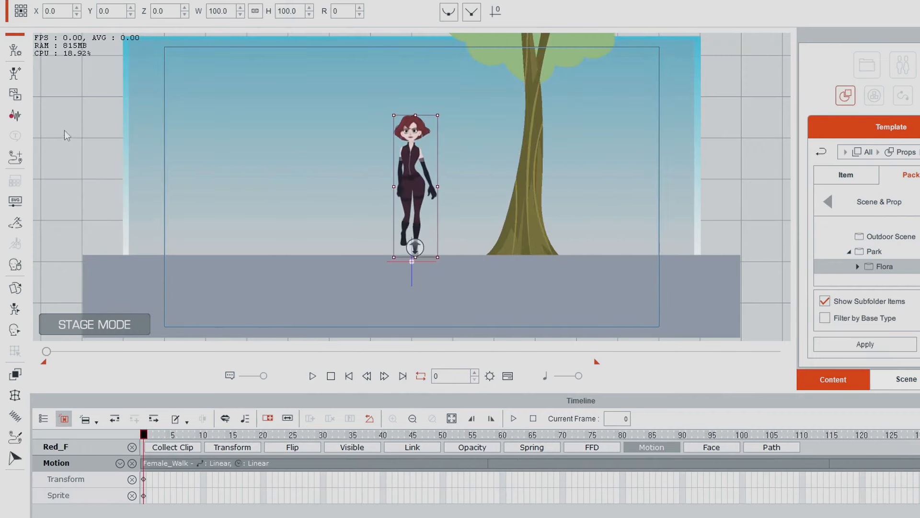
Step: Move the translucent square's Transform key from frame 1000 to frame 600
{"action": "left_click", "coordinate": [165, 113]}
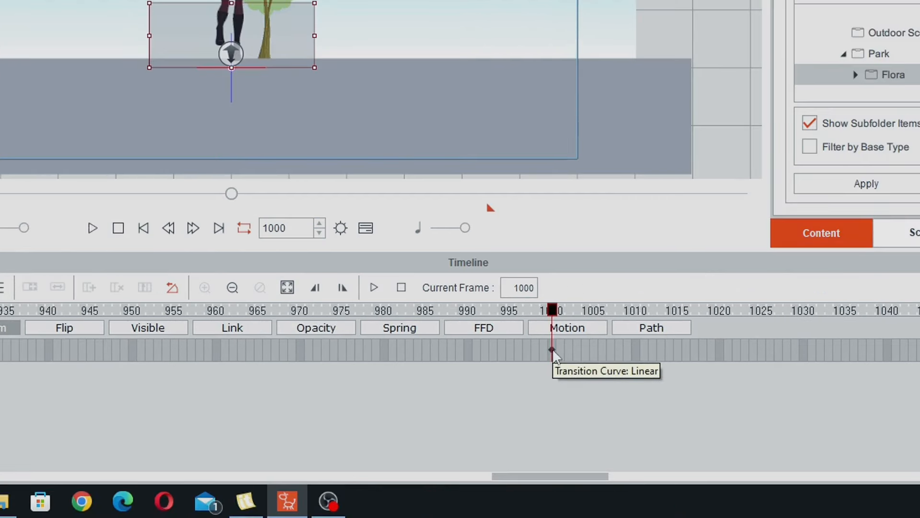
{"action": "key", "text": "ctrl+z"}
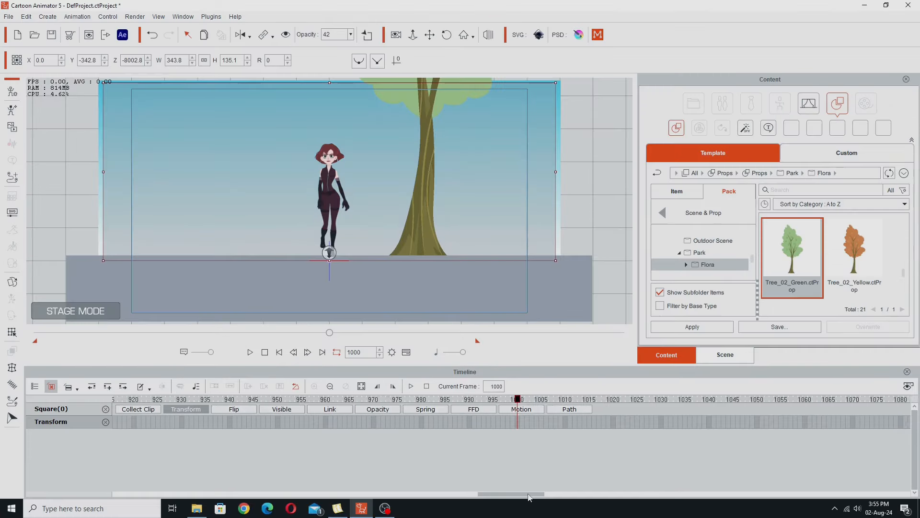
{"action": "left_click_drag", "start_coordinate": [579, 476], "coordinate": [388, 495]}
{"action": "left_click", "coordinate": [302, 418]}
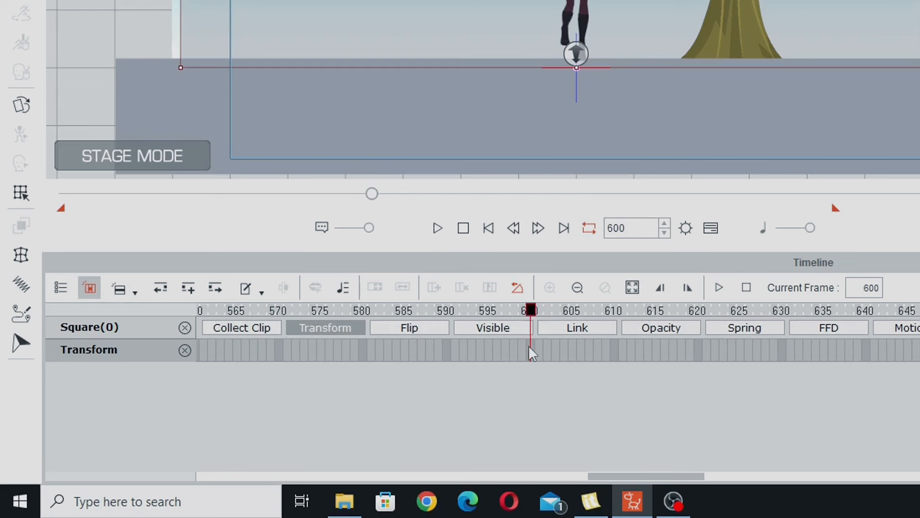
{"action": "left_click", "coordinate": [530, 347]}
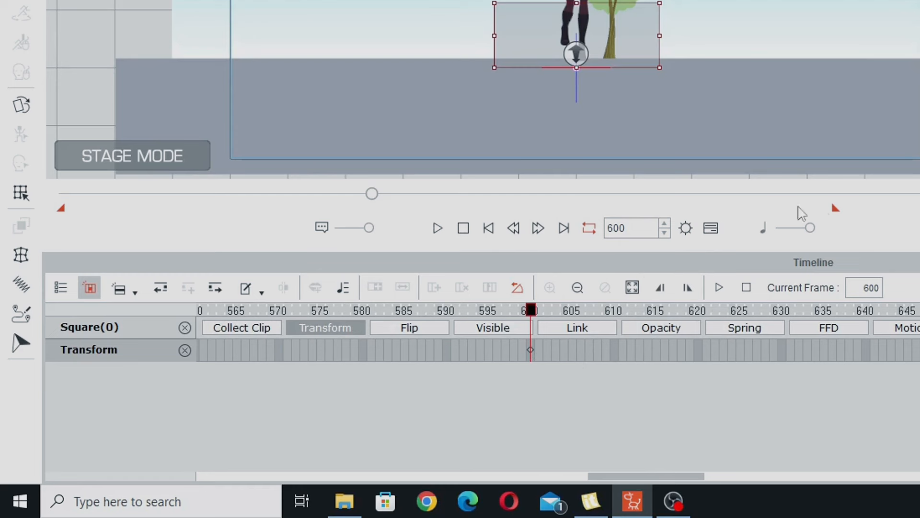
Step: Play the animation, then scrub it from frame 0 to check the retimed motion of the square and tree
{"action": "left_click", "coordinate": [686, 288]}
{"action": "left_click", "coordinate": [437, 229]}
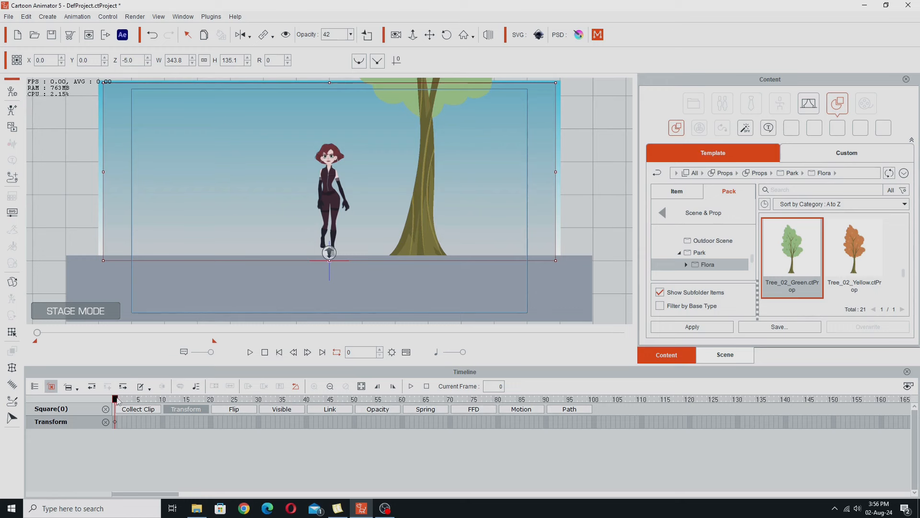
{"action": "left_click_drag", "start_coordinate": [118, 400], "coordinate": [526, 441]}
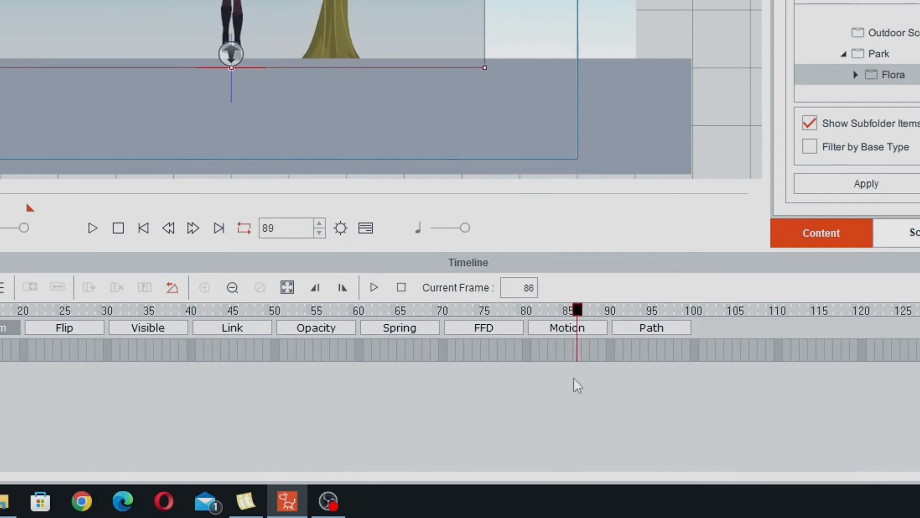
Step: At frame 80, add the Tree_01 prop from the Park Flora templates to the scene
{"action": "left_click_drag", "start_coordinate": [573, 386], "coordinate": [527, 385]}
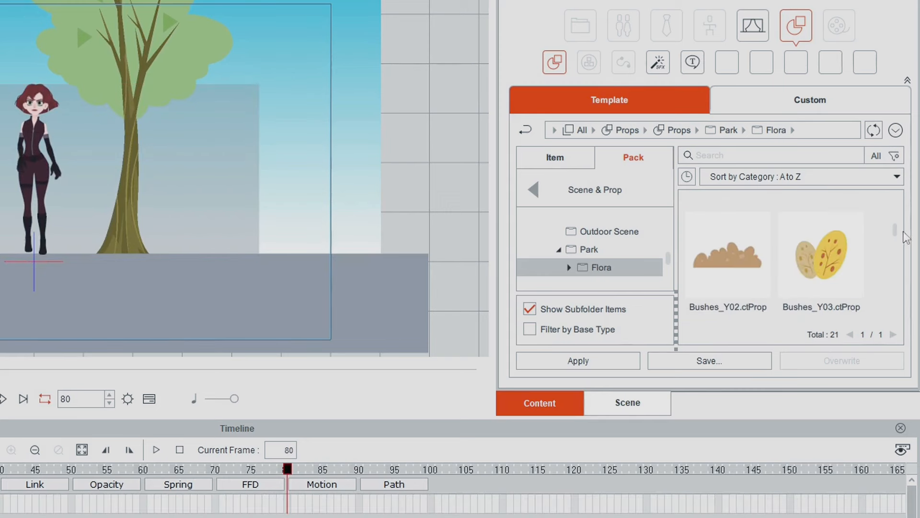
{"action": "left_click_drag", "start_coordinate": [896, 232], "coordinate": [895, 271]}
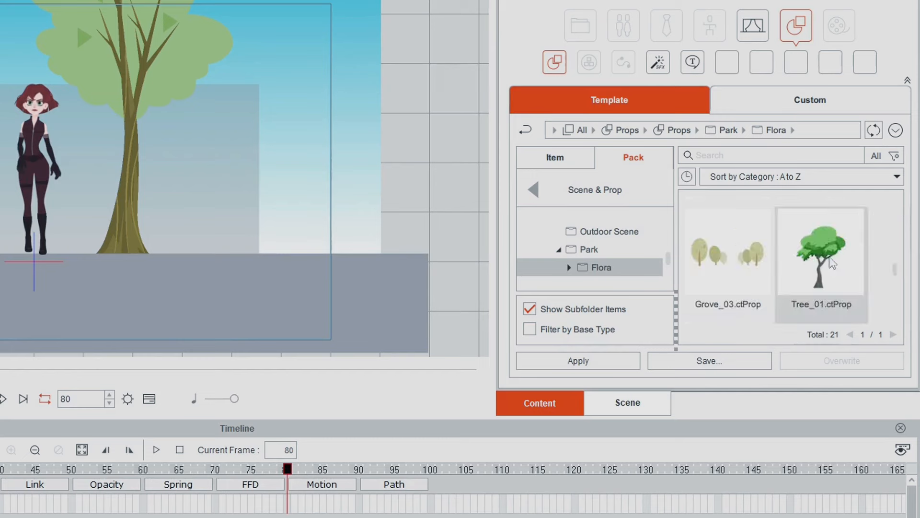
{"action": "double_click", "coordinate": [823, 263]}
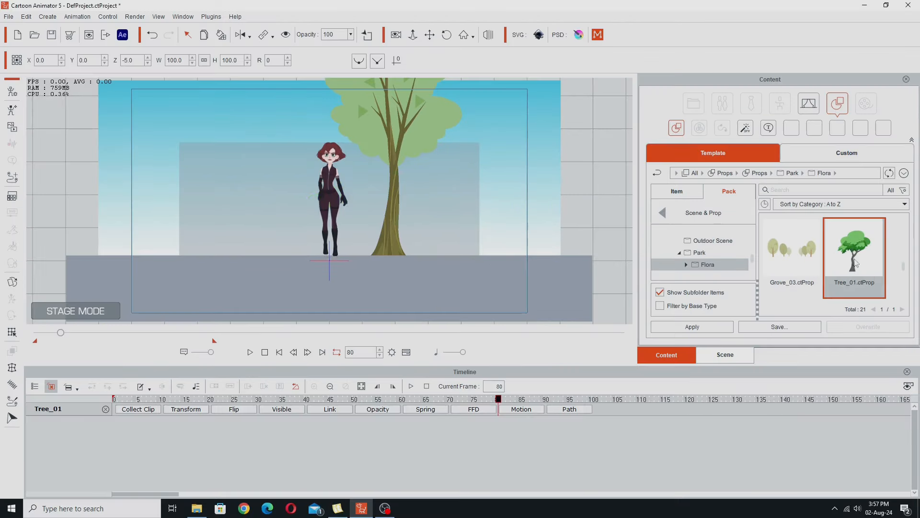
Step: Place Tree_01 on the ground line at about X -166.1, Y 5.8 and enlarge it proportionally to about 429.8 in W and H
{"action": "left_click_drag", "start_coordinate": [355, 203], "coordinate": [261, 202]}
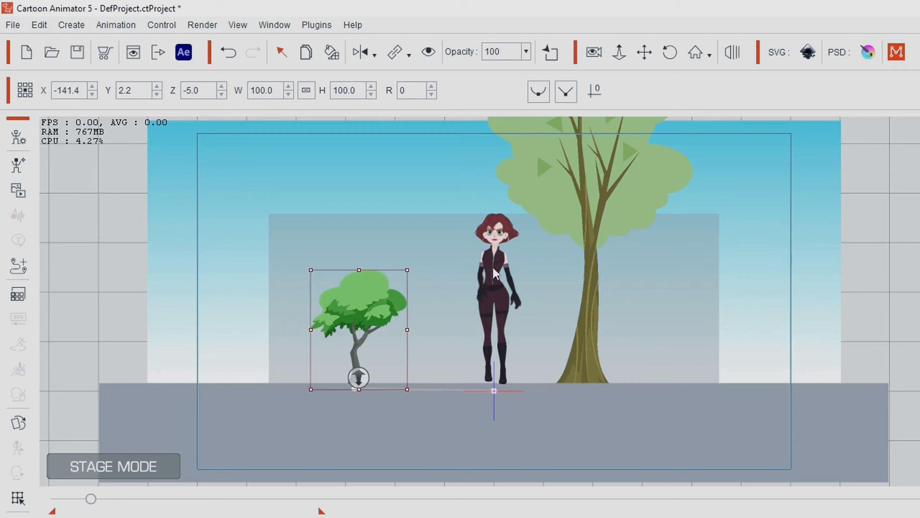
{"action": "left_click_drag", "start_coordinate": [374, 298], "coordinate": [197, 185]}
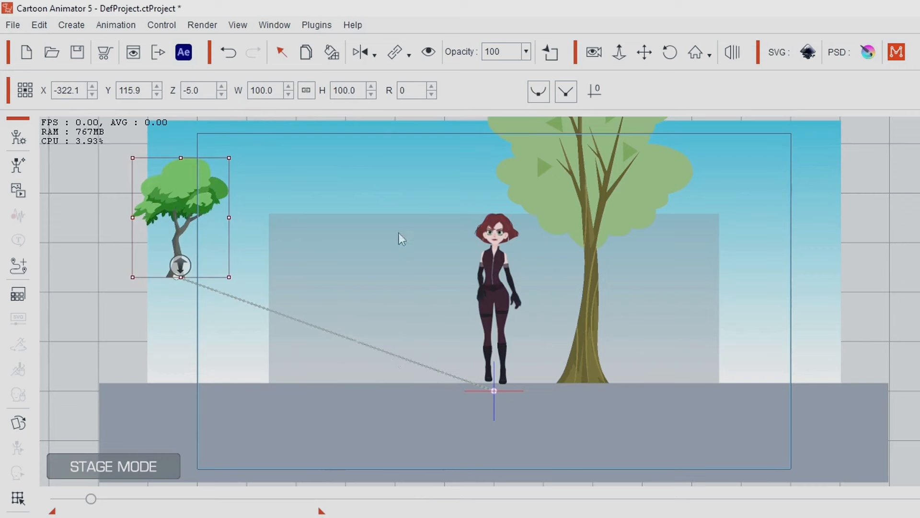
{"action": "left_click_drag", "start_coordinate": [180, 199], "coordinate": [333, 305]}
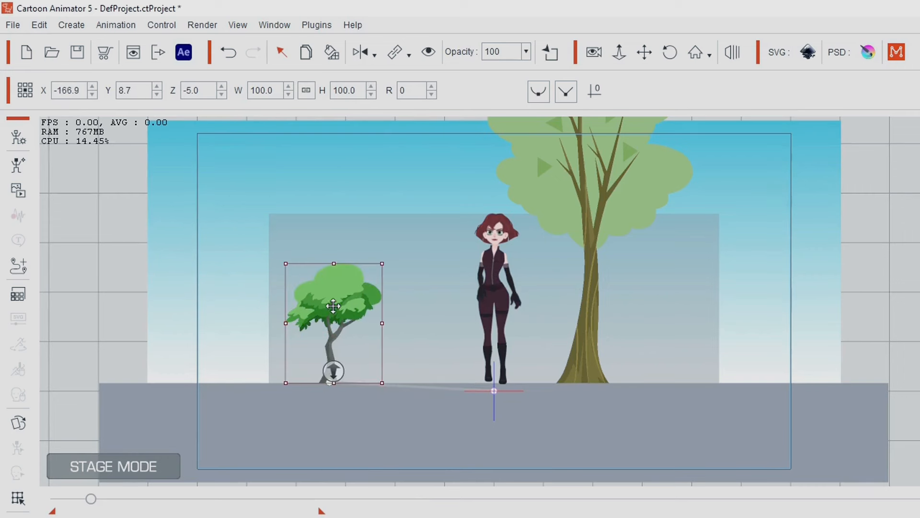
{"action": "left_click_drag", "start_coordinate": [286, 264], "coordinate": [187, 77]}
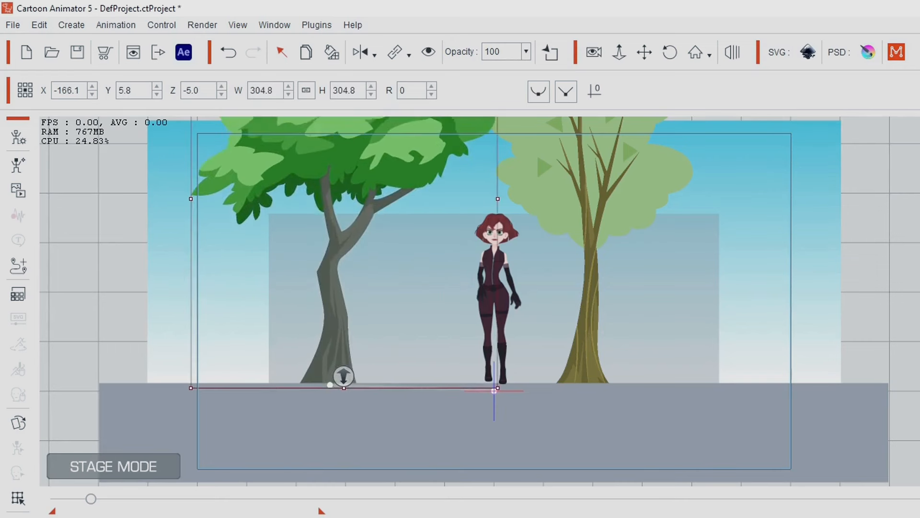
{"action": "left_click_drag", "start_coordinate": [186, 388], "coordinate": [146, 437]}
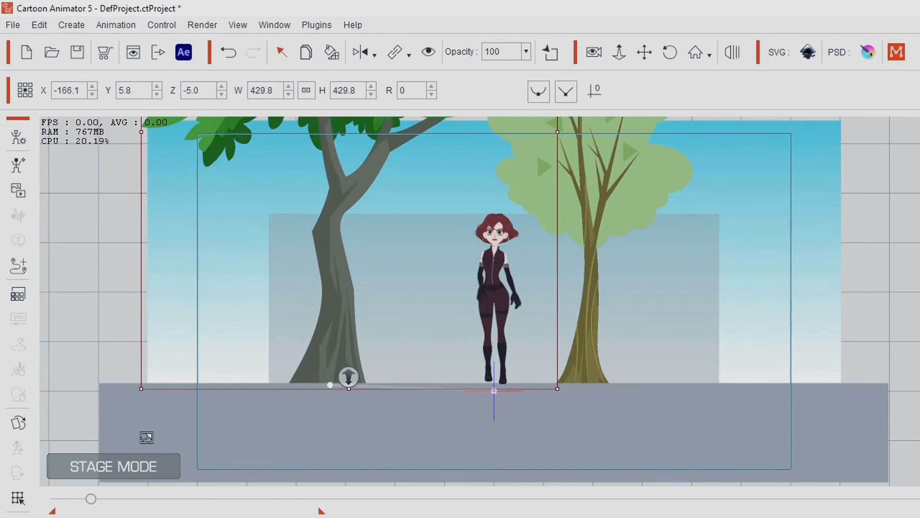
Step: Remove Tree_01's object animation and link the tree to the translucent square
{"action": "right_click", "coordinate": [329, 250]}
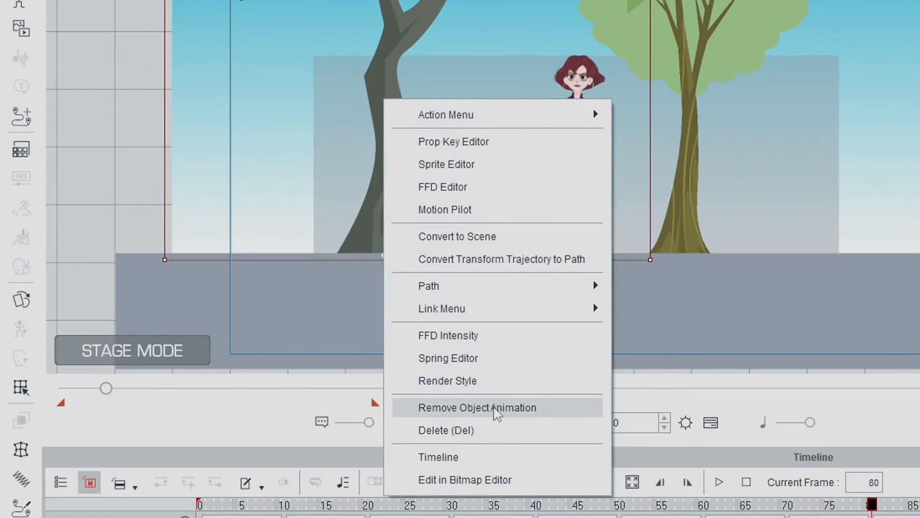
{"action": "left_click", "coordinate": [496, 407]}
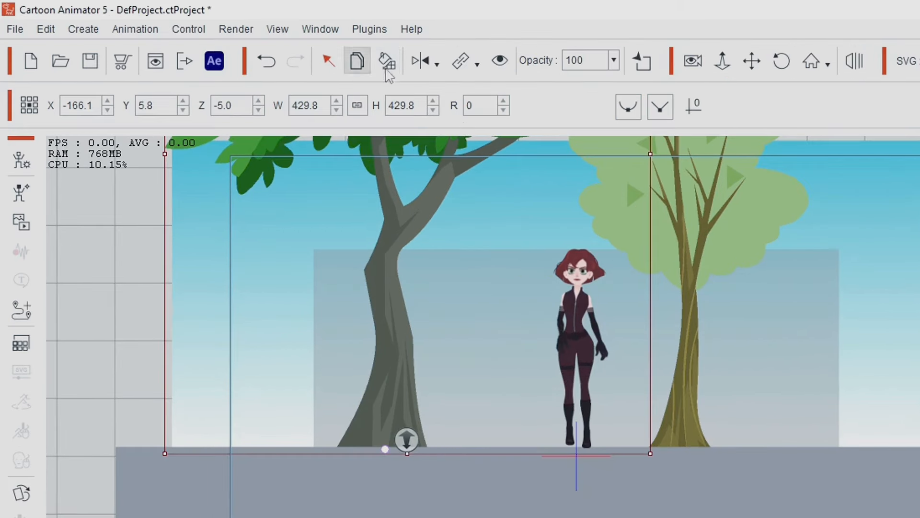
{"action": "left_click", "coordinate": [457, 62]}
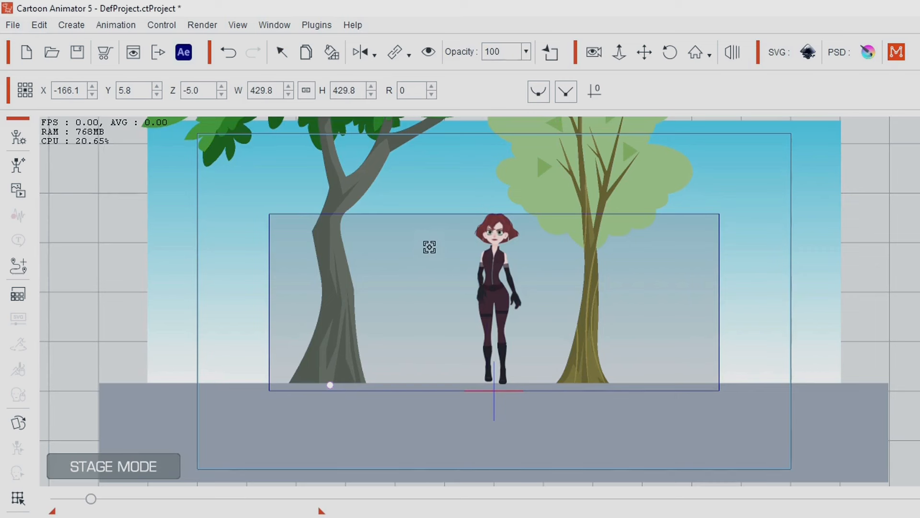
{"action": "left_click", "coordinate": [429, 247]}
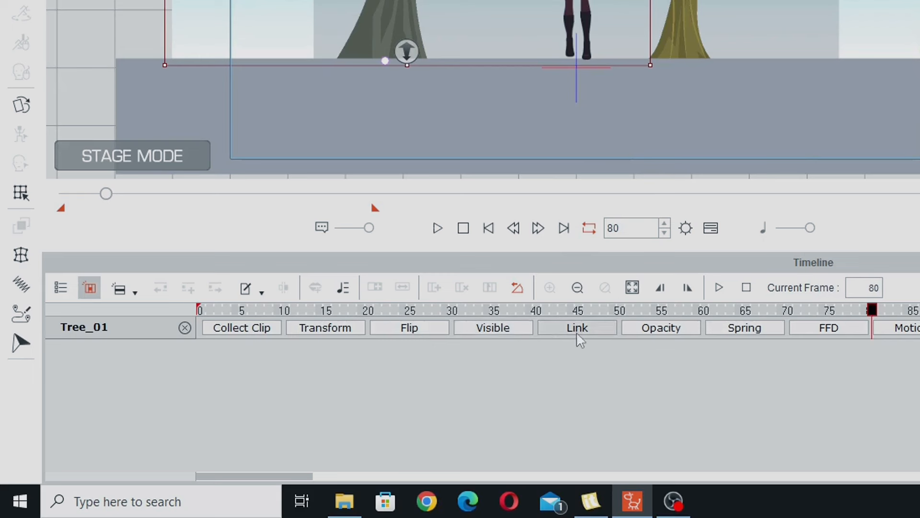
Step: Show Tree_01's Link track, scrub to check that the tree follows the square, and move its link key to frame 0
{"action": "left_click", "coordinate": [578, 327]}
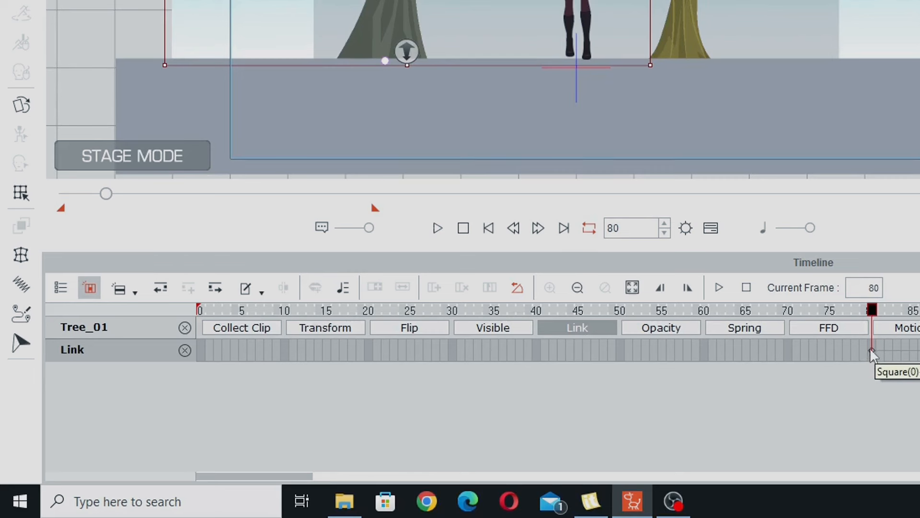
{"action": "left_click", "coordinate": [869, 349]}
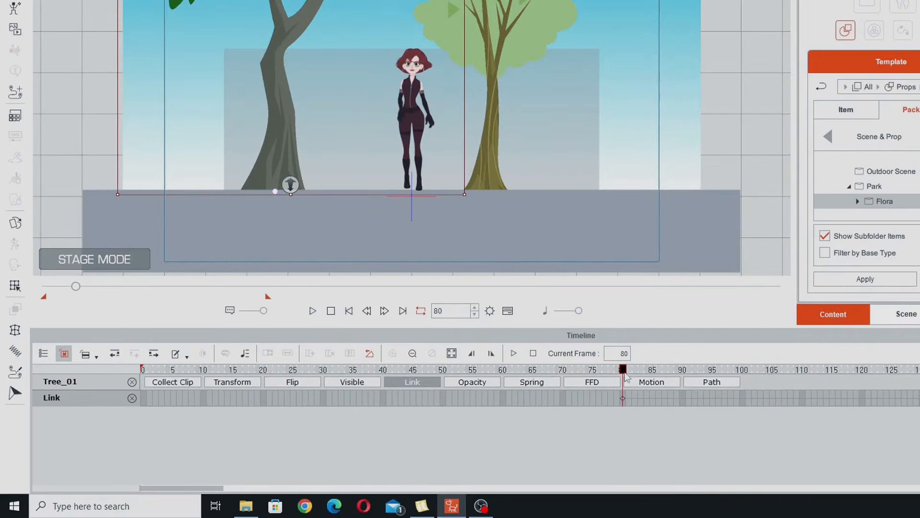
{"action": "left_click_drag", "start_coordinate": [623, 370], "coordinate": [817, 415]}
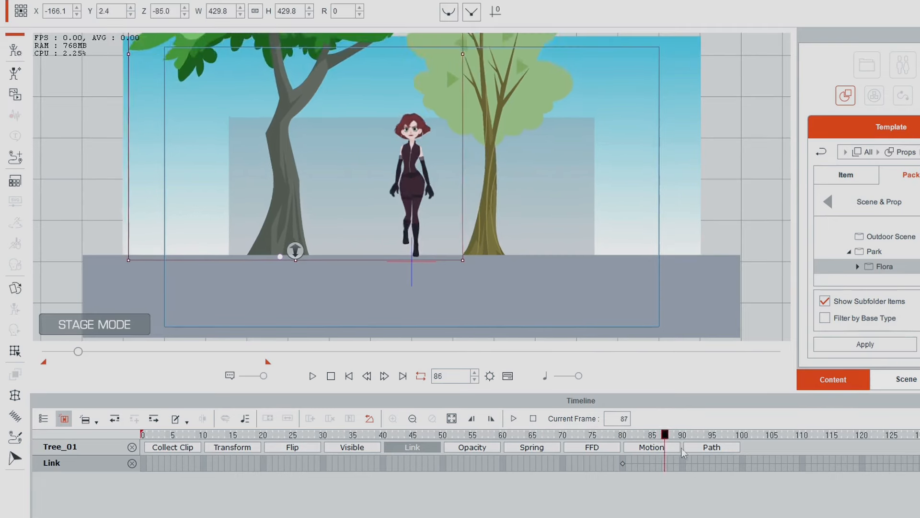
{"action": "left_click_drag", "start_coordinate": [791, 479], "coordinate": [477, 454]}
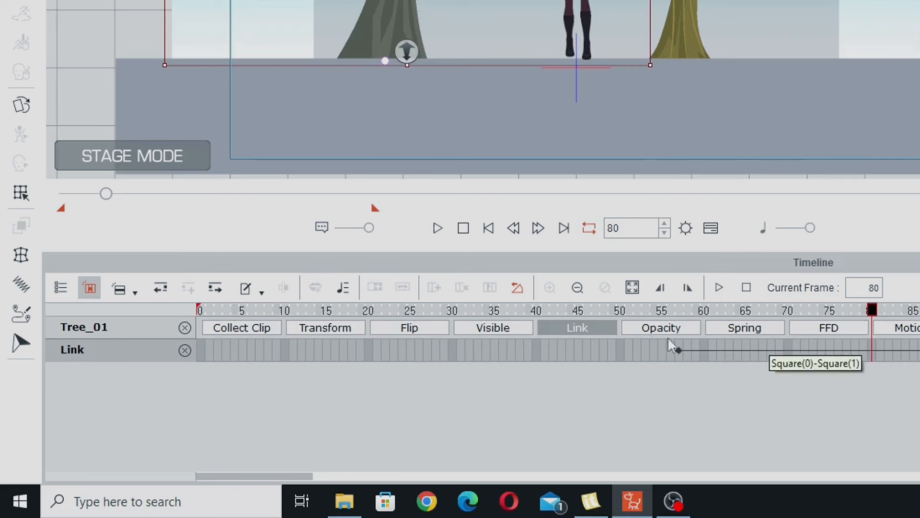
{"action": "left_click_drag", "start_coordinate": [668, 338], "coordinate": [183, 337]}
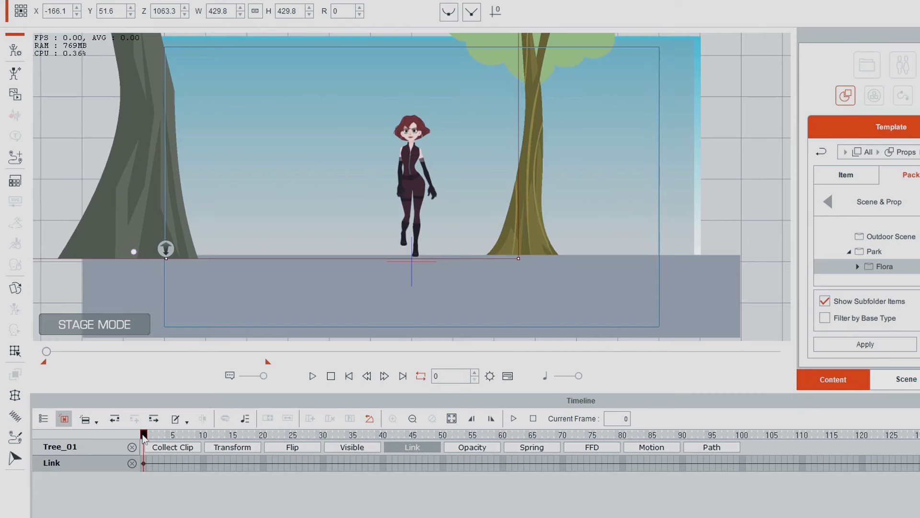
Step: At frame 0, shift Tree_01 outward to about X -194.8, Y 49.1 and play the animation to preview its motion
{"action": "left_click_drag", "start_coordinate": [144, 437], "coordinate": [23, 475]}
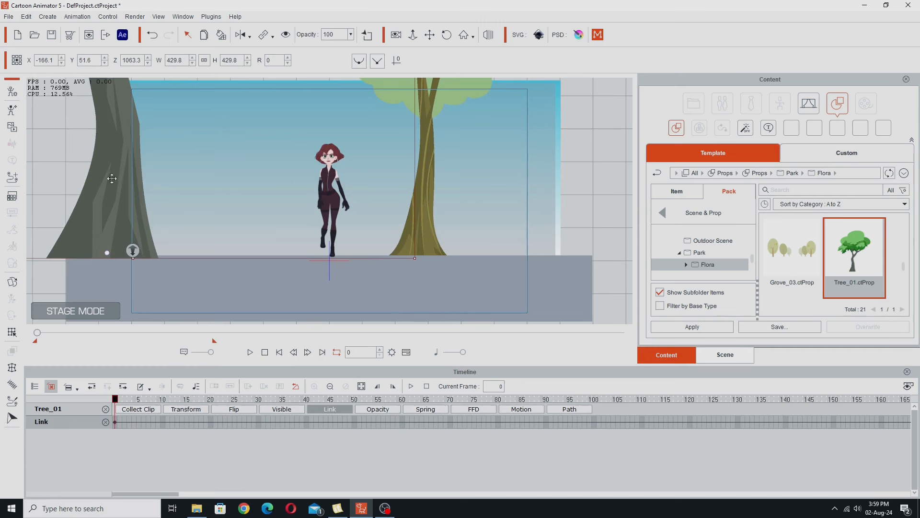
{"action": "left_click_drag", "start_coordinate": [112, 204], "coordinate": [74, 205]}
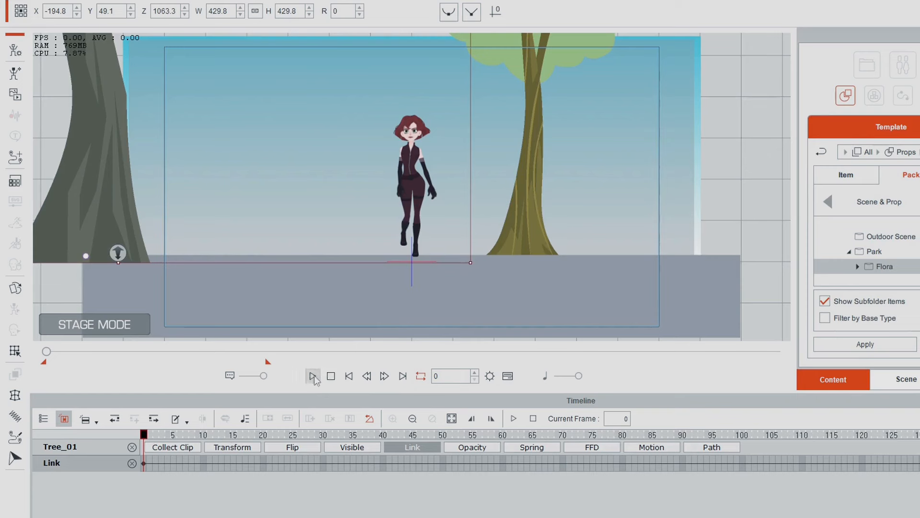
{"action": "left_click", "coordinate": [250, 352]}
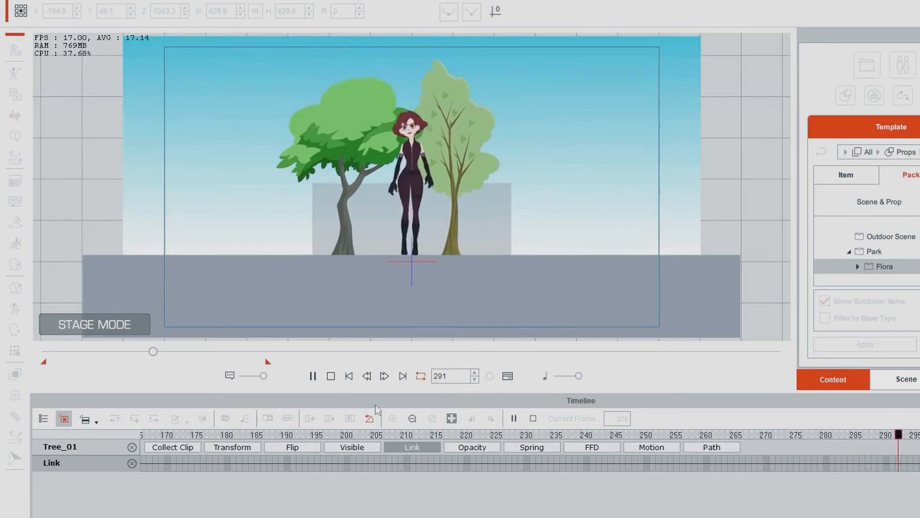
{"action": "left_click", "coordinate": [332, 376]}
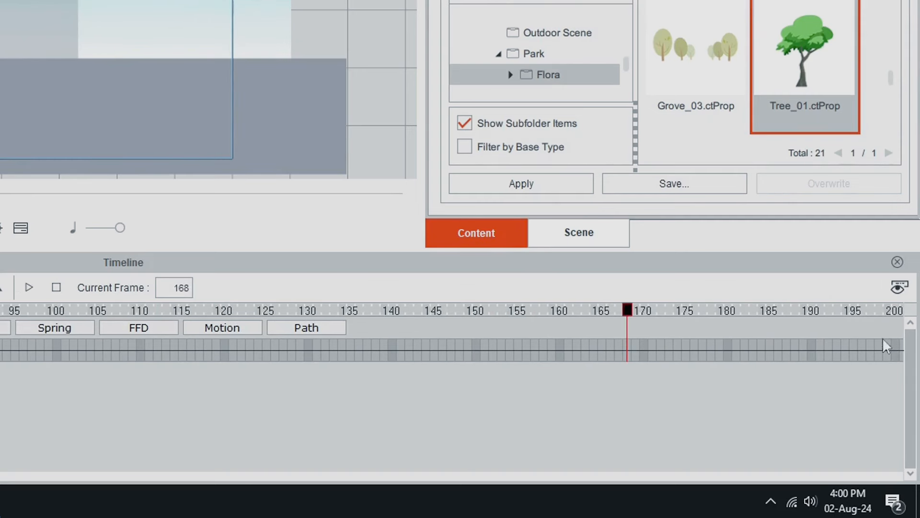
Step: At frame 200, add the Bushes_G02 prop to the scene
{"action": "left_click_drag", "start_coordinate": [634, 309], "coordinate": [873, 320]}
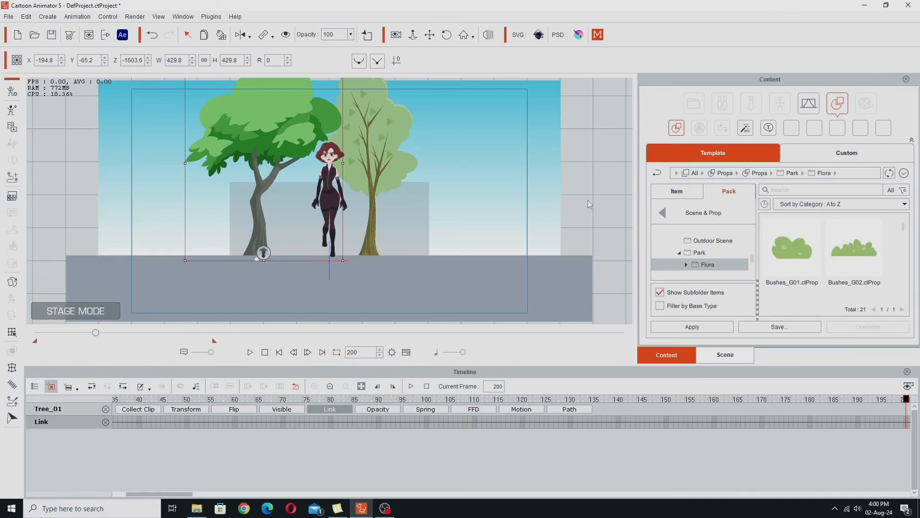
{"action": "left_click", "coordinate": [589, 203]}
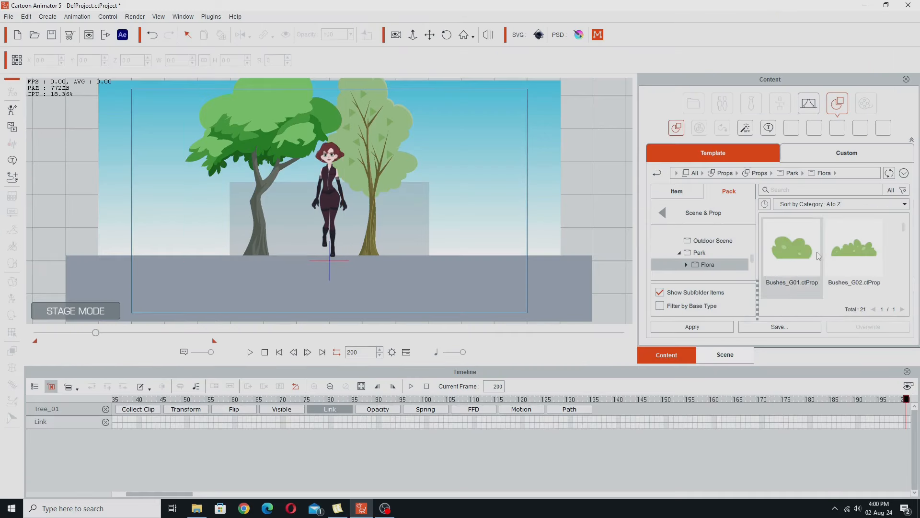
{"action": "double_click", "coordinate": [851, 252]}
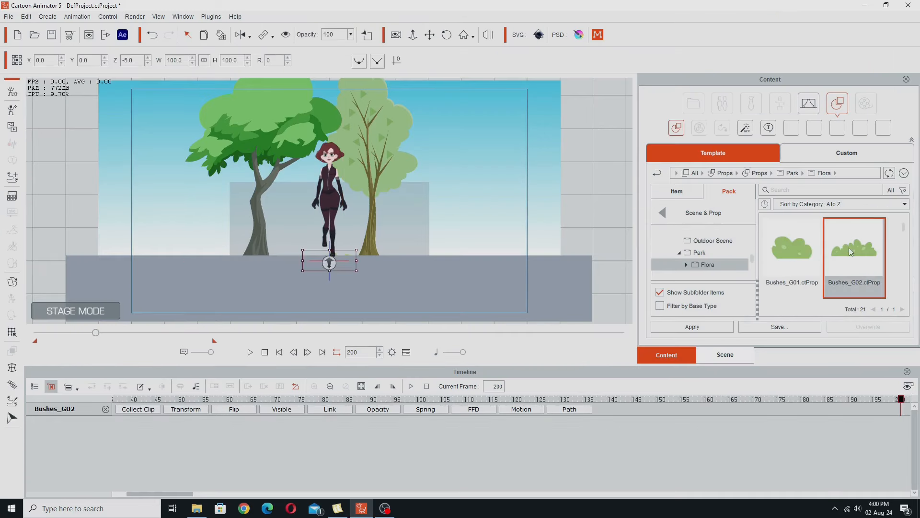
Step: Place the bush on the ground line to the right of the light-green tree, enlarge it proportionally, and remove its object animation
{"action": "left_click_drag", "start_coordinate": [340, 250], "coordinate": [451, 244]}
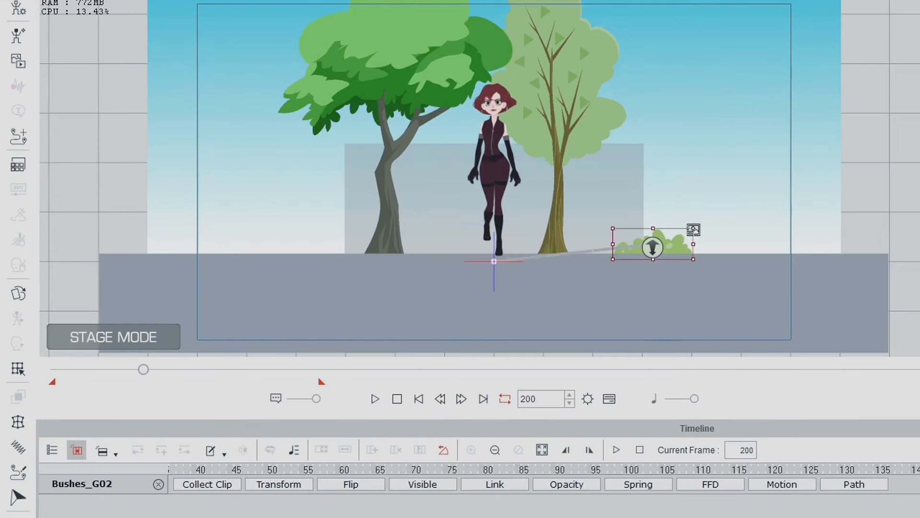
{"action": "left_click_drag", "start_coordinate": [693, 229], "coordinate": [727, 189]}
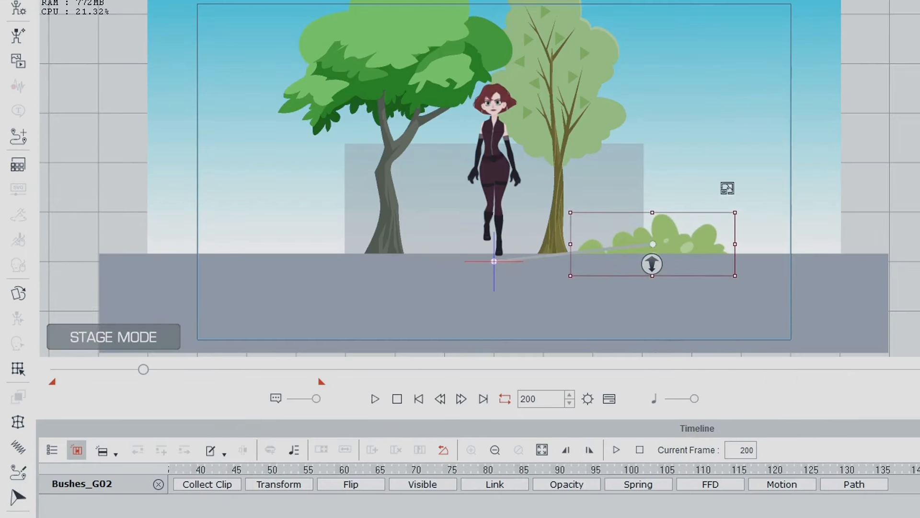
{"action": "left_click_drag", "start_coordinate": [657, 235], "coordinate": [714, 232]}
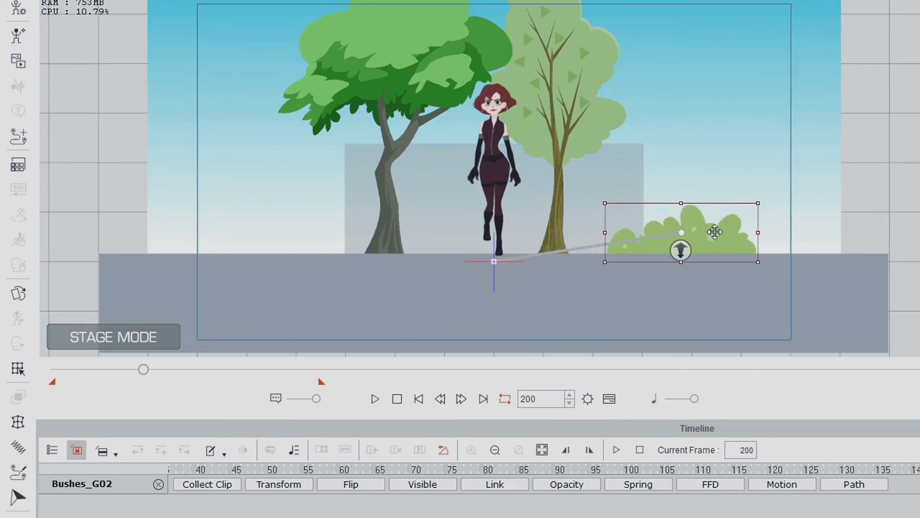
{"action": "right_click", "coordinate": [715, 232]}
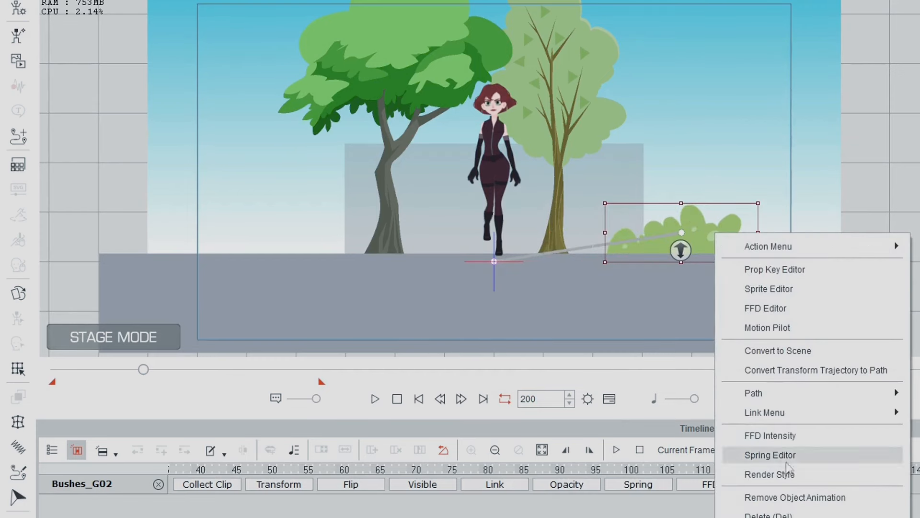
{"action": "left_click", "coordinate": [807, 498]}
Step: Add the Fountain prop from the Park templates and place it on the ground line over the bush
{"action": "left_click_drag", "start_coordinate": [899, 213], "coordinate": [898, 248]}
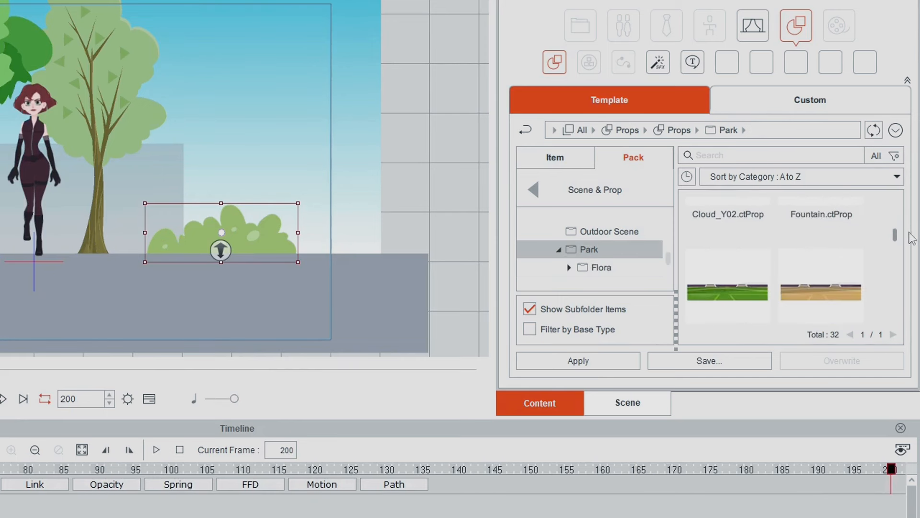
{"action": "left_click_drag", "start_coordinate": [911, 233], "coordinate": [913, 227]}
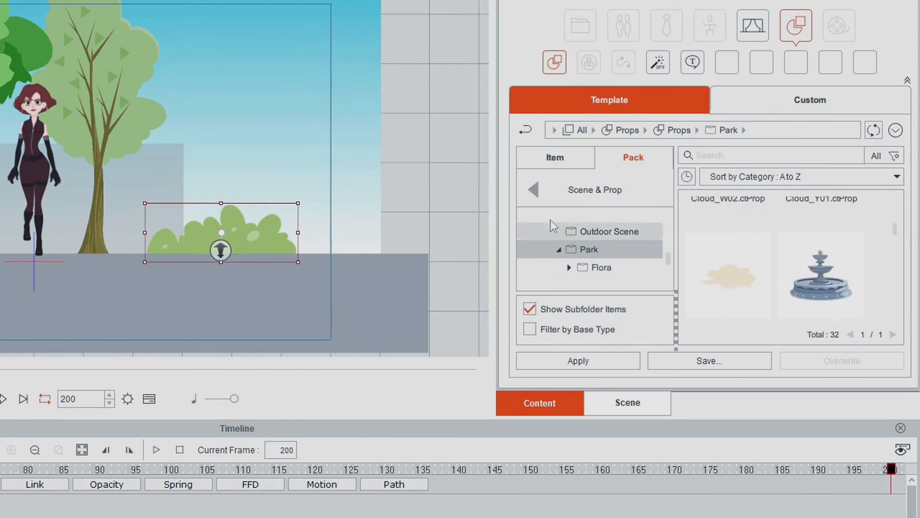
{"action": "left_click", "coordinate": [453, 162]}
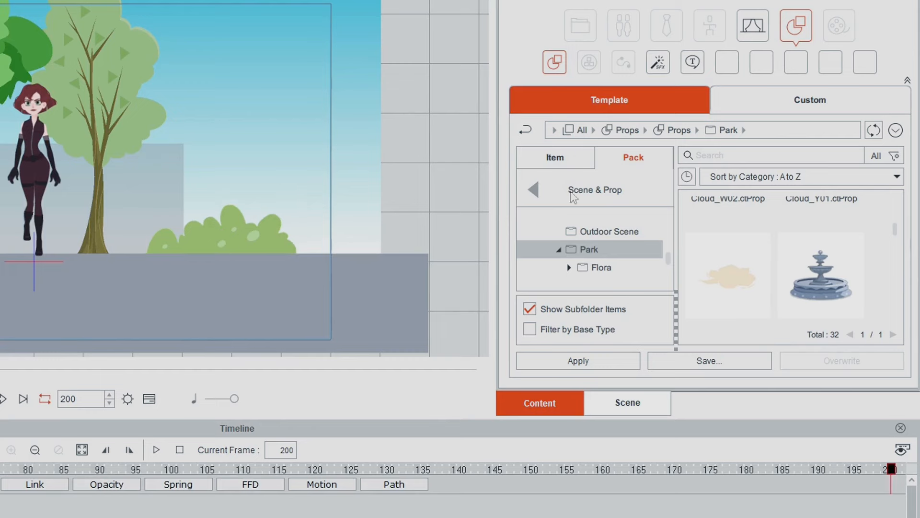
{"action": "double_click", "coordinate": [813, 289]}
{"action": "left_click_drag", "start_coordinate": [244, 272], "coordinate": [326, 160]}
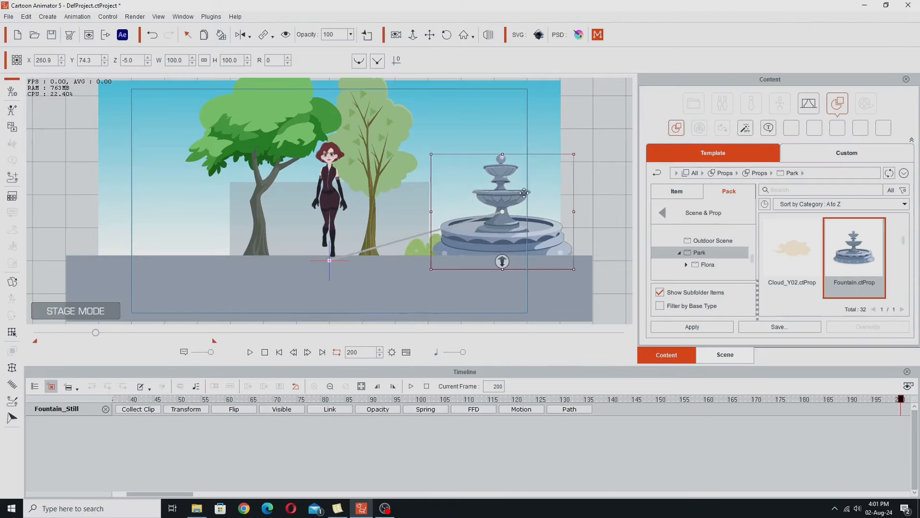
{"action": "left_click_drag", "start_coordinate": [524, 192], "coordinate": [529, 194]}
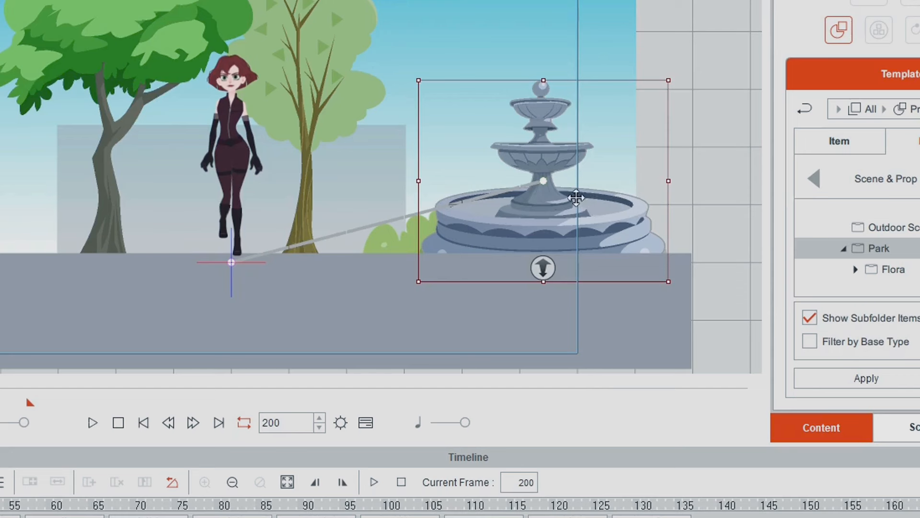
Step: Place the fountain behind the bush at about X 192.0, Y 26.8 and resize it to about W 62.3, H 150.3
{"action": "left_click_drag", "start_coordinate": [577, 194], "coordinate": [490, 235]}
{"action": "mouse_move", "coordinate": [596, 241]}
{"action": "left_mouse_down"}
{"action": "mouse_move", "coordinate": [590, 236]}
{"action": "mouse_move", "coordinate": [611, 246]}
{"action": "left_mouse_up"}
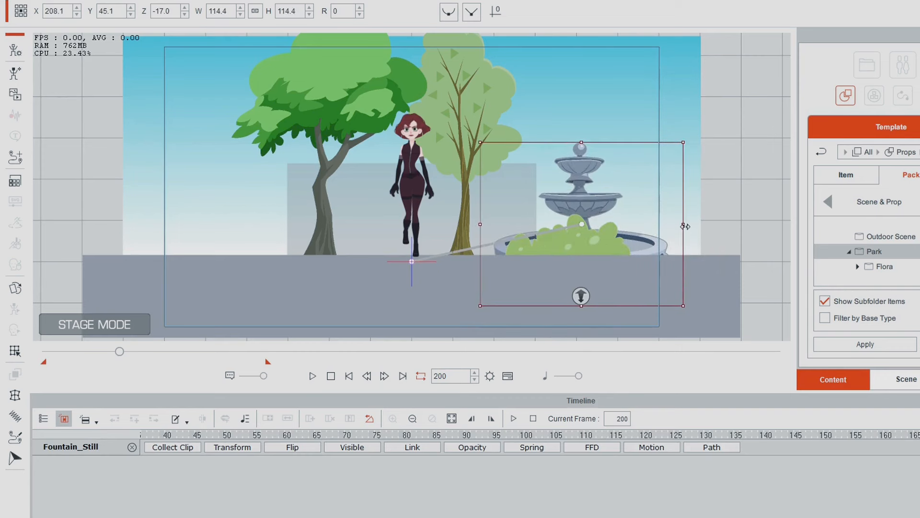
{"action": "left_click_drag", "start_coordinate": [685, 226], "coordinate": [622, 224]}
{"action": "mouse_move", "coordinate": [568, 202]}
{"action": "left_mouse_down"}
{"action": "mouse_move", "coordinate": [585, 199]}
{"action": "mouse_move", "coordinate": [571, 207]}
{"action": "left_mouse_up"}
Step: Remove the fountain's object animation and link it to the semi-transparent square
{"action": "right_click", "coordinate": [570, 163]}
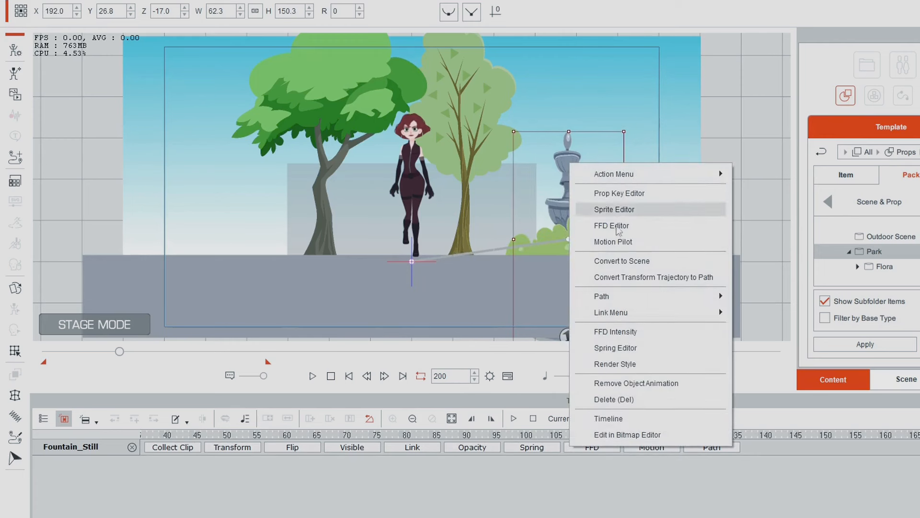
{"action": "left_click", "coordinate": [641, 381]}
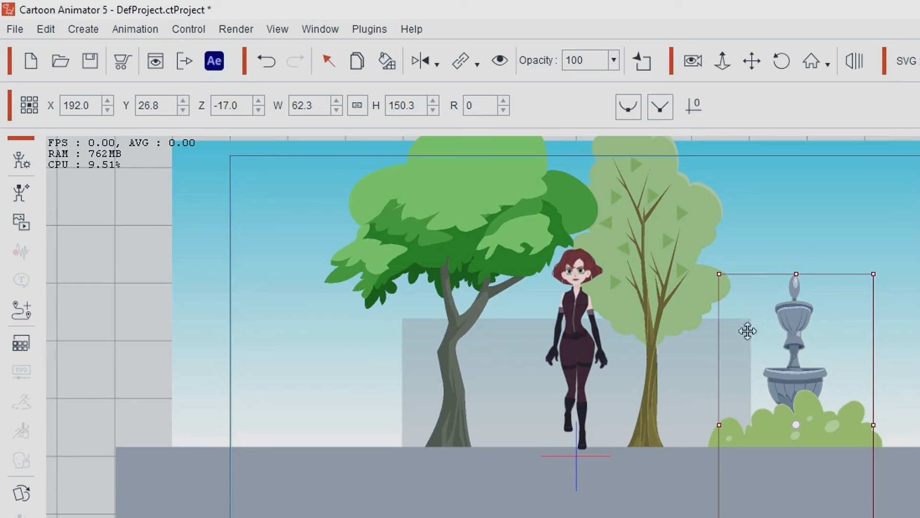
{"action": "left_click", "coordinate": [278, 58]}
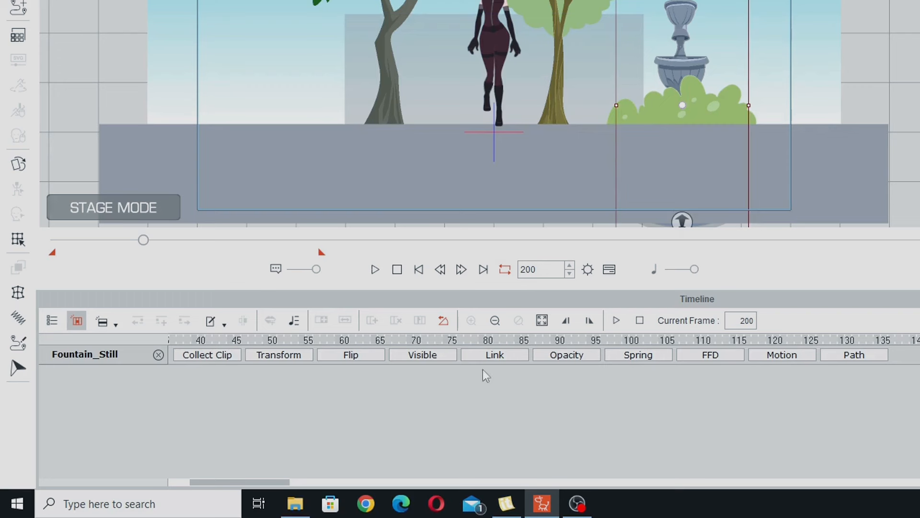
Step: Show the fountain's Link track and move its link key from frame 200 to frame 0
{"action": "left_click", "coordinate": [488, 357]}
{"action": "left_click_drag", "start_coordinate": [269, 481], "coordinate": [341, 485]}
{"action": "left_click", "coordinate": [471, 375]}
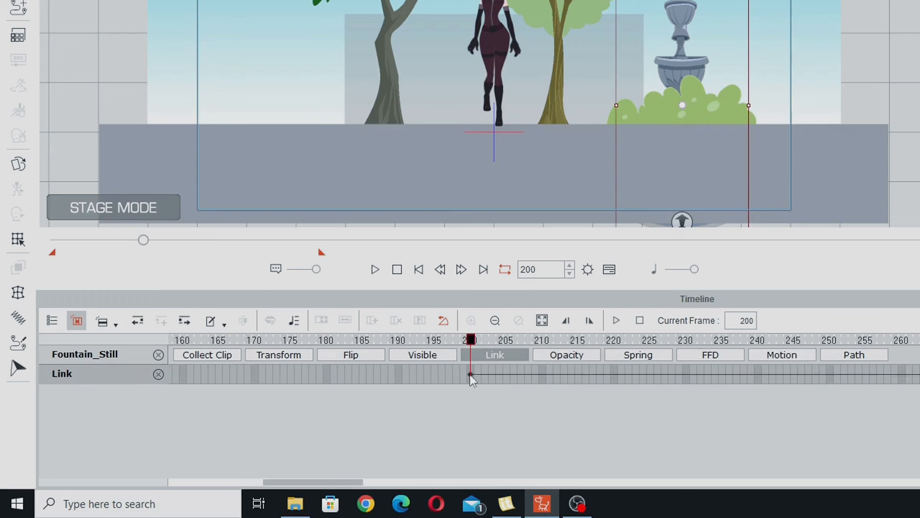
{"action": "left_click_drag", "start_coordinate": [470, 375], "coordinate": [198, 376]}
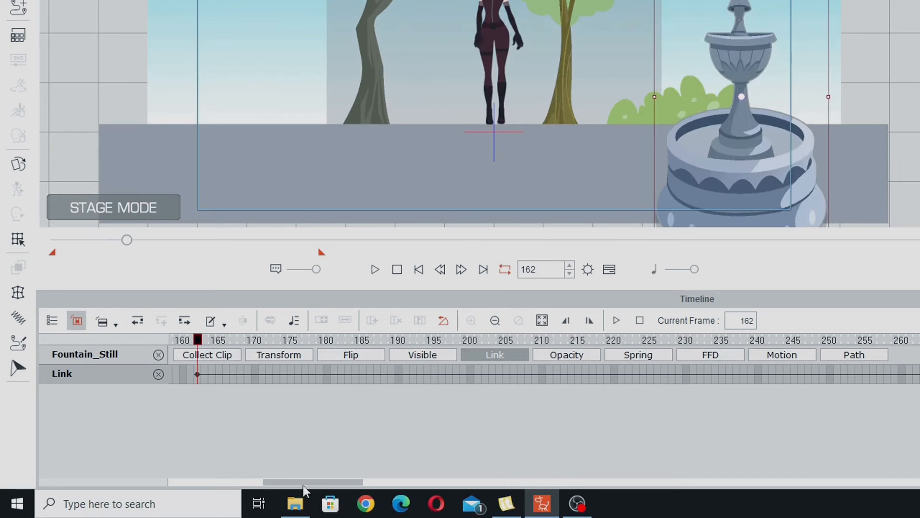
{"action": "left_click_drag", "start_coordinate": [289, 483], "coordinate": [237, 472]}
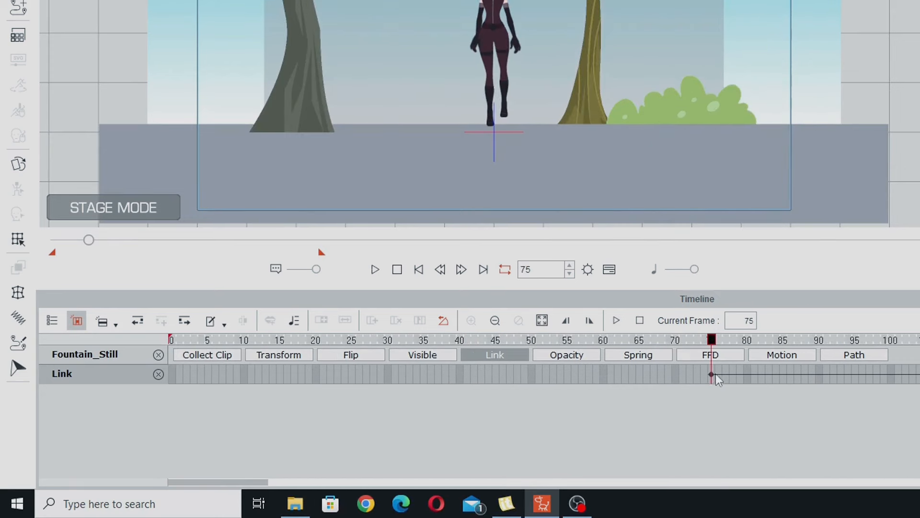
{"action": "left_click_drag", "start_coordinate": [716, 374], "coordinate": [296, 370]}
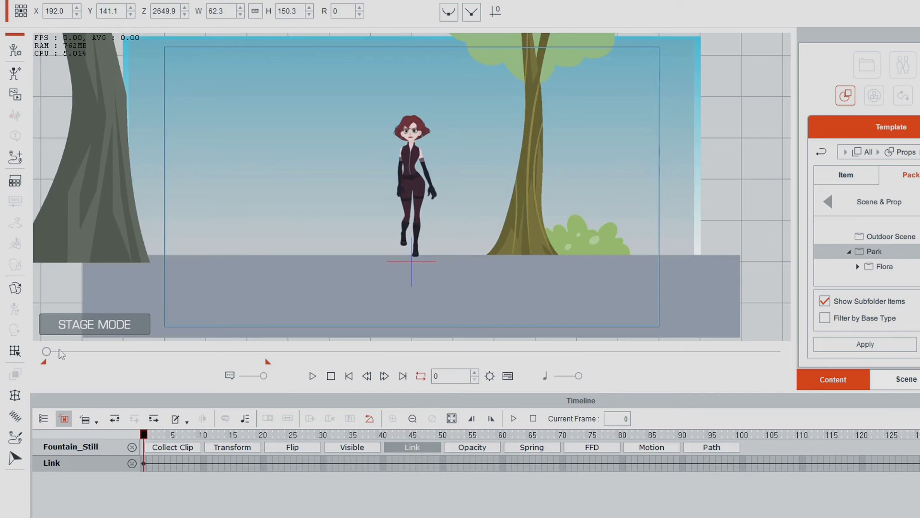
Step: At frame 203, select the bush and link it to the semi-transparent square
{"action": "left_click_drag", "start_coordinate": [46, 351], "coordinate": [119, 369]}
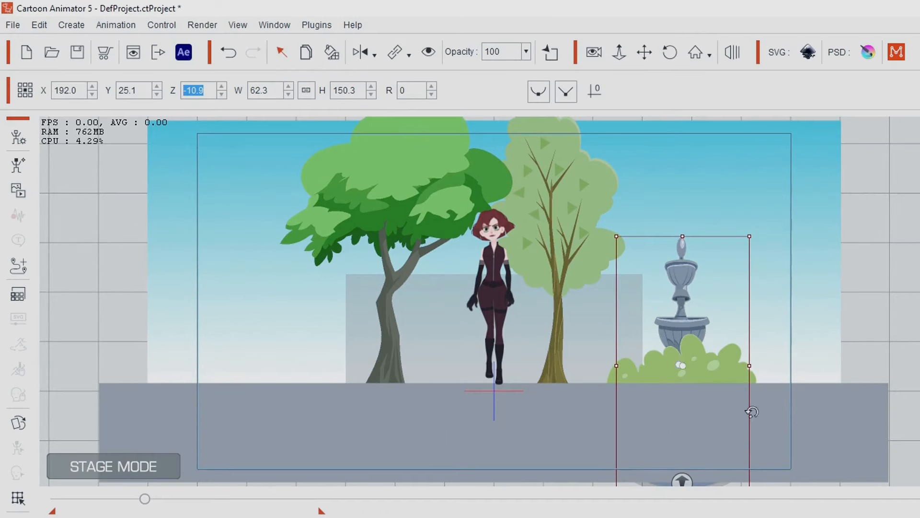
{"action": "left_click", "coordinate": [565, 239]}
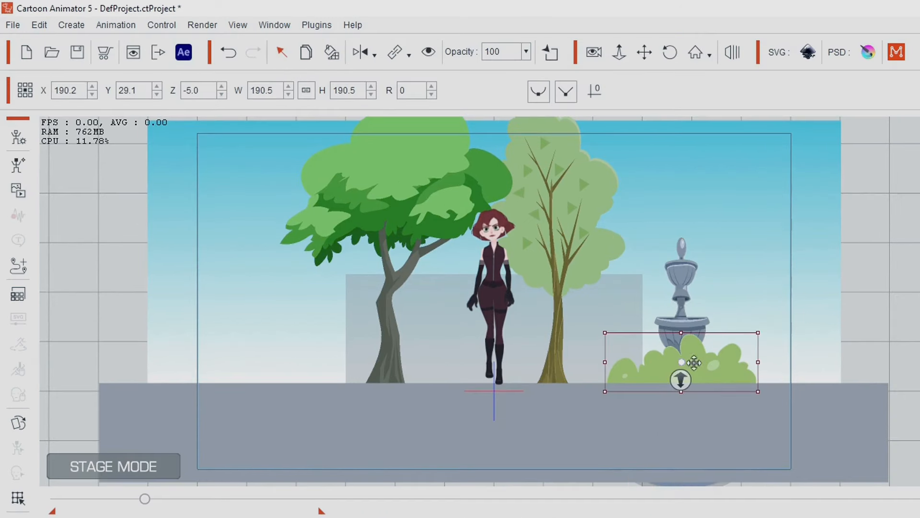
{"action": "left_click", "coordinate": [593, 317]}
{"action": "left_click", "coordinate": [598, 320]}
Step: Move the bush's link key on its Link track from frame 203 to frame 0
{"action": "left_click", "coordinate": [498, 356]}
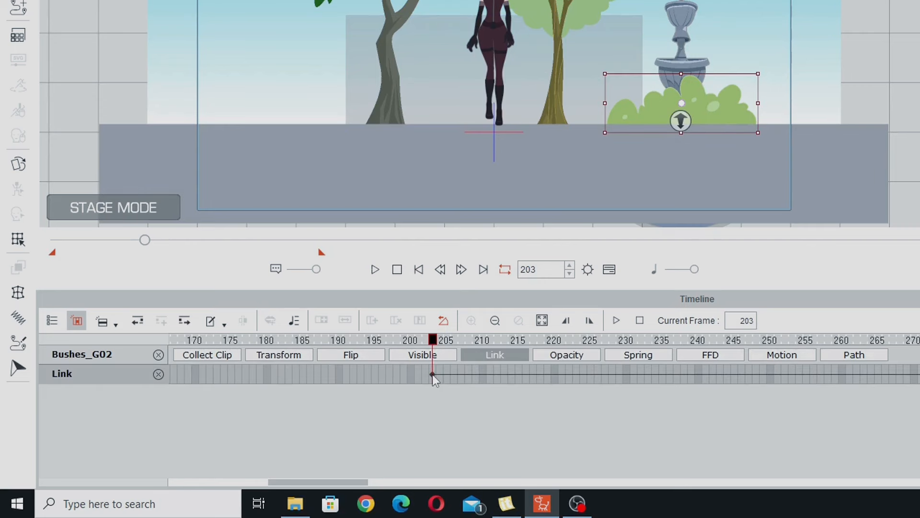
{"action": "left_click_drag", "start_coordinate": [433, 374], "coordinate": [283, 373]}
{"action": "left_click", "coordinate": [216, 375]}
{"action": "left_click_drag", "start_coordinate": [329, 481], "coordinate": [272, 477]}
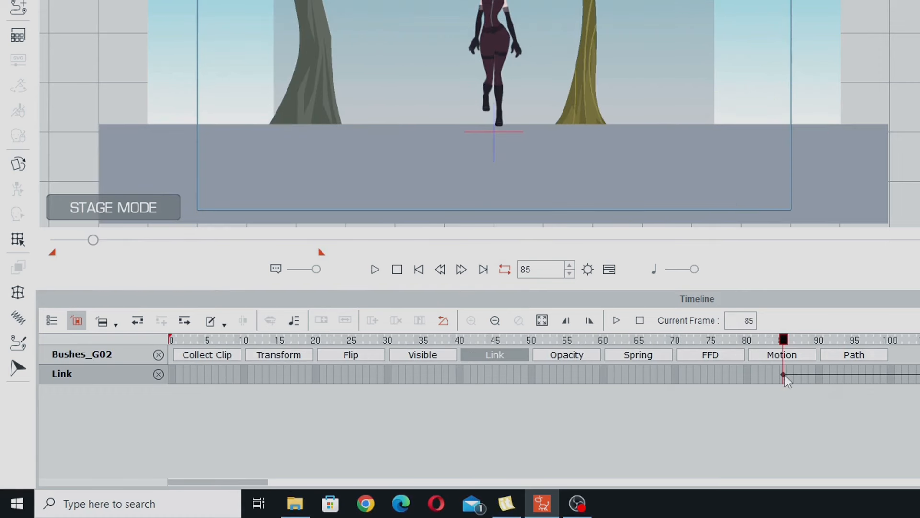
{"action": "left_click_drag", "start_coordinate": [784, 375], "coordinate": [163, 374]}
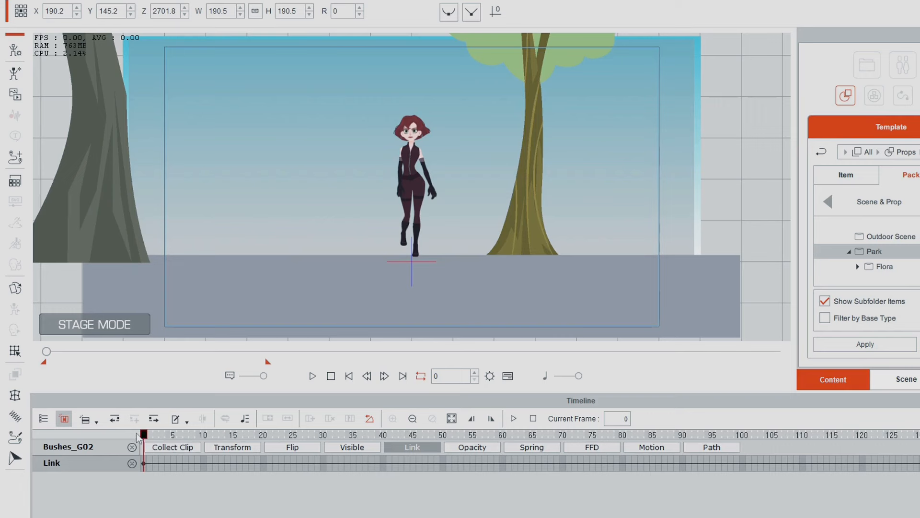
Step: Scrub through the animation and back to frame 0 to check how the linked bush and fountain recede
{"action": "left_click_drag", "start_coordinate": [146, 439], "coordinate": [919, 503]}
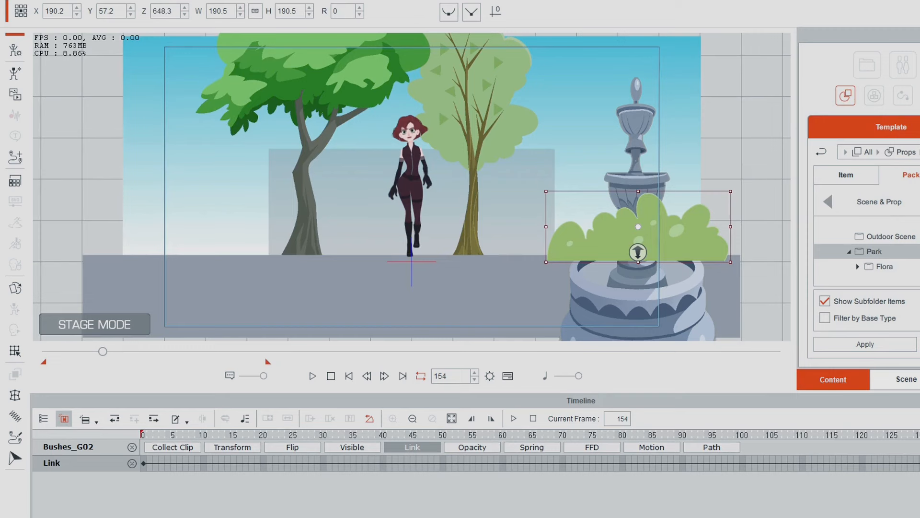
{"action": "left_click_drag", "start_coordinate": [919, 435], "coordinate": [556, 435]}
{"action": "left_click_drag", "start_coordinate": [556, 434], "coordinate": [502, 435]}
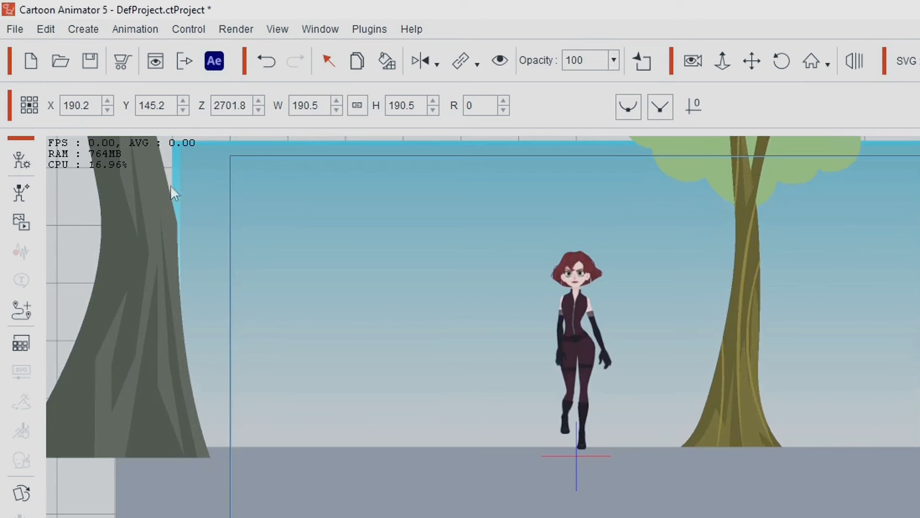
Step: Copy the bush's Z value at frame 0 and set the ground Square's Z to 2701.8
{"action": "triple_click", "coordinate": [236, 106]}
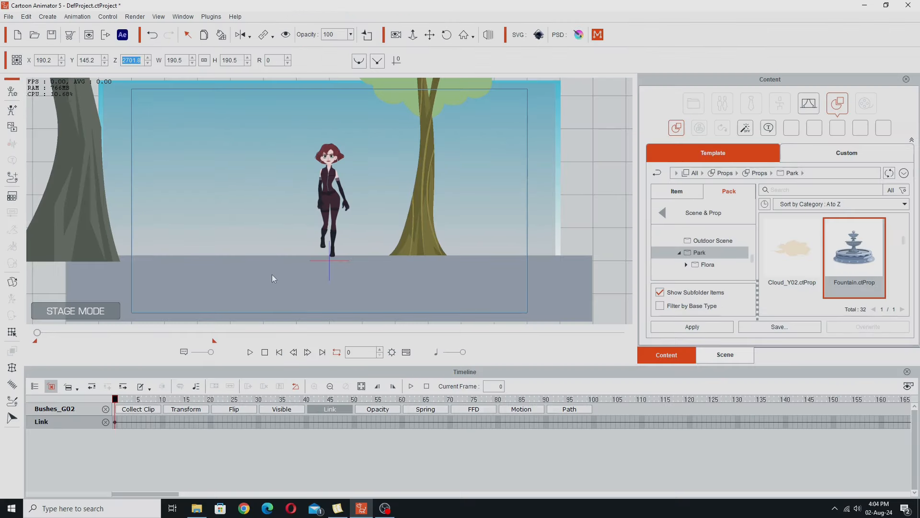
{"action": "left_click", "coordinate": [272, 274]}
{"action": "left_click", "coordinate": [721, 359]}
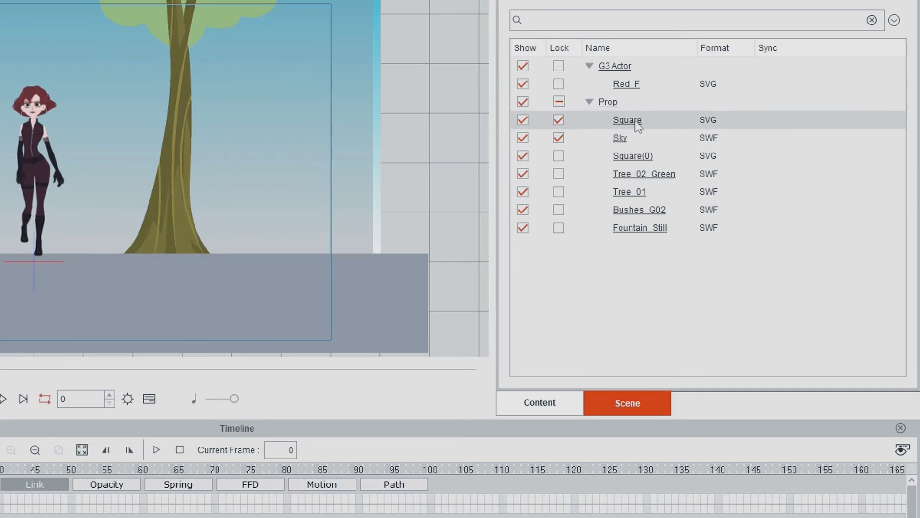
{"action": "left_click", "coordinate": [634, 120]}
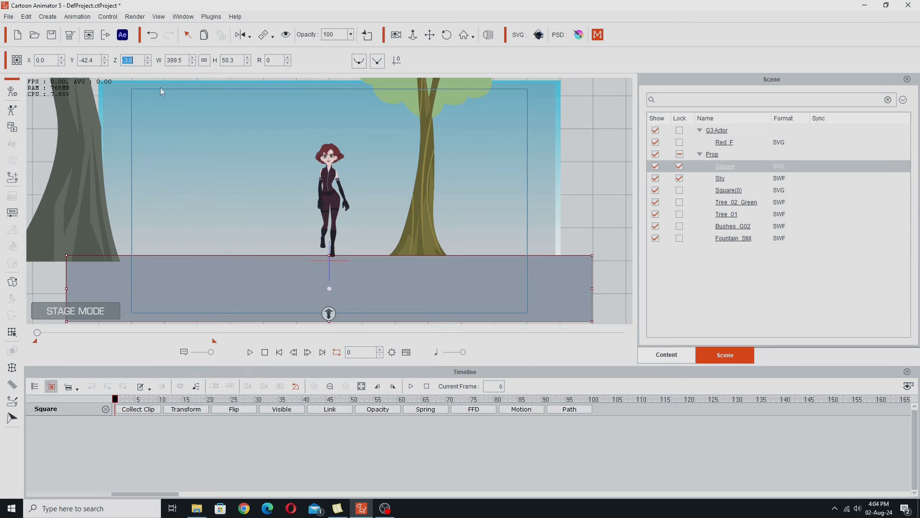
{"action": "type", "text": "2701.8"}
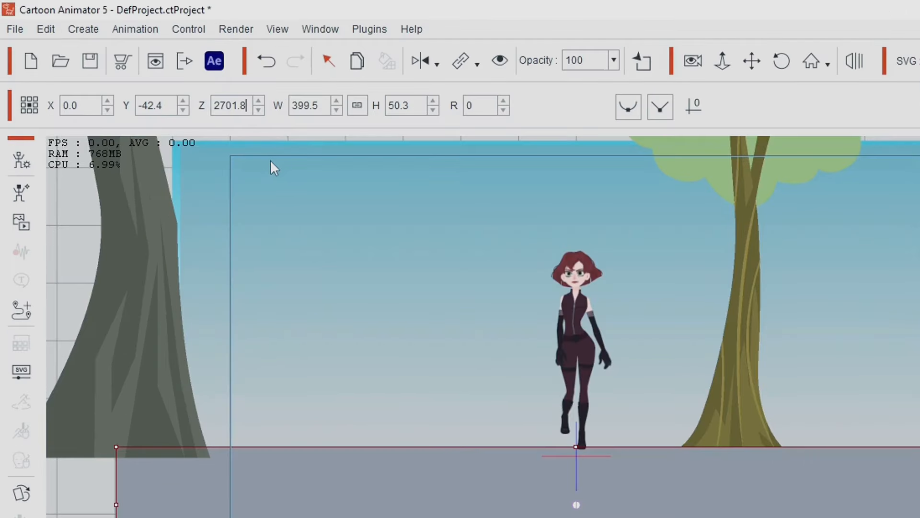
{"action": "key", "text": "Return"}
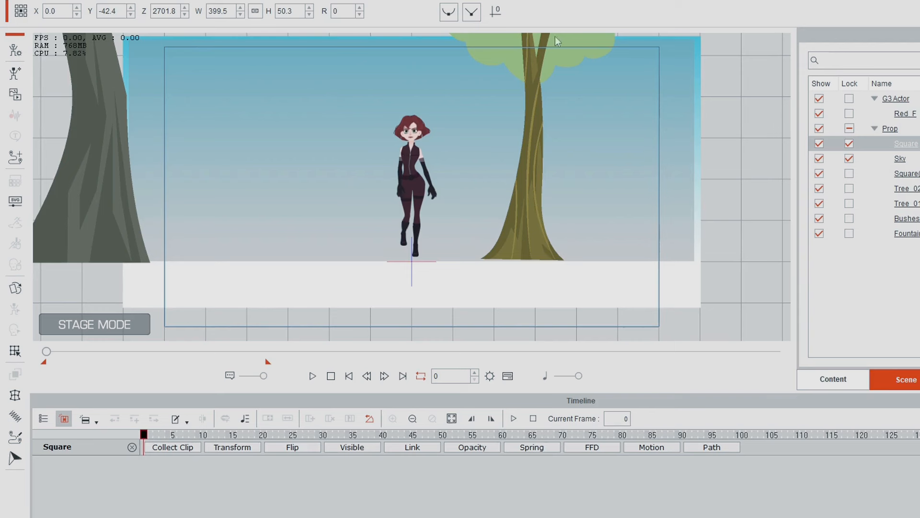
Step: Push the ground Square back to about Z 1408.8 and raise it to the trees' base line at about X 0.1, Y 12.6
{"action": "left_click", "coordinate": [482, 62]}
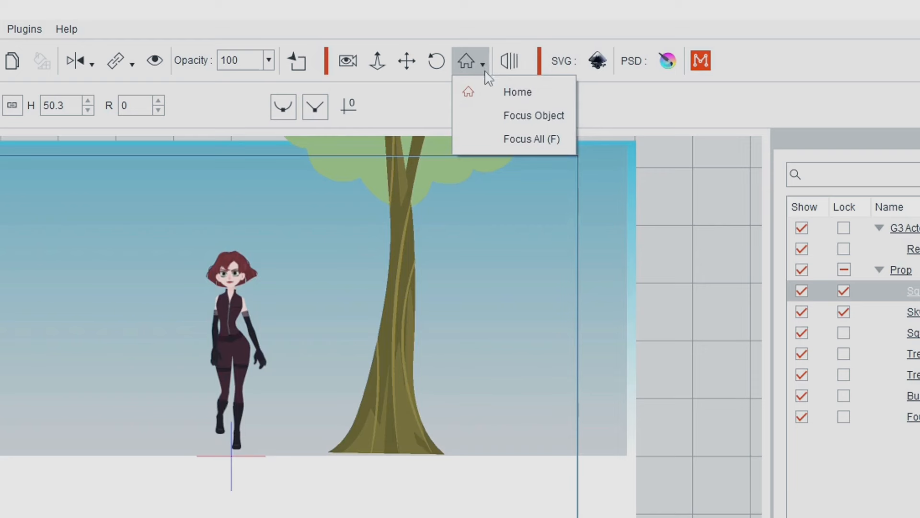
{"action": "left_click", "coordinate": [496, 142]}
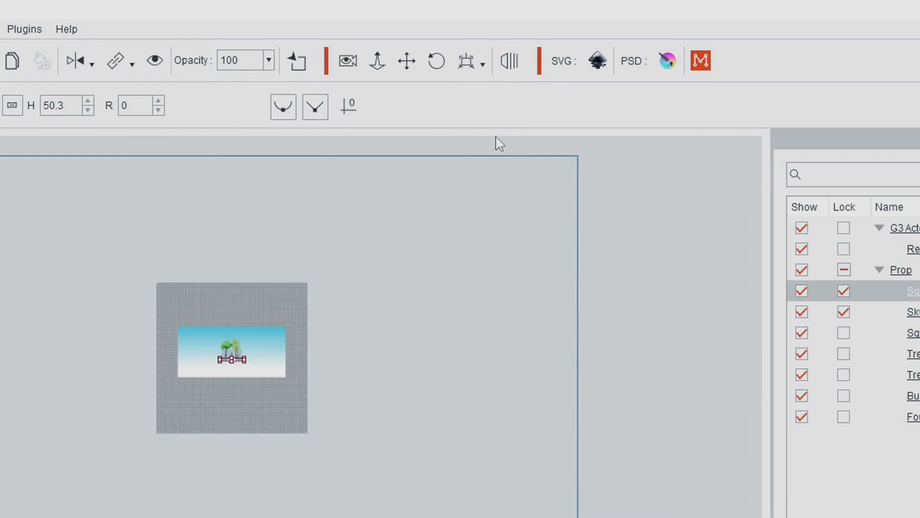
{"action": "left_click", "coordinate": [482, 62]}
{"action": "left_click", "coordinate": [506, 115]}
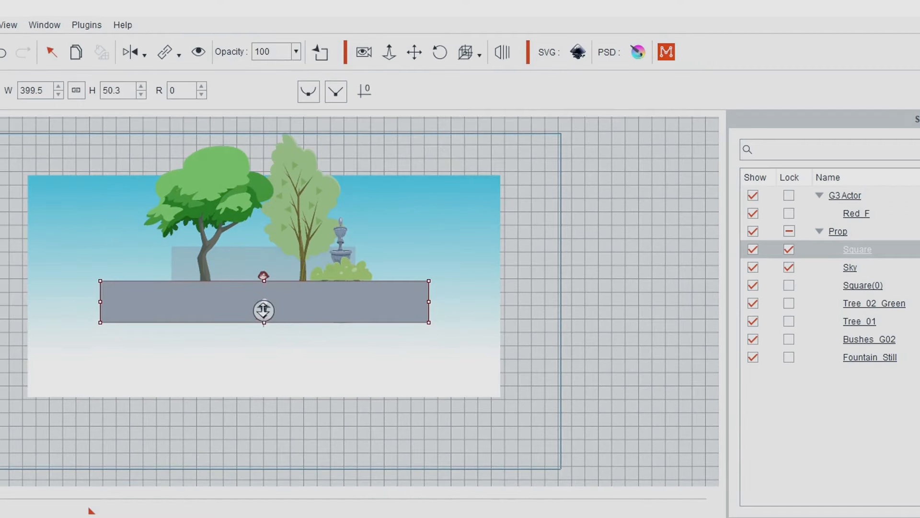
{"action": "left_click_drag", "start_coordinate": [263, 311], "coordinate": [274, 1]}
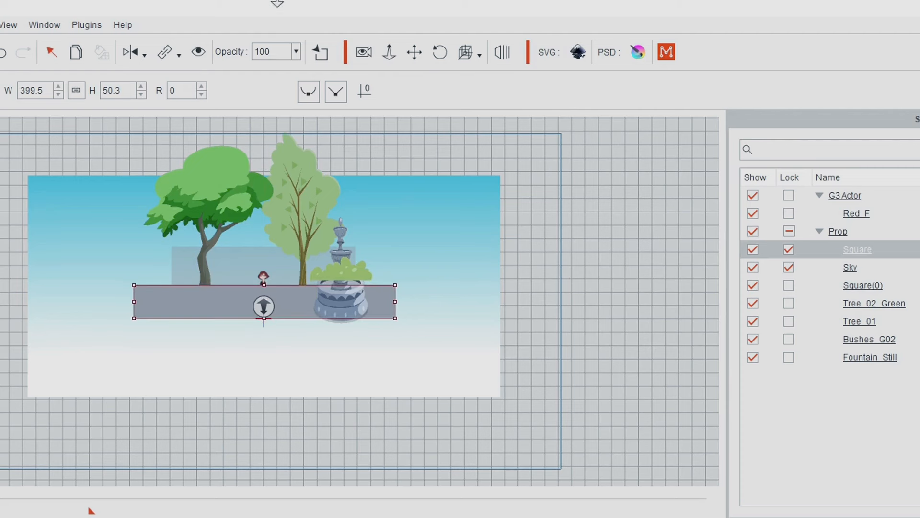
{"action": "left_click", "coordinate": [480, 56]}
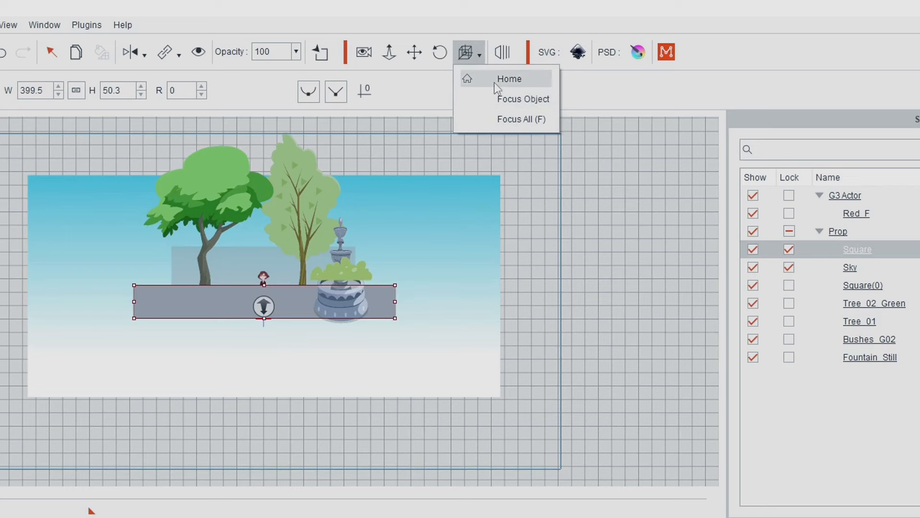
{"action": "left_click", "coordinate": [494, 83]}
{"action": "left_click_drag", "start_coordinate": [348, 244], "coordinate": [342, 290]}
Step: At frame 111, nudge the ground Square to about X 0.4, Y 12.4 and return to frame 0
{"action": "mouse_move", "coordinate": [39, 335]}
{"action": "left_mouse_down"}
{"action": "mouse_move", "coordinate": [100, 349]}
{"action": "mouse_move", "coordinate": [119, 340]}
{"action": "mouse_move", "coordinate": [38, 339]}
{"action": "left_mouse_up"}
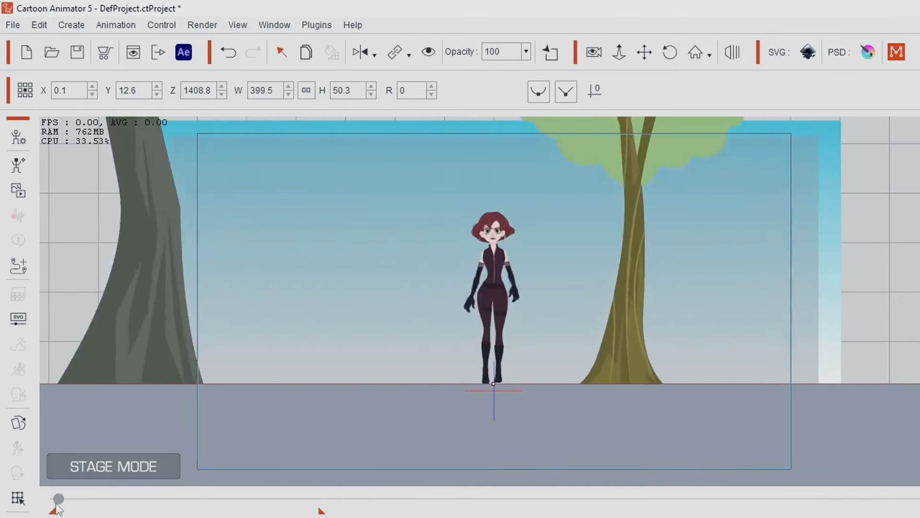
{"action": "left_click_drag", "start_coordinate": [57, 506], "coordinate": [105, 514]}
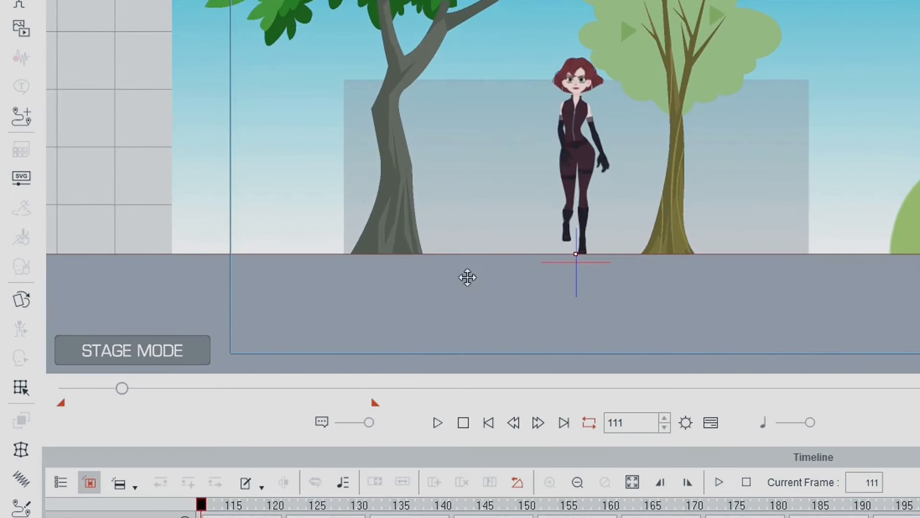
{"action": "left_click_drag", "start_coordinate": [467, 277], "coordinate": [468, 279]}
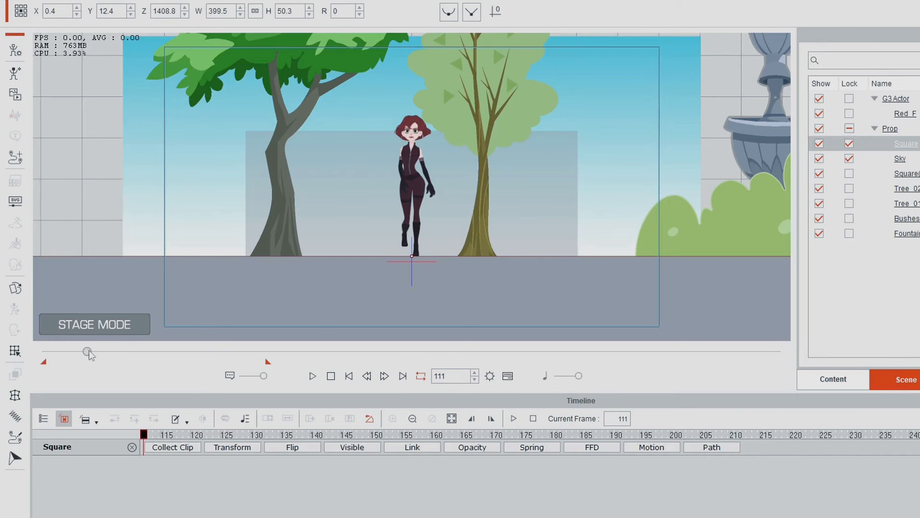
{"action": "left_click_drag", "start_coordinate": [89, 354], "coordinate": [27, 354]}
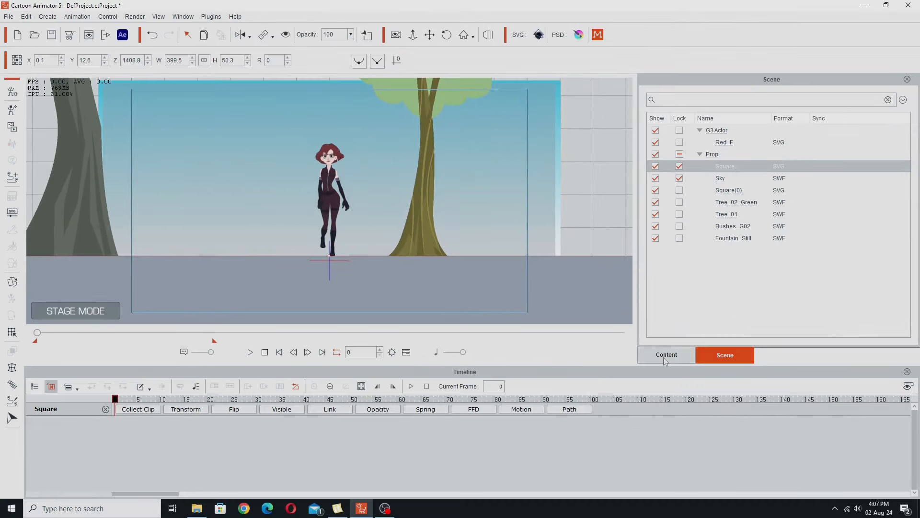
Step: Add another Tree_02_Green prop from the Park templates at frame 0
{"action": "left_click", "coordinate": [664, 360]}
{"action": "scroll", "coordinate": [901, 270], "scroll_direction": "down", "scroll_amount": 3}
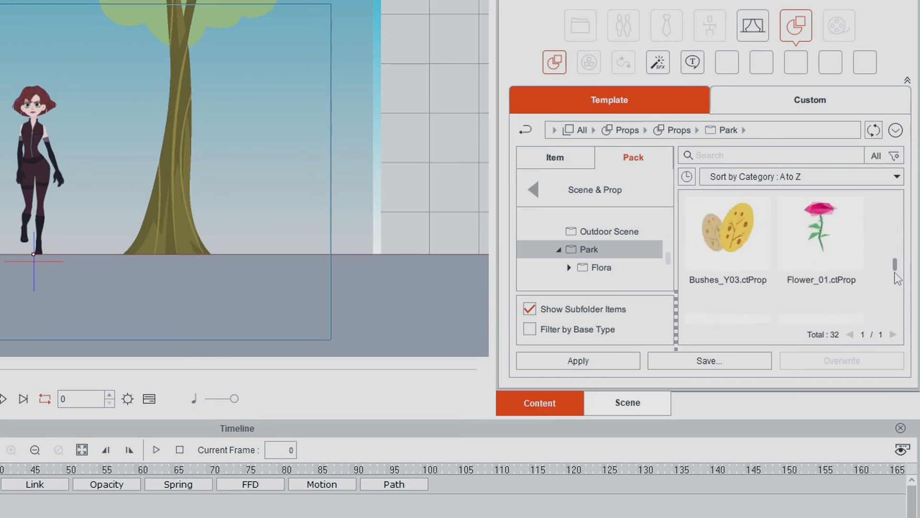
{"action": "scroll", "coordinate": [897, 278], "scroll_direction": "down", "scroll_amount": 6}
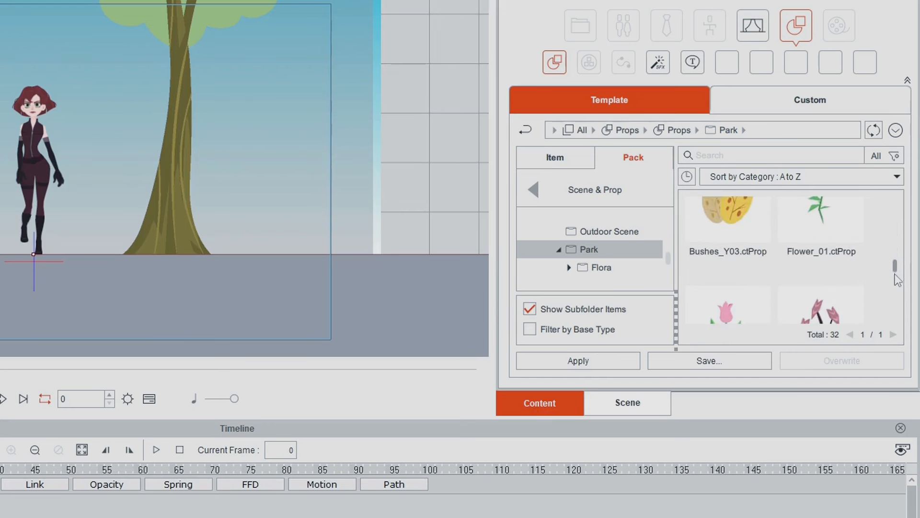
{"action": "left_click", "coordinate": [818, 229]}
{"action": "double_click", "coordinate": [819, 229]}
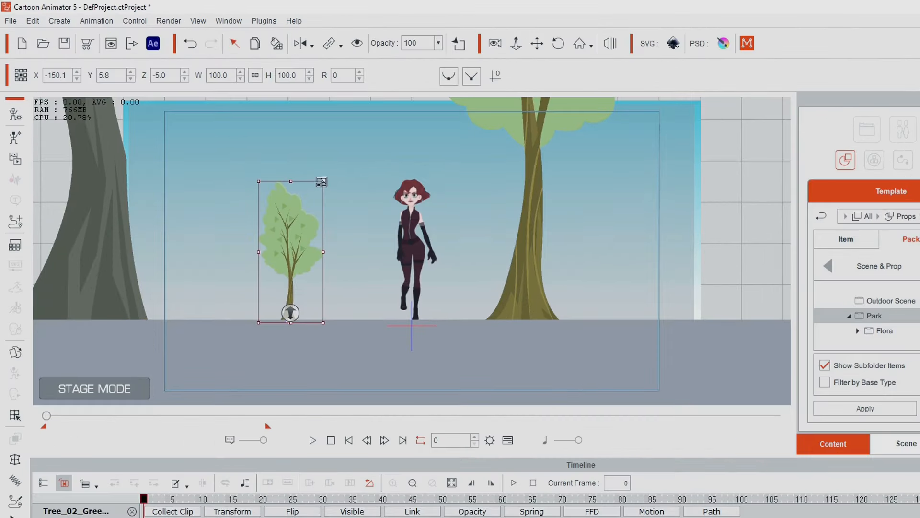
Step: Enlarge the new tree proportionally to about 341.3 and stand it on the ground line at about X -152.3, Y 4.4
{"action": "left_click_drag", "start_coordinate": [257, 145], "coordinate": [382, 6]}
{"action": "left_click_drag", "start_coordinate": [477, 8], "coordinate": [481, 4]}
{"action": "left_click_drag", "start_coordinate": [374, 324], "coordinate": [407, 377]}
{"action": "mouse_move", "coordinate": [288, 258]}
{"action": "left_mouse_down"}
{"action": "mouse_move", "coordinate": [302, 255]}
{"action": "mouse_move", "coordinate": [290, 258]}
{"action": "left_mouse_up"}
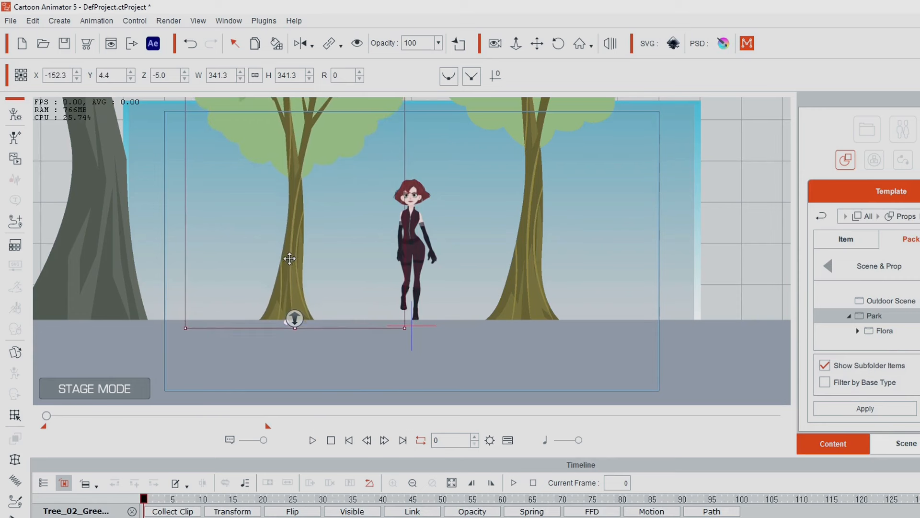
Step: Push the new tree back to about Z -3728.0 and reposition it on the ground line at about X -384.4, Y -145.0
{"action": "left_click_drag", "start_coordinate": [295, 318], "coordinate": [398, 257]}
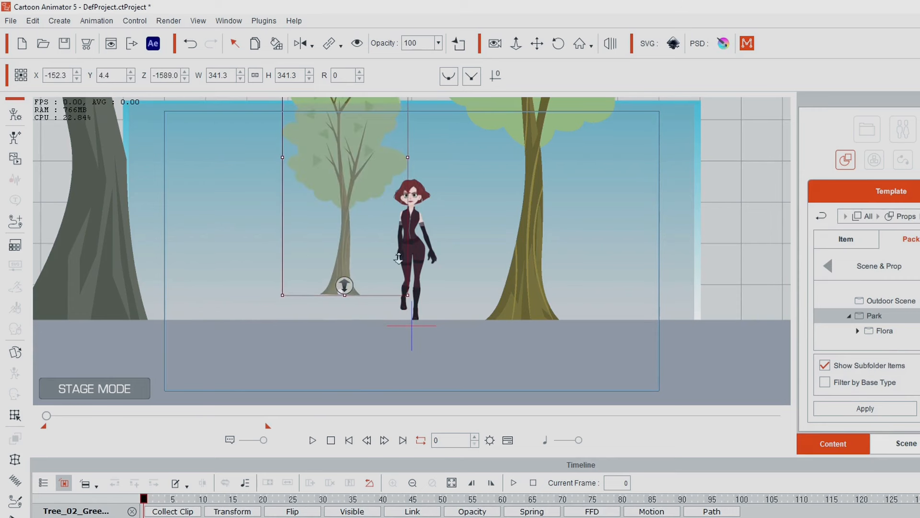
{"action": "left_click_drag", "start_coordinate": [346, 285], "coordinate": [526, 58]}
{"action": "left_click_drag", "start_coordinate": [357, 164], "coordinate": [299, 203]}
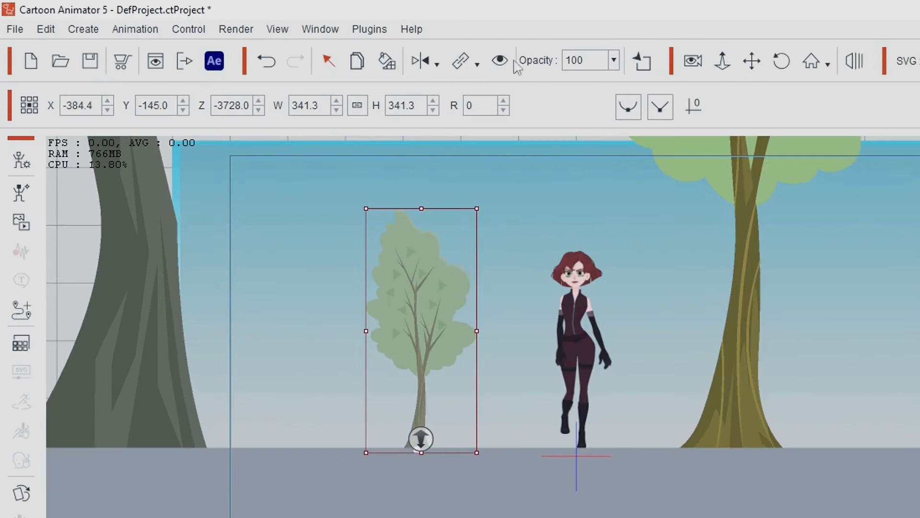
Step: Link the new green tree to the receding Square(0) prop and scrub the playback to check that it follows
{"action": "left_click", "coordinate": [462, 62]}
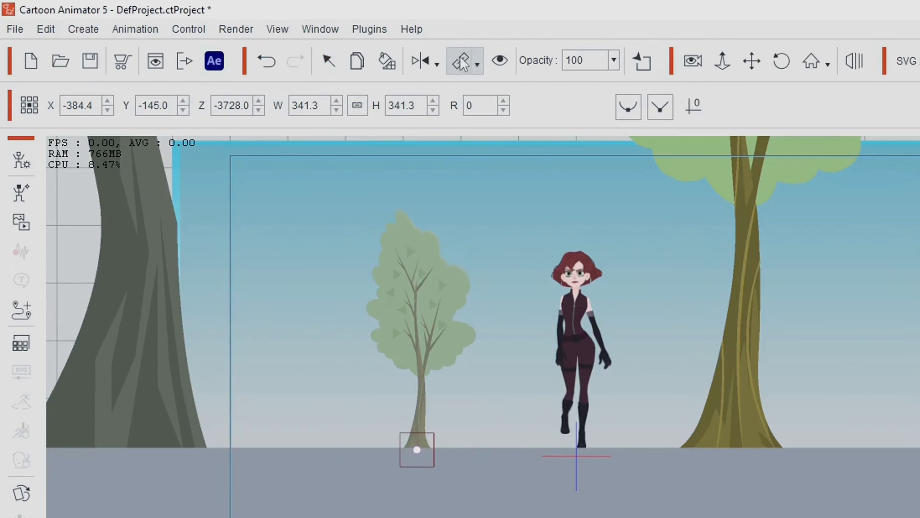
{"action": "left_click", "coordinate": [505, 215]}
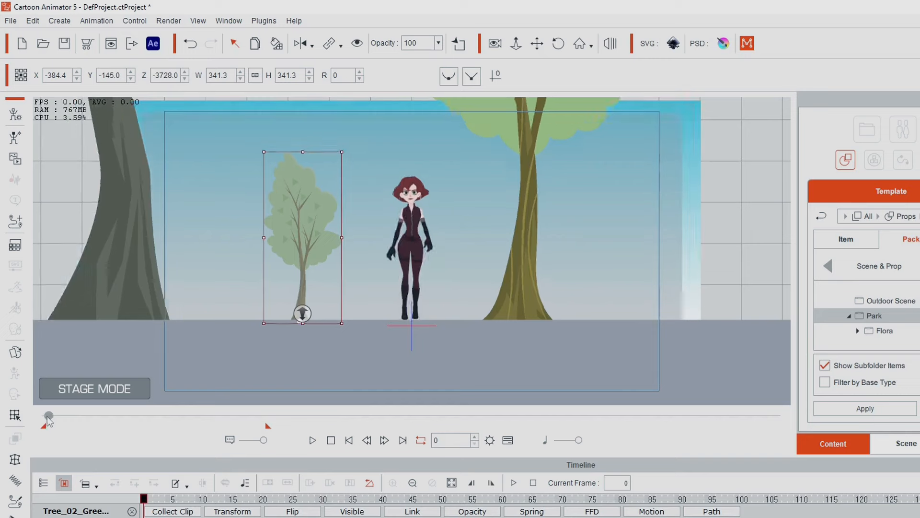
{"action": "left_click_drag", "start_coordinate": [47, 416], "coordinate": [134, 437]}
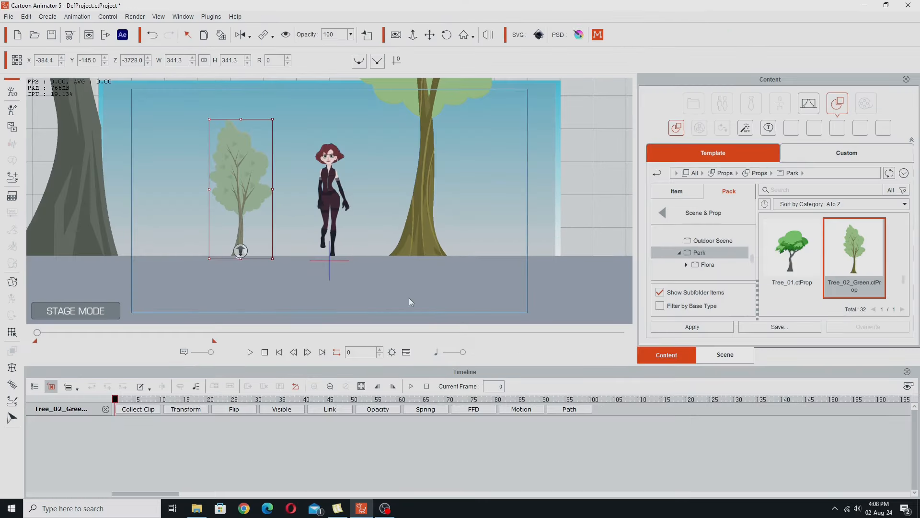
Step: Hide the receding Square(0) prop in the scene list and play the walking animation
{"action": "left_click", "coordinate": [710, 358]}
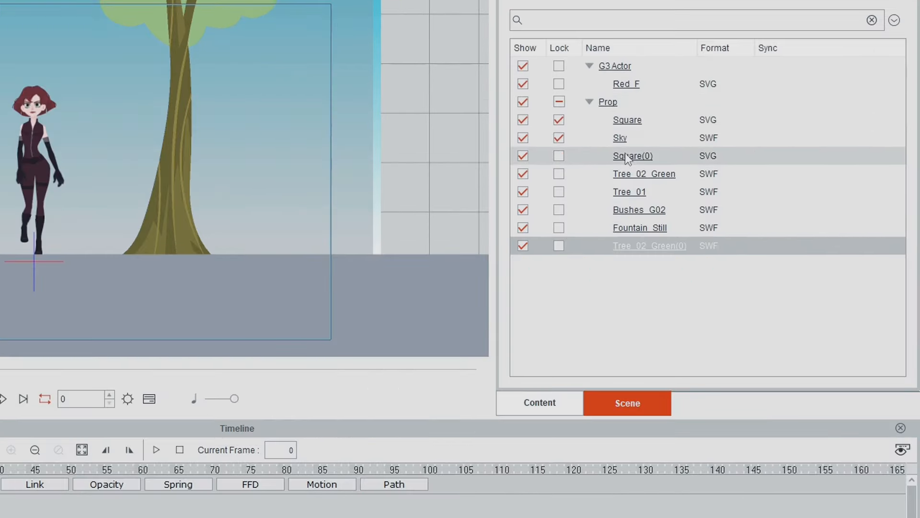
{"action": "left_click", "coordinate": [724, 189]}
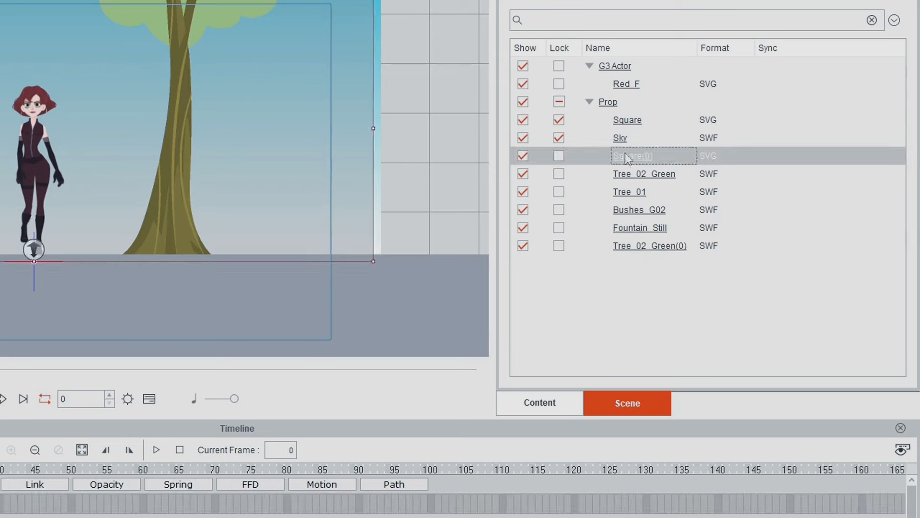
{"action": "left_click", "coordinate": [523, 155]}
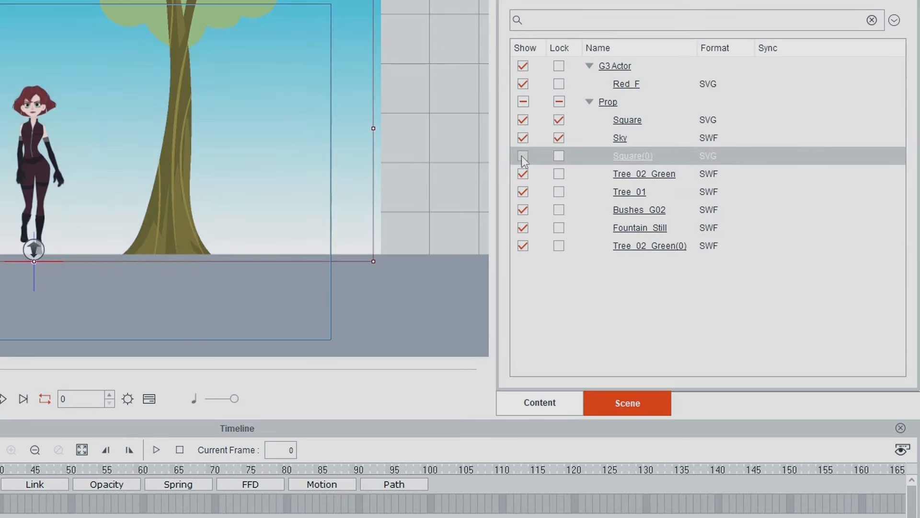
{"action": "key", "text": "space"}
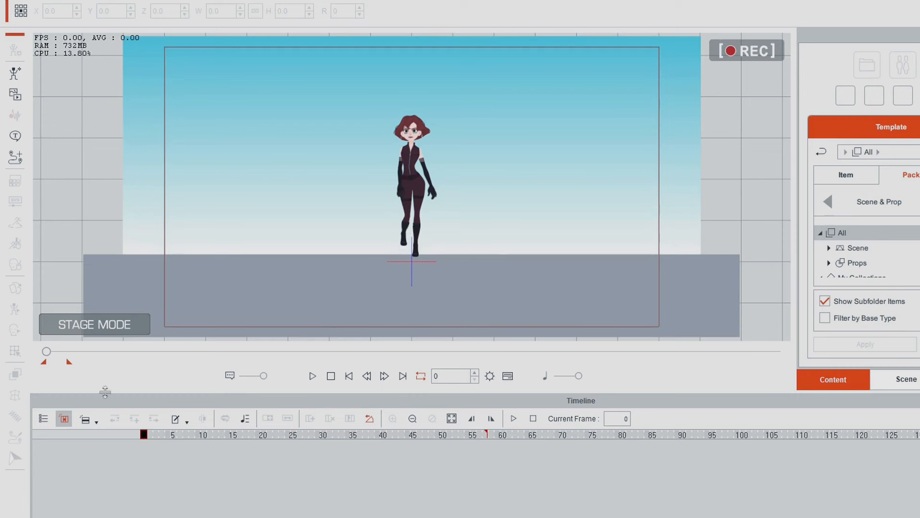
{"action": "left_click_drag", "start_coordinate": [143, 435], "coordinate": [510, 475]}
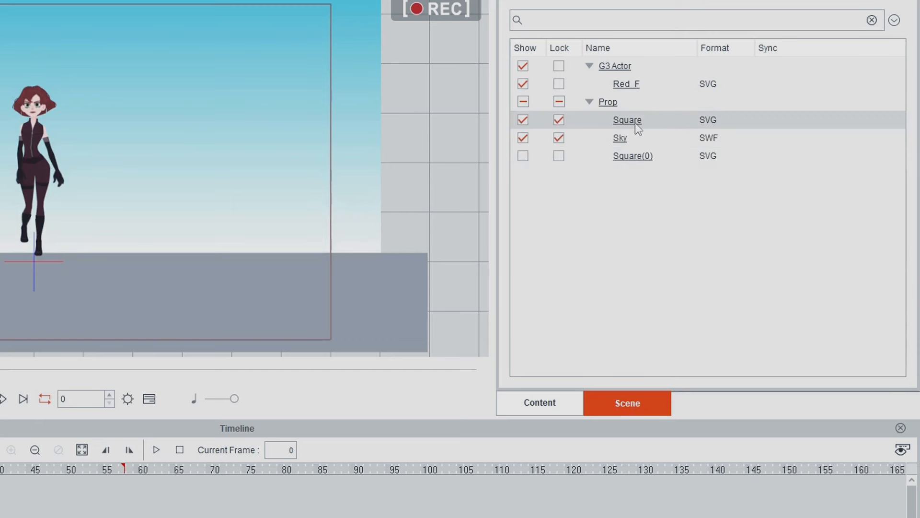
{"action": "left_click", "coordinate": [635, 123]}
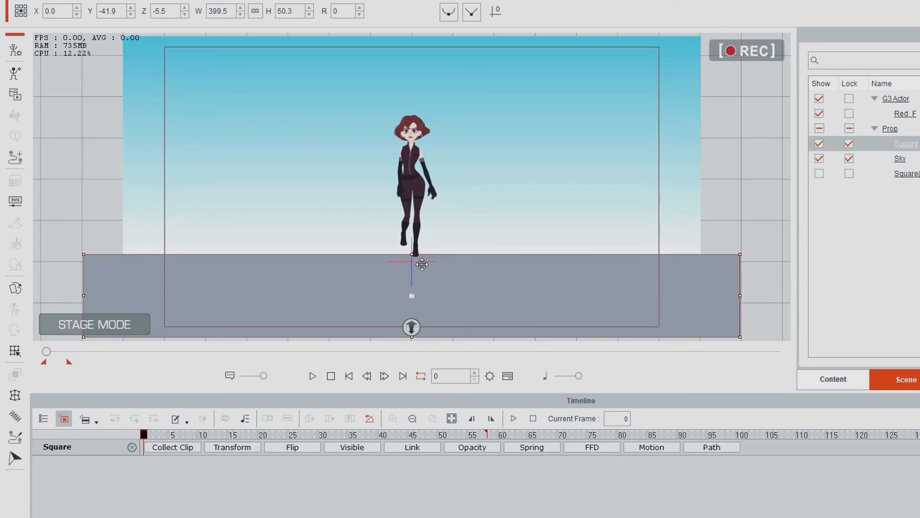
{"action": "mouse_move", "coordinate": [433, 286]}
{"action": "left_mouse_down"}
{"action": "mouse_move", "coordinate": [448, 225]}
{"action": "mouse_move", "coordinate": [423, 241]}
{"action": "mouse_move", "coordinate": [436, 283]}
{"action": "left_mouse_up"}
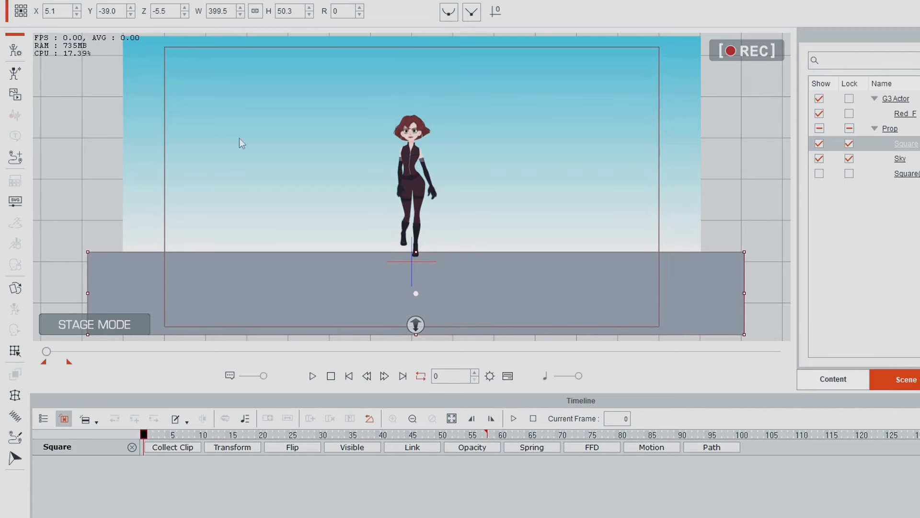
{"action": "key", "text": "ctrl+z"}
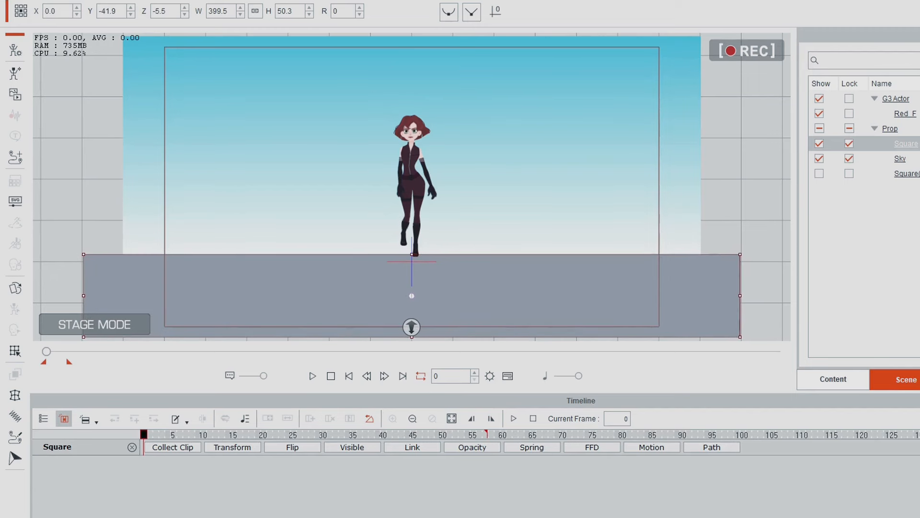
Step: Show the Square(0) prop again, scrub through its receding Transform animation around the frame 300 key, and return to frame 0
{"action": "left_click", "coordinate": [819, 174]}
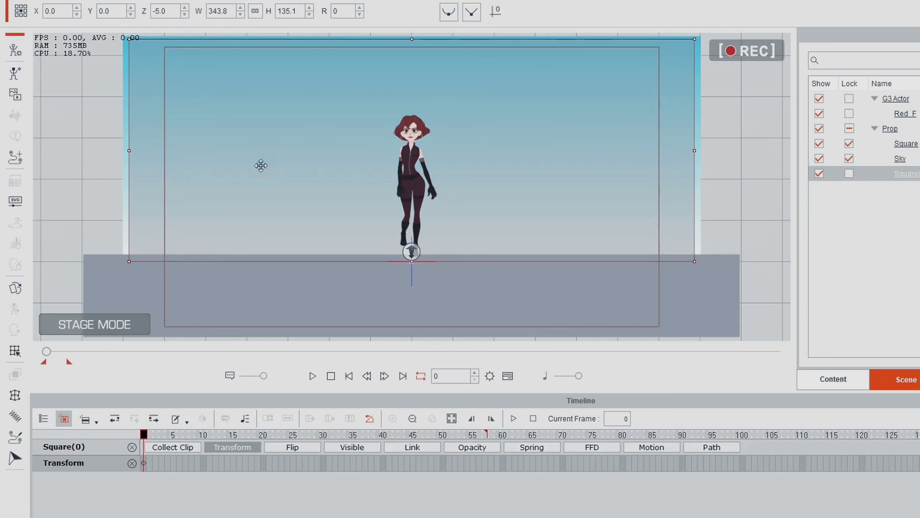
{"action": "left_click_drag", "start_coordinate": [143, 434], "coordinate": [521, 503]}
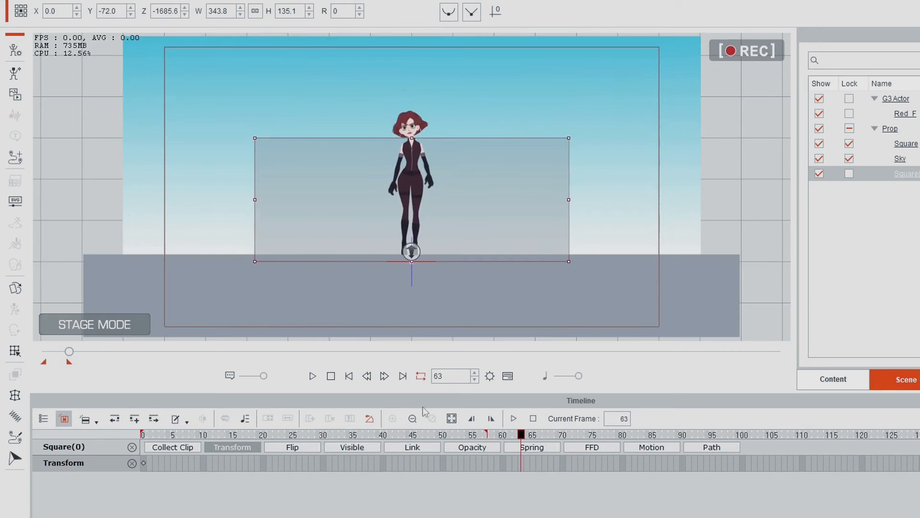
{"action": "left_click", "coordinate": [142, 463]}
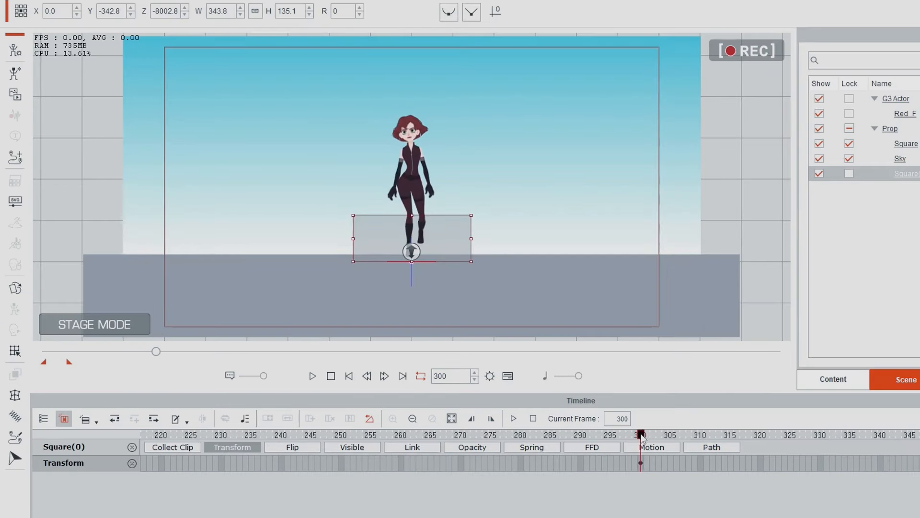
{"action": "left_click_drag", "start_coordinate": [642, 436], "coordinate": [833, 436]}
{"action": "left_click_drag", "start_coordinate": [764, 460], "coordinate": [270, 408]}
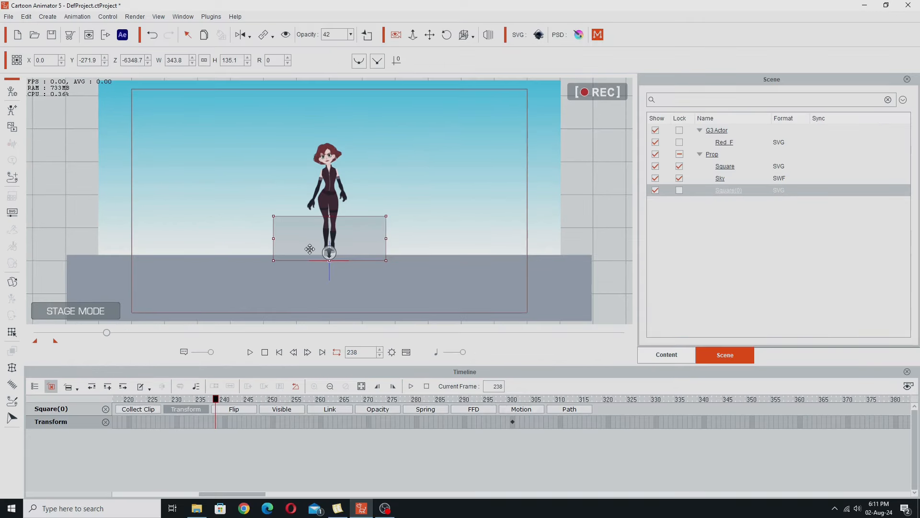
{"action": "left_click", "coordinate": [264, 352]}
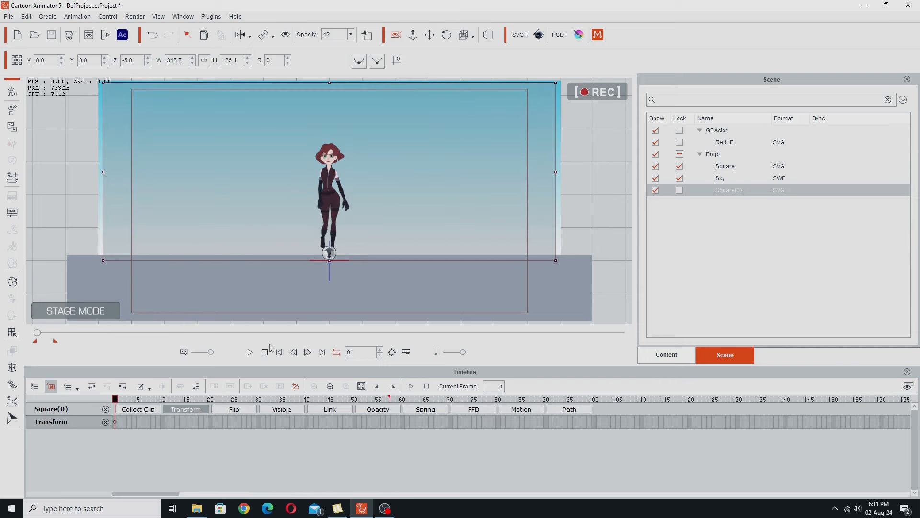
Step: Select the Red actor, examine the end of its Female_Walk clip at frame 57, and play the loop
{"action": "left_click", "coordinate": [329, 192]}
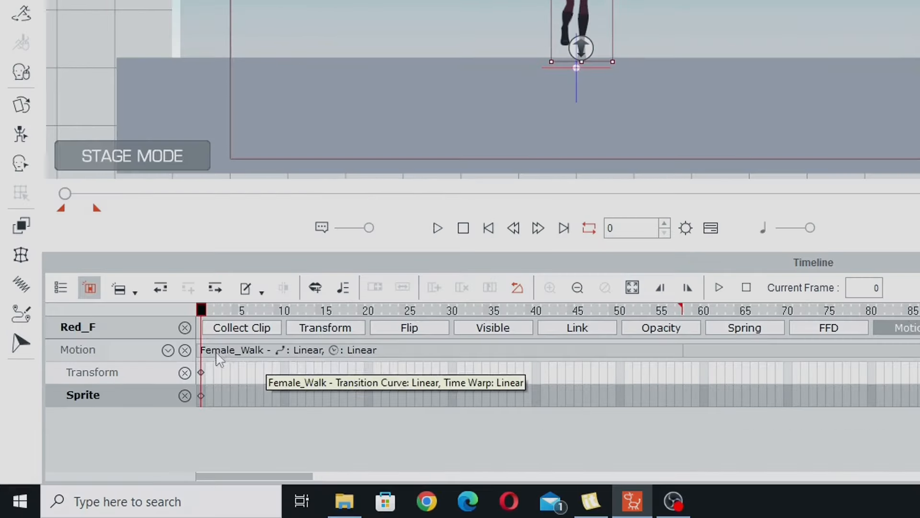
{"action": "left_click", "coordinate": [679, 311]}
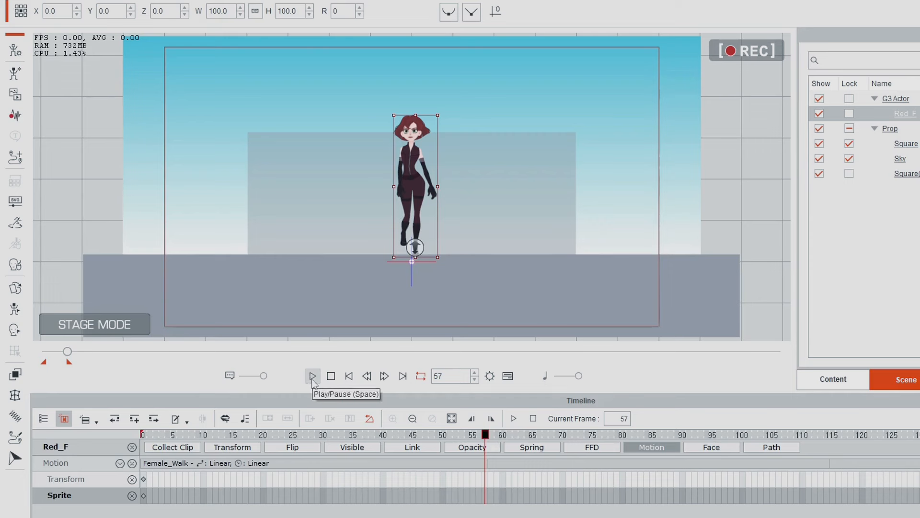
{"action": "left_click", "coordinate": [312, 377]}
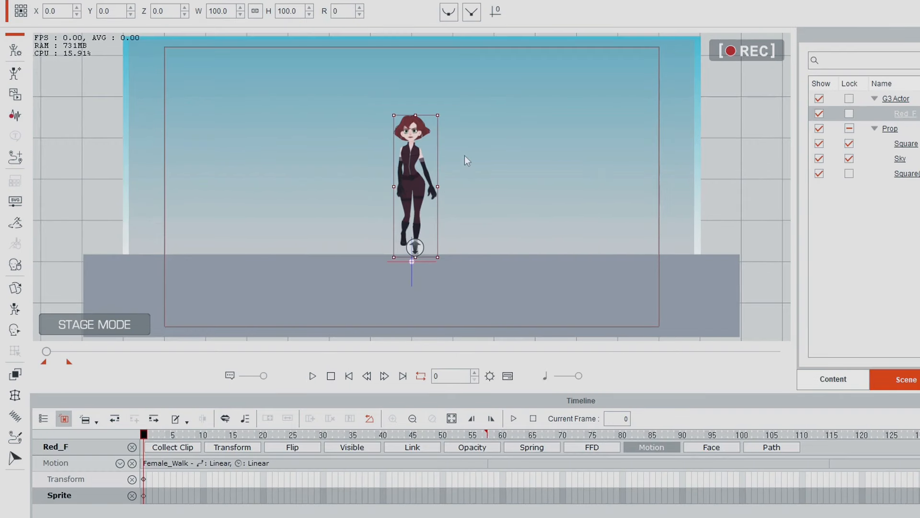
Step: Find the Line_Thin prop by filtering the Scene & Prop templates with "shape" and add it to the stage
{"action": "left_click", "coordinate": [833, 380]}
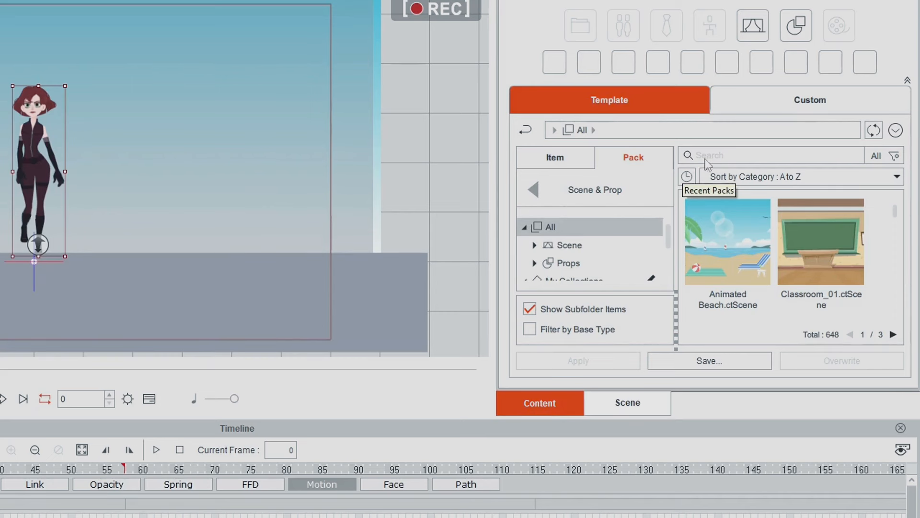
{"action": "left_click", "coordinate": [719, 154]}
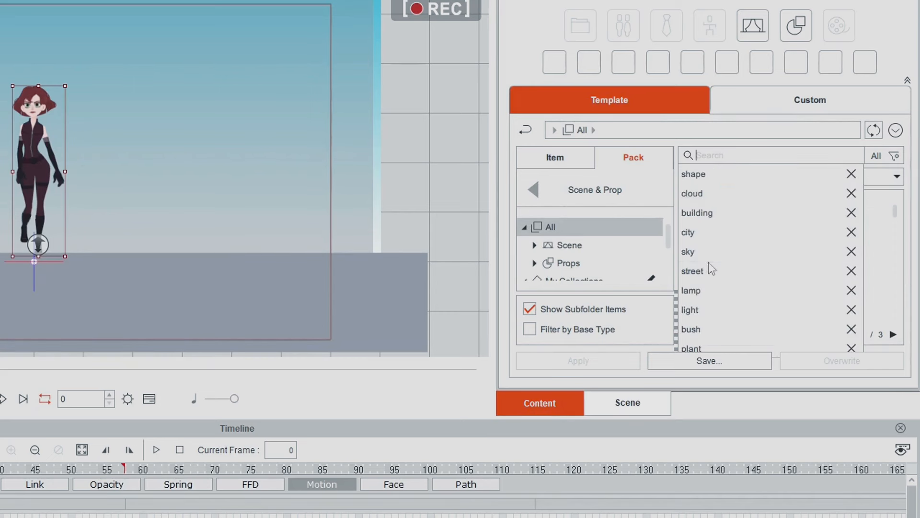
{"action": "left_click", "coordinate": [736, 179]}
{"action": "left_click_drag", "start_coordinate": [895, 211], "coordinate": [817, 259]}
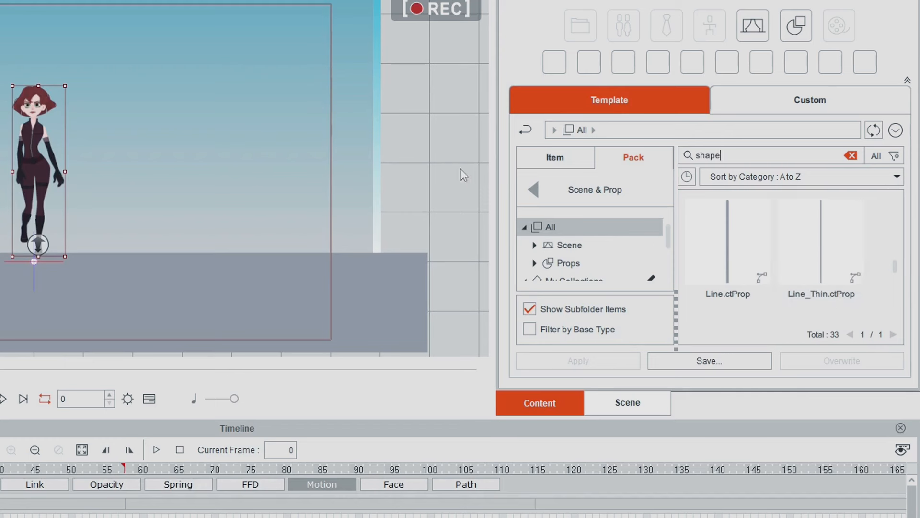
{"action": "left_click", "coordinate": [461, 168]}
{"action": "left_click", "coordinate": [824, 238]}
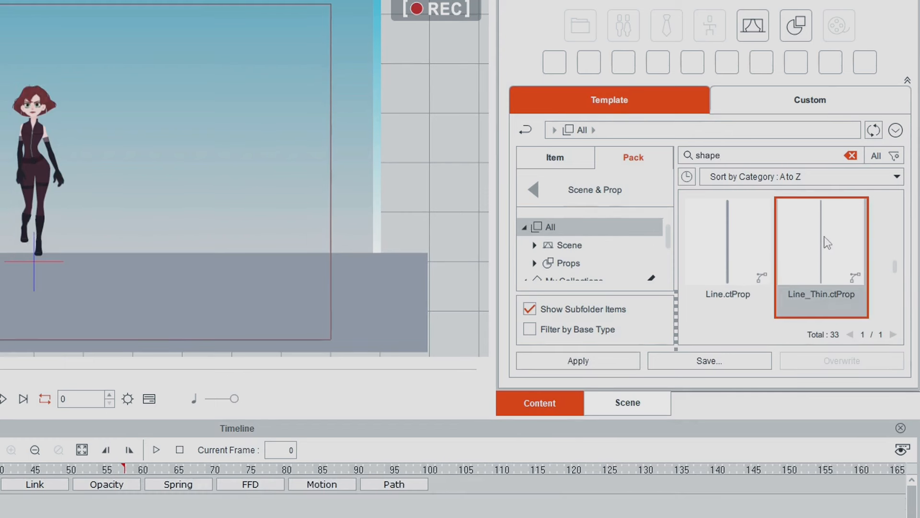
{"action": "double_click", "coordinate": [824, 242]}
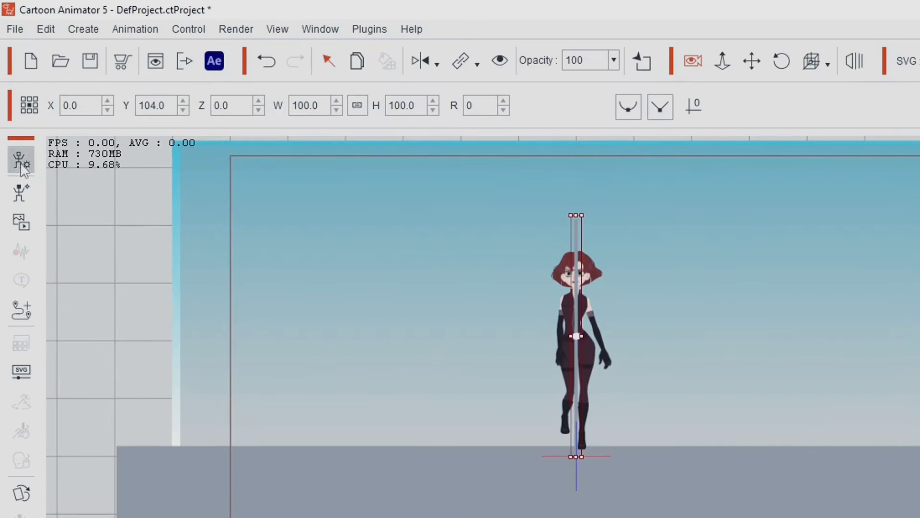
Step: In the composer, shift the line sprite to X 0, about Y 99.9, so its lower end sits on the pivot, and return to the stage
{"action": "left_click", "coordinate": [21, 163]}
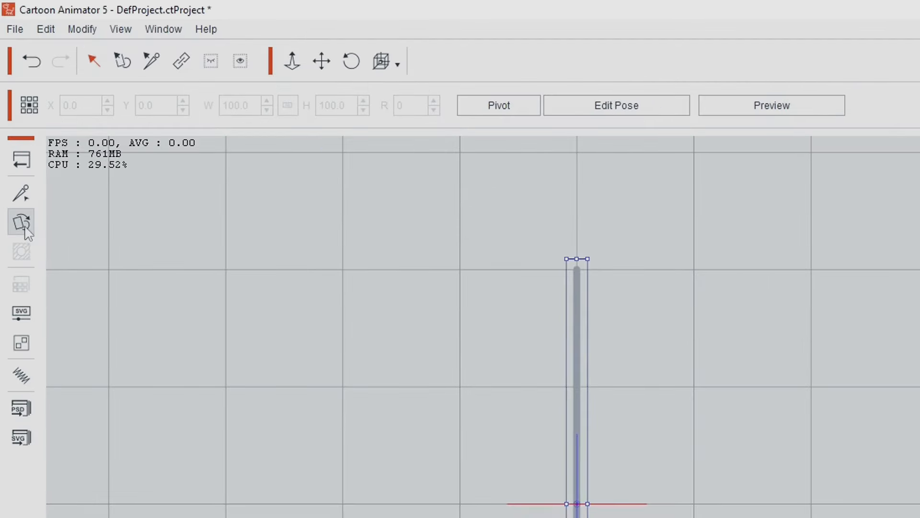
{"action": "left_click", "coordinate": [25, 232]}
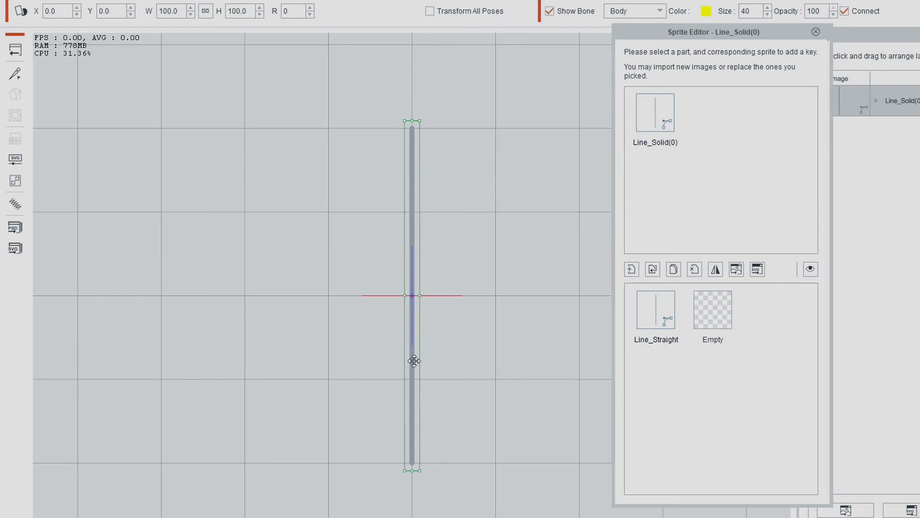
{"action": "left_click_drag", "start_coordinate": [414, 361], "coordinate": [415, 194]}
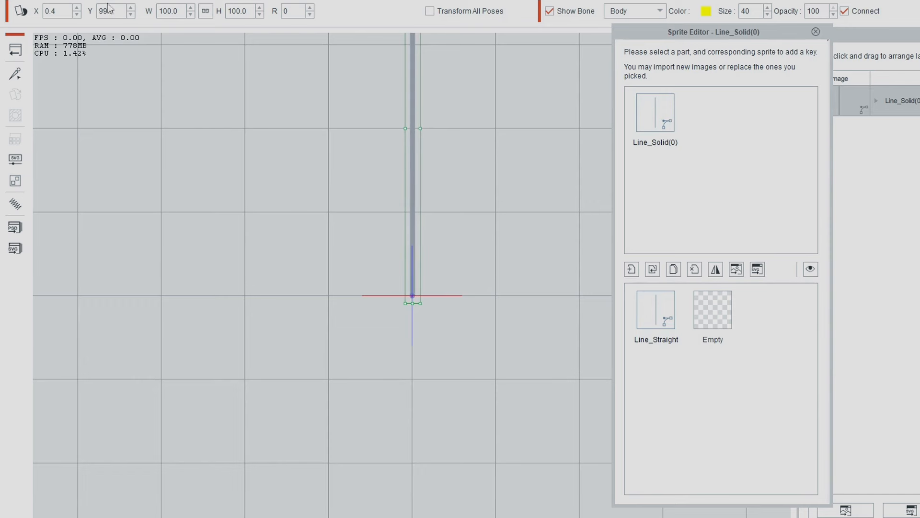
{"action": "double_click", "coordinate": [61, 12]}
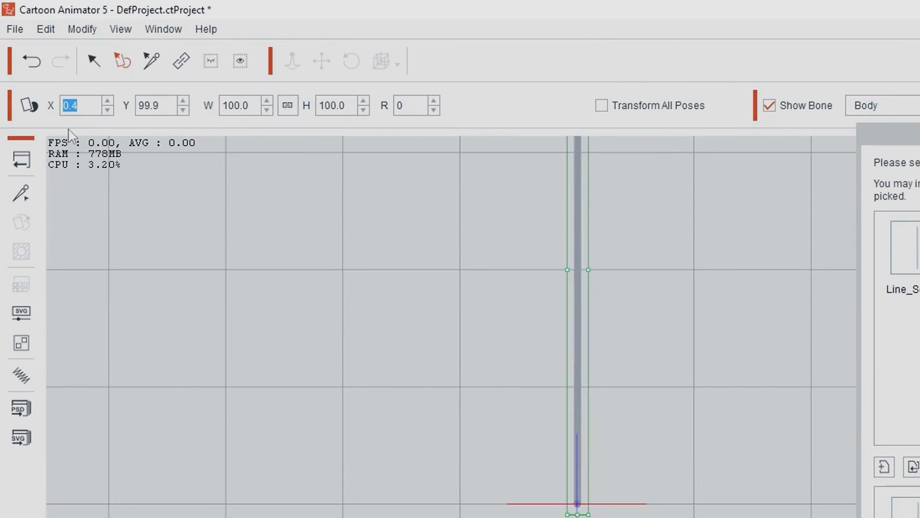
{"action": "type", "text": "0"}
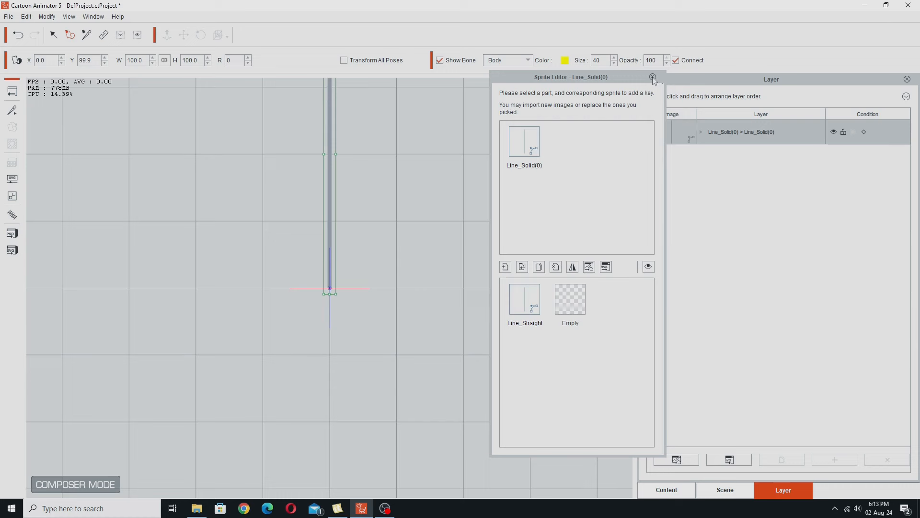
{"action": "left_click", "coordinate": [654, 79]}
{"action": "left_click", "coordinate": [12, 91]}
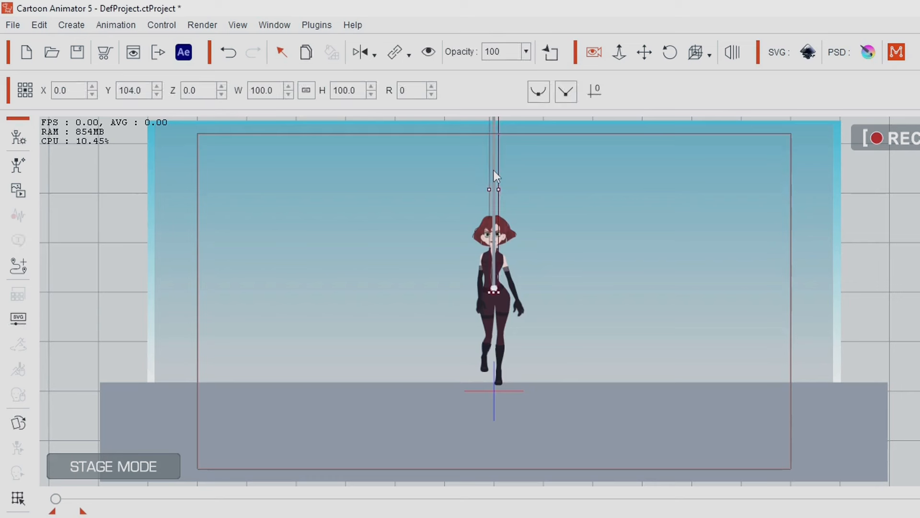
Step: Tilt the line to about 37 degrees, lengthen it to height 161.0, and place its base at the actor's feet at about X 0.7, Y 10.2
{"action": "left_click_drag", "start_coordinate": [494, 171], "coordinate": [640, 240]}
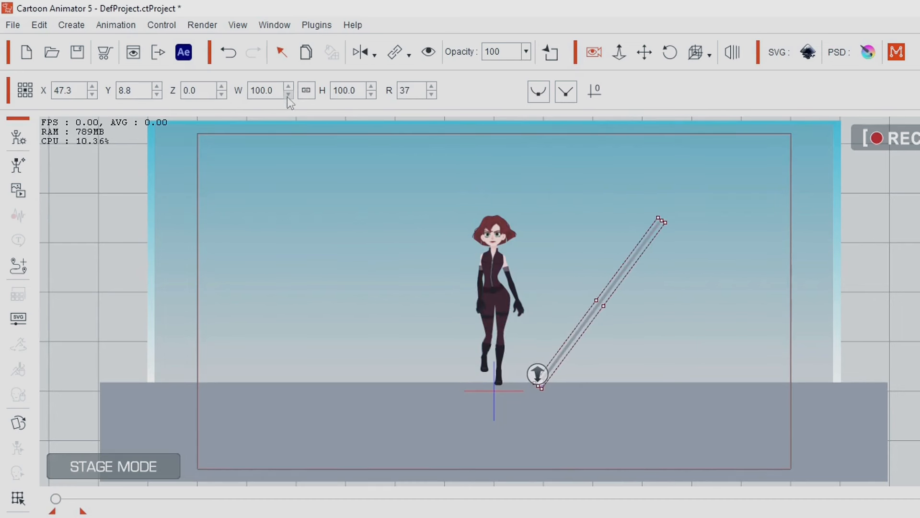
{"action": "left_click", "coordinate": [372, 88]}
{"action": "left_click", "coordinate": [372, 88]}
{"action": "left_click", "coordinate": [372, 88]}
{"action": "left_click", "coordinate": [372, 88]}
{"action": "left_click_drag", "start_coordinate": [602, 300], "coordinate": [555, 300]}
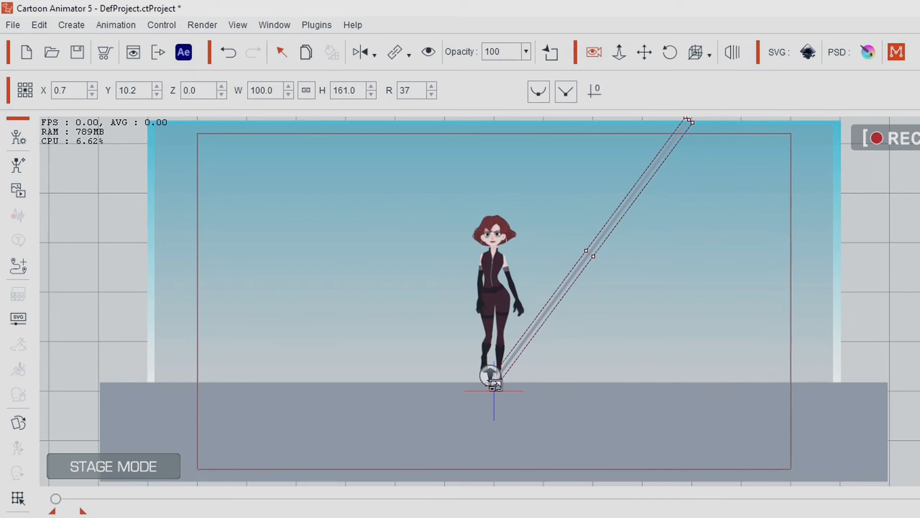
Step: Rotate the thin line to about 42 degrees around its base and deselect it
{"action": "left_click", "coordinate": [720, 349]}
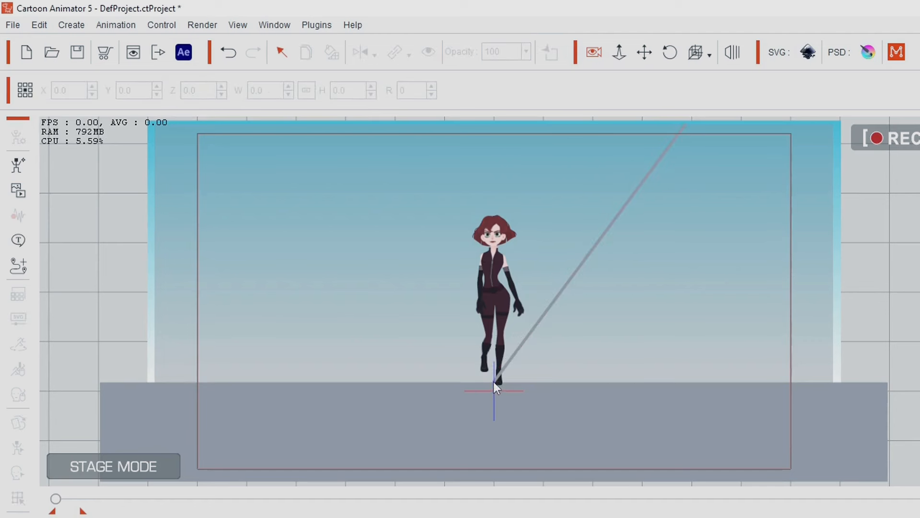
{"action": "left_click", "coordinate": [661, 156]}
{"action": "left_click_drag", "start_coordinate": [686, 152], "coordinate": [698, 163]}
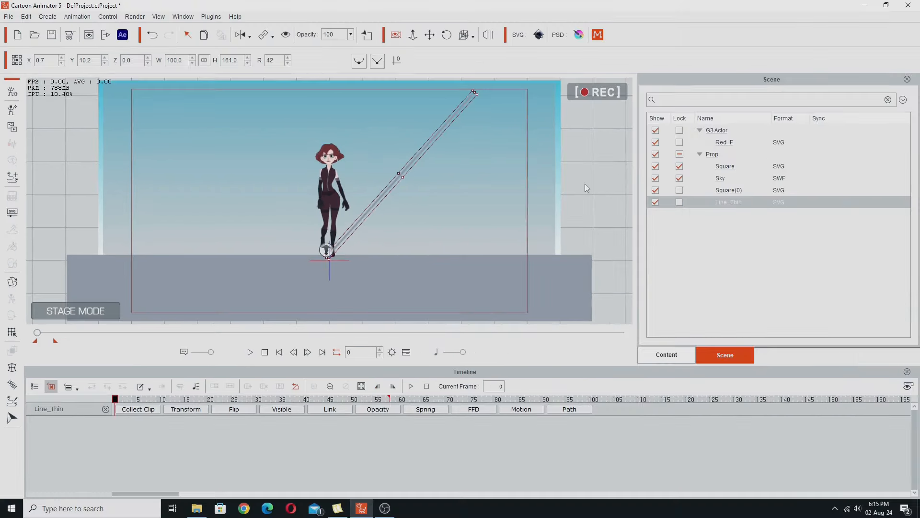
{"action": "left_click", "coordinate": [590, 191]}
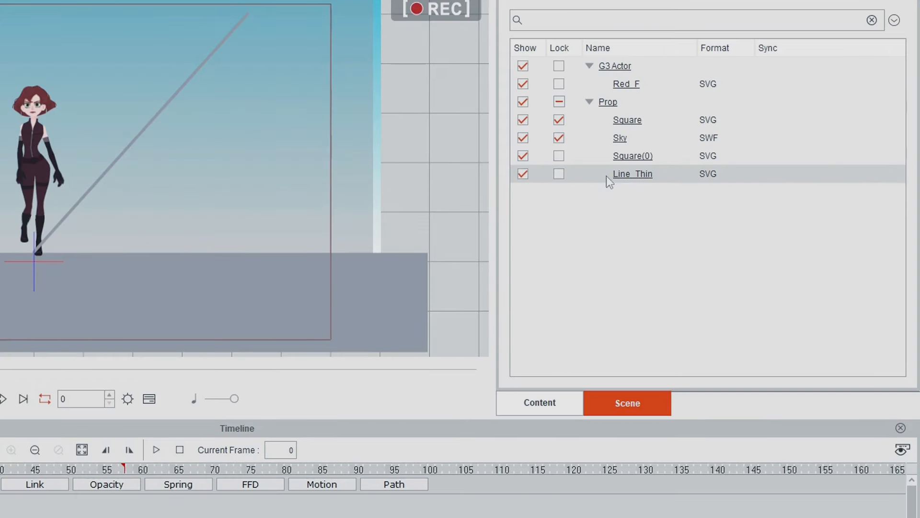
Step: Hide the Square(0) prop and expand the Props folder of the Scene & Prop templates, closing the timeline to make room
{"action": "left_click", "coordinate": [523, 156]}
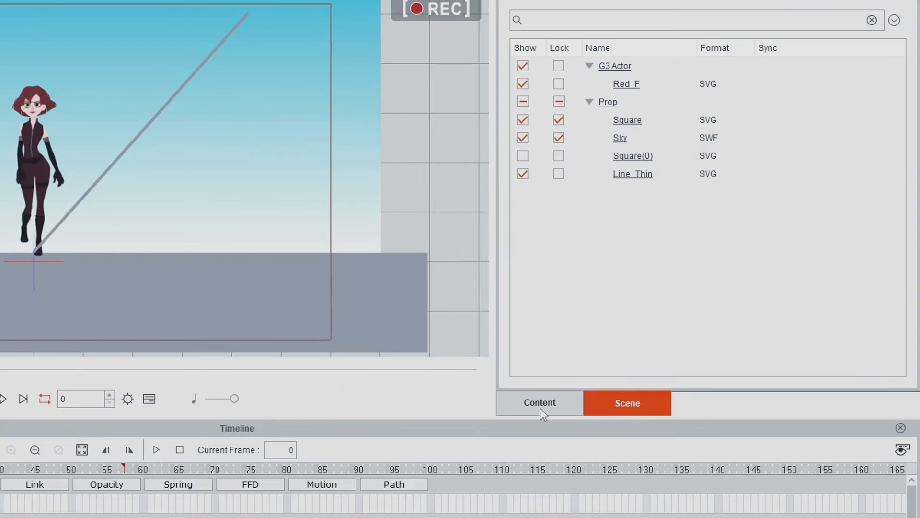
{"action": "left_click", "coordinate": [667, 355]}
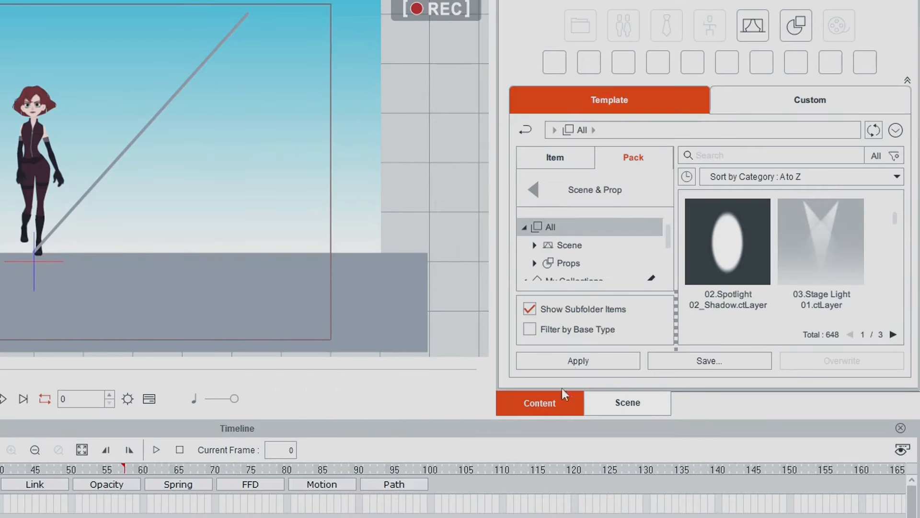
{"action": "left_click", "coordinate": [587, 261]}
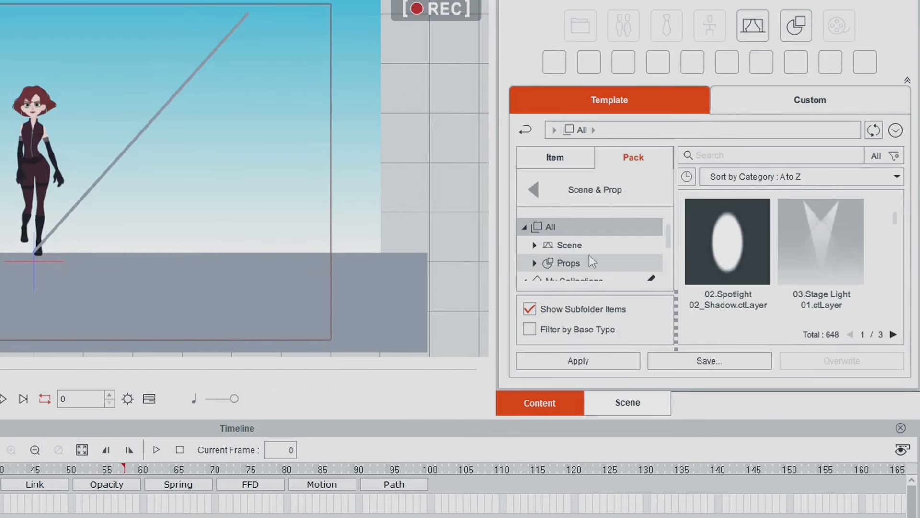
{"action": "scroll", "coordinate": [669, 240], "scroll_direction": "down", "scroll_amount": 2}
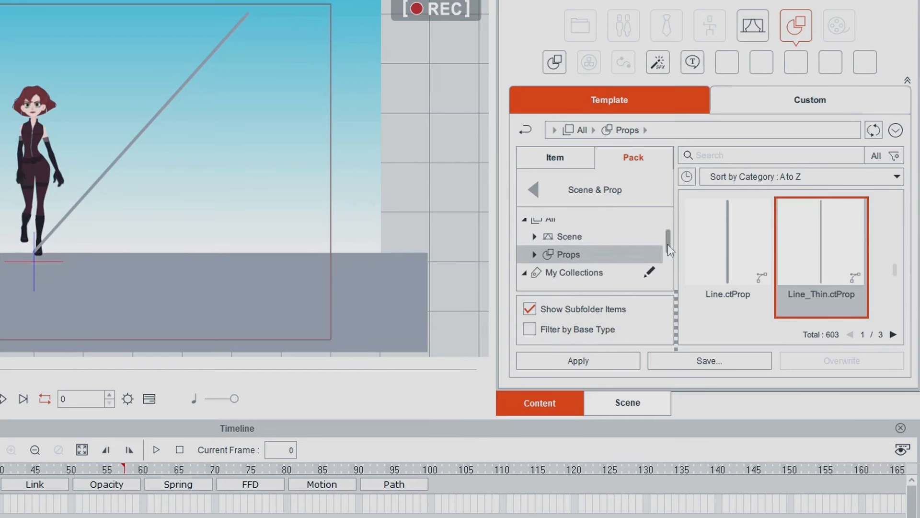
{"action": "left_click", "coordinate": [533, 241]}
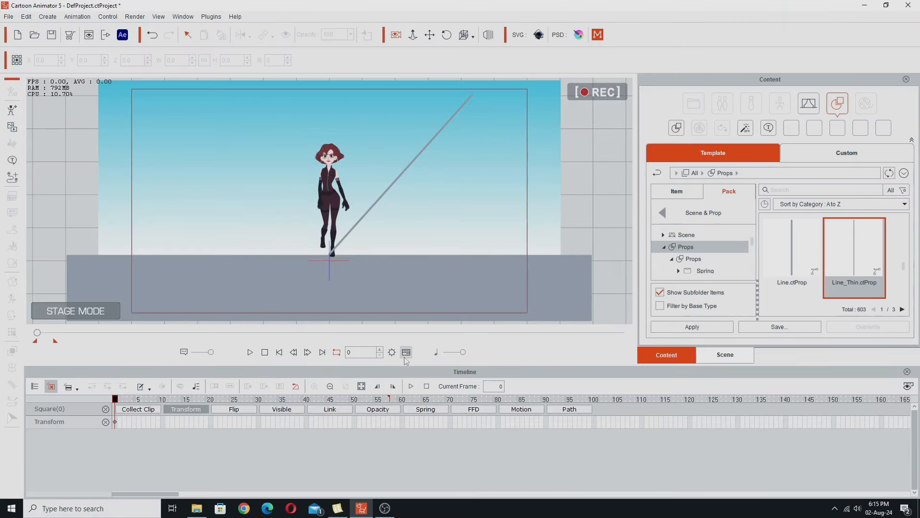
{"action": "left_click", "coordinate": [150, 399]}
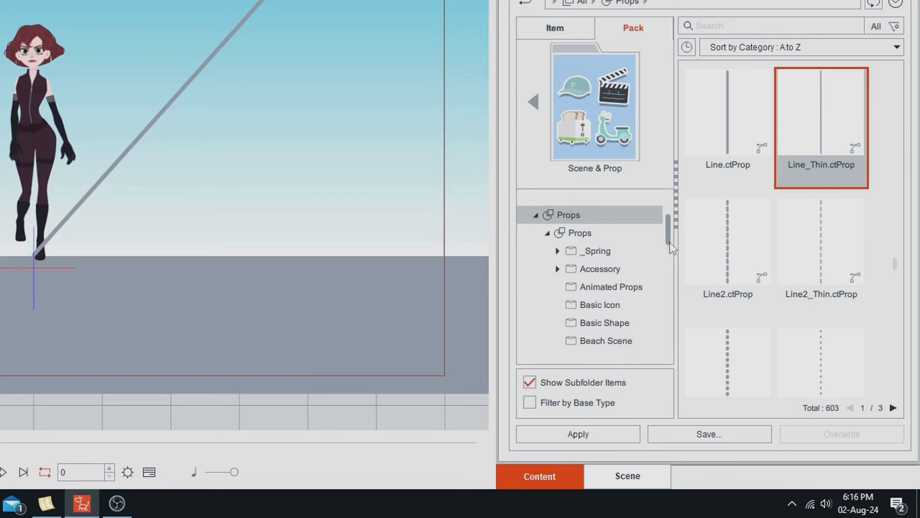
Step: Add the Store_B prop from the Outdoor Scene templates folder to the stage
{"action": "left_click_drag", "start_coordinate": [670, 242], "coordinate": [668, 319]}
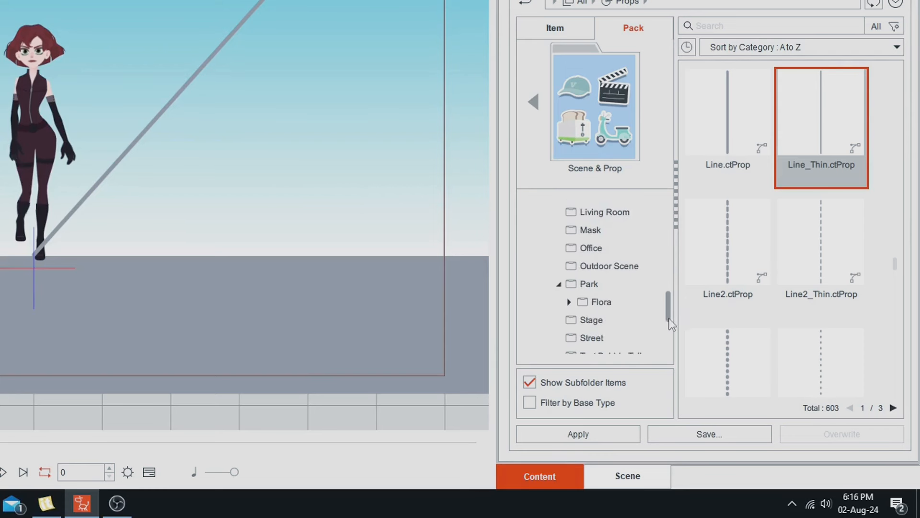
{"action": "left_click", "coordinate": [604, 267]}
{"action": "scroll", "coordinate": [885, 165], "scroll_direction": "down", "scroll_amount": 3}
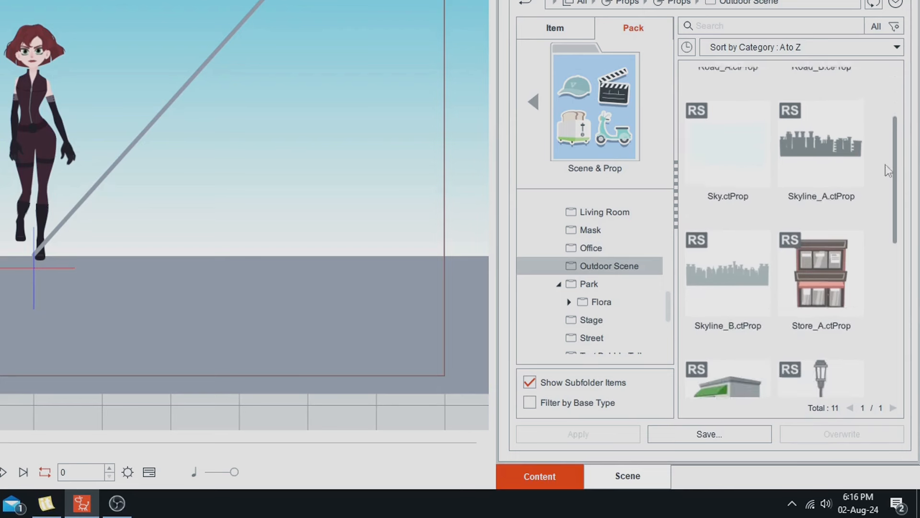
{"action": "left_click_drag", "start_coordinate": [875, 203], "coordinate": [874, 216]}
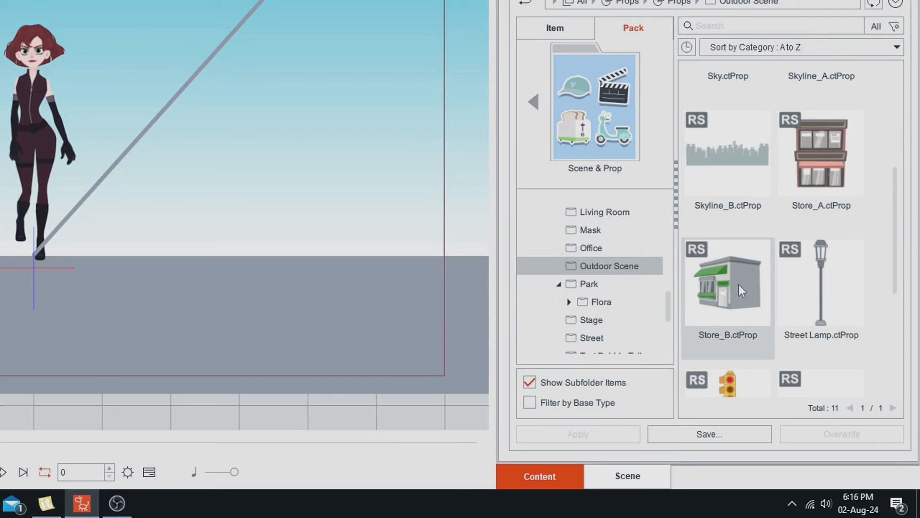
{"action": "left_click_drag", "start_coordinate": [739, 283], "coordinate": [230, 144]}
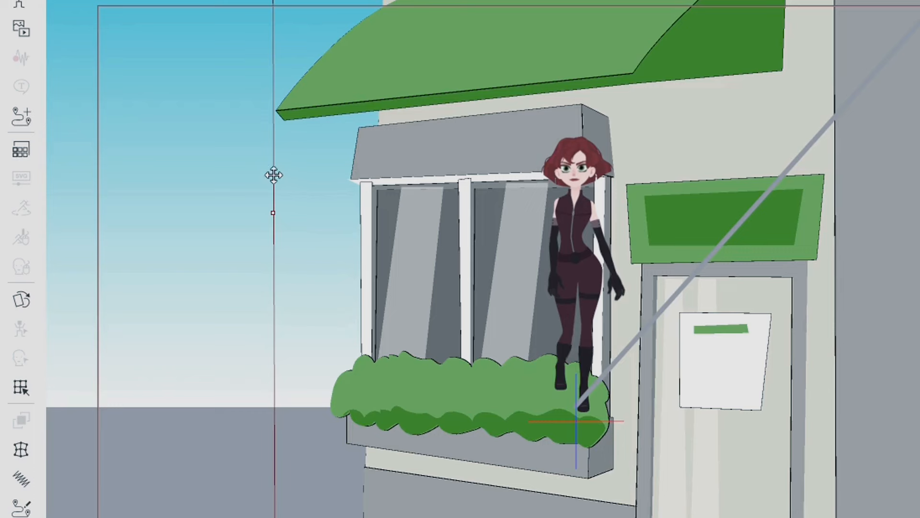
Step: Turn off the store's outline in its render style settings
{"action": "left_click", "coordinate": [20, 150]}
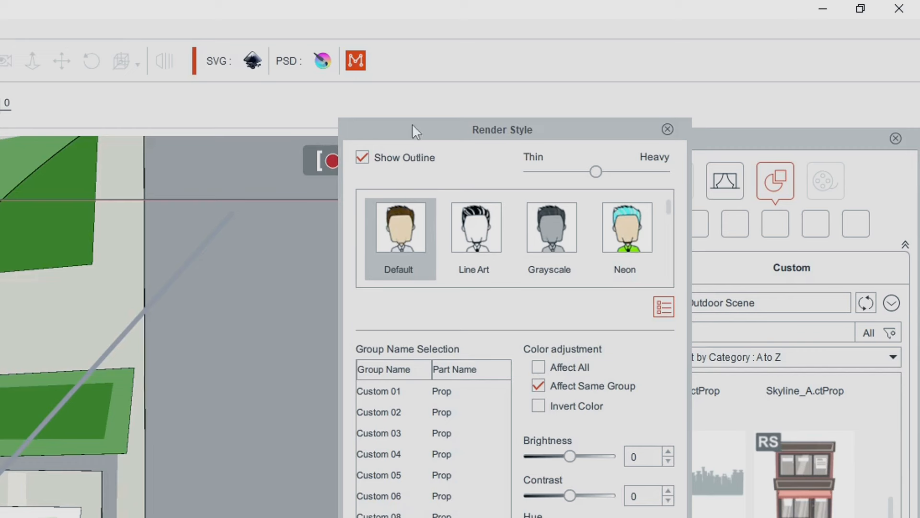
{"action": "left_click", "coordinate": [364, 162]}
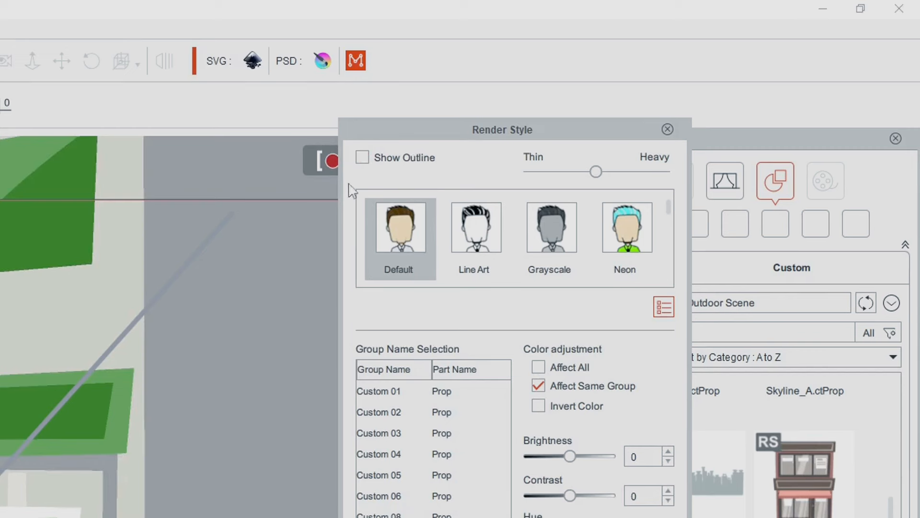
{"action": "left_click", "coordinate": [668, 129]}
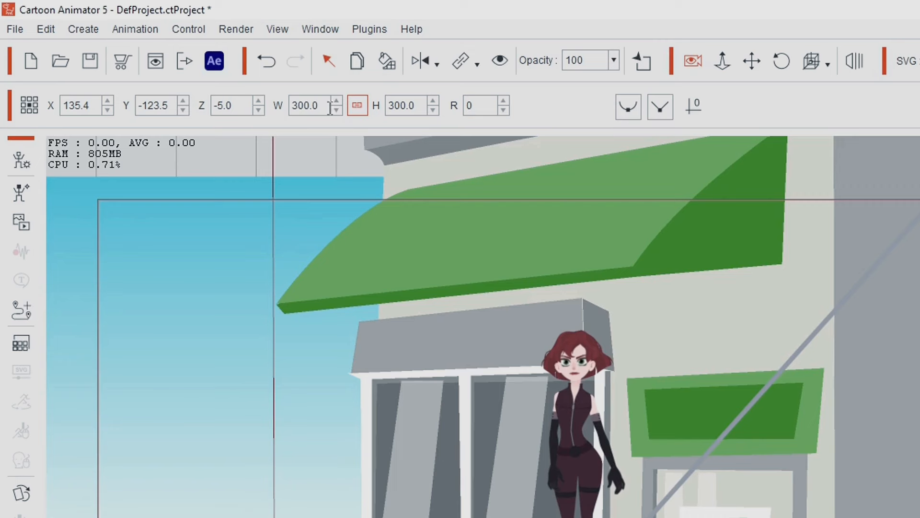
Step: Scale the store to 100 in width and height and place it beside the actor with its base just above the ground edge
{"action": "left_click_drag", "start_coordinate": [298, 105], "coordinate": [290, 106]}
{"action": "type", "text": "1"}
{"action": "key", "text": "Return"}
{"action": "left_click_drag", "start_coordinate": [494, 295], "coordinate": [472, 274]}
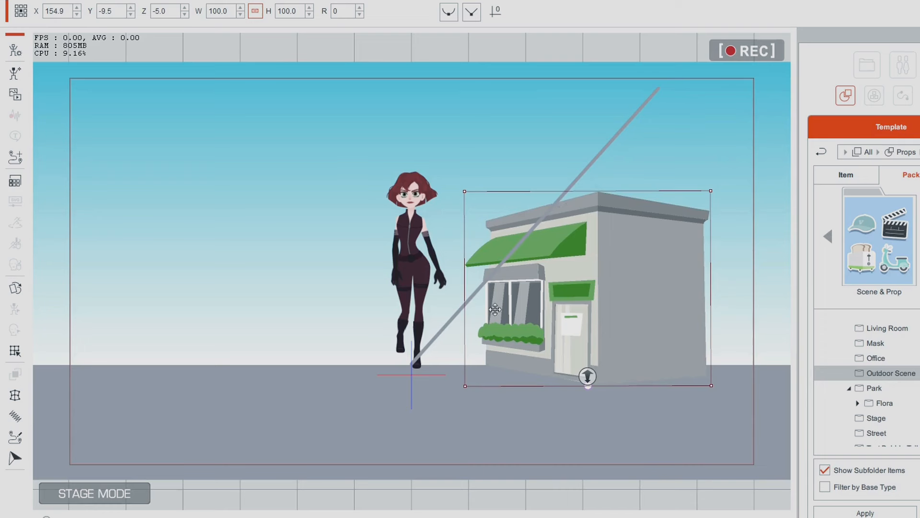
{"action": "left_click_drag", "start_coordinate": [587, 341], "coordinate": [592, 305]}
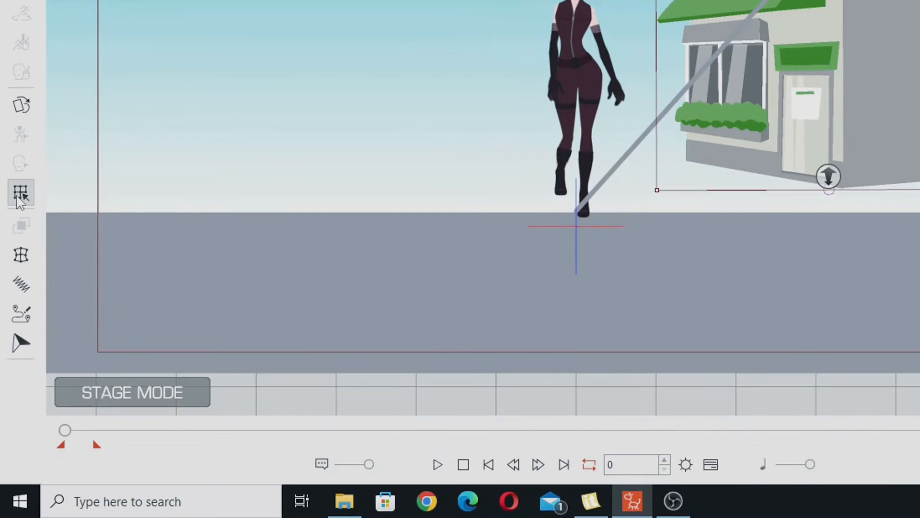
Step: Deform the store's lower edge into a nearly level base and set the building on the ground at about X 160.7, Y -15.3
{"action": "left_click", "coordinate": [20, 194]}
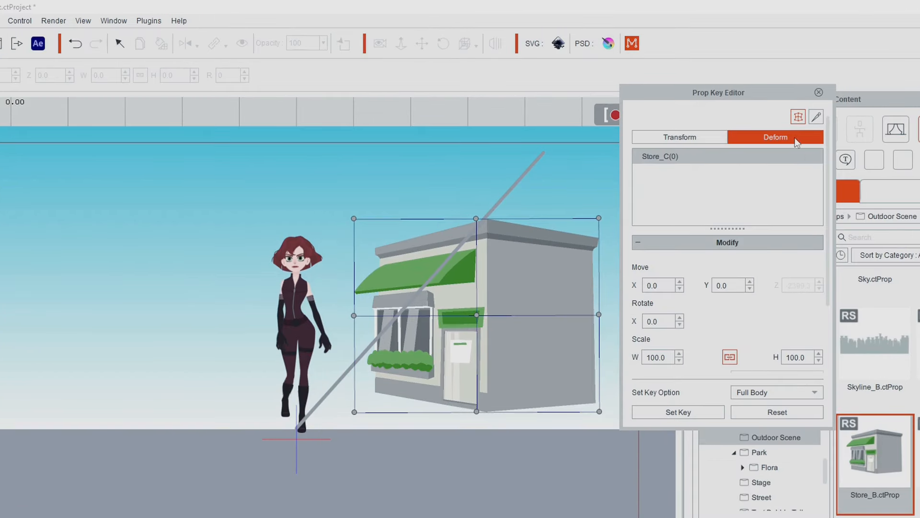
{"action": "left_click_drag", "start_coordinate": [476, 411], "coordinate": [488, 365]}
{"action": "left_click_drag", "start_coordinate": [599, 411], "coordinate": [598, 397]}
{"action": "left_click_drag", "start_coordinate": [488, 366], "coordinate": [488, 370]}
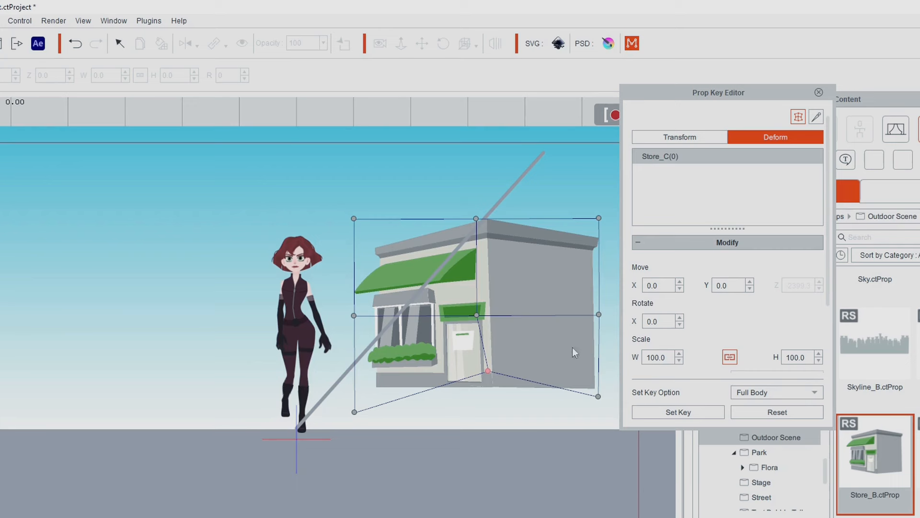
{"action": "left_click", "coordinate": [819, 93]}
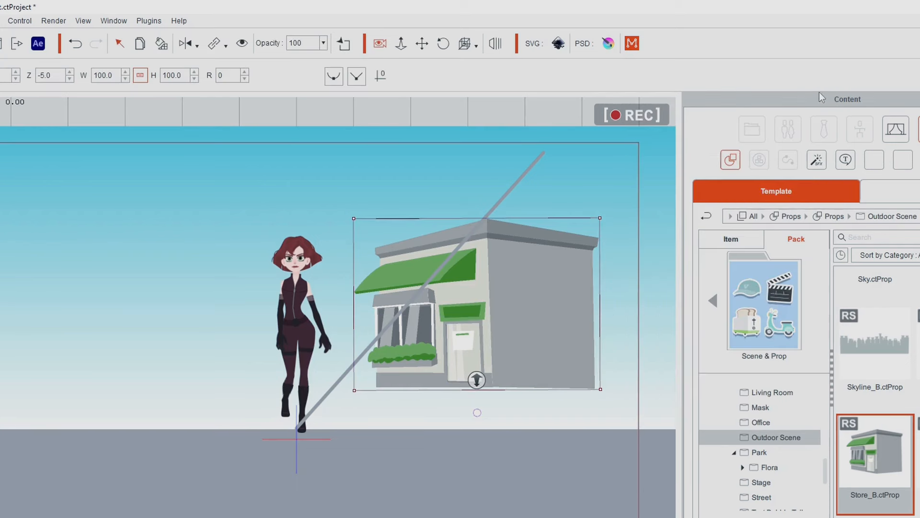
{"action": "left_click_drag", "start_coordinate": [519, 315], "coordinate": [521, 360]}
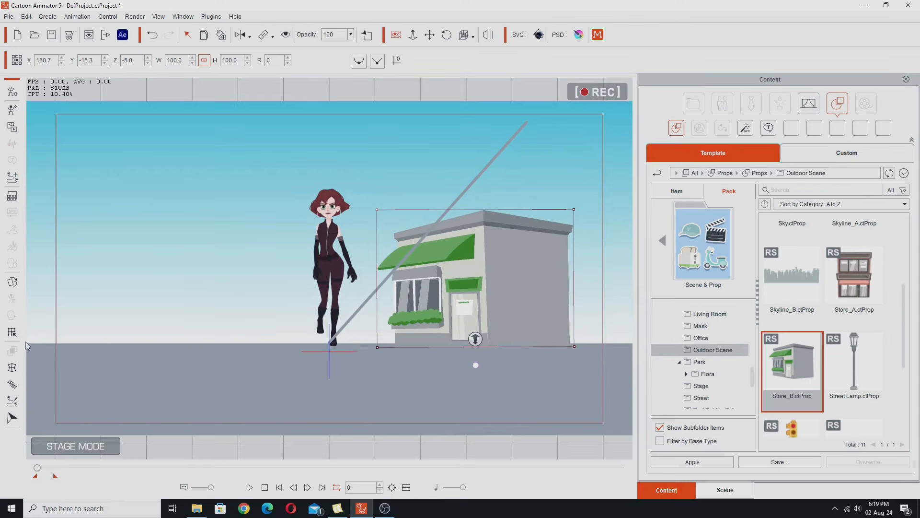
Step: Deform the store's upper part by pulling the middle roof point far up and lowering the window-side corner, so the roof slopes steeply like the guide line
{"action": "left_click", "coordinate": [12, 332]}
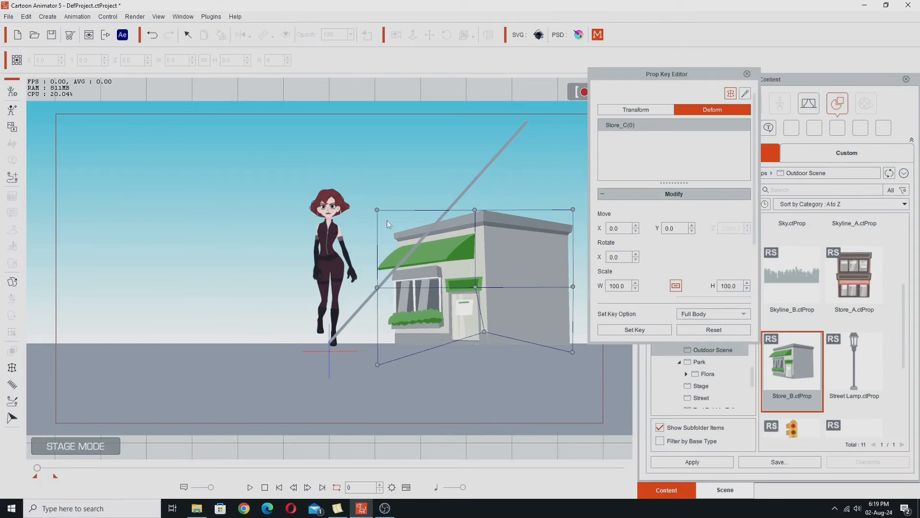
{"action": "left_click_drag", "start_coordinate": [377, 210], "coordinate": [376, 252]}
{"action": "left_click_drag", "start_coordinate": [474, 209], "coordinate": [464, 18]}
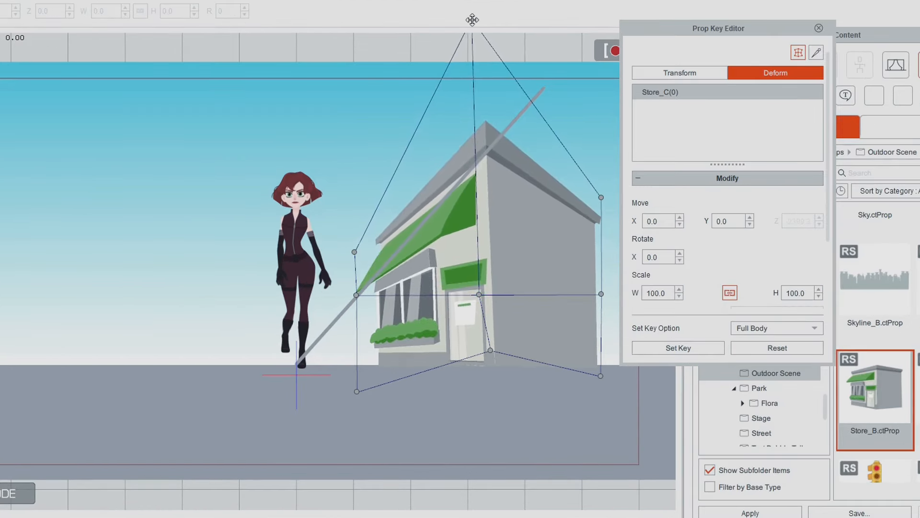
{"action": "left_click_drag", "start_coordinate": [356, 294], "coordinate": [355, 301]}
{"action": "left_click_drag", "start_coordinate": [355, 252], "coordinate": [357, 230]}
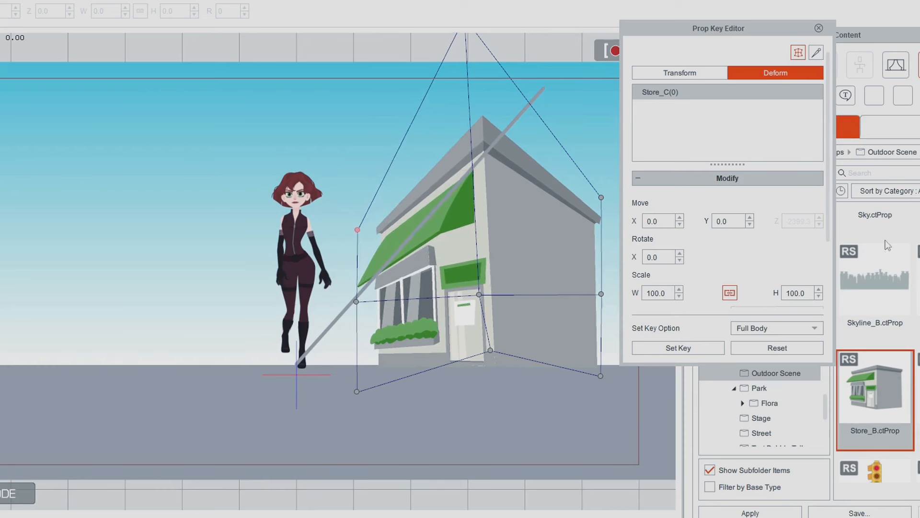
{"action": "left_click", "coordinate": [697, 73]}
{"action": "left_click", "coordinate": [819, 28]}
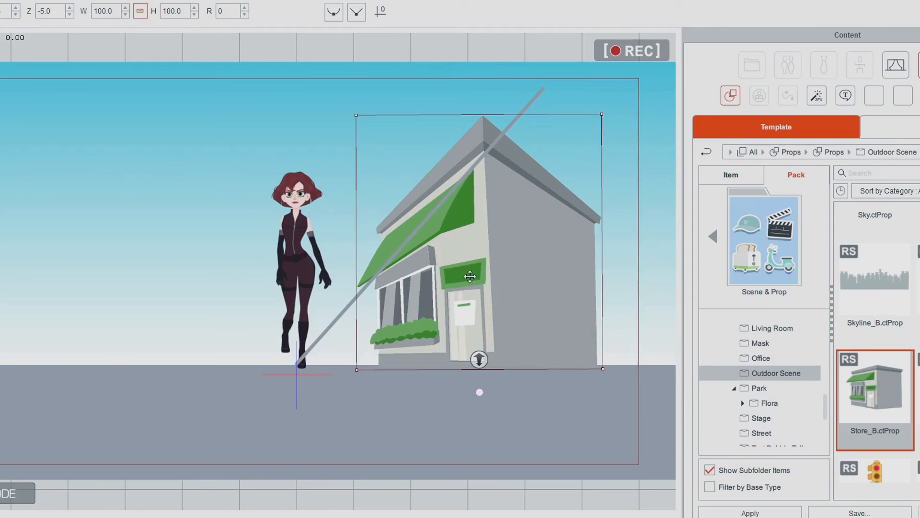
Step: Unlock the store's proportions, narrow it to about width 92.2, and align its roof along the guide line at about X 204.2, Y -15.8
{"action": "left_click", "coordinate": [140, 11]}
{"action": "left_click_drag", "start_coordinate": [395, 252], "coordinate": [399, 253]}
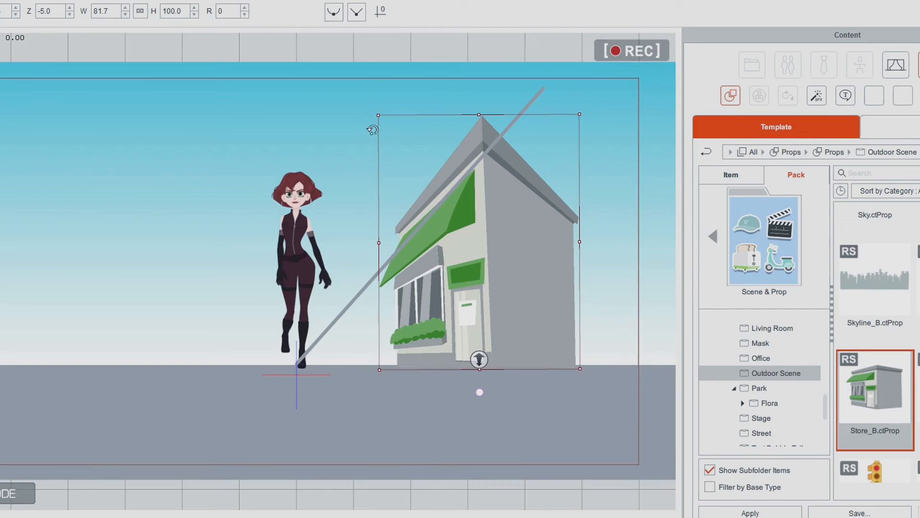
{"action": "left_click_drag", "start_coordinate": [486, 233], "coordinate": [526, 234]}
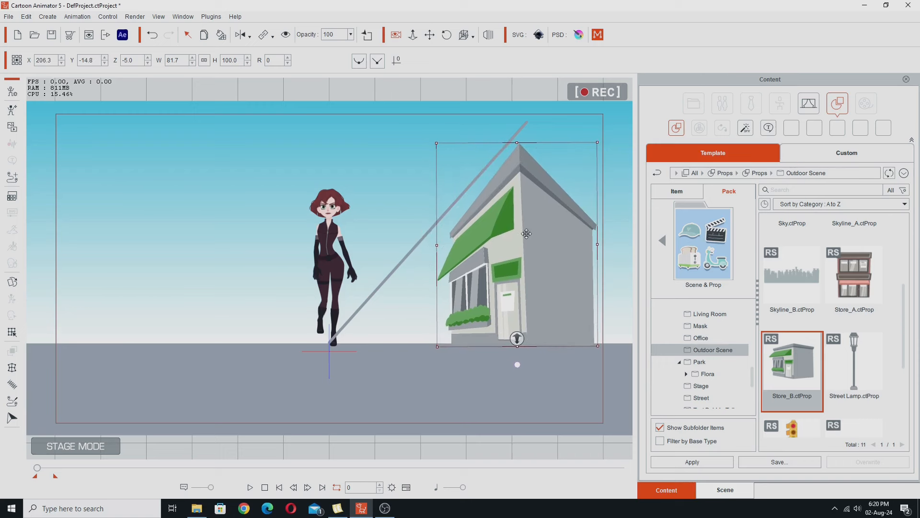
{"action": "left_click_drag", "start_coordinate": [438, 245], "coordinate": [398, 236]}
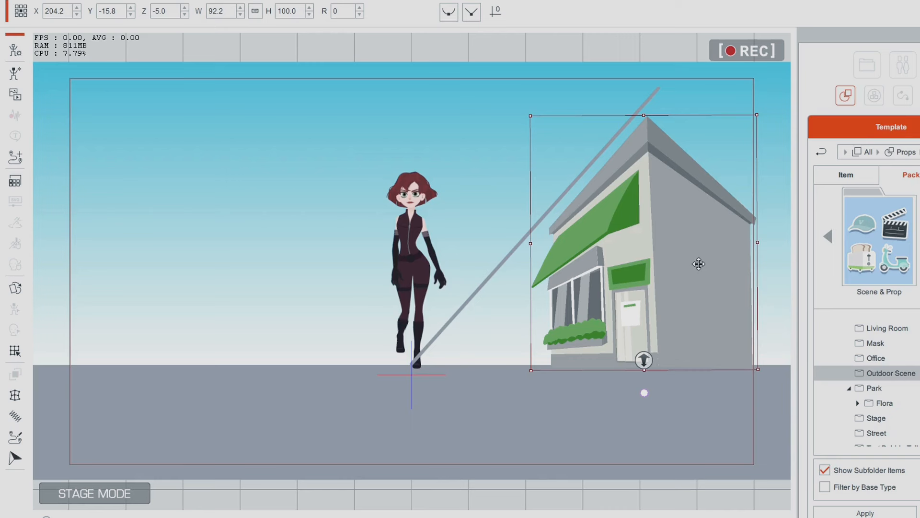
Step: Hide the Line_Thin guide prop
{"action": "left_click", "coordinate": [489, 272]}
{"action": "key", "text": "F5"}
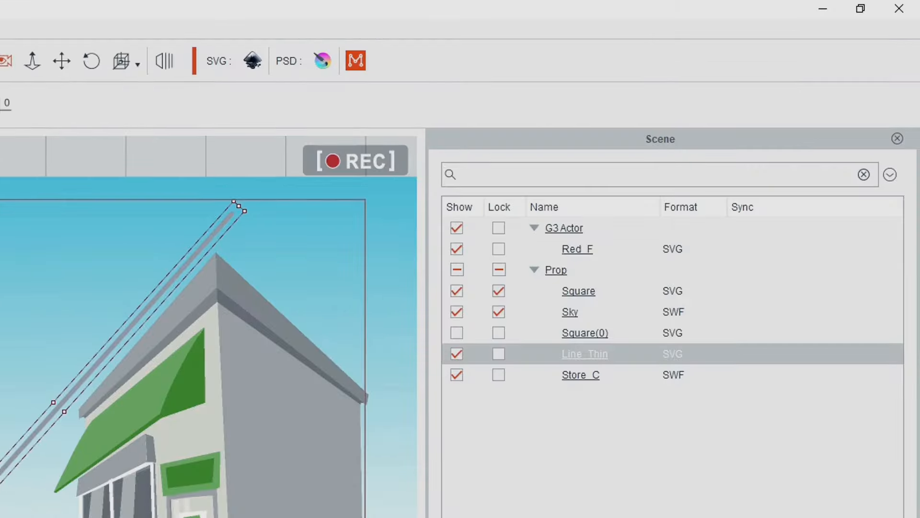
{"action": "left_click", "coordinate": [457, 354]}
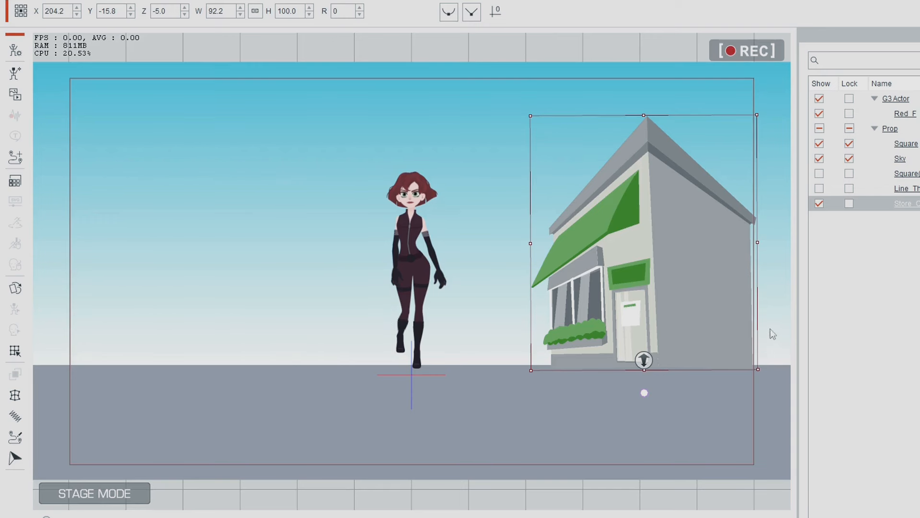
Step: Enlarge the store to about width 144.3 and height 156.5 and place it at about X 264.1, Y -27.9
{"action": "left_click_drag", "start_coordinate": [659, 287], "coordinate": [537, 286]}
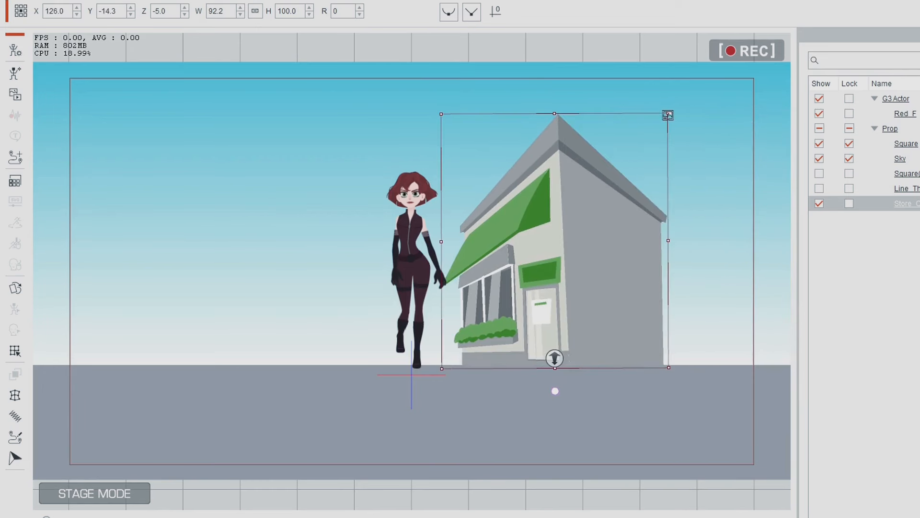
{"action": "left_click_drag", "start_coordinate": [667, 116], "coordinate": [711, 47]}
{"action": "left_click_drag", "start_coordinate": [578, 192], "coordinate": [585, 203]}
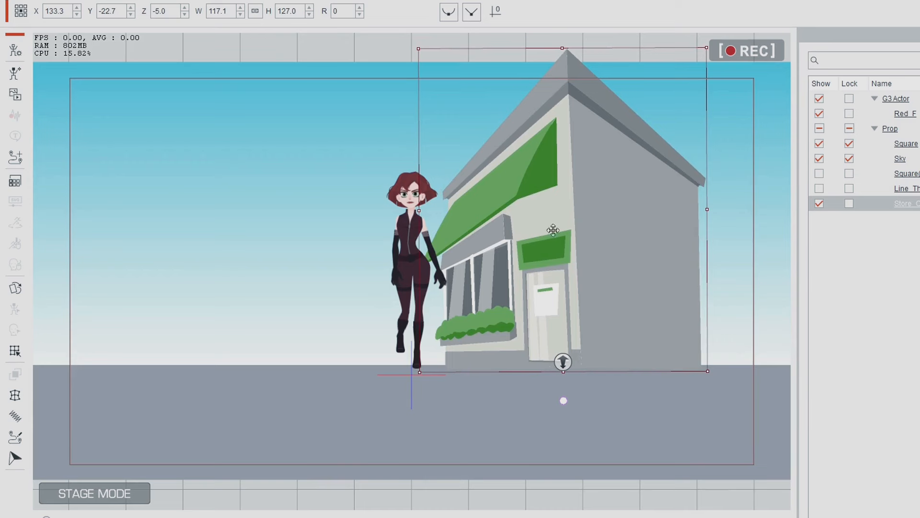
{"action": "left_click_drag", "start_coordinate": [709, 371], "coordinate": [743, 365]}
{"action": "left_click_drag", "start_coordinate": [507, 256], "coordinate": [654, 263]}
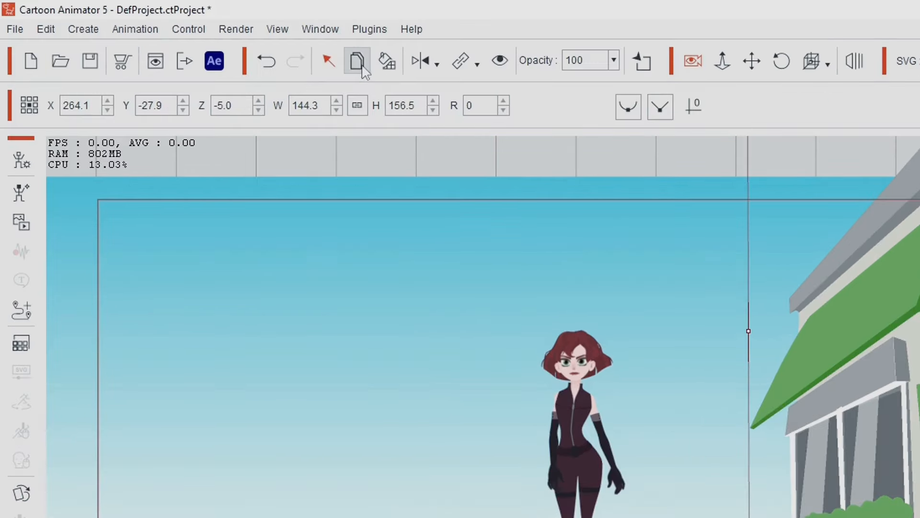
Step: Duplicate the store and push the copy back in depth behind the original, to about X 222.0, Y -105.7, Z -2006
{"action": "left_click", "coordinate": [363, 65]}
{"action": "left_click_drag", "start_coordinate": [636, 265], "coordinate": [374, 252]}
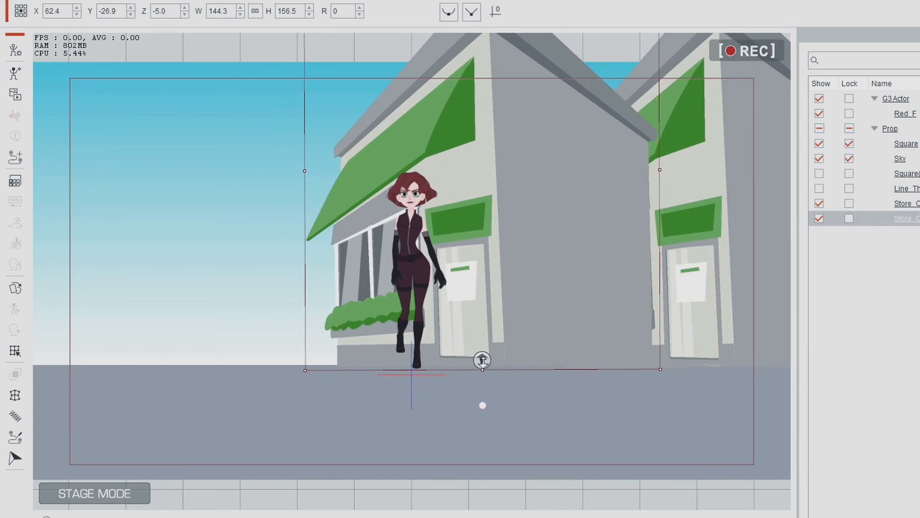
{"action": "left_click_drag", "start_coordinate": [481, 359], "coordinate": [456, 324]}
{"action": "left_click_drag", "start_coordinate": [485, 213], "coordinate": [524, 258]}
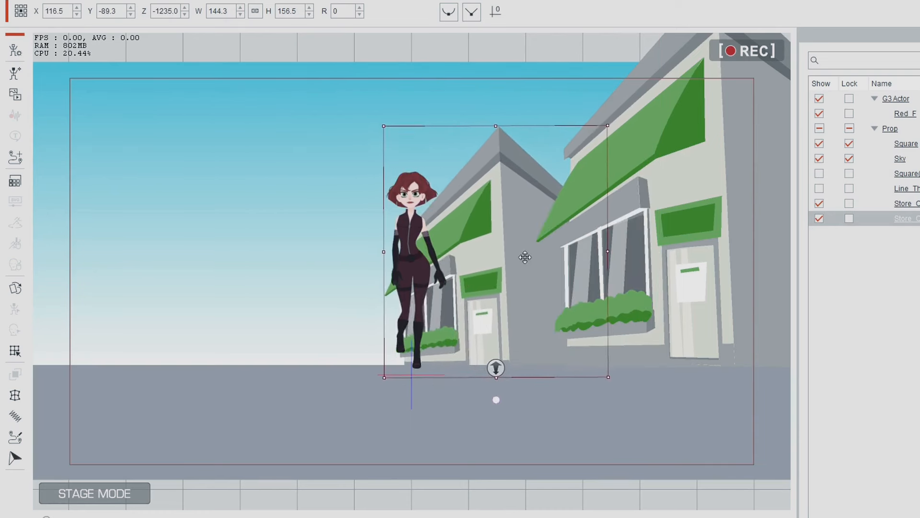
{"action": "left_click_drag", "start_coordinate": [496, 367], "coordinate": [511, 138]}
{"action": "left_click_drag", "start_coordinate": [485, 192], "coordinate": [526, 229]}
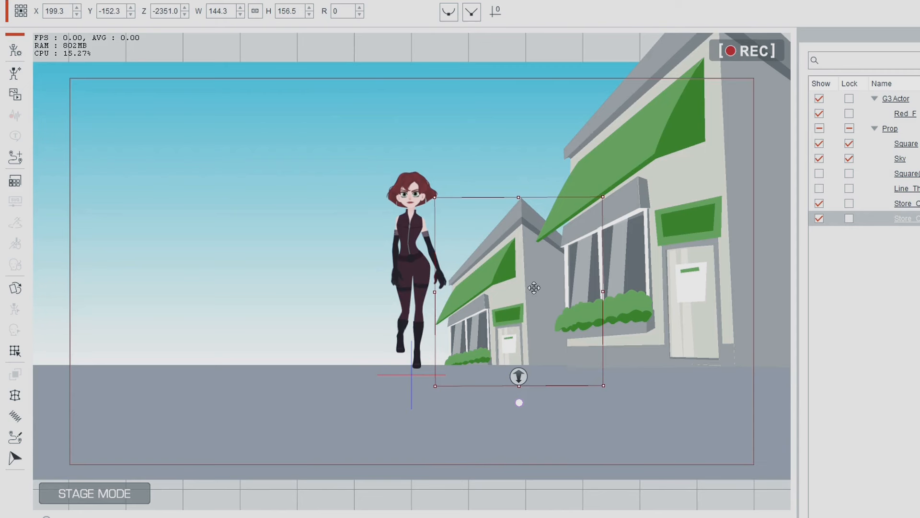
{"action": "left_click_drag", "start_coordinate": [520, 300], "coordinate": [533, 283]}
{"action": "left_click_drag", "start_coordinate": [534, 359], "coordinate": [528, 405]}
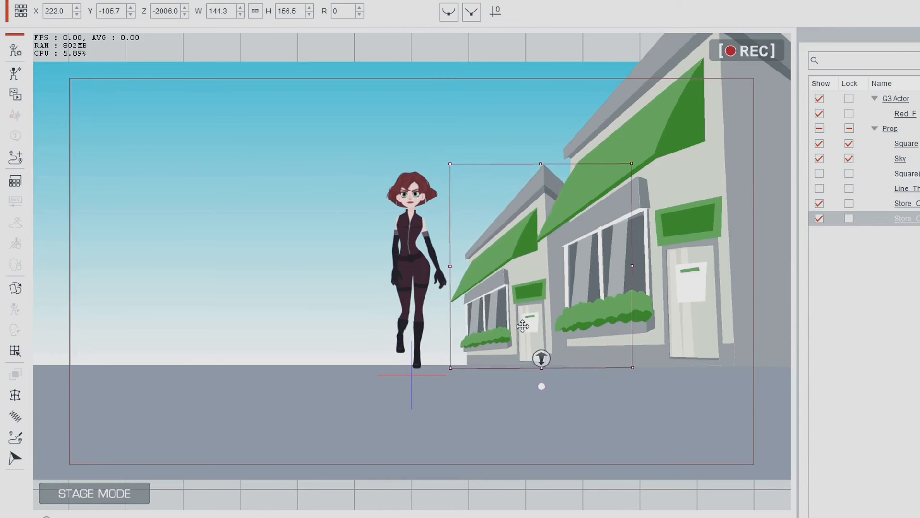
Step: Nudge the second store to about X 228.1, Y -106.7, and duplicate it as a third store farther back at about Z -5717.5
{"action": "left_click_drag", "start_coordinate": [522, 324], "coordinate": [526, 325]}
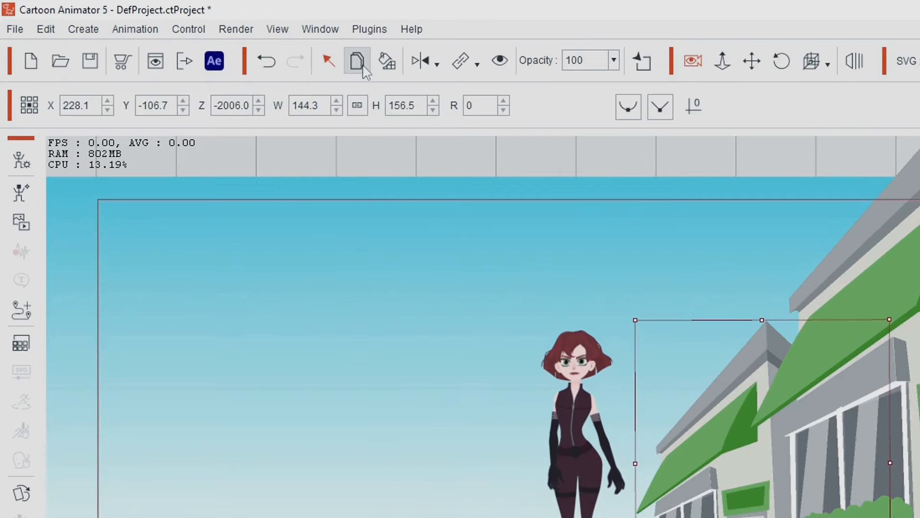
{"action": "left_click", "coordinate": [363, 66]}
{"action": "left_click_drag", "start_coordinate": [544, 358], "coordinate": [452, 364]}
{"action": "left_click_drag", "start_coordinate": [458, 324], "coordinate": [469, 321]}
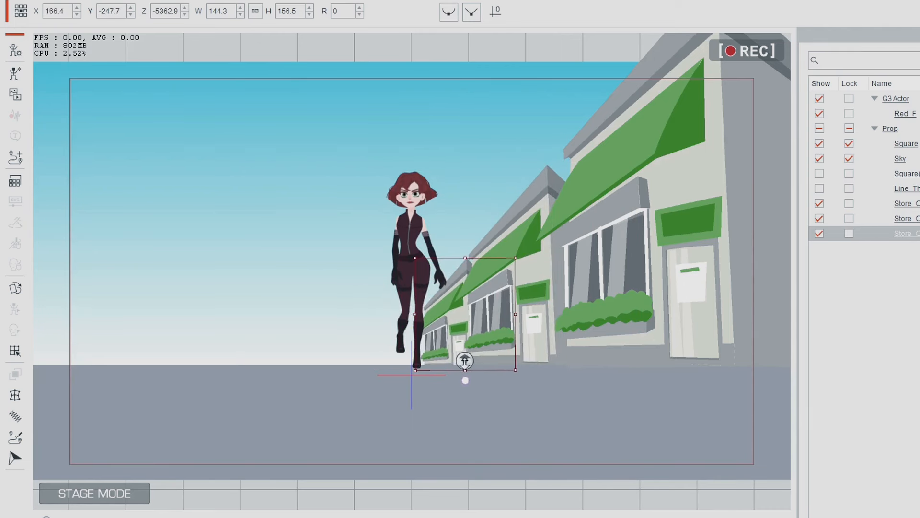
{"action": "left_click_drag", "start_coordinate": [464, 359], "coordinate": [482, 254]}
{"action": "left_click_drag", "start_coordinate": [432, 327], "coordinate": [427, 331]}
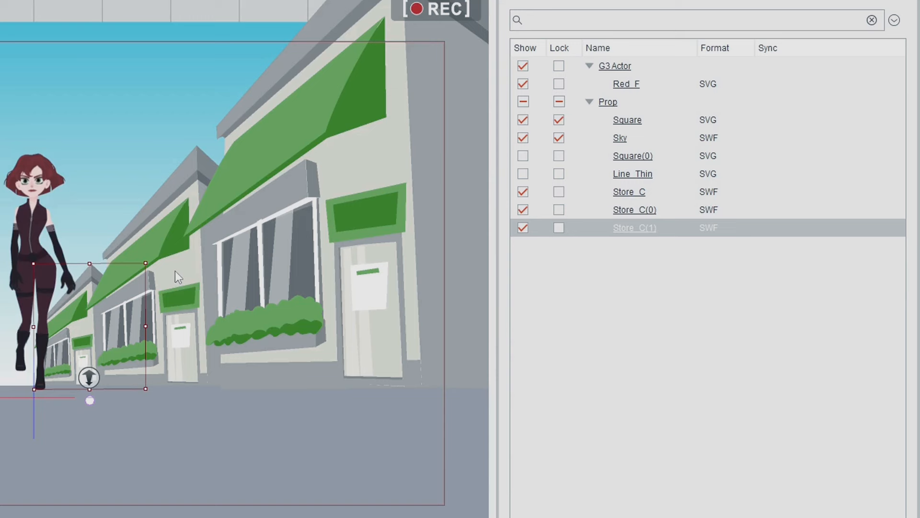
Step: Narrow all three stores to width about 127.4 and close their gaps, moving the second to about X 312.1 and the third to about X 337.1
{"action": "left_click", "coordinate": [646, 194], "text": "shift"}
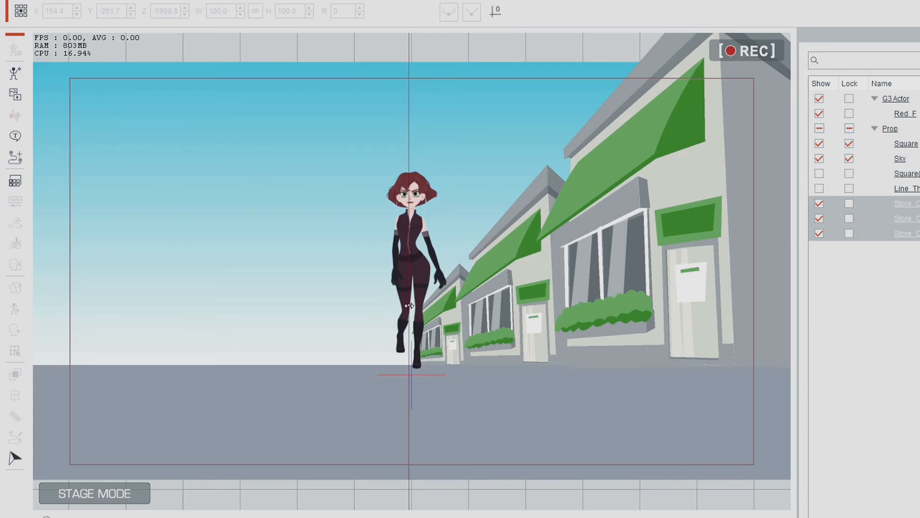
{"action": "left_click_drag", "start_coordinate": [410, 305], "coordinate": [521, 319]}
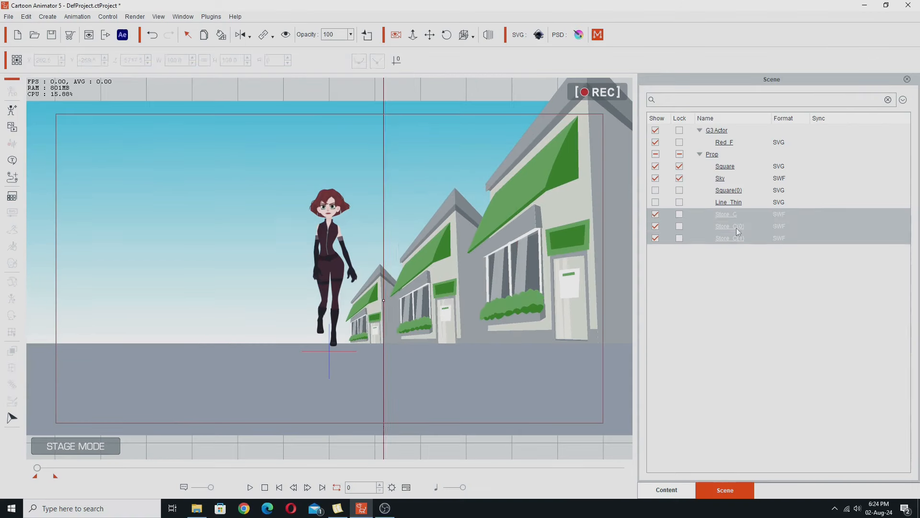
{"action": "left_click", "coordinate": [736, 226]}
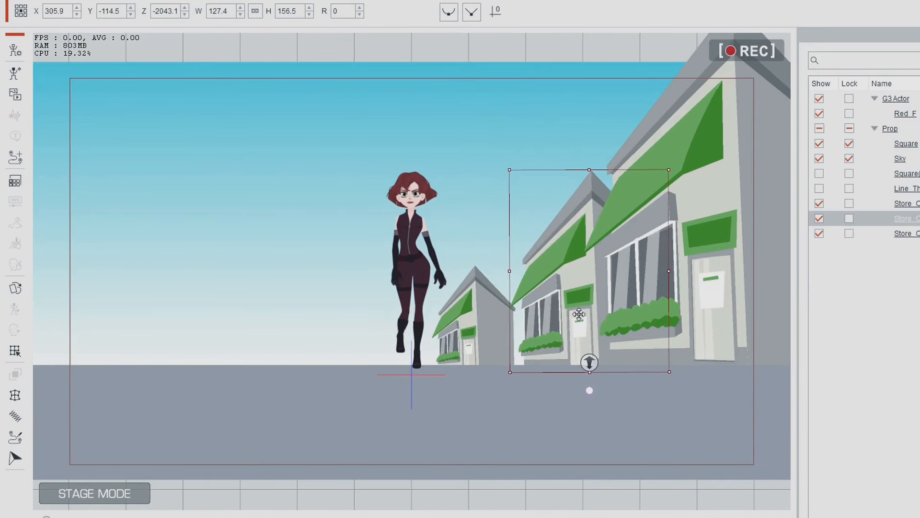
{"action": "left_click_drag", "start_coordinate": [469, 312], "coordinate": [509, 312]}
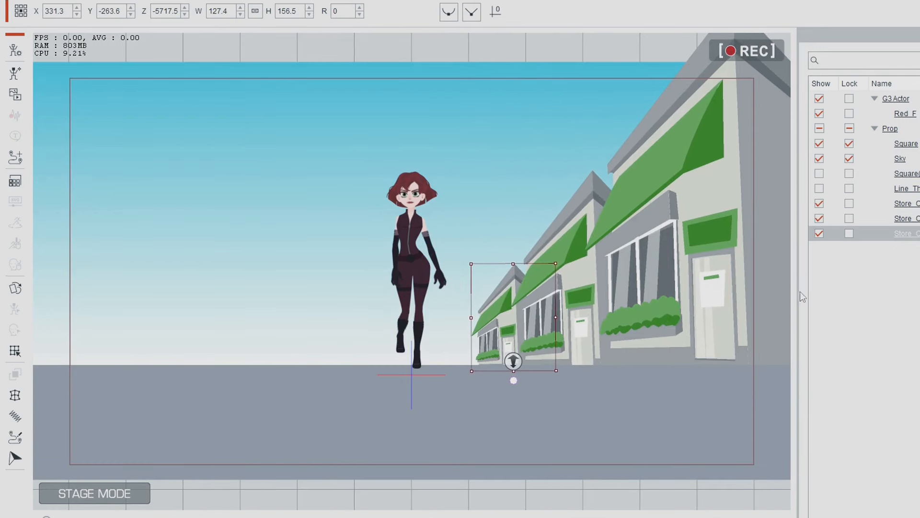
{"action": "left_click", "coordinate": [647, 317]}
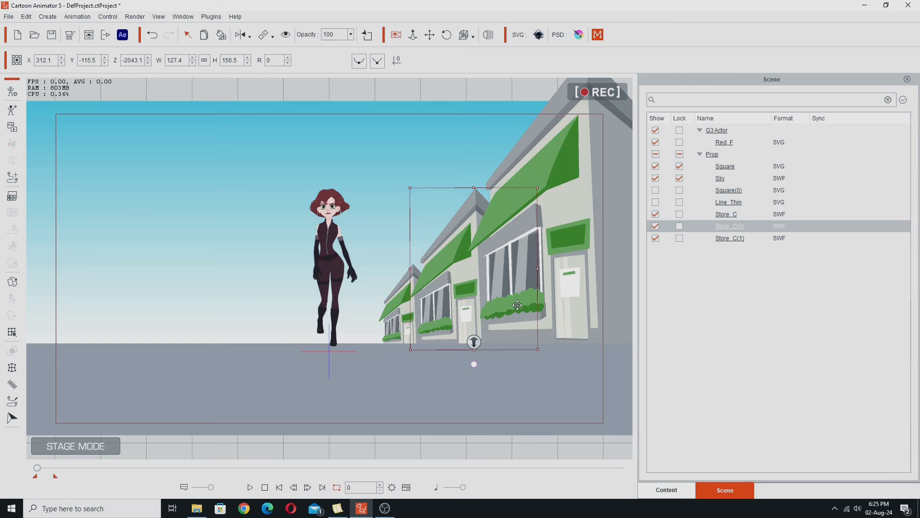
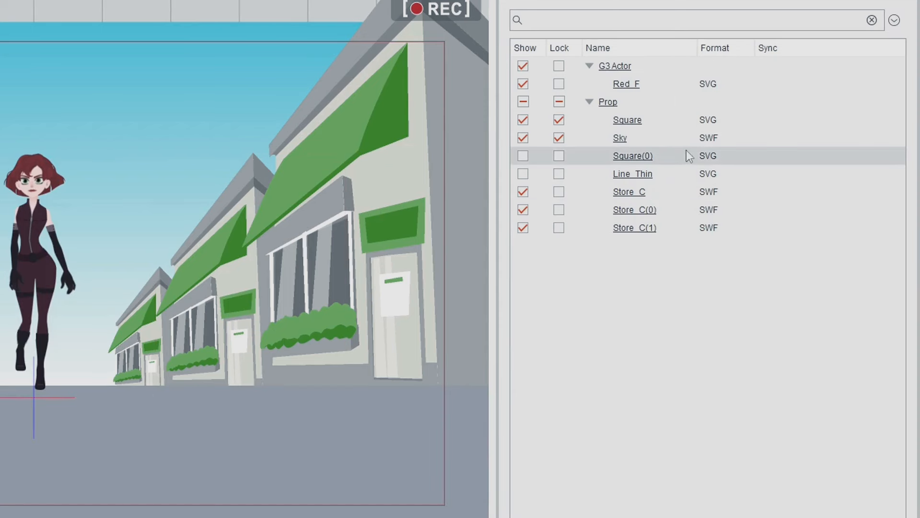
Step: Show the Square(0) prop and push the front store back at frame 57 to about X 300.0, Y -99.7, Z -1679.0
{"action": "left_click", "coordinate": [524, 156]}
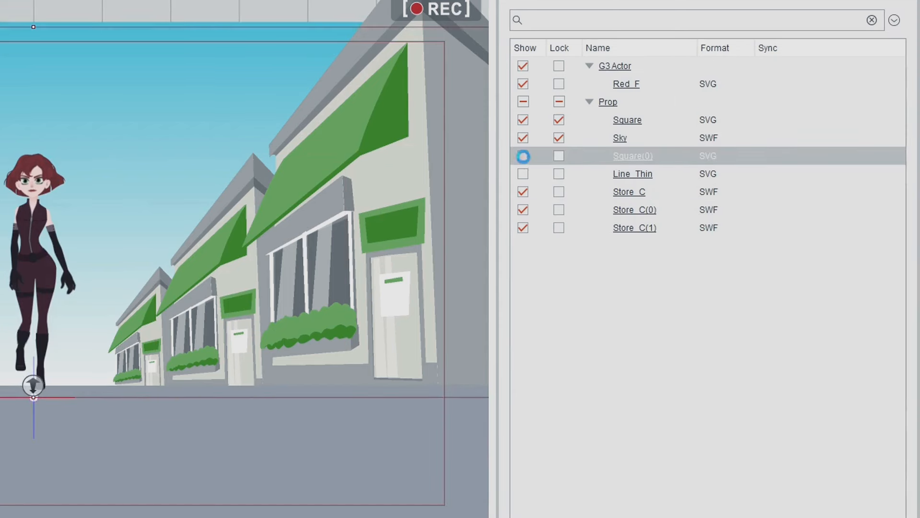
{"action": "left_click", "coordinate": [625, 191]}
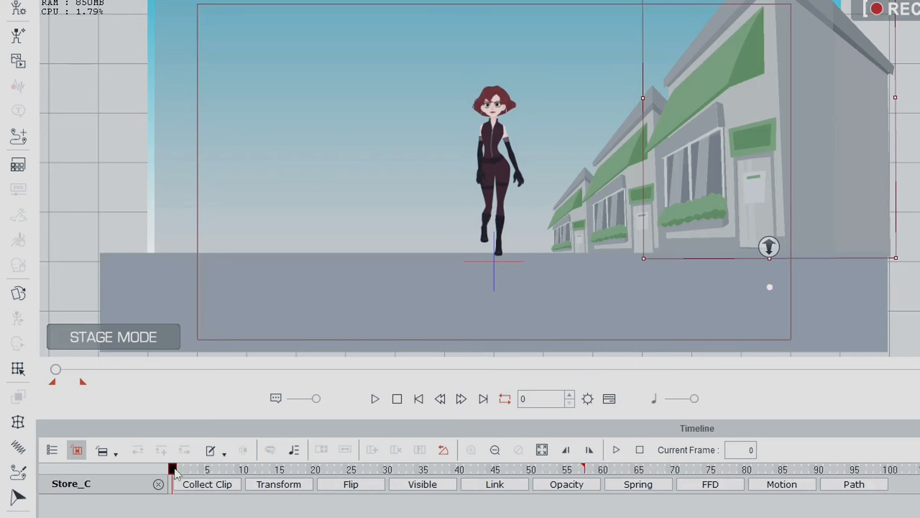
{"action": "left_click_drag", "start_coordinate": [175, 475], "coordinate": [582, 498]}
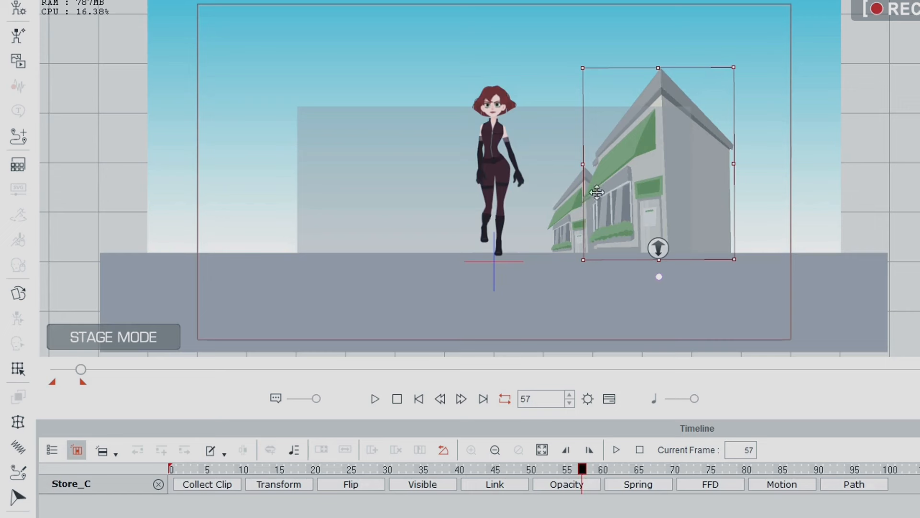
{"action": "left_click", "coordinate": [565, 469]}
{"action": "left_click_drag", "start_coordinate": [563, 472], "coordinate": [294, 470]}
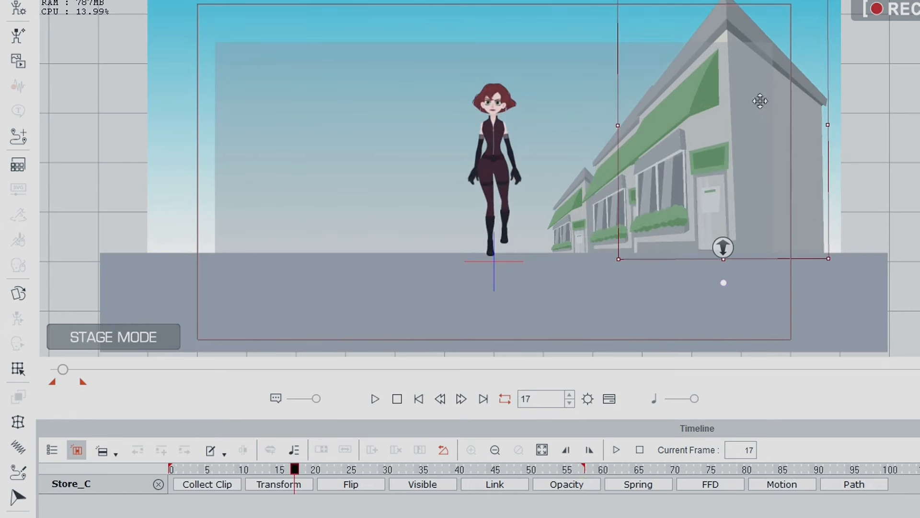
{"action": "left_click_drag", "start_coordinate": [303, 467], "coordinate": [583, 503]}
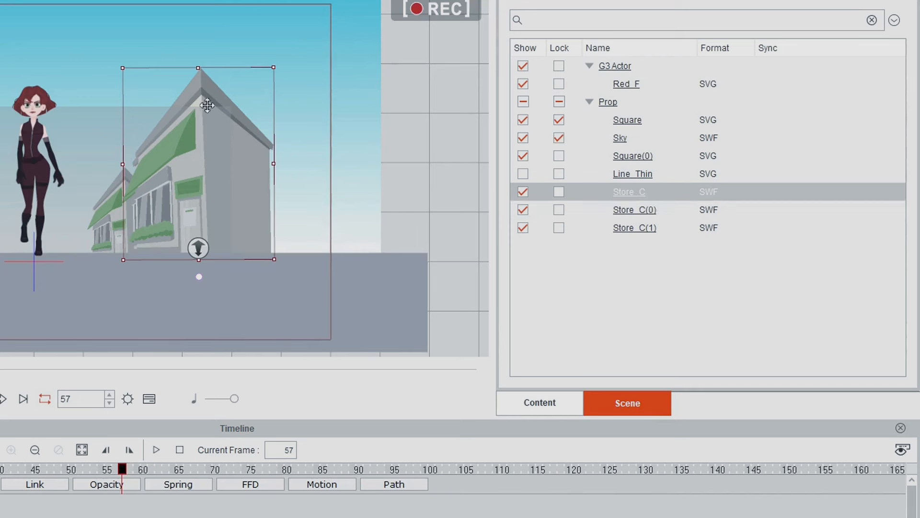
Step: Set the front store's Z at frame 57 to the second store's value, -2043.1
{"action": "left_click", "coordinate": [637, 208]}
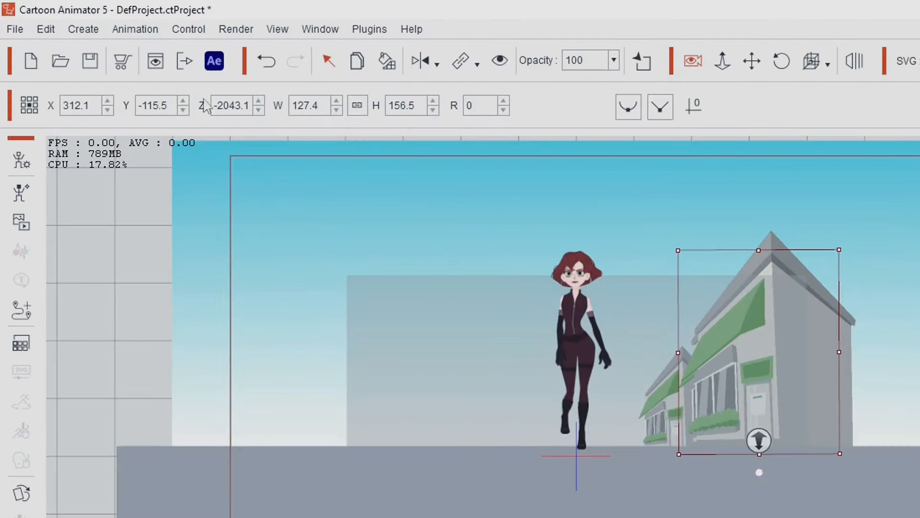
{"action": "double_click", "coordinate": [232, 105]}
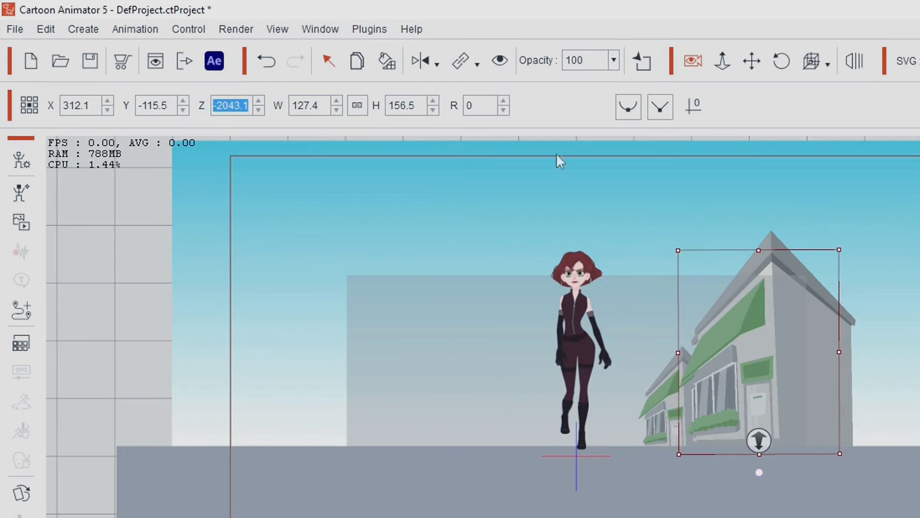
{"action": "left_click", "coordinate": [631, 191]}
{"action": "double_click", "coordinate": [233, 106]}
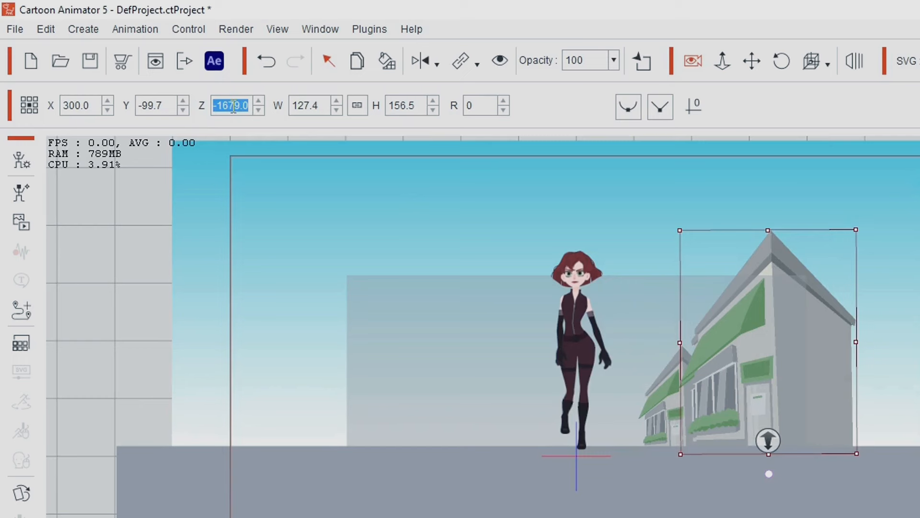
{"action": "type", "text": "-2043.1"}
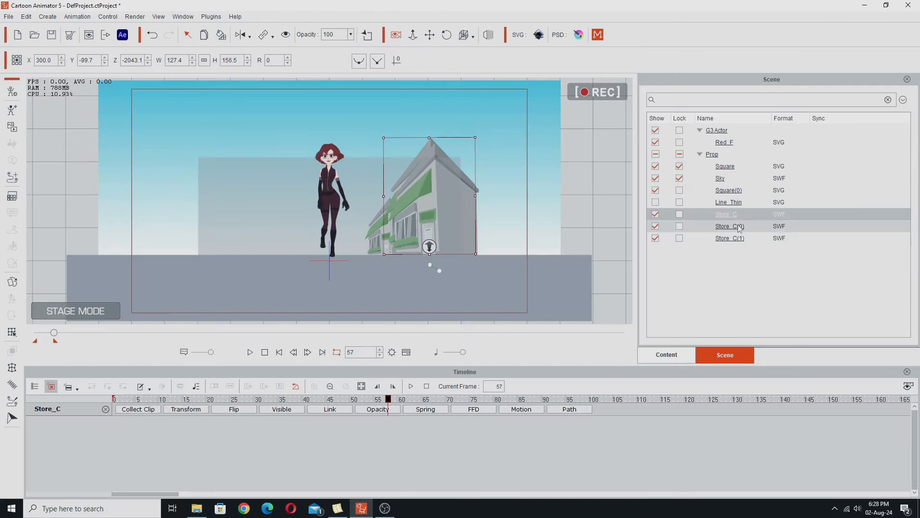
Step: Match the front store's Y at frame 57 to the second store by setting it to -115.5
{"action": "left_click", "coordinate": [736, 226]}
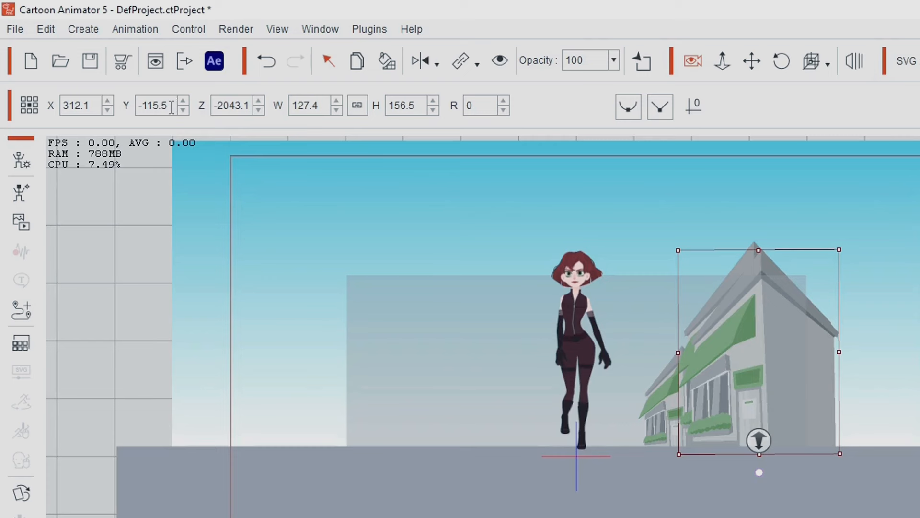
{"action": "double_click", "coordinate": [158, 105]}
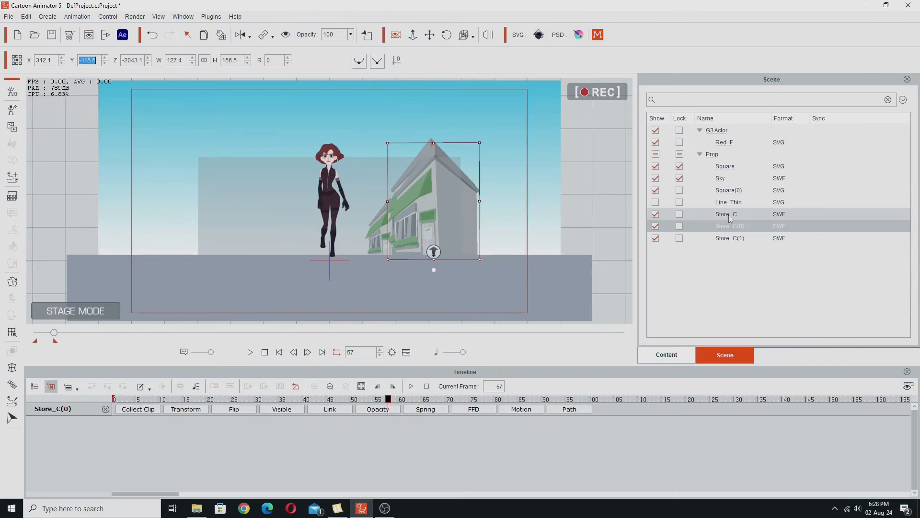
{"action": "left_click", "coordinate": [728, 216]}
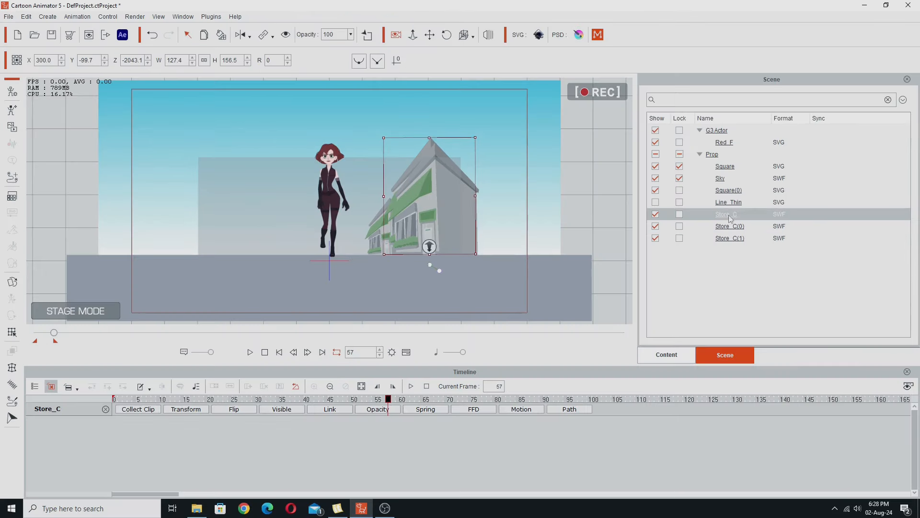
{"action": "double_click", "coordinate": [84, 61]}
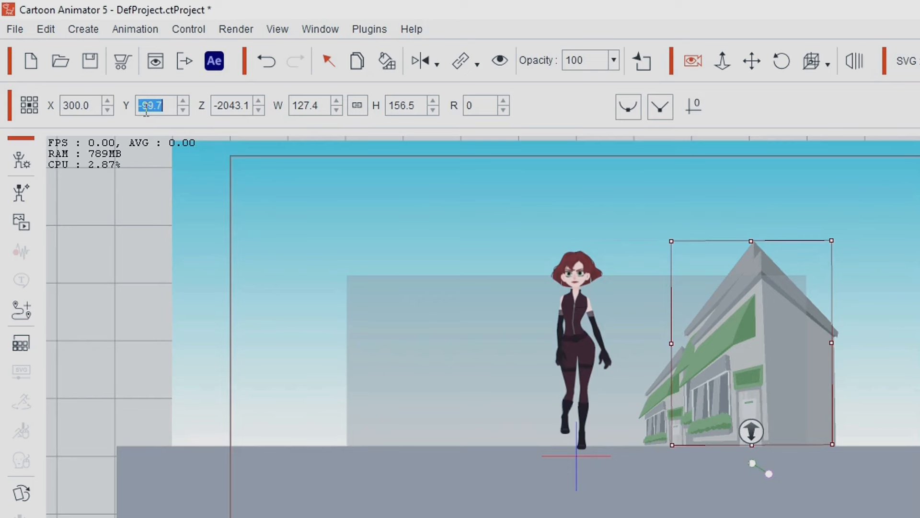
{"action": "type", "text": "-115.5"}
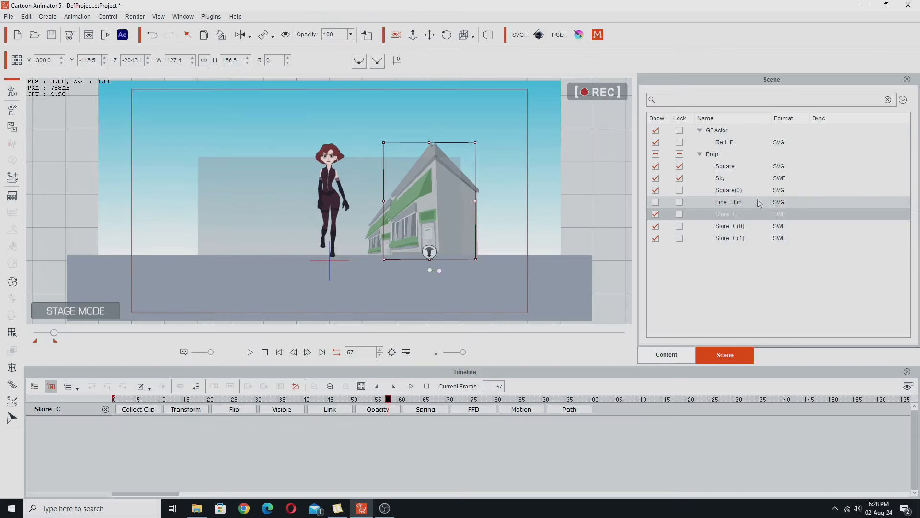
Step: Copy the second store's X of 312.1 to the front store at frame 57 and scrub through the front store's movement
{"action": "left_click", "coordinate": [731, 226]}
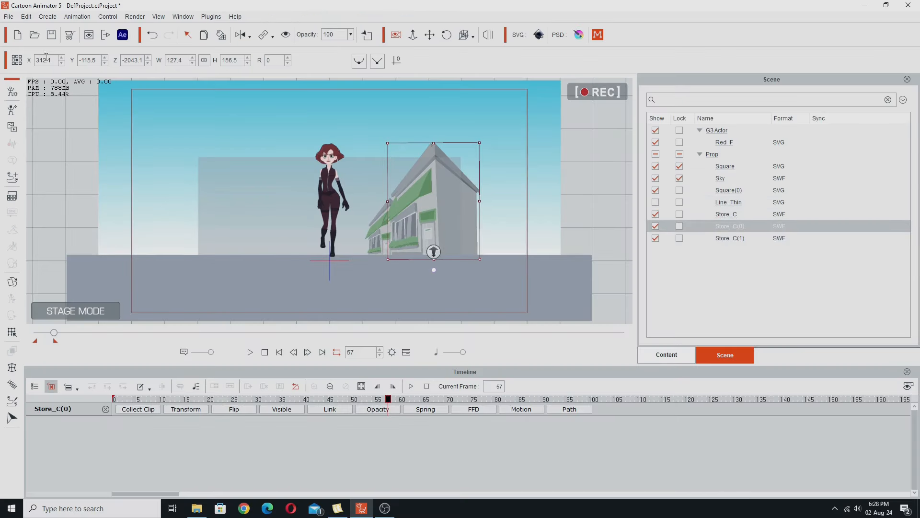
{"action": "double_click", "coordinate": [44, 61]}
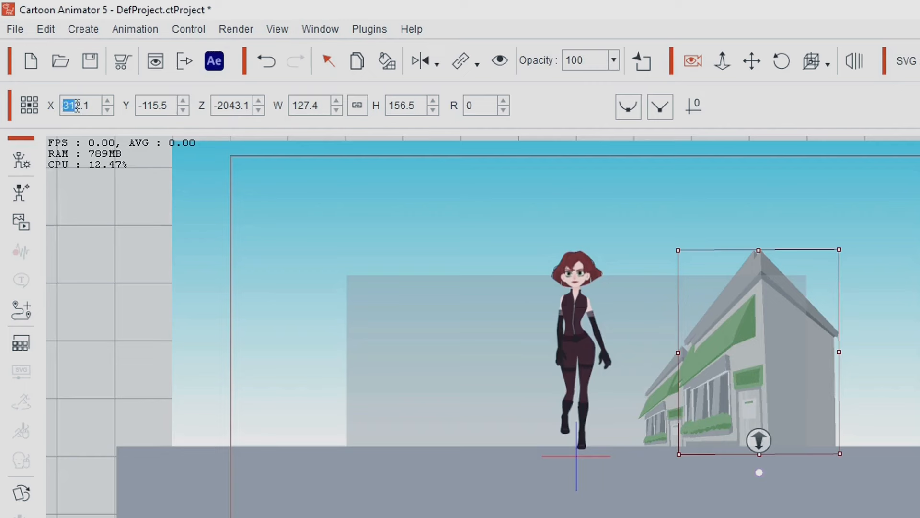
{"action": "triple_click", "coordinate": [77, 105]}
{"action": "double_click", "coordinate": [77, 106]}
{"action": "triple_click", "coordinate": [78, 105]}
{"action": "key", "text": "ctrl+c"}
{"action": "type", "text": "300"}
{"action": "key", "text": "Return"}
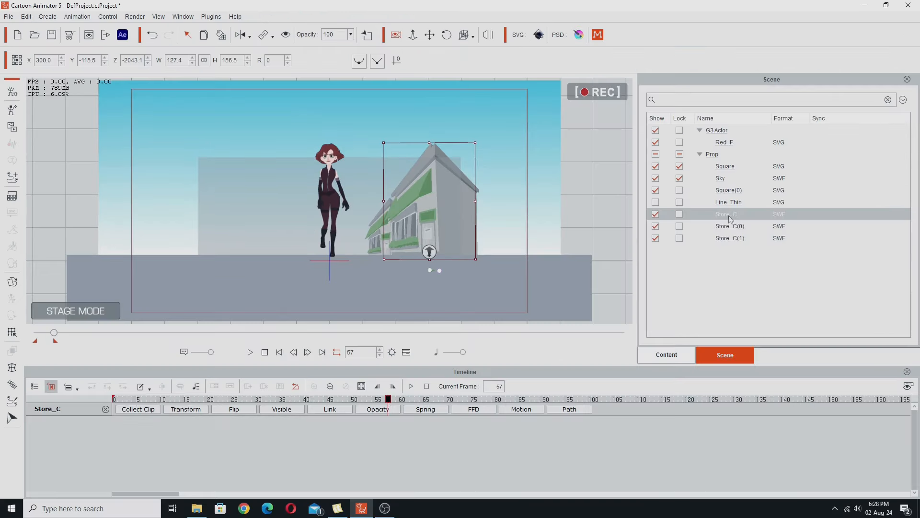
{"action": "triple_click", "coordinate": [42, 60]}
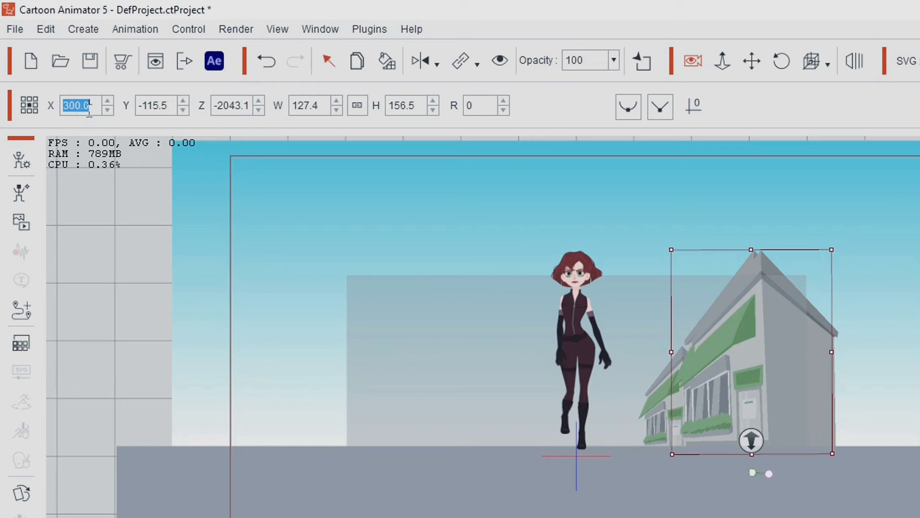
{"action": "key", "text": "ctrl+v"}
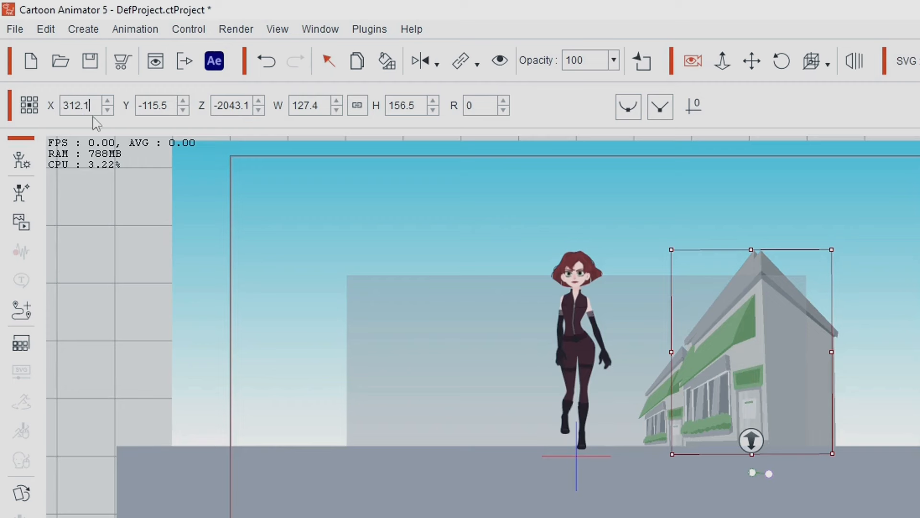
{"action": "key", "text": "Return"}
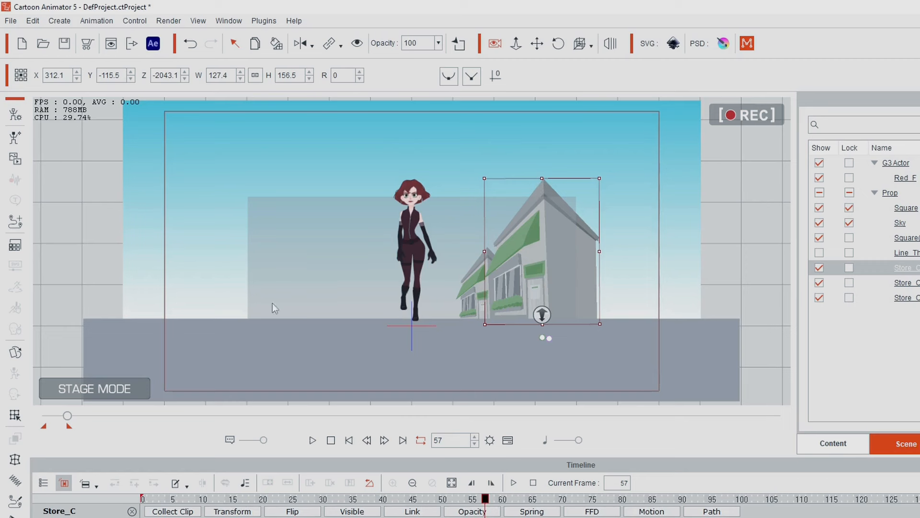
{"action": "left_click", "coordinate": [451, 500]}
{"action": "left_click_drag", "start_coordinate": [541, 472], "coordinate": [39, 461]}
{"action": "left_click_drag", "start_coordinate": [163, 468], "coordinate": [576, 471]}
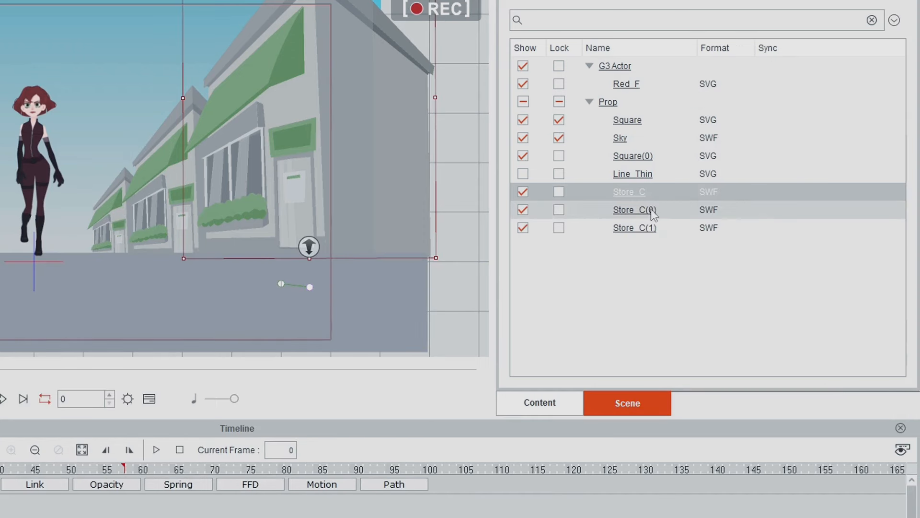
Step: Set the second store's Z at frame 57 to the third store's value, -5717.5
{"action": "left_click", "coordinate": [881, 210]}
{"action": "left_click", "coordinate": [876, 226]}
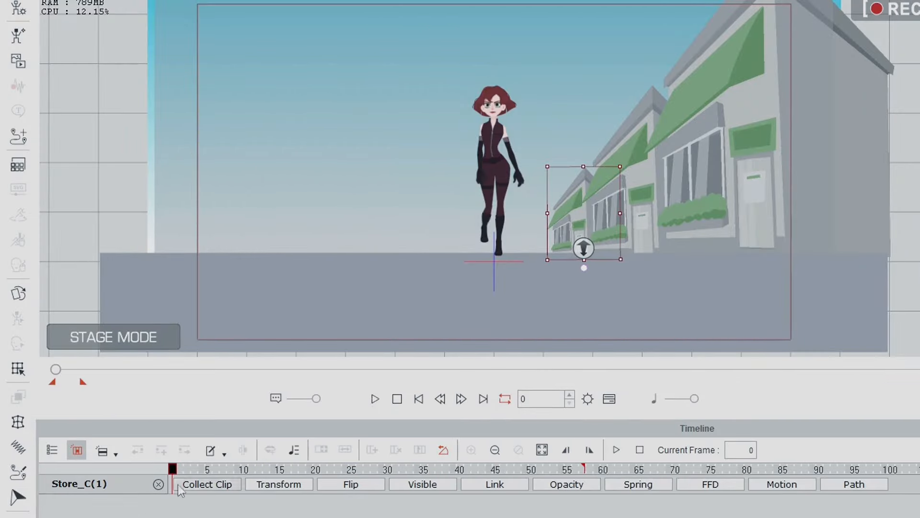
{"action": "left_click_drag", "start_coordinate": [173, 469], "coordinate": [579, 500]}
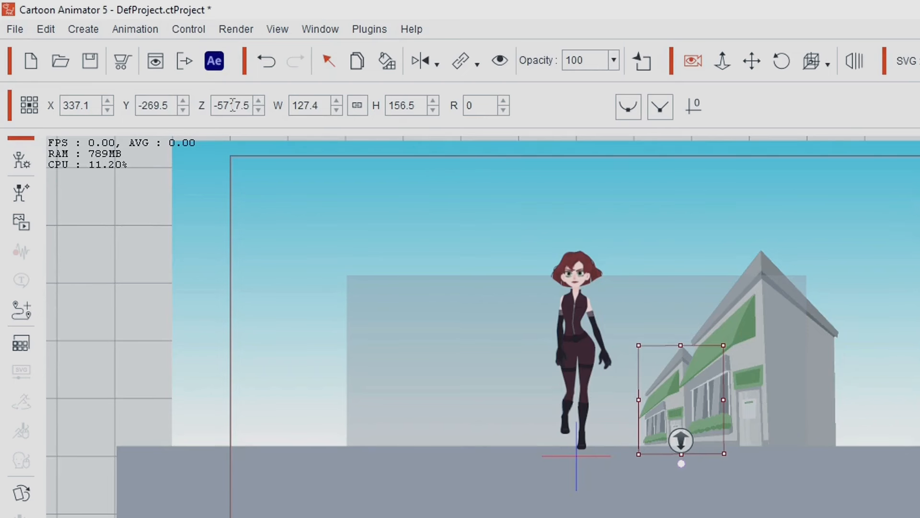
{"action": "triple_click", "coordinate": [232, 106]}
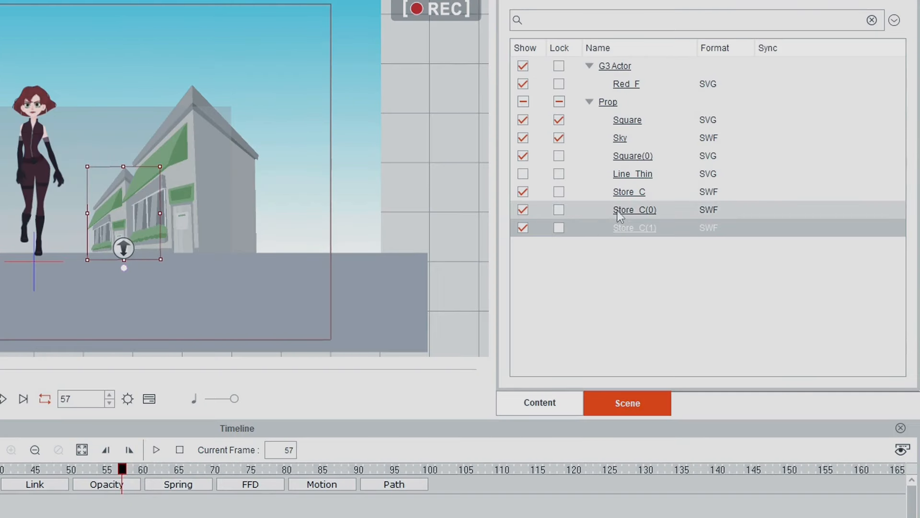
{"action": "left_click", "coordinate": [617, 211]}
{"action": "left_click", "coordinate": [236, 106]}
{"action": "triple_click", "coordinate": [237, 107]}
{"action": "type", "text": "-5717.5"}
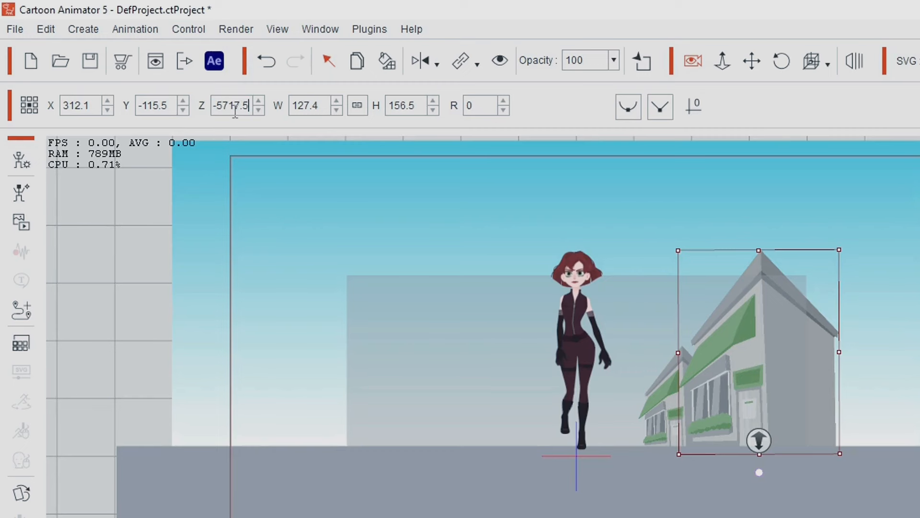
{"action": "key", "text": "Return"}
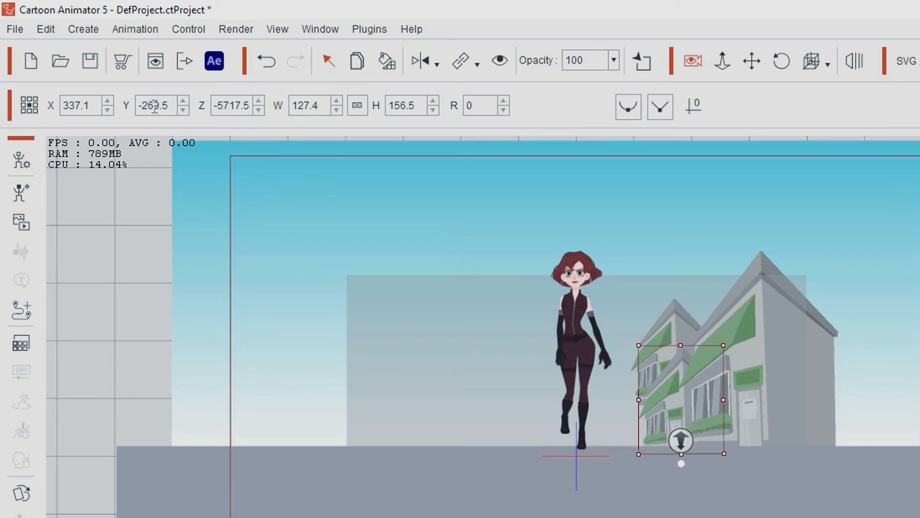
Step: Match the second store's Y at frame 57 to the third store by setting it to -269.5
{"action": "triple_click", "coordinate": [89, 60]}
{"action": "key", "text": "ctrl+c"}
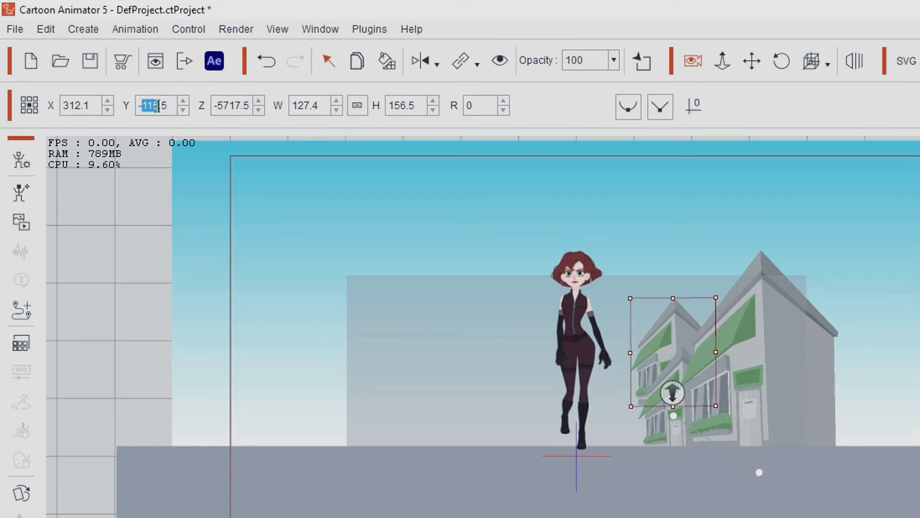
{"action": "triple_click", "coordinate": [153, 107]}
{"action": "key", "text": "ctrl+v"}
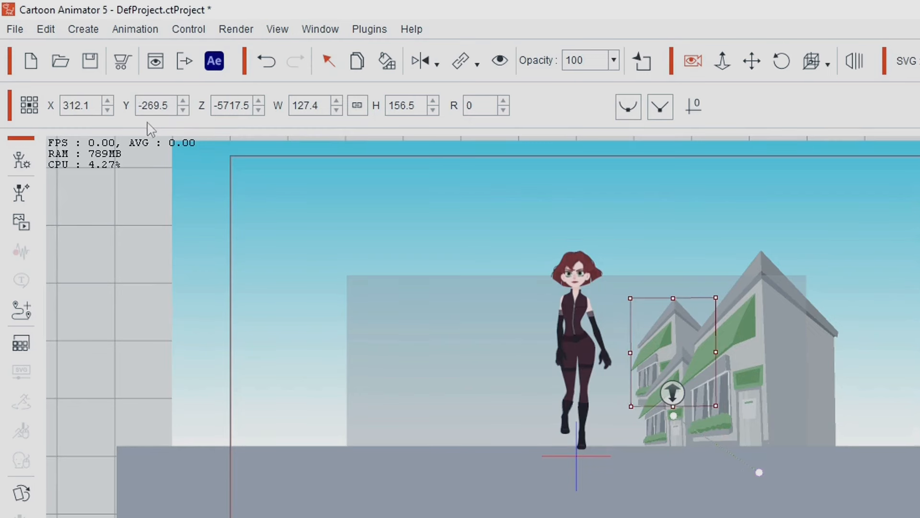
{"action": "key", "text": "Return"}
Step: Copy the third store's X of 337.1 to Store_C(0) at frame 57 and scrub through its movement
{"action": "left_click", "coordinate": [643, 229]}
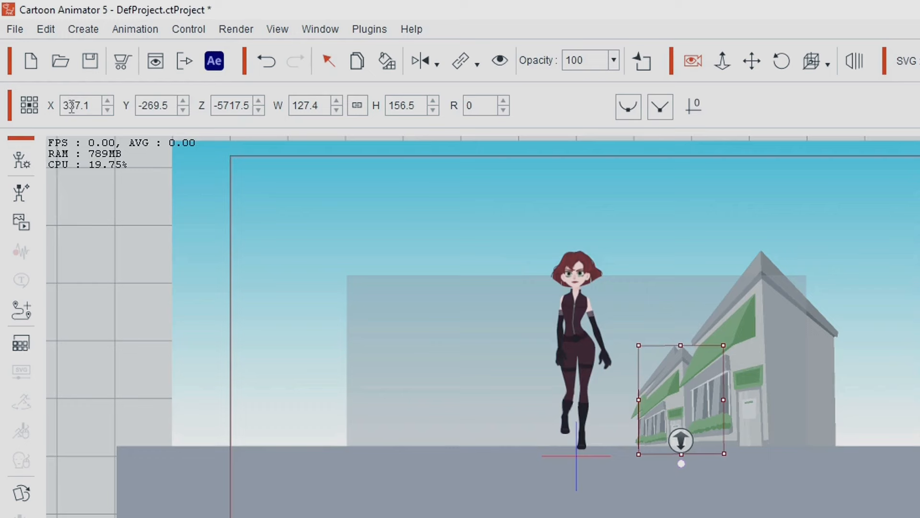
{"action": "triple_click", "coordinate": [71, 106]}
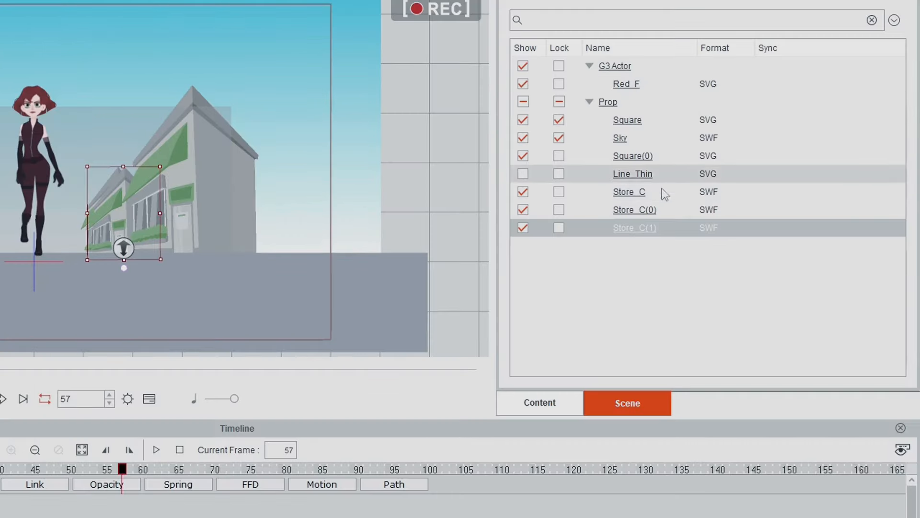
{"action": "left_click", "coordinate": [693, 209]}
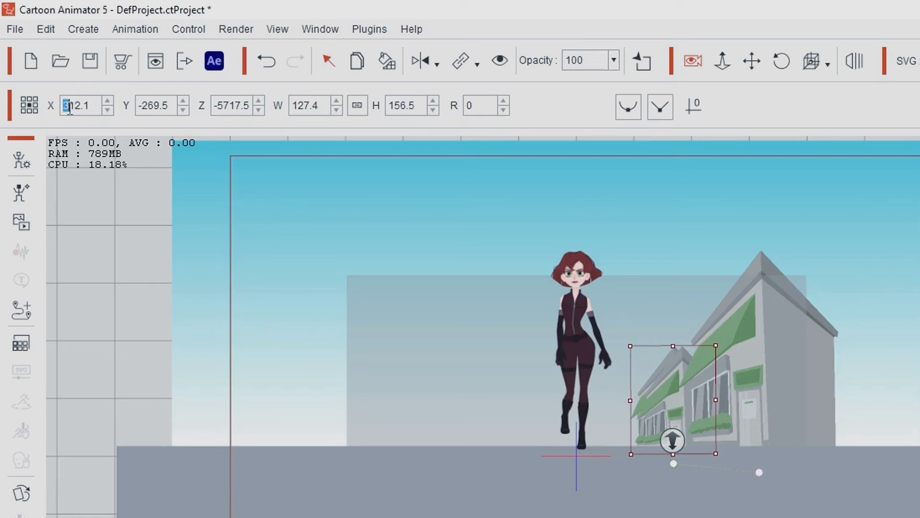
{"action": "triple_click", "coordinate": [70, 107]}
{"action": "type", "text": "337.1"}
{"action": "key", "text": "Return"}
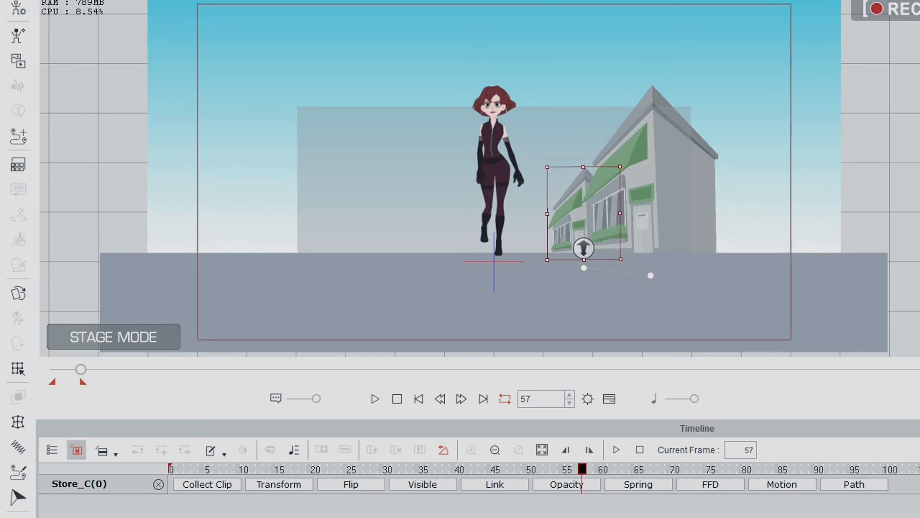
{"action": "mouse_move", "coordinate": [583, 472]}
{"action": "left_mouse_down"}
{"action": "mouse_move", "coordinate": [122, 459]}
{"action": "mouse_move", "coordinate": [477, 471]}
{"action": "mouse_move", "coordinate": [581, 487]}
{"action": "left_mouse_up"}
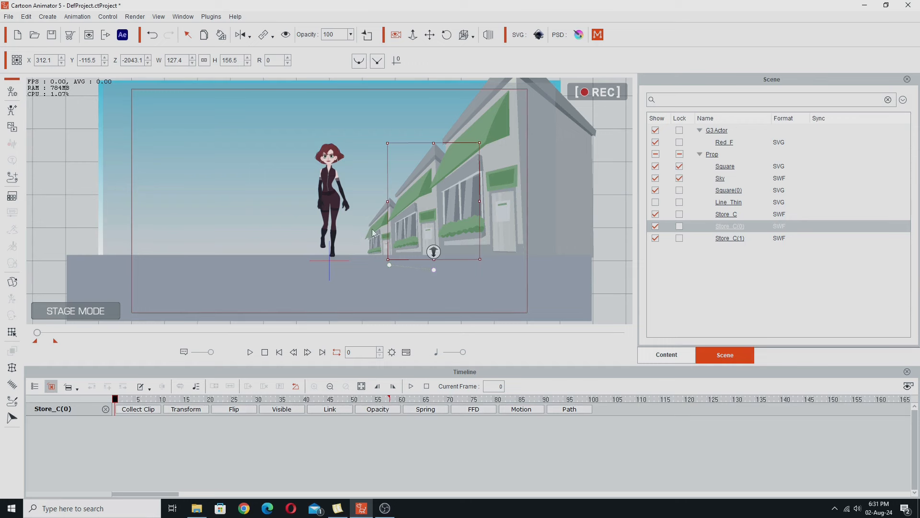
Step: Hide the Square(0) overlay and duplicate the third store, Store_C(1), at frame 0
{"action": "left_click", "coordinate": [661, 194]}
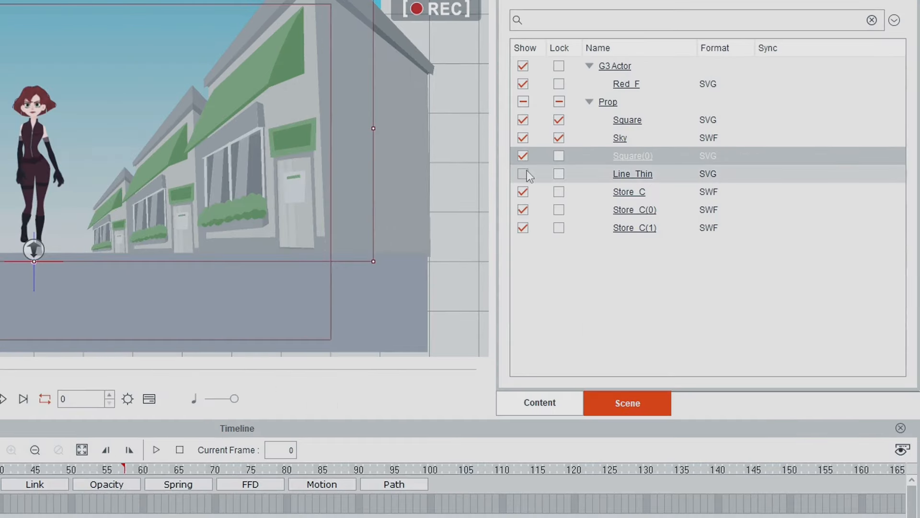
{"action": "left_click", "coordinate": [524, 158]}
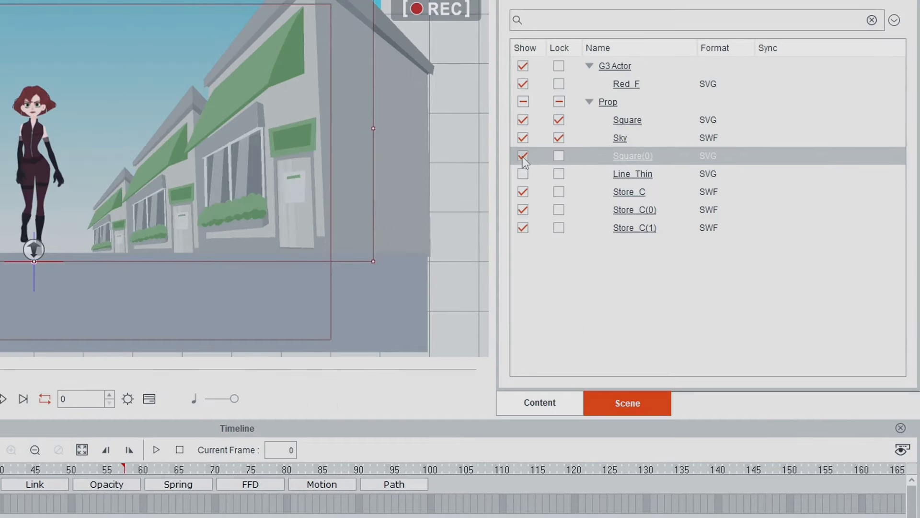
{"action": "left_click", "coordinate": [625, 229]}
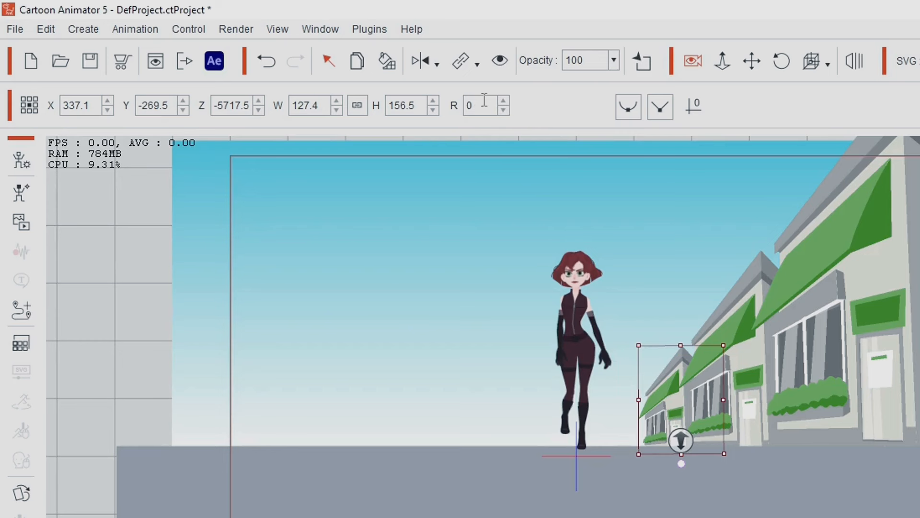
{"action": "left_click", "coordinate": [358, 62]}
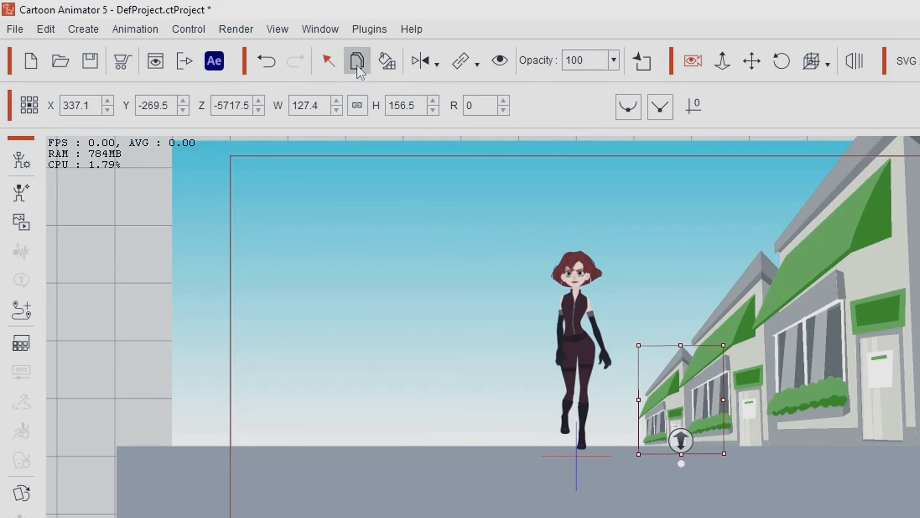
Step: Place the duplicated store behind the third store, pushing it back in depth to a Z of about -9992
{"action": "left_click_drag", "start_coordinate": [672, 410], "coordinate": [634, 410]}
{"action": "left_click_drag", "start_coordinate": [542, 222], "coordinate": [522, 25]}
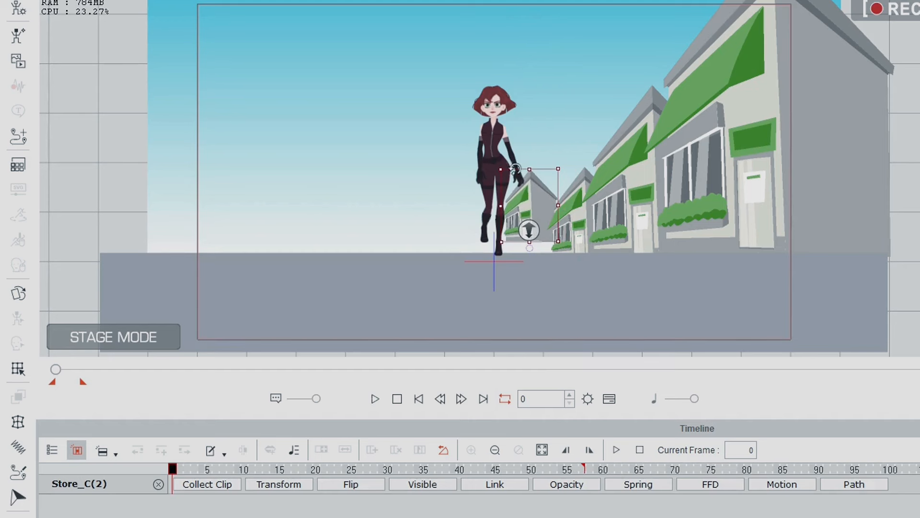
{"action": "left_click_drag", "start_coordinate": [529, 230], "coordinate": [528, 69]}
{"action": "left_click_drag", "start_coordinate": [537, 202], "coordinate": [541, 168]}
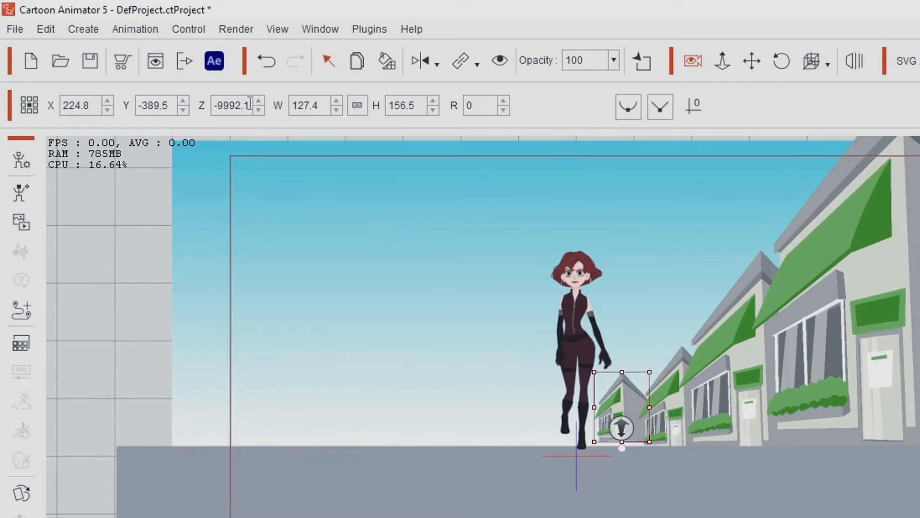
Step: Set the fourth store's Z to -9998 and shift it toward the third store to about X 267, Y -427
{"action": "left_click_drag", "start_coordinate": [235, 105], "coordinate": [250, 103]}
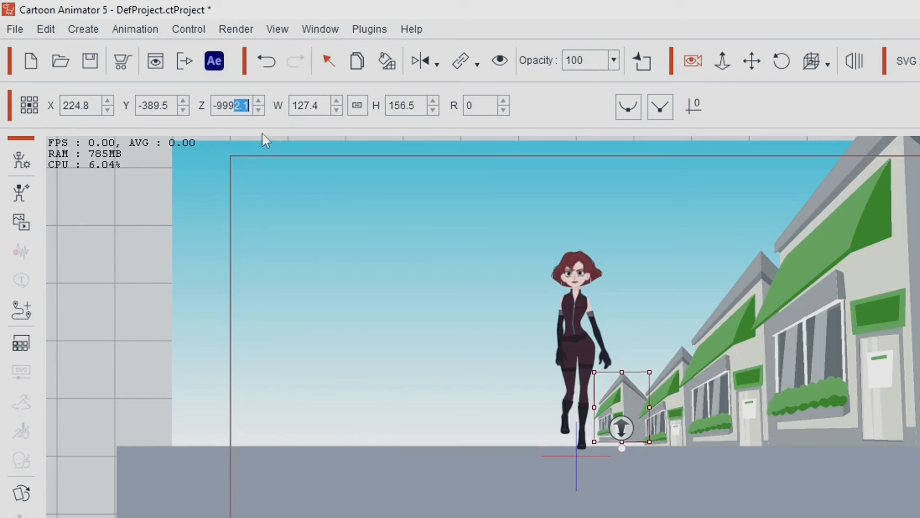
{"action": "type", "text": "8"}
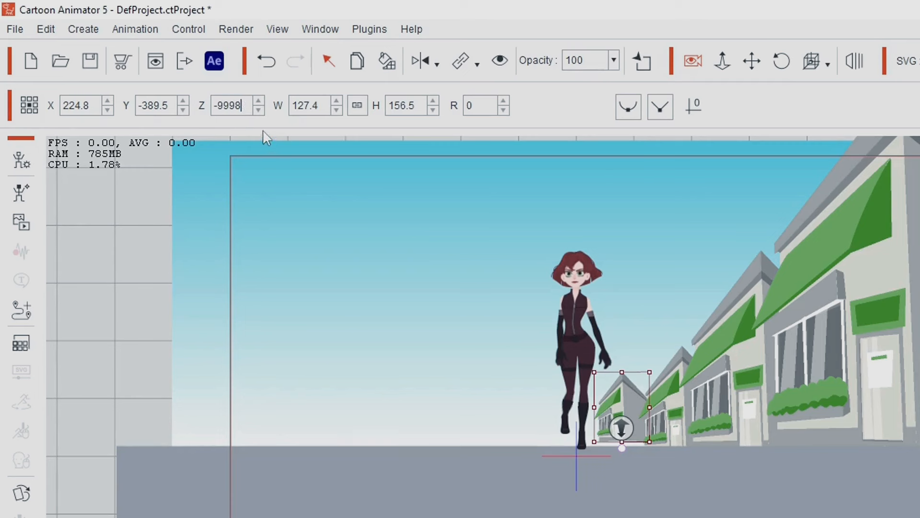
{"action": "left_click", "coordinate": [167, 221]}
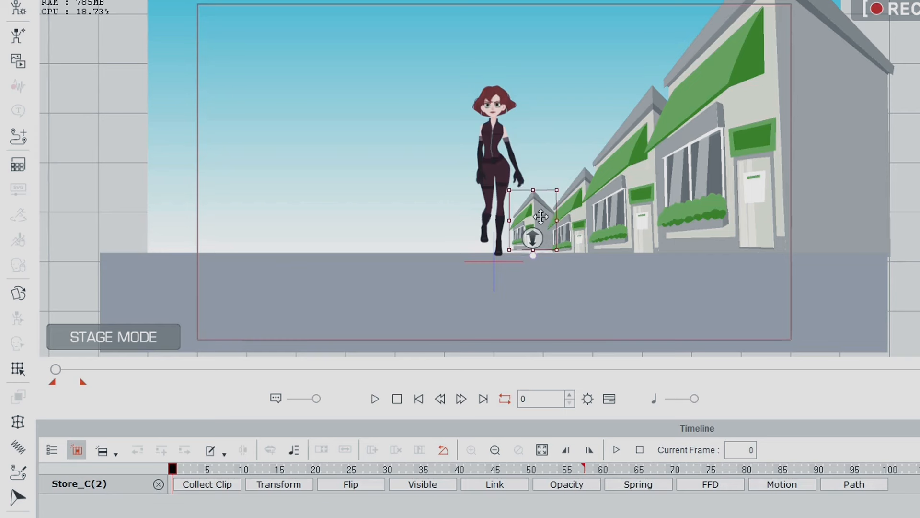
{"action": "mouse_move", "coordinate": [540, 222]}
{"action": "left_mouse_down"}
{"action": "mouse_move", "coordinate": [553, 237]}
{"action": "mouse_move", "coordinate": [549, 222]}
{"action": "left_mouse_up"}
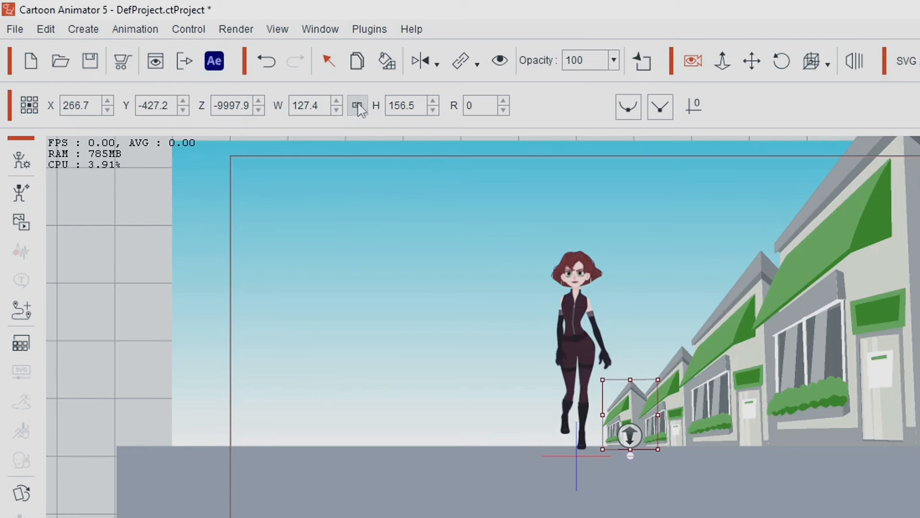
Step: Lock the fourth store's proportions, shrink it to about 87 wide and tuck it behind the third store at about X 300
{"action": "left_click", "coordinate": [358, 106]}
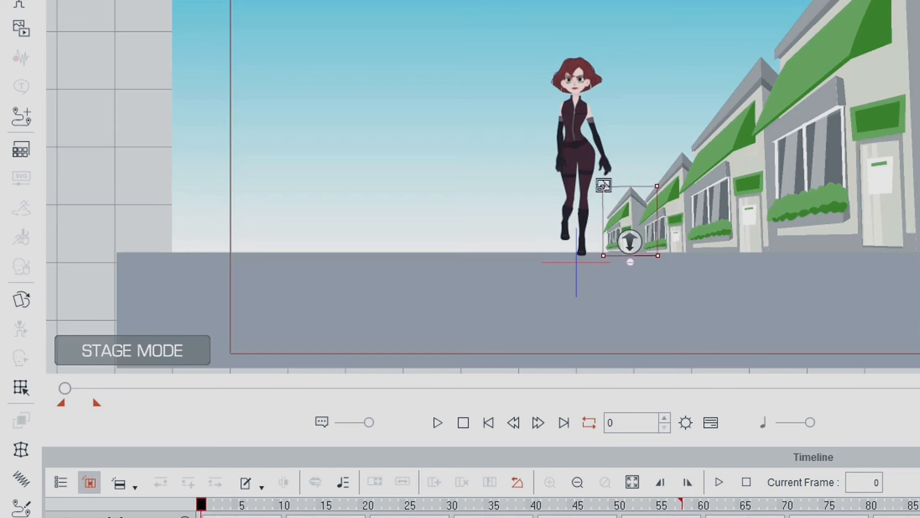
{"action": "left_click_drag", "start_coordinate": [604, 378], "coordinate": [607, 387]}
{"action": "left_click_drag", "start_coordinate": [607, 195], "coordinate": [642, 224]}
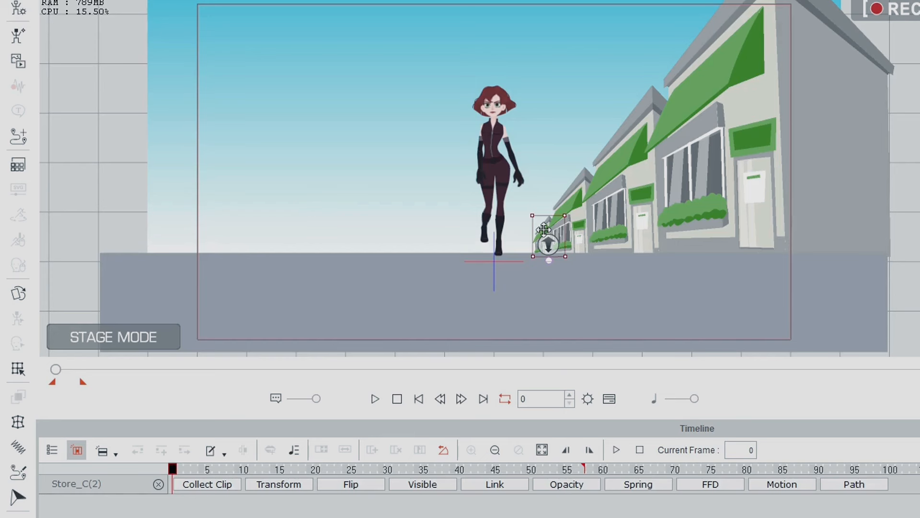
{"action": "left_click_drag", "start_coordinate": [634, 225], "coordinate": [631, 226]}
{"action": "left_click_drag", "start_coordinate": [541, 230], "coordinate": [542, 230]}
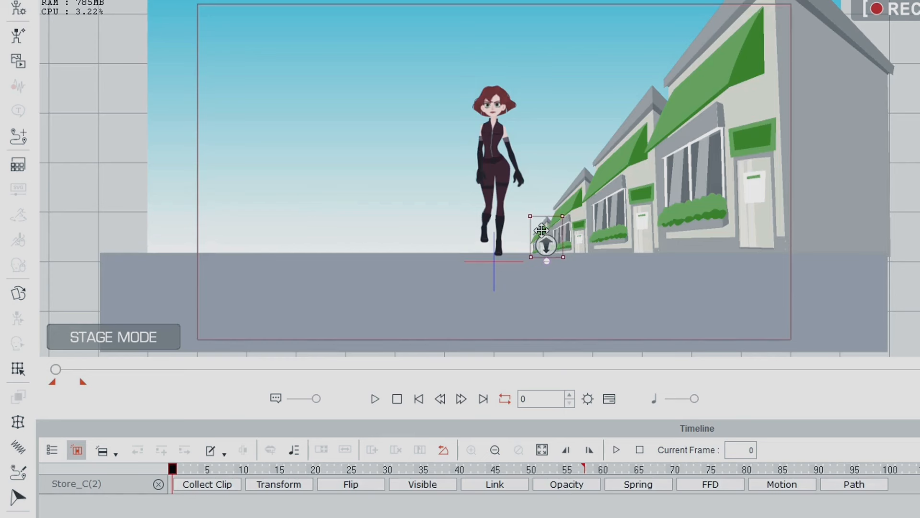
Step: Show the Square(0) overlay again and go to frame 57 with Store_C(1) selected
{"action": "left_click", "coordinate": [581, 199]}
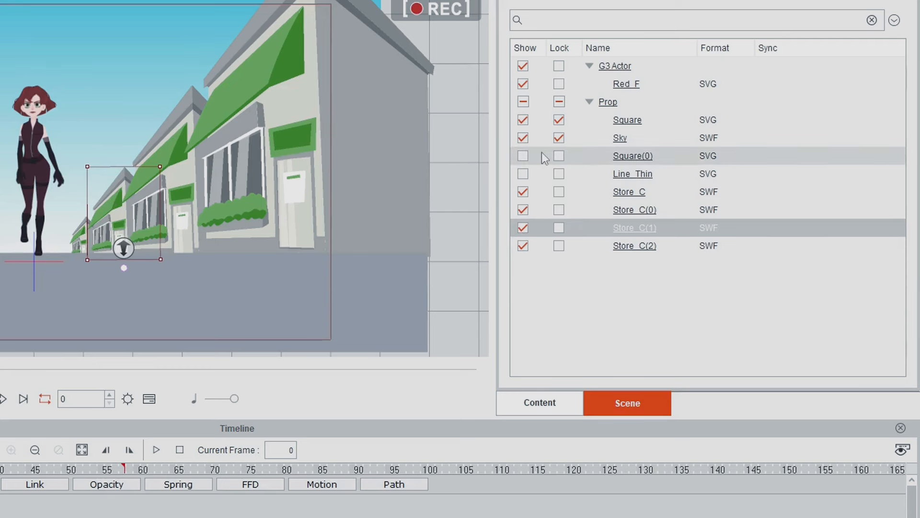
{"action": "left_click", "coordinate": [522, 155]}
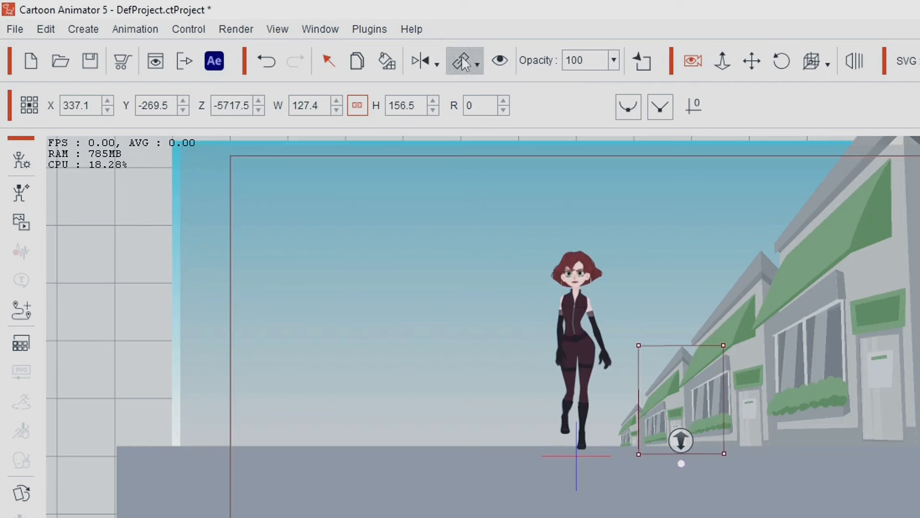
{"action": "left_click", "coordinate": [463, 62]}
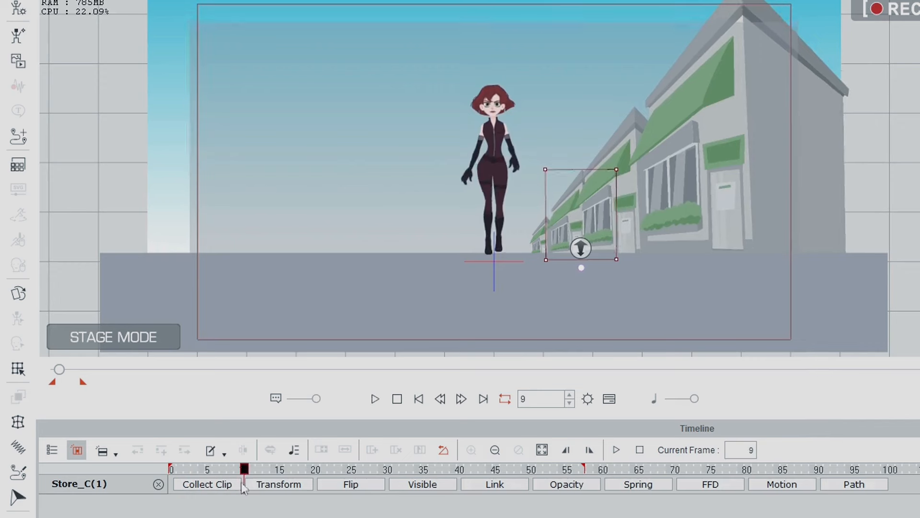
{"action": "left_click_drag", "start_coordinate": [243, 481], "coordinate": [580, 511]}
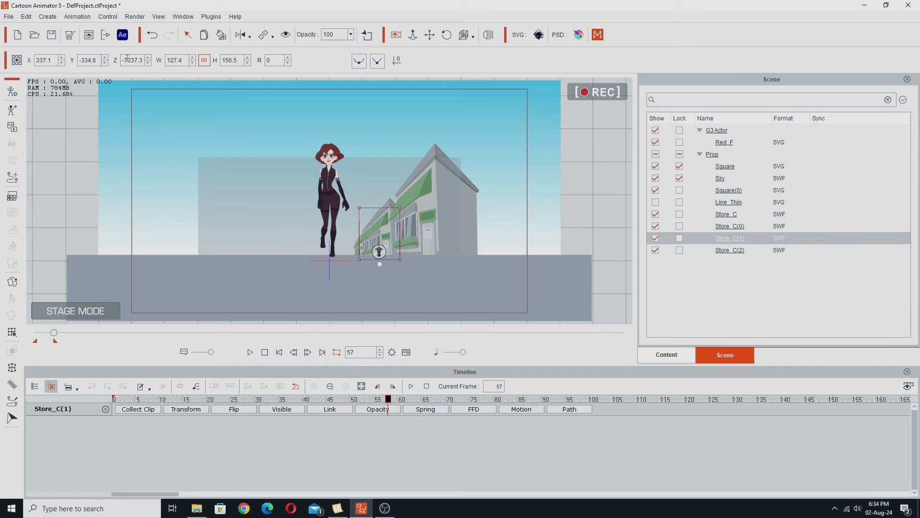
Step: Match Store_C(1)'s width at frame 57 to the fourth store by setting it to 87.3 with proportions locked
{"action": "left_click", "coordinate": [733, 252]}
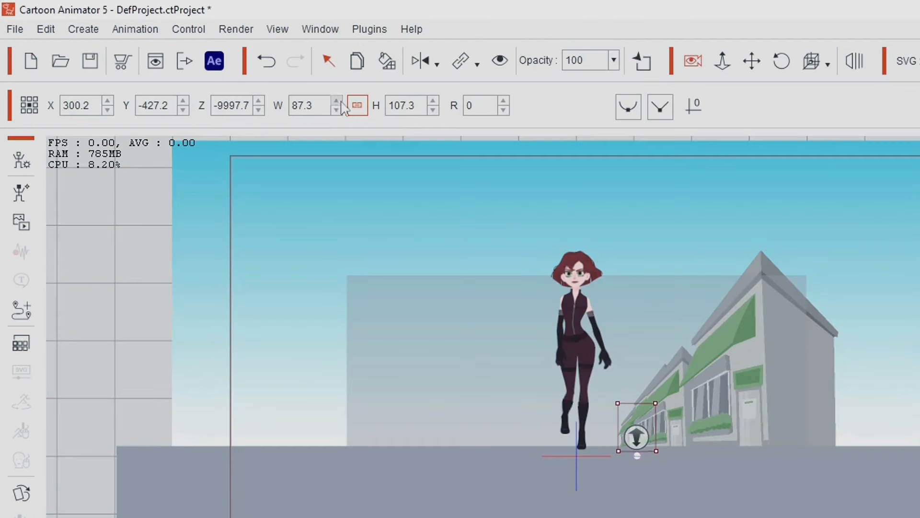
{"action": "double_click", "coordinate": [305, 104]}
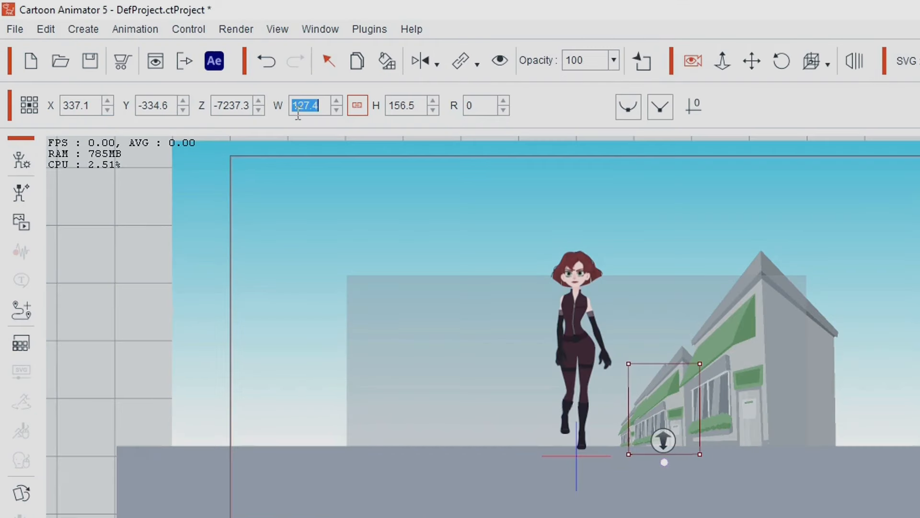
{"action": "type", "text": "87.3"}
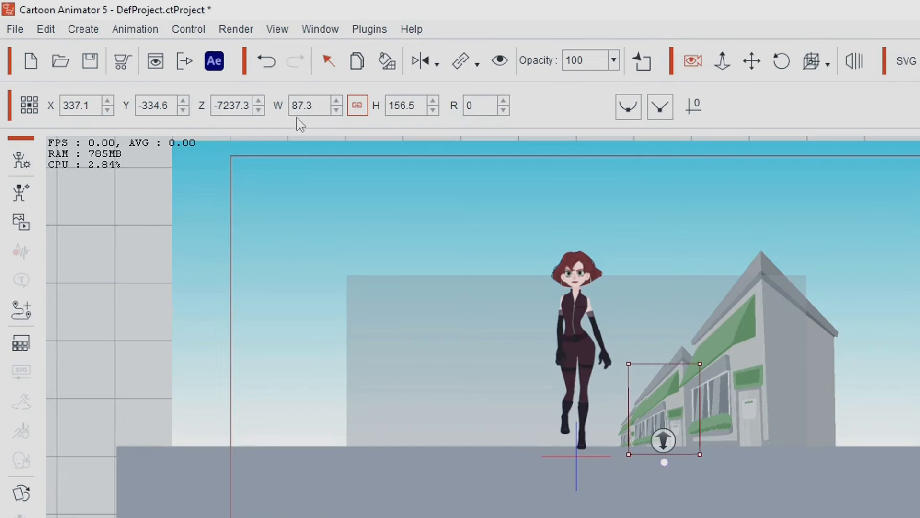
{"action": "key", "text": "Return"}
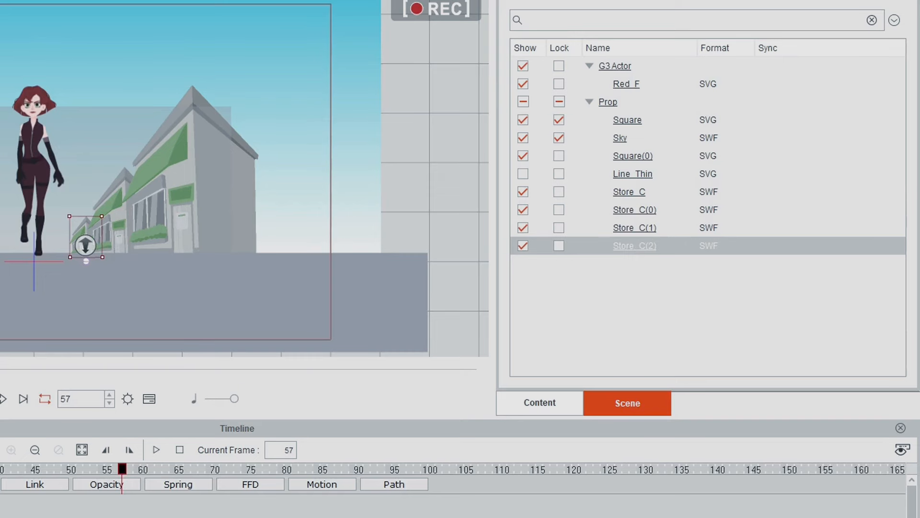
Step: Set Store_C(1)'s Z to -9997.7 and Y to -427.2 at frame 57, matching the fourth store
{"action": "left_click", "coordinate": [634, 228]}
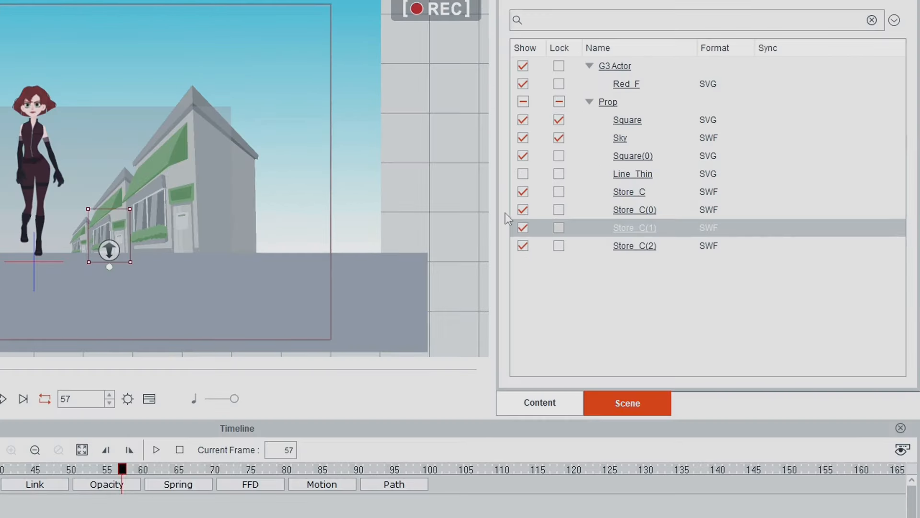
{"action": "type", "text": "-9997.7"}
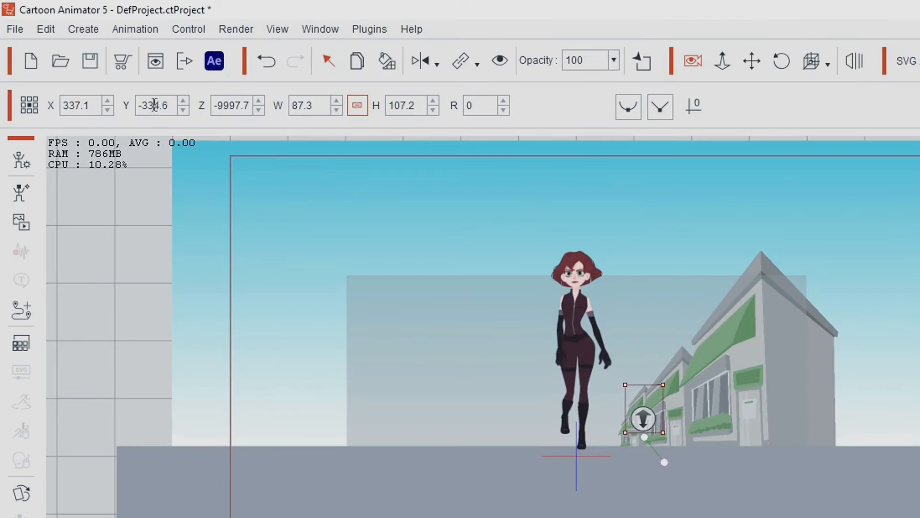
{"action": "left_click", "coordinate": [155, 104]}
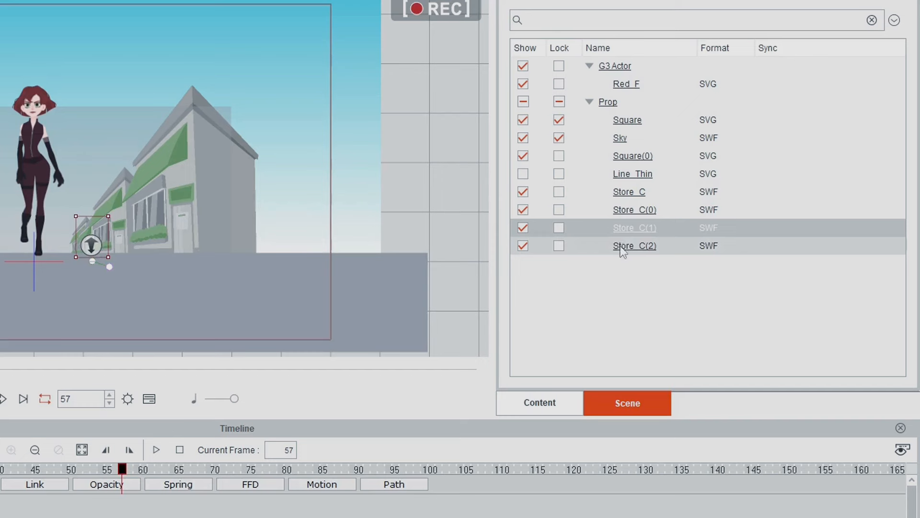
Step: Copy the fourth store's X of 300.2 to Store_C(1) at frame 57 and scrub through the store movement
{"action": "left_click", "coordinate": [623, 245]}
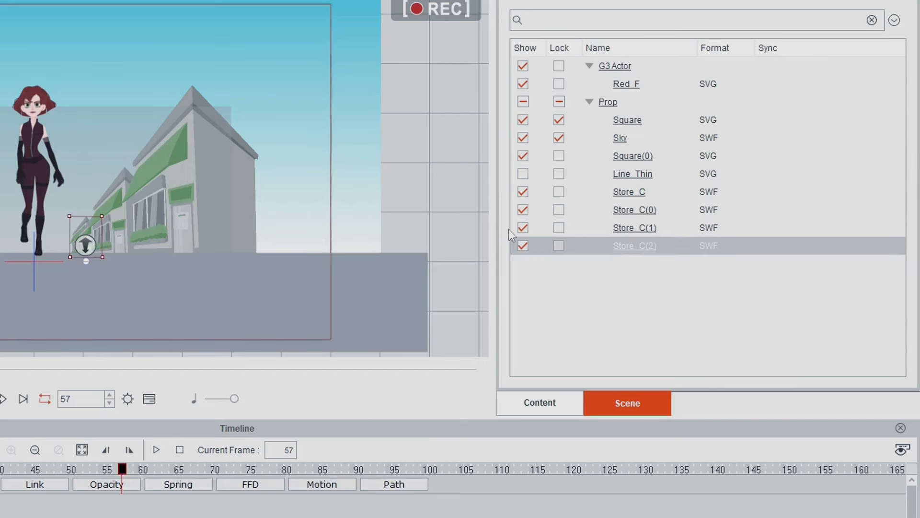
{"action": "left_click", "coordinate": [75, 104]}
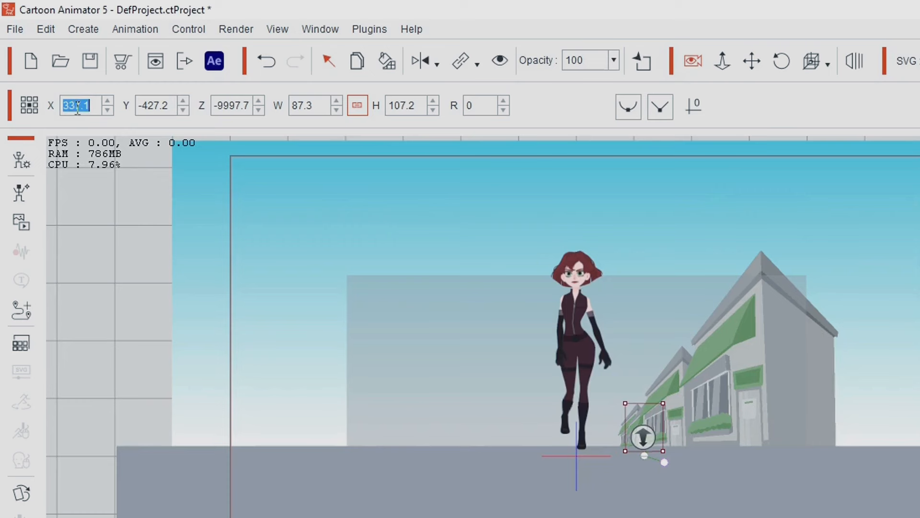
{"action": "type", "text": "300.2"}
{"action": "key", "text": "Return"}
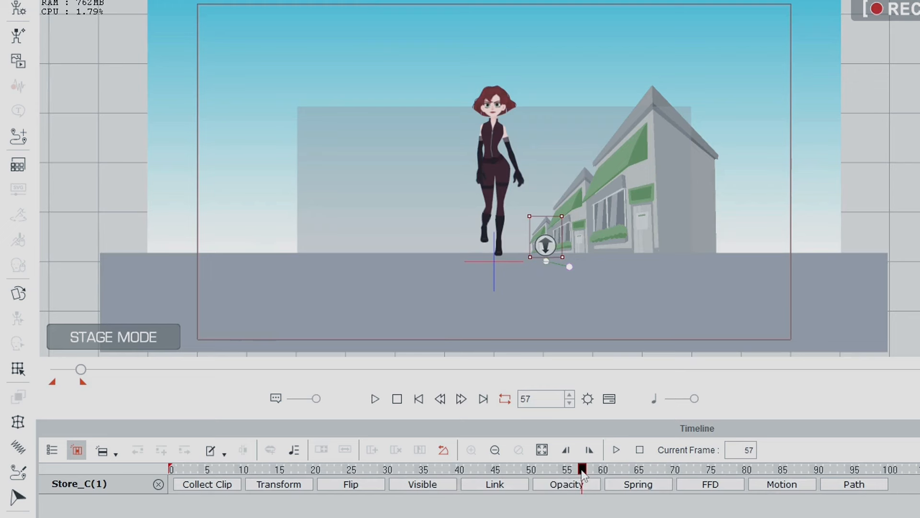
{"action": "left_click_drag", "start_coordinate": [582, 475], "coordinate": [644, 517]}
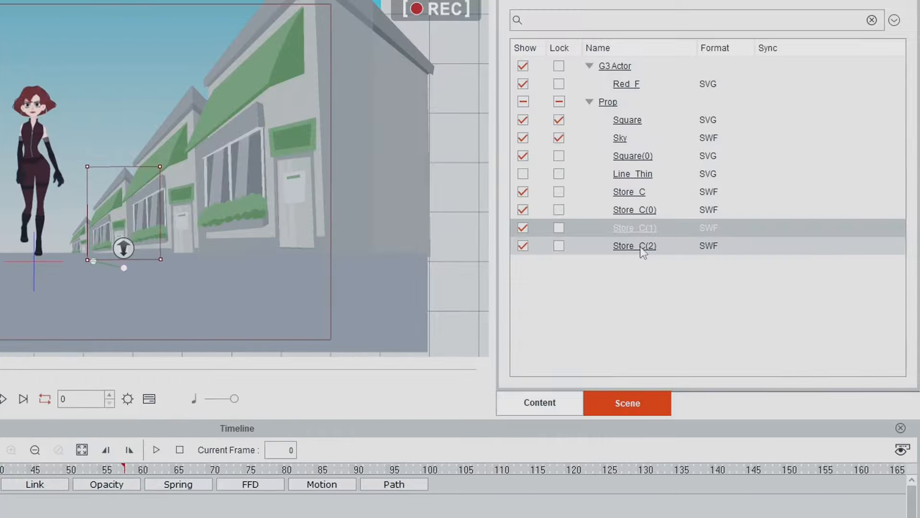
Step: Set Store_C(2)'s opacity to 0 at frame 0
{"action": "left_click", "coordinate": [641, 246]}
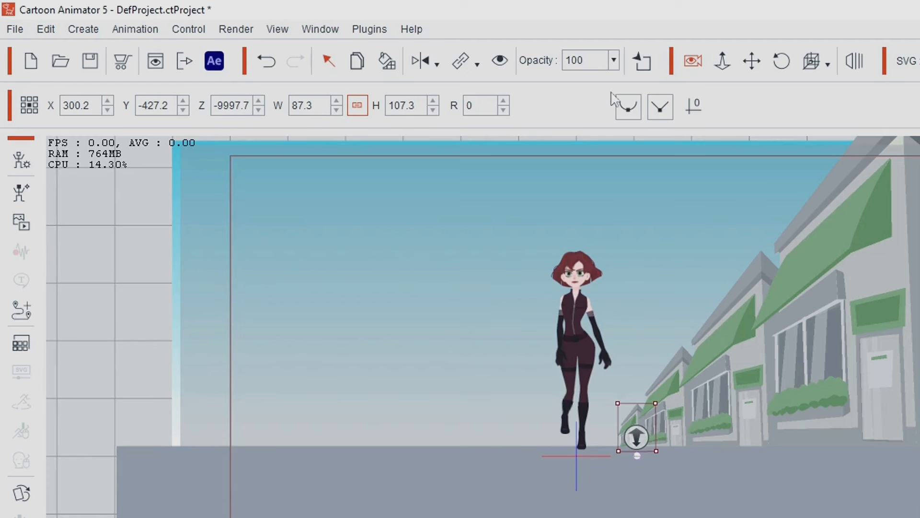
{"action": "left_click", "coordinate": [613, 59]}
{"action": "left_click_drag", "start_coordinate": [625, 76], "coordinate": [503, 86]}
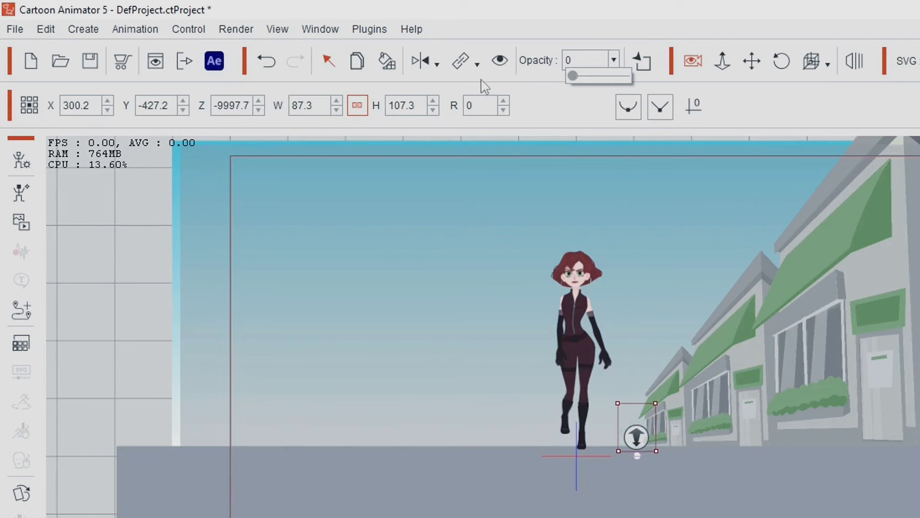
Step: Set Store_C(1)'s opacity to 0 at frame 57 and show its Opacity track in the timeline
{"action": "left_click_drag", "start_coordinate": [175, 475], "coordinate": [583, 517]}
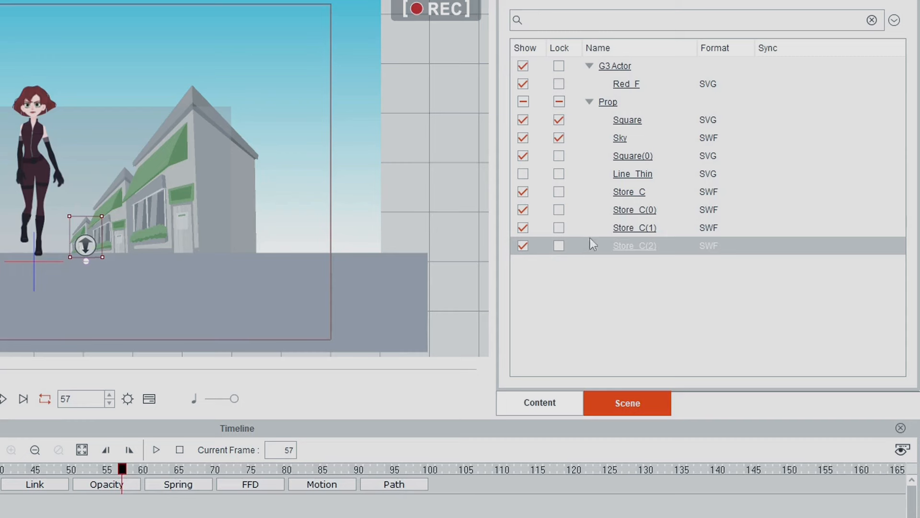
{"action": "left_click", "coordinate": [581, 227]}
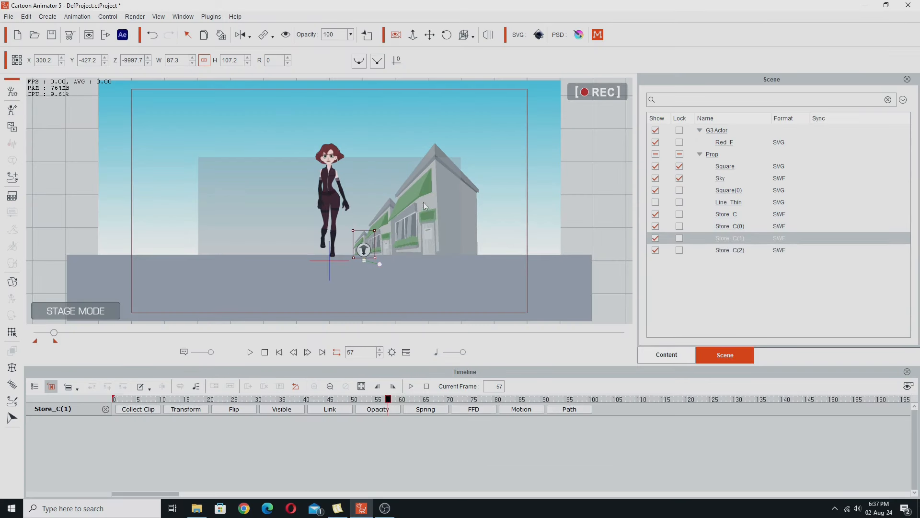
{"action": "left_click", "coordinate": [351, 36]}
{"action": "left_click_drag", "start_coordinate": [358, 45], "coordinate": [327, 45]}
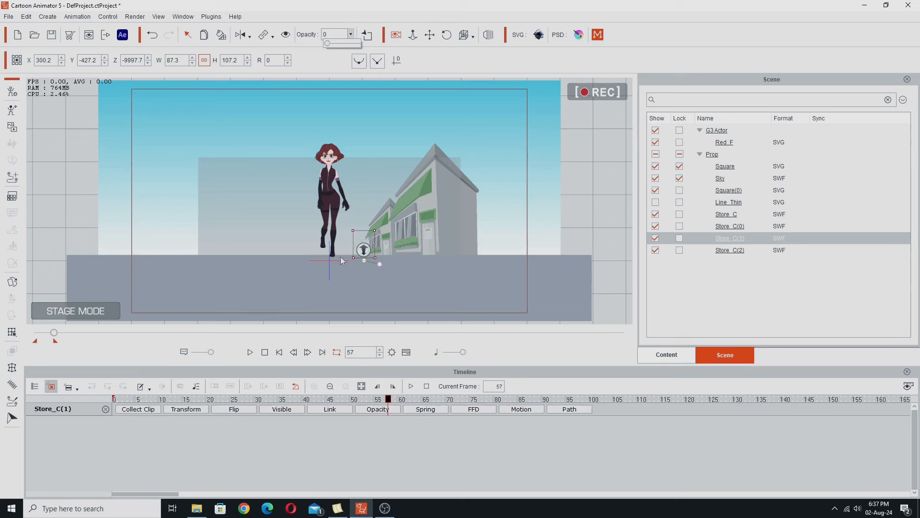
{"action": "left_click", "coordinate": [376, 410]}
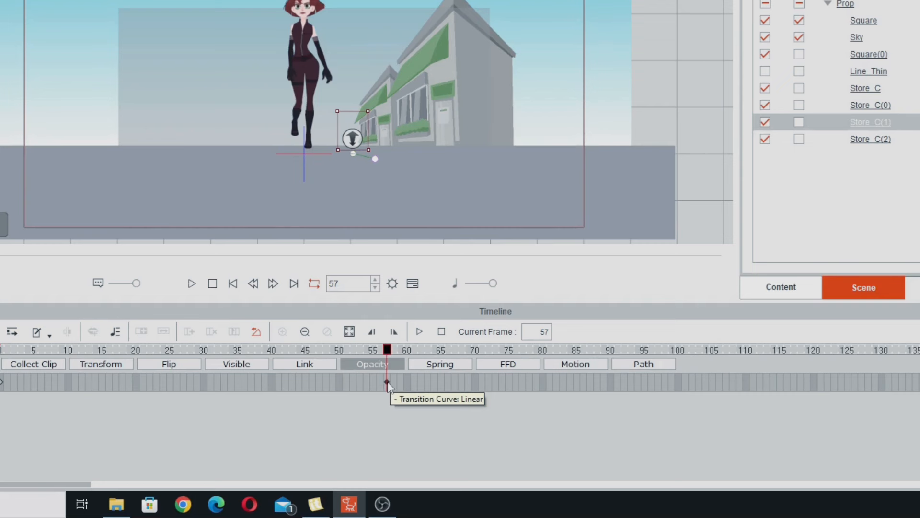
Step: Apply the Decelerate transition curve to the Store_C(1) opacity key at frame 57 and scrub frames 0 to 57 to check the fade
{"action": "right_click", "coordinate": [387, 383]}
{"action": "left_click", "coordinate": [434, 499]}
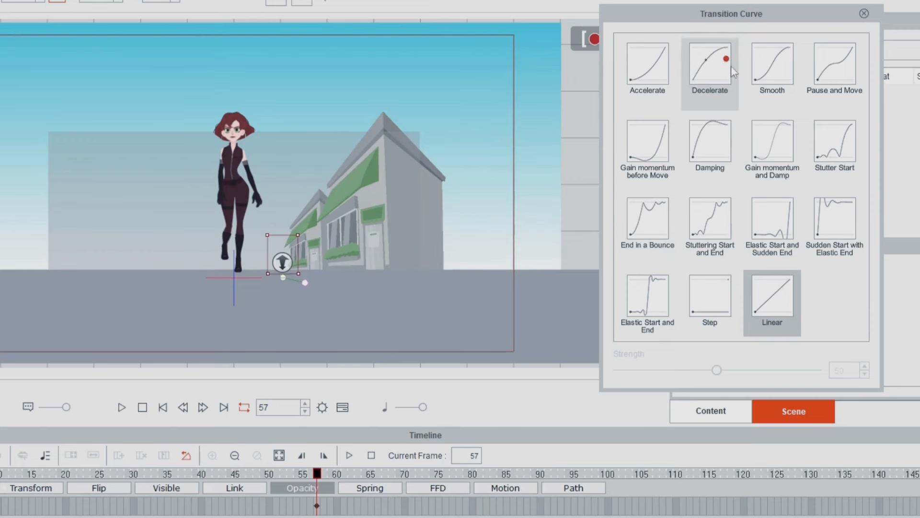
{"action": "left_click", "coordinate": [717, 73]}
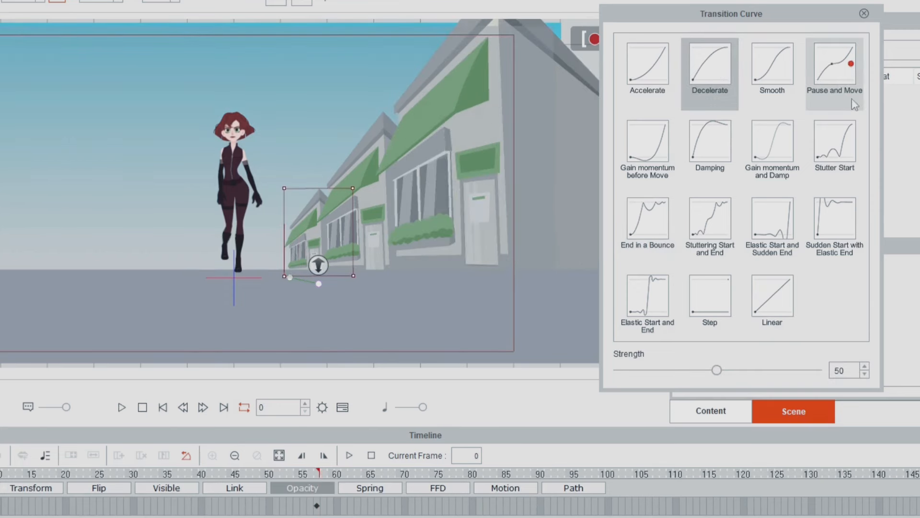
{"action": "left_click", "coordinate": [864, 15]}
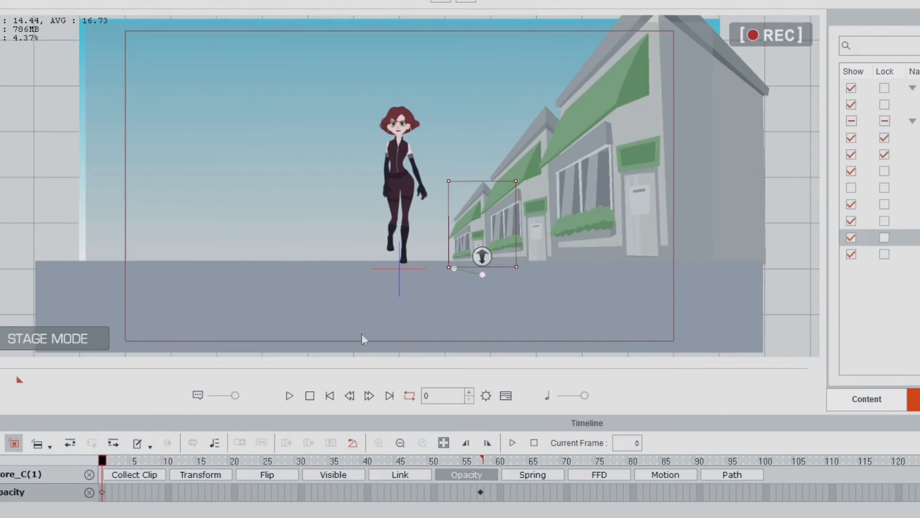
{"action": "left_click_drag", "start_coordinate": [104, 461], "coordinate": [480, 489]}
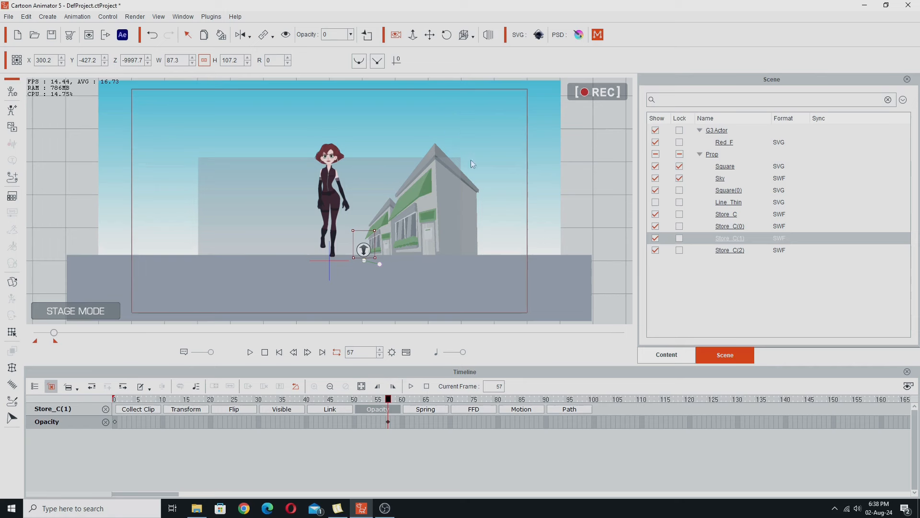
{"action": "left_click_drag", "start_coordinate": [389, 399], "coordinate": [115, 399]}
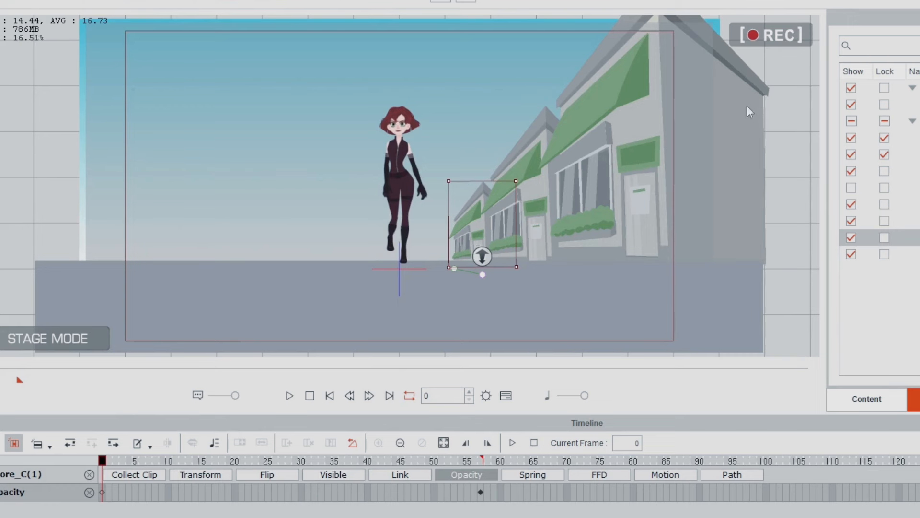
Step: Duplicate the large front store Store_C in place and remove the object animation from the copy
{"action": "left_click", "coordinate": [742, 108]}
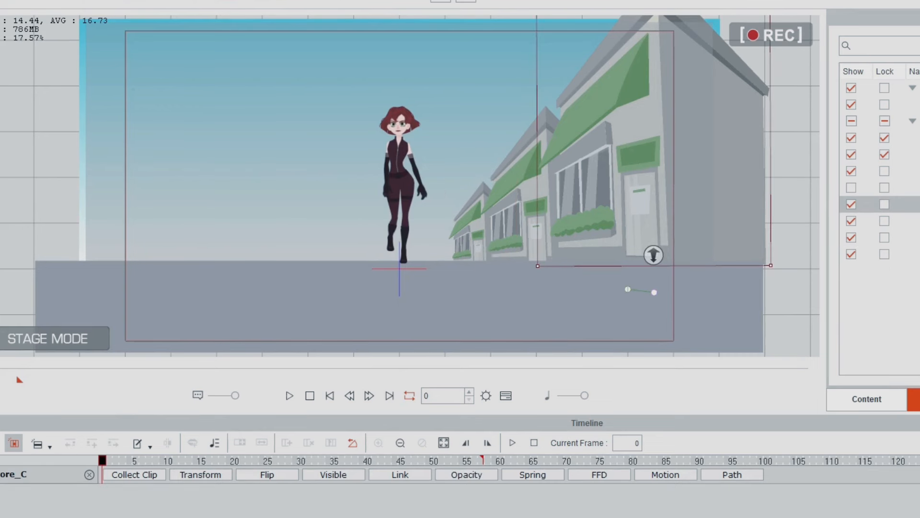
{"action": "key", "text": "ctrl+c"}
{"action": "key", "text": "ctrl+v"}
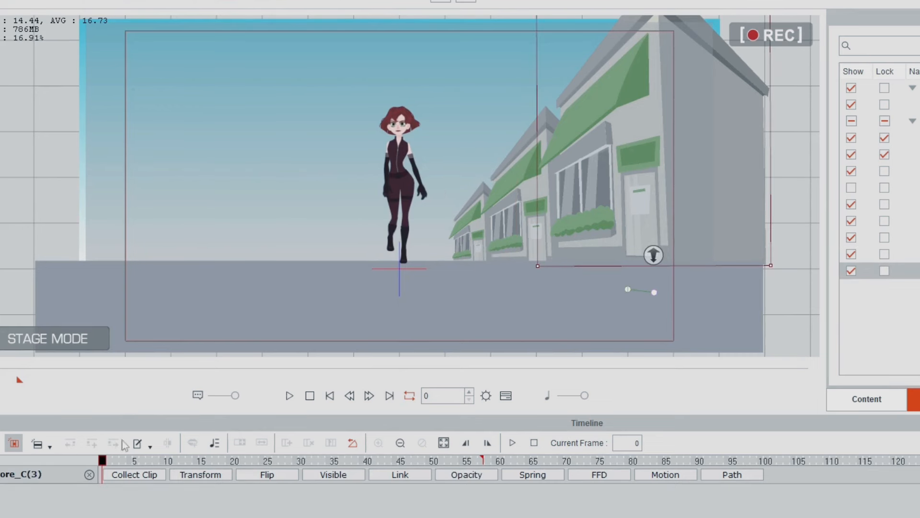
{"action": "right_click", "coordinate": [729, 126]}
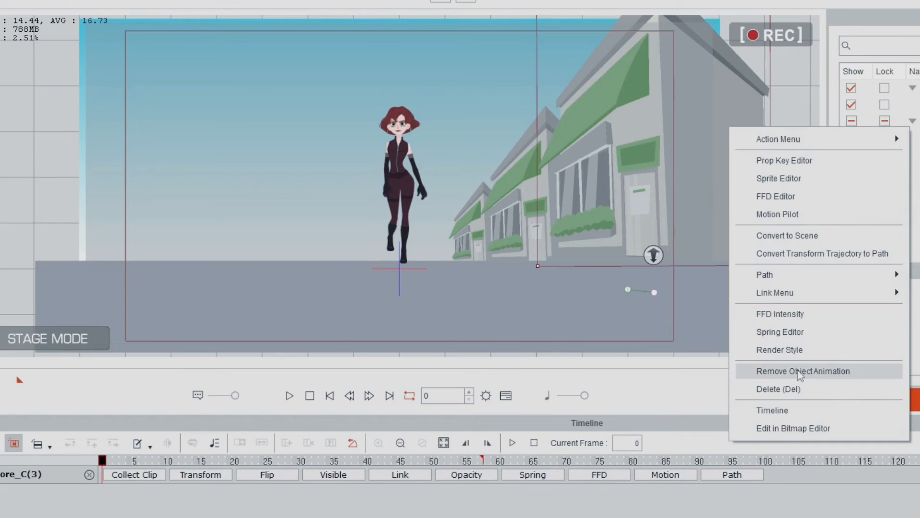
{"action": "left_click", "coordinate": [800, 372]}
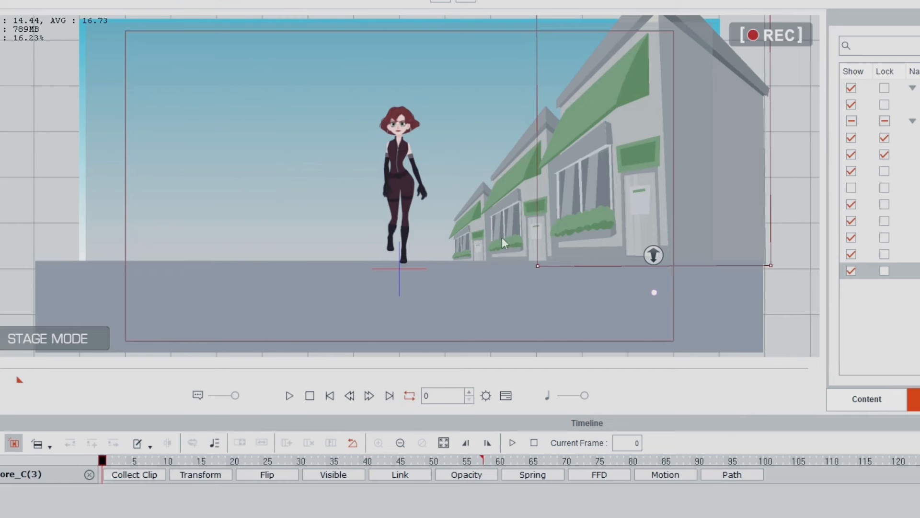
Step: Show the link track of the copied store and move its link key from frame 57 to frame 0
{"action": "left_click", "coordinate": [129, 461]}
{"action": "left_click_drag", "start_coordinate": [140, 467], "coordinate": [481, 481]}
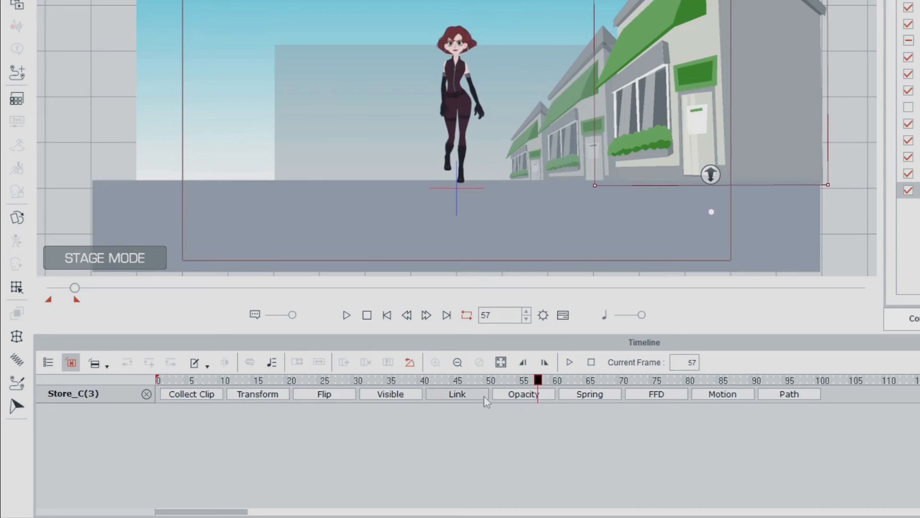
{"action": "left_click", "coordinate": [461, 396]}
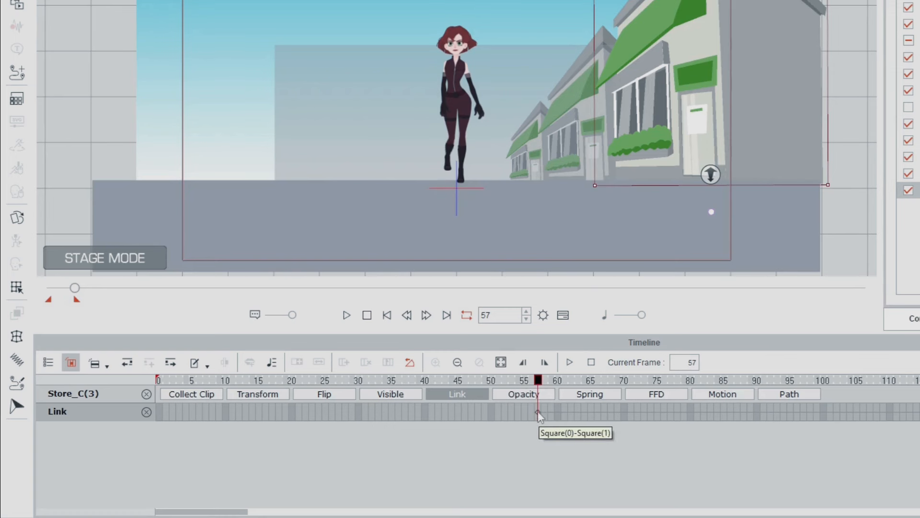
{"action": "left_click", "coordinate": [538, 412]}
{"action": "left_click_drag", "start_coordinate": [537, 413], "coordinate": [148, 412]}
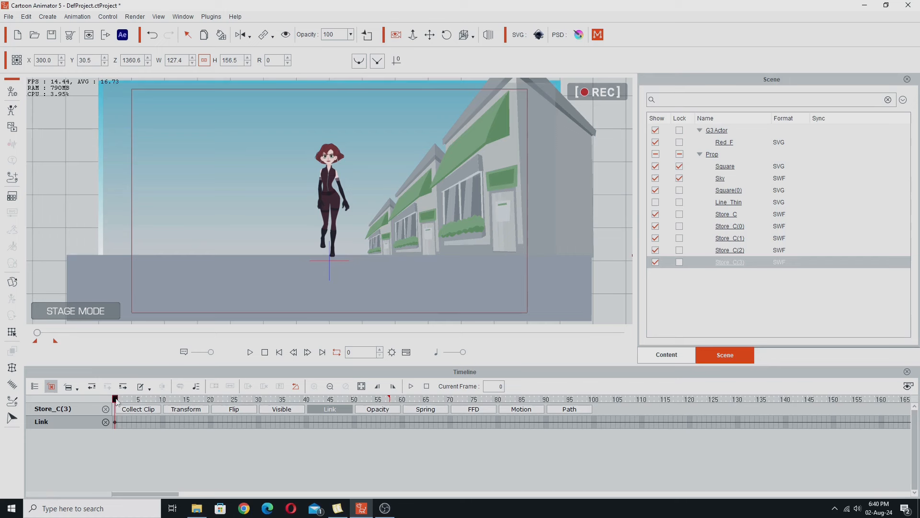
{"action": "left_click_drag", "start_coordinate": [116, 402], "coordinate": [82, 470]}
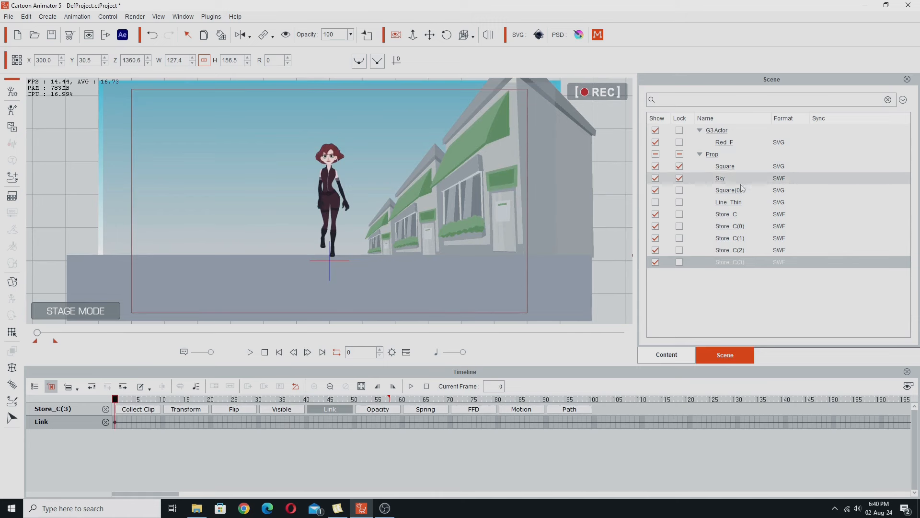
Step: Hide the Square(0) overlay prop, then preview the animation and close the timeline
{"action": "left_click", "coordinate": [657, 190]}
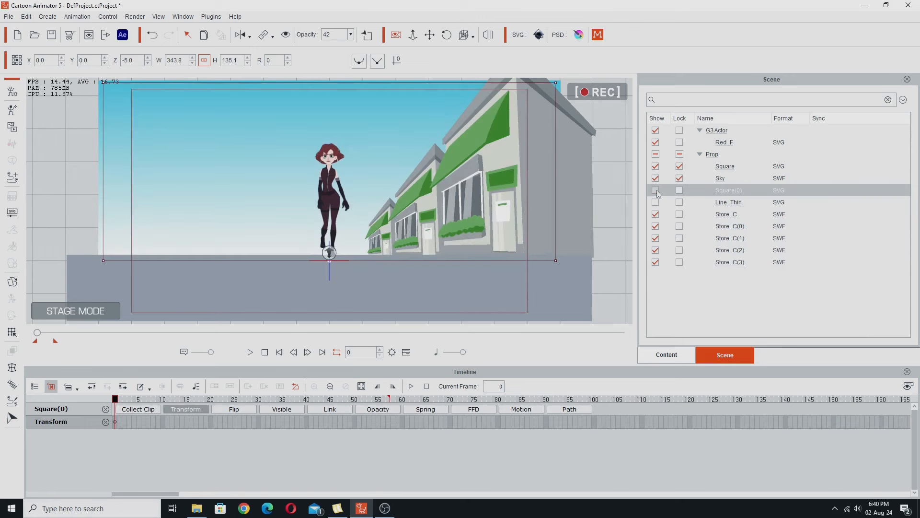
{"action": "left_click", "coordinate": [249, 353]}
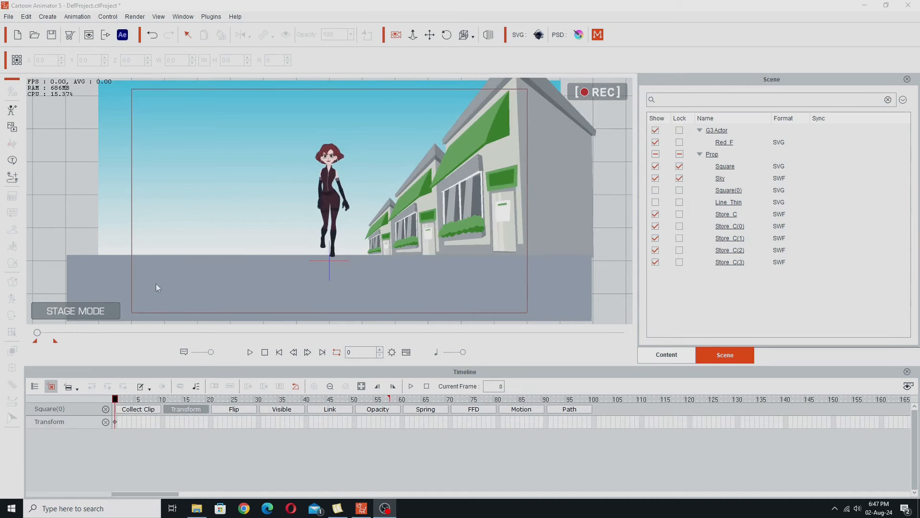
{"action": "left_click", "coordinate": [406, 353]}
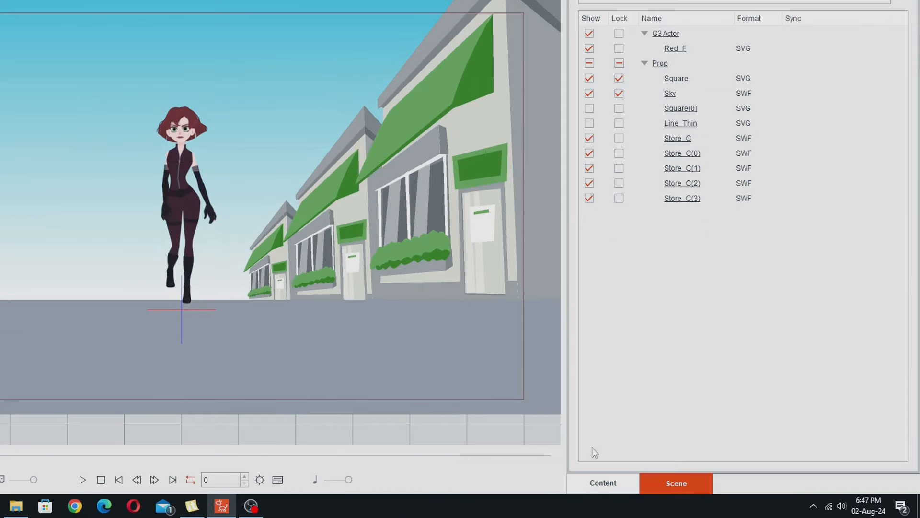
Step: Add the Store_A prop from the Outdoor Scene pack beside the character, scale it to 100 and stand it on the ground
{"action": "left_click", "coordinate": [605, 483]}
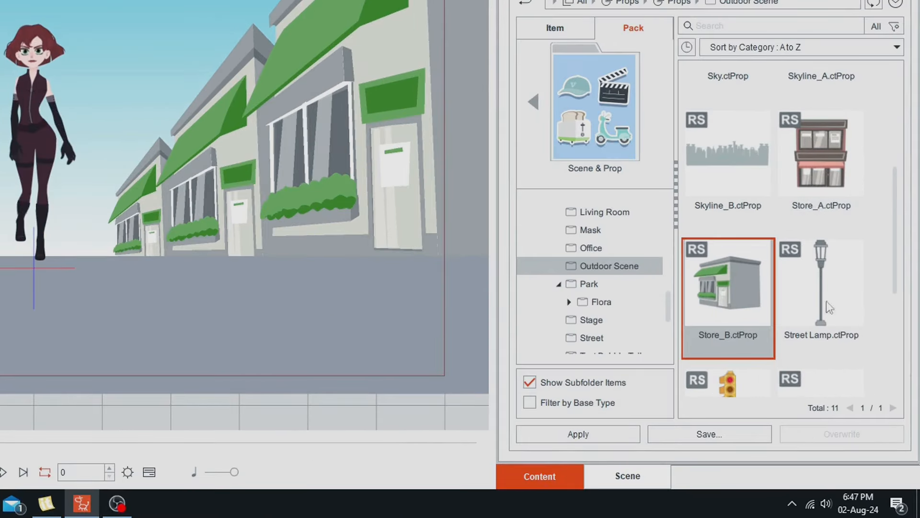
{"action": "left_click_drag", "start_coordinate": [836, 163], "coordinate": [0, 110]}
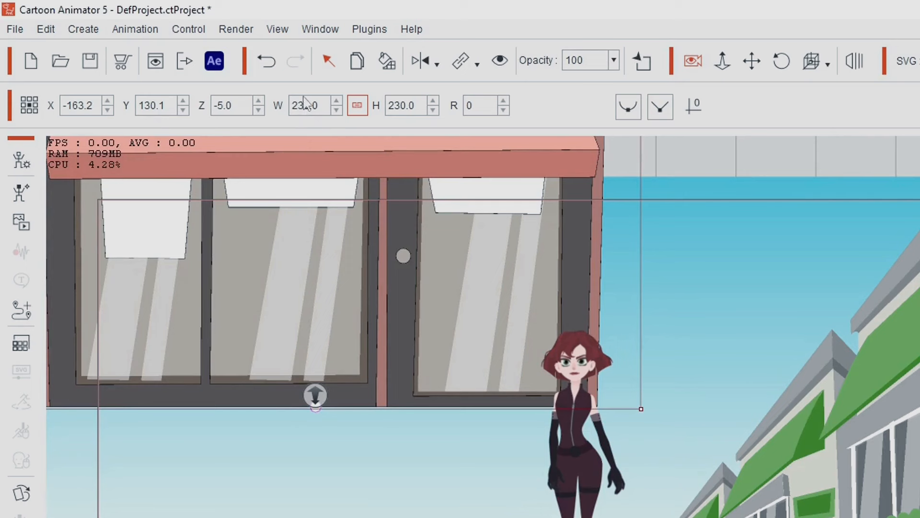
{"action": "left_click_drag", "start_coordinate": [292, 106], "coordinate": [307, 105]}
{"action": "type", "text": "100"}
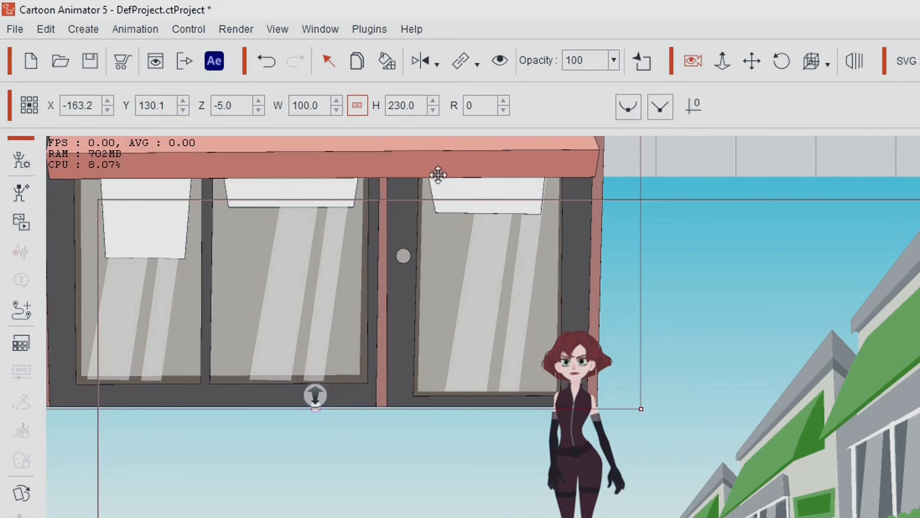
{"action": "key", "text": "Return"}
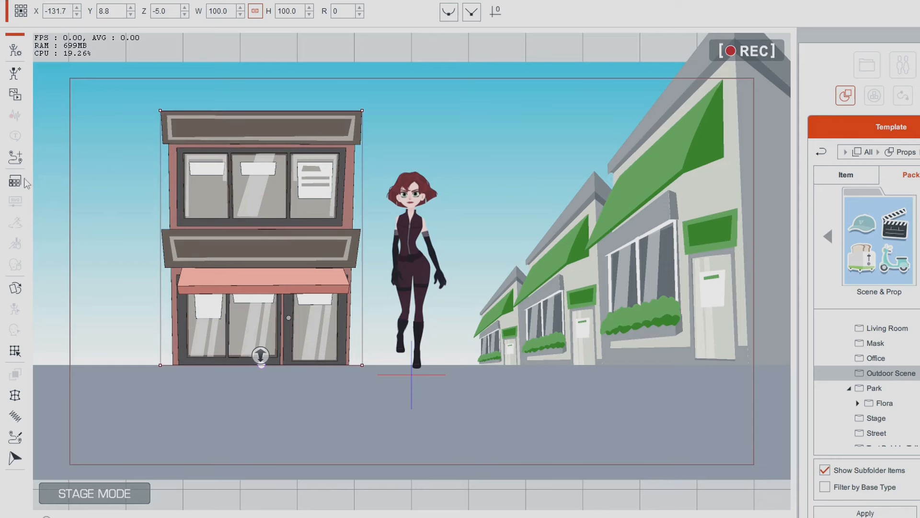
Step: Turn off the outline in the red store's render style and move the store away from the character to about X -196
{"action": "left_click", "coordinate": [12, 196]}
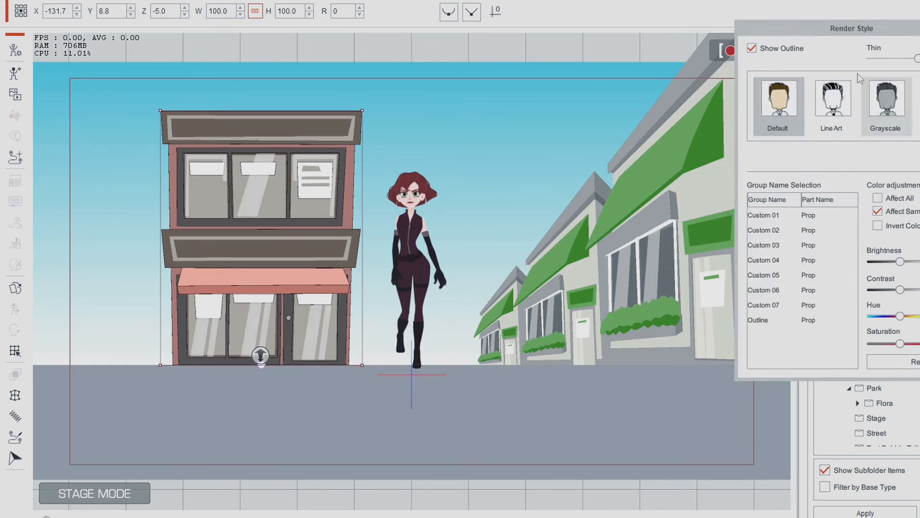
{"action": "left_click", "coordinate": [752, 48]}
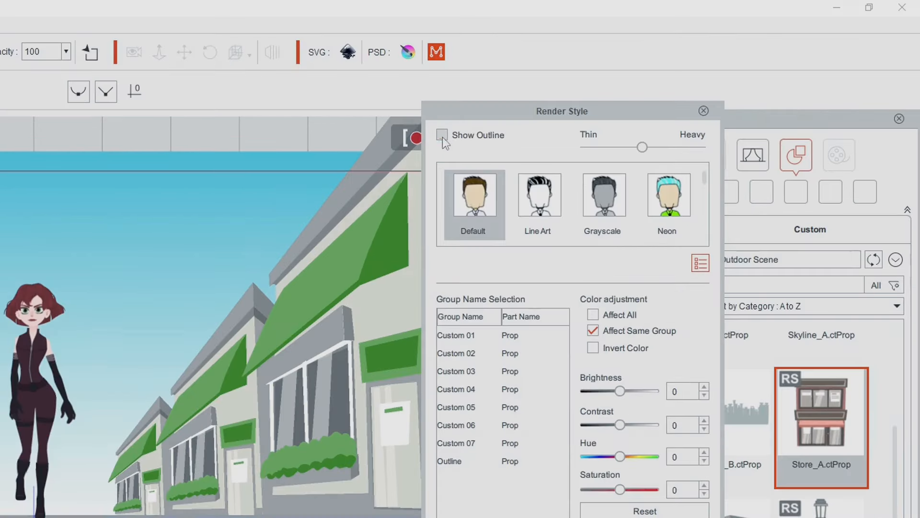
{"action": "left_click", "coordinate": [704, 111]}
{"action": "left_click", "coordinate": [185, 185]}
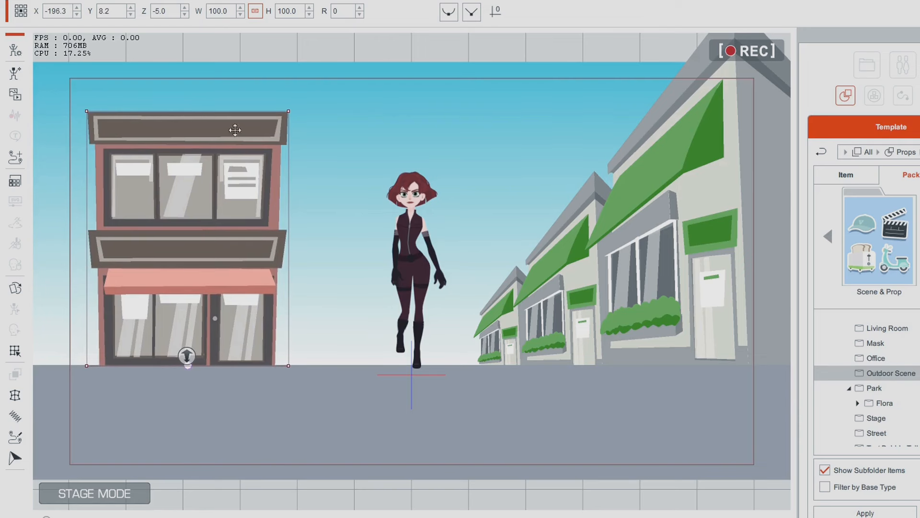
Step: Show the Line_Thin guide and rotate it to 320 degrees so it slants across the red store
{"action": "left_click", "coordinate": [721, 492]}
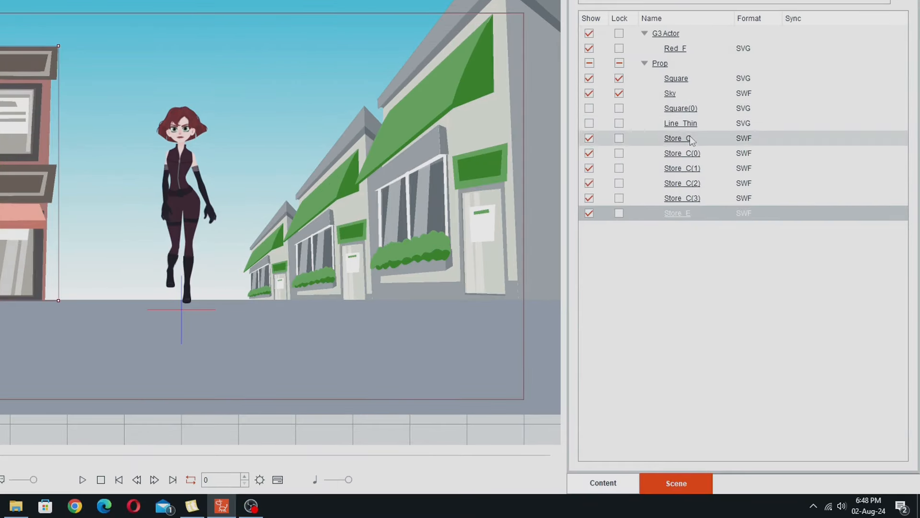
{"action": "left_click", "coordinate": [589, 123]}
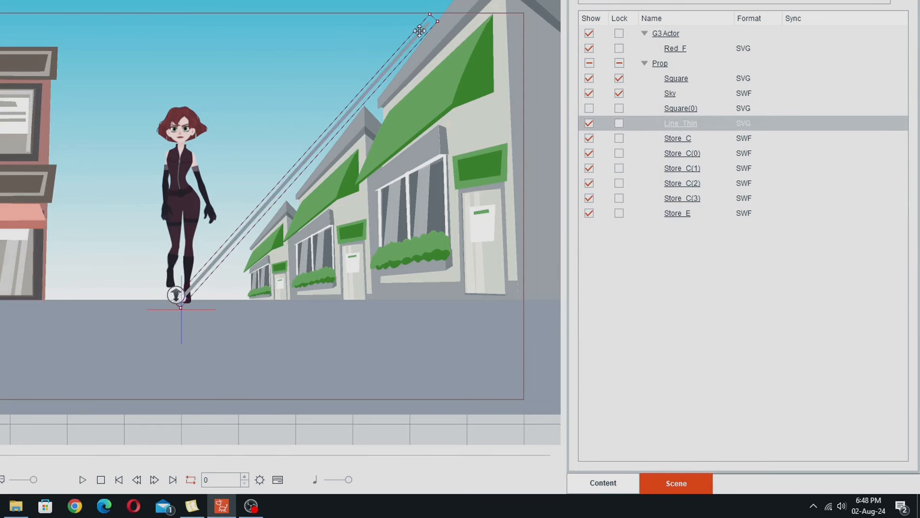
{"action": "left_click_drag", "start_coordinate": [411, 31], "coordinate": [0, 54]}
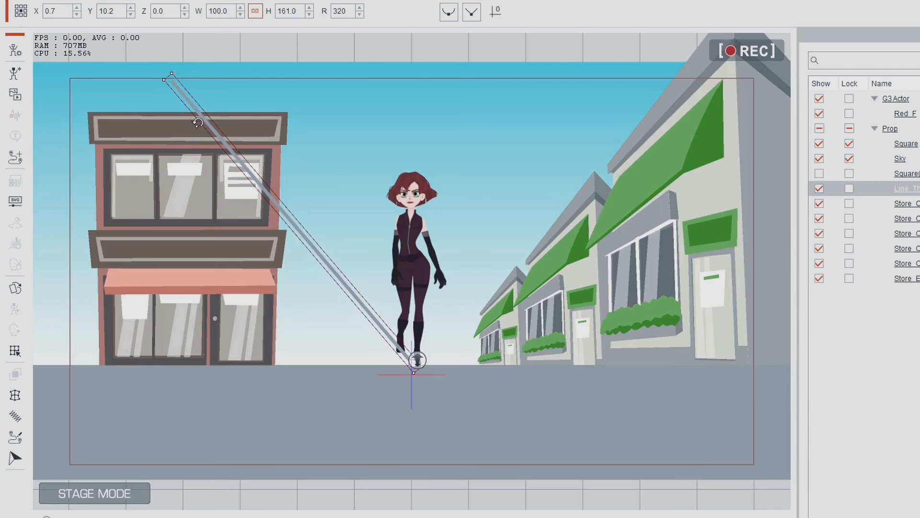
{"action": "left_click_drag", "start_coordinate": [197, 123], "coordinate": [202, 122]}
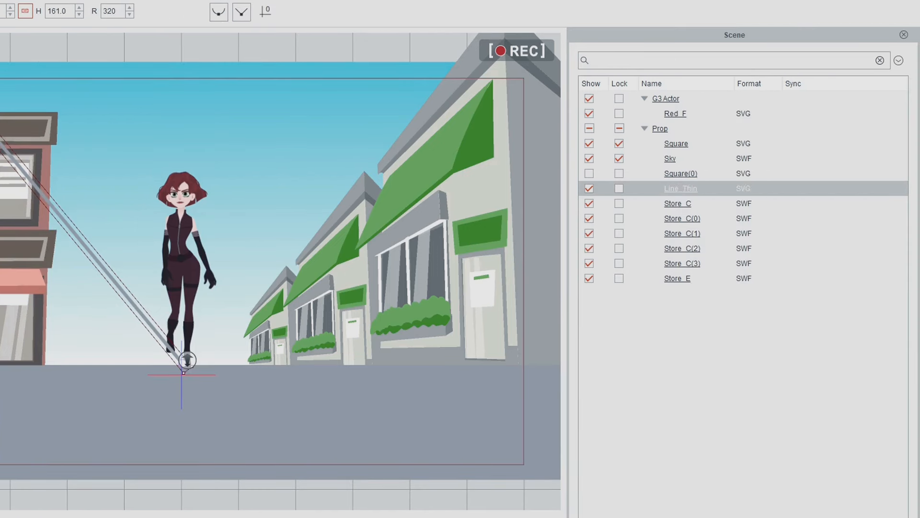
Step: Deform the red store in the Prop Key Editor, lowering its upper-right corner and raising its upper-left corner and left middle point
{"action": "left_click", "coordinate": [253, 246]}
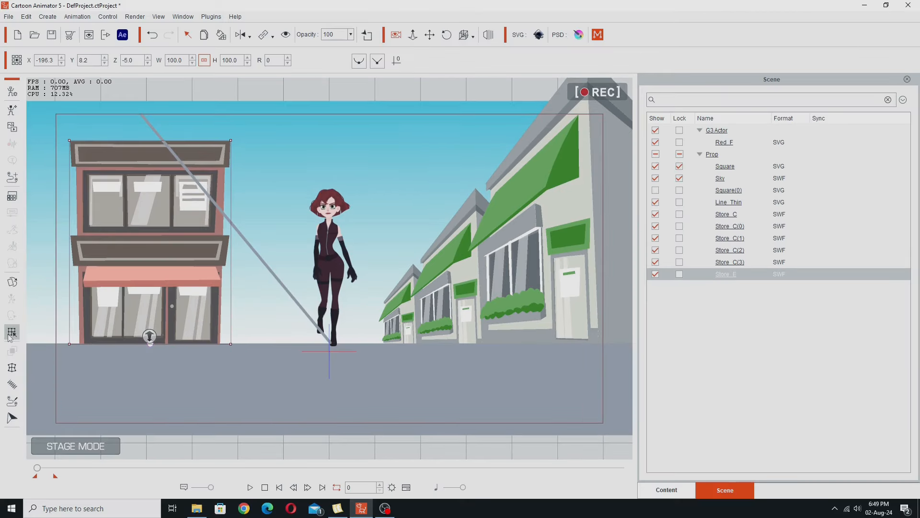
{"action": "left_click", "coordinate": [11, 333]}
{"action": "left_click_drag", "start_coordinate": [656, 77], "coordinate": [504, 95]}
{"action": "left_click", "coordinate": [546, 129]}
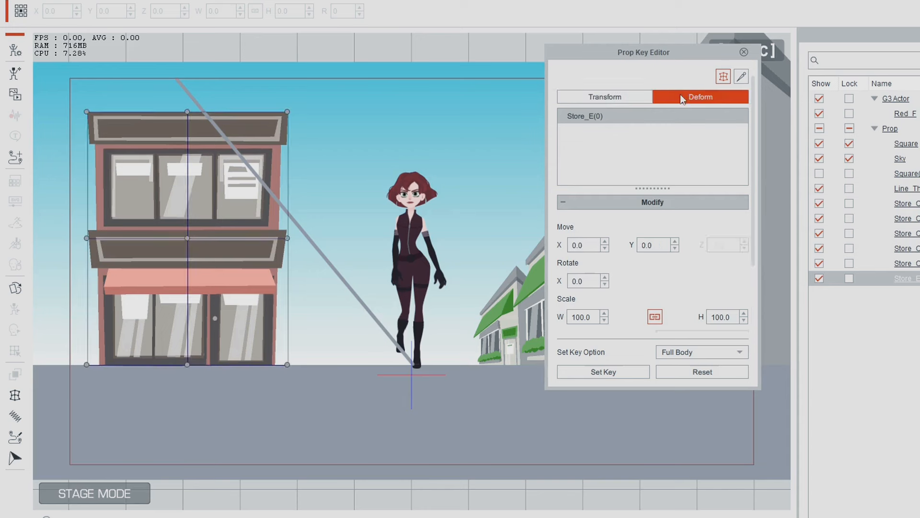
{"action": "left_click_drag", "start_coordinate": [287, 112], "coordinate": [286, 184]}
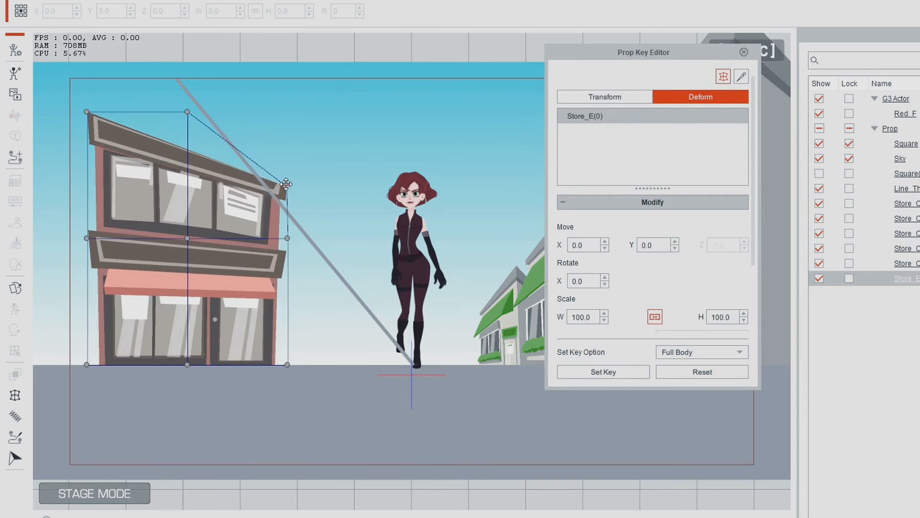
{"action": "left_click_drag", "start_coordinate": [86, 112], "coordinate": [91, 39]}
{"action": "left_click_drag", "start_coordinate": [86, 238], "coordinate": [106, 185]}
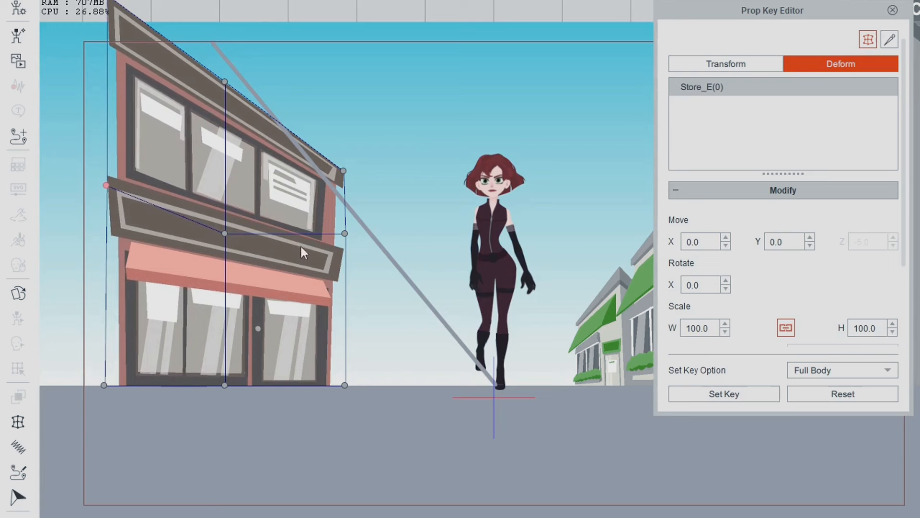
Step: Steepen the red store's perspective by lowering its right middle and upper-right points and raising its left middle point, and close the Prop Key Editor
{"action": "left_click_drag", "start_coordinate": [345, 234], "coordinate": [342, 291]}
{"action": "left_click_drag", "start_coordinate": [106, 185], "coordinate": [106, 151]}
{"action": "left_click_drag", "start_coordinate": [342, 291], "coordinate": [343, 310]}
{"action": "left_click_drag", "start_coordinate": [343, 170], "coordinate": [343, 196]}
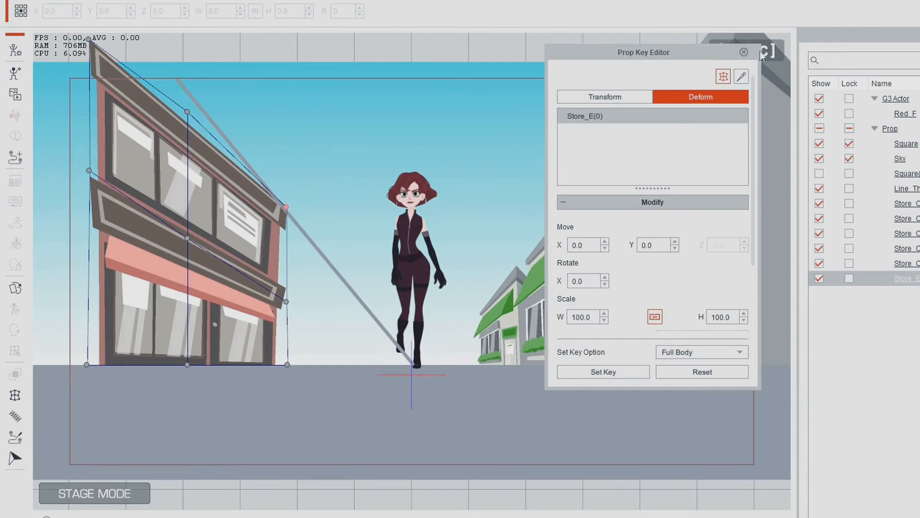
{"action": "left_click", "coordinate": [744, 52]}
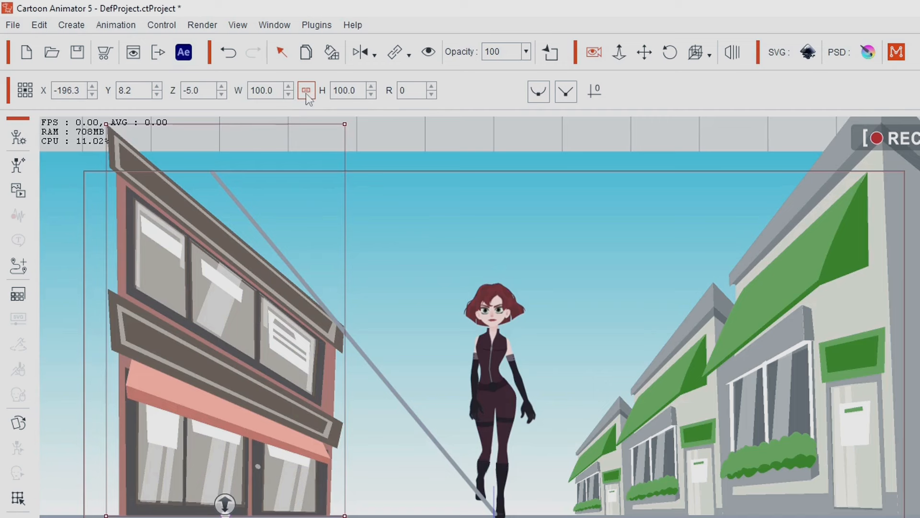
Step: Unlock the red store's proportions, narrow its width to about 76 and move it outward to about X -222, Y 6
{"action": "left_click", "coordinate": [307, 91]}
{"action": "left_click_drag", "start_coordinate": [344, 320], "coordinate": [277, 342]}
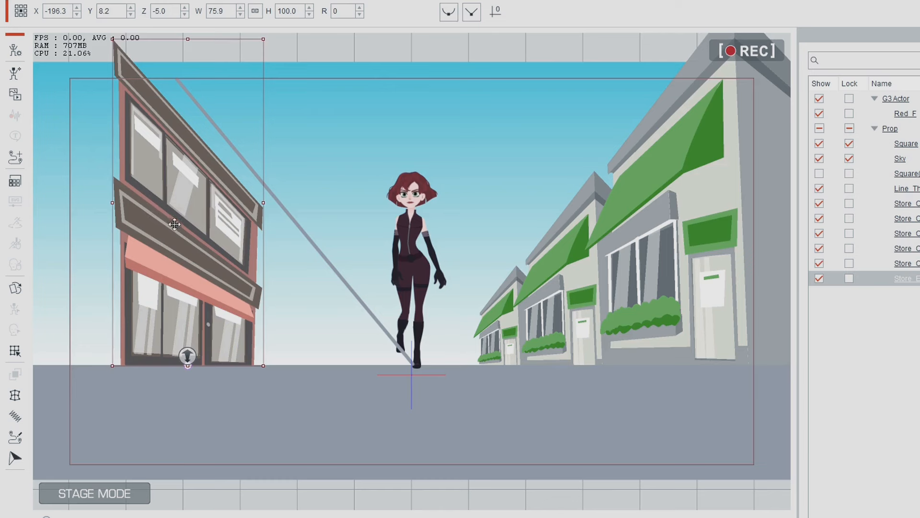
{"action": "left_click_drag", "start_coordinate": [189, 228], "coordinate": [159, 231]}
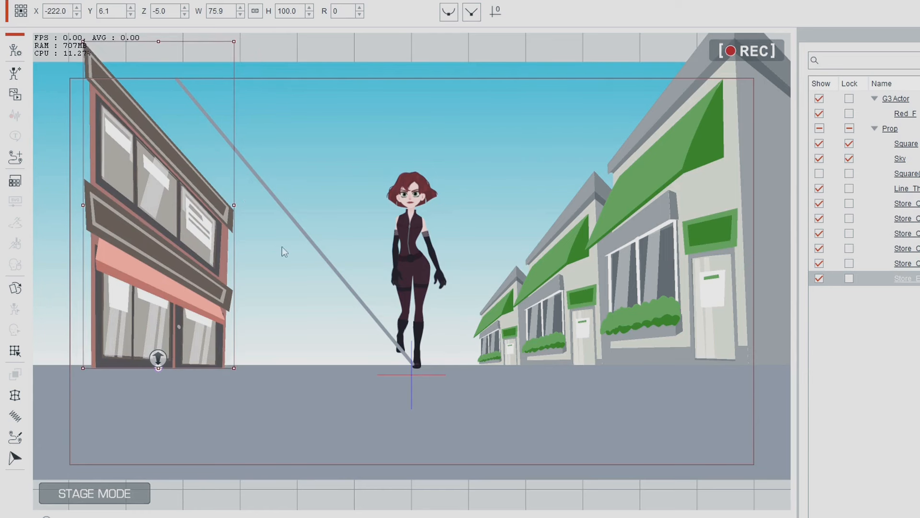
Step: Give the red store the front green store's Z depth of -159.2 and move it outward to about X -250, Y 3
{"action": "left_click", "coordinate": [702, 175]}
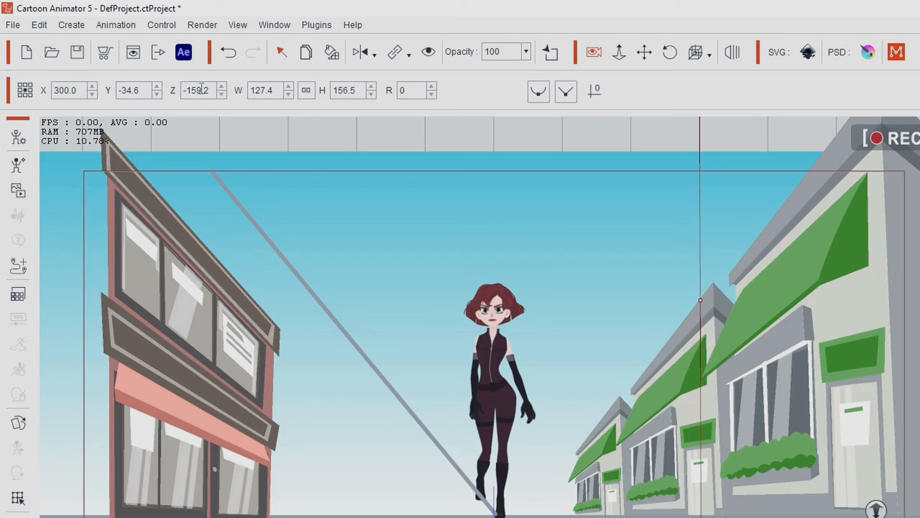
{"action": "double_click", "coordinate": [200, 90]}
{"action": "key", "text": "ctrl+c"}
{"action": "left_click", "coordinate": [173, 266]}
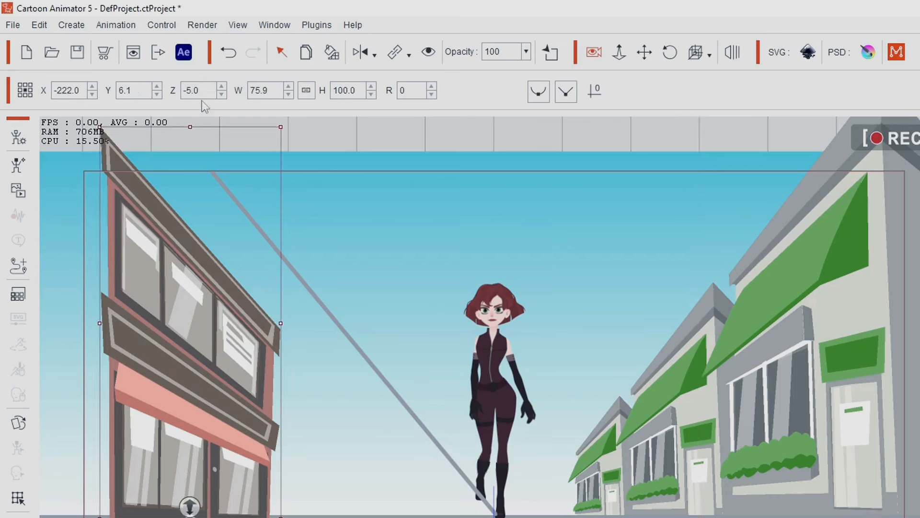
{"action": "double_click", "coordinate": [195, 90]}
{"action": "key", "text": "ctrl+v"}
{"action": "key", "text": "Return"}
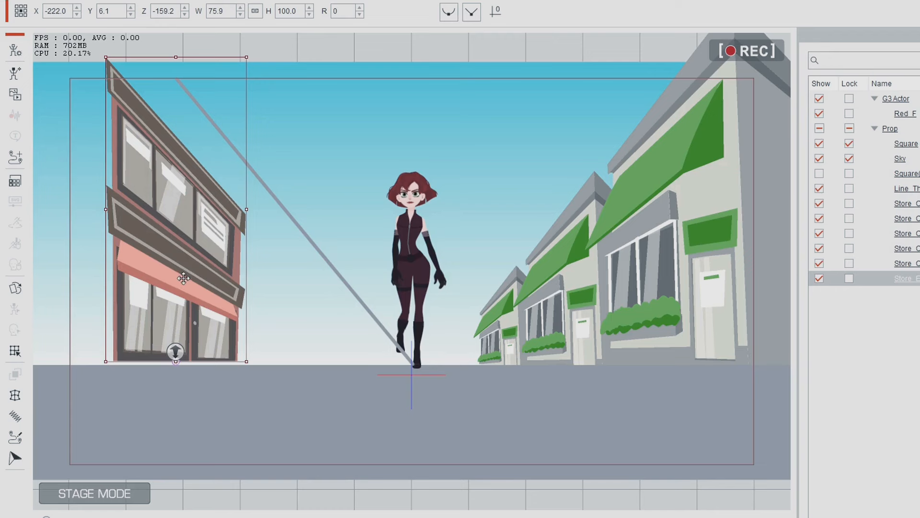
{"action": "left_click_drag", "start_coordinate": [182, 270], "coordinate": [162, 270]}
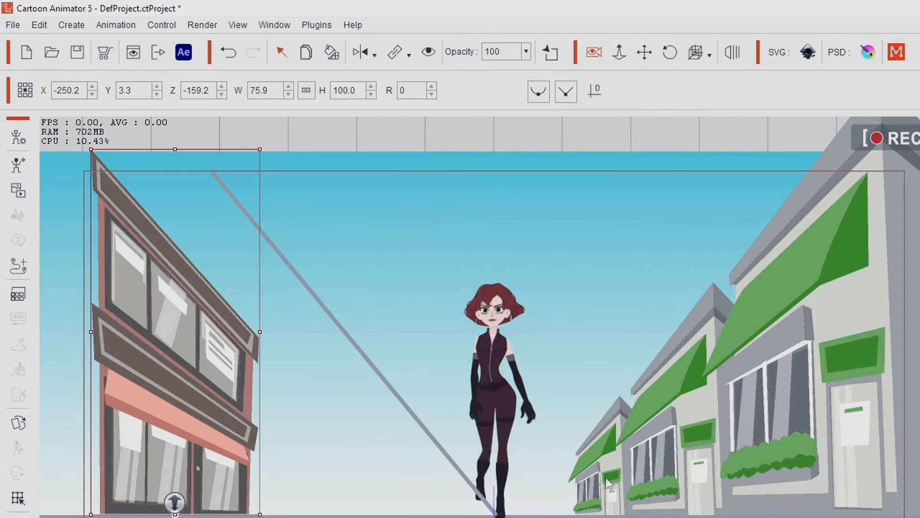
Step: Duplicate the red store, give the copy the second green store's Z depth of -2043.1 and place it behind the first
{"action": "left_click", "coordinate": [305, 52]}
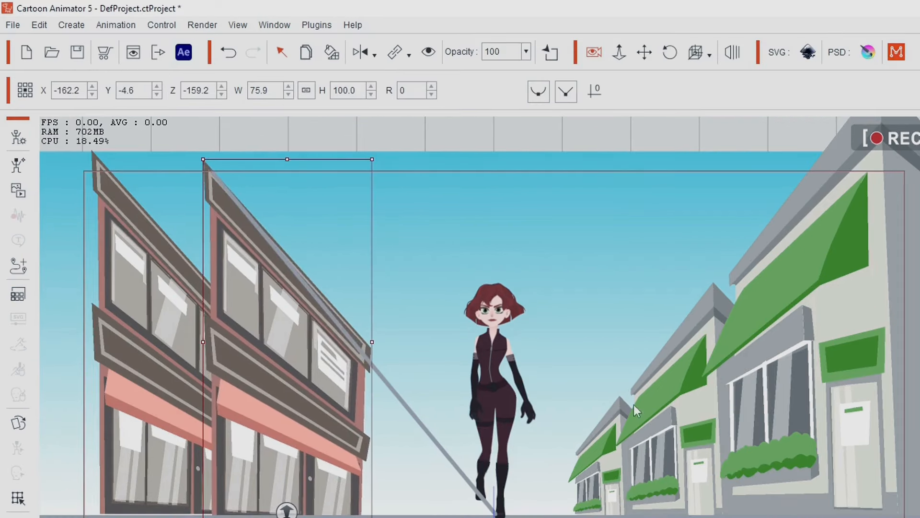
{"action": "left_click", "coordinate": [682, 407]}
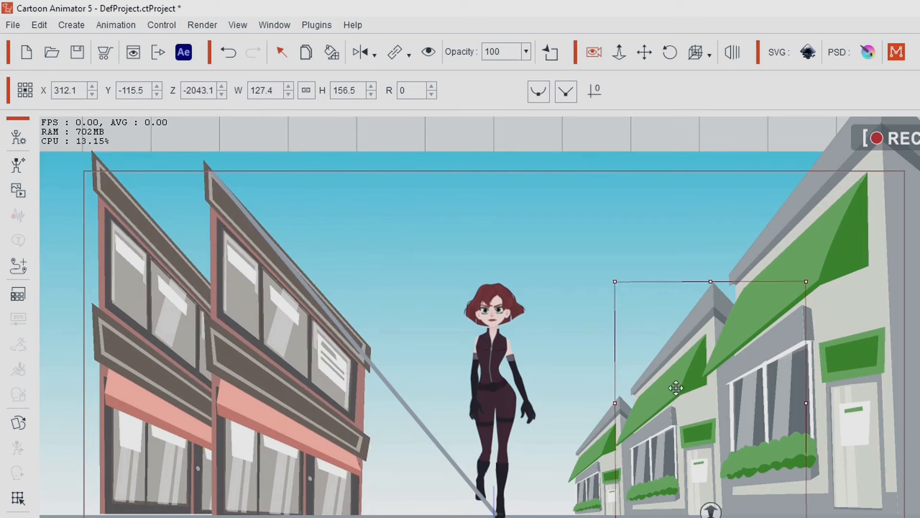
{"action": "left_click", "coordinate": [193, 91]}
{"action": "key", "text": "ctrl+c"}
{"action": "left_click", "coordinate": [276, 323]}
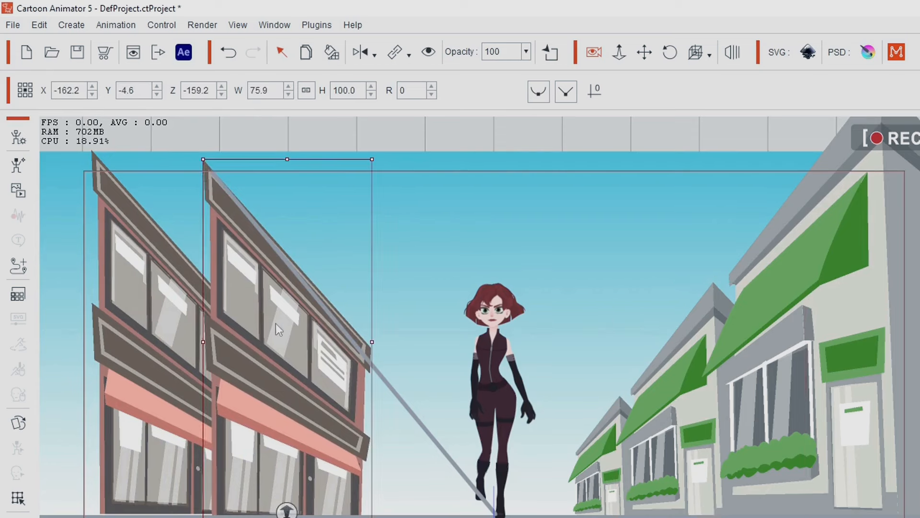
{"action": "left_click", "coordinate": [191, 92]}
{"action": "key", "text": "ctrl+v"}
{"action": "key", "text": "Return"}
{"action": "left_click_drag", "start_coordinate": [383, 379], "coordinate": [400, 404]}
Step: Duplicate the second red store, give the copy the farthest green store's Z depth of -5717.5 and place it at the row's far end
{"action": "left_click", "coordinate": [305, 54]}
{"action": "left_click", "coordinate": [602, 467]}
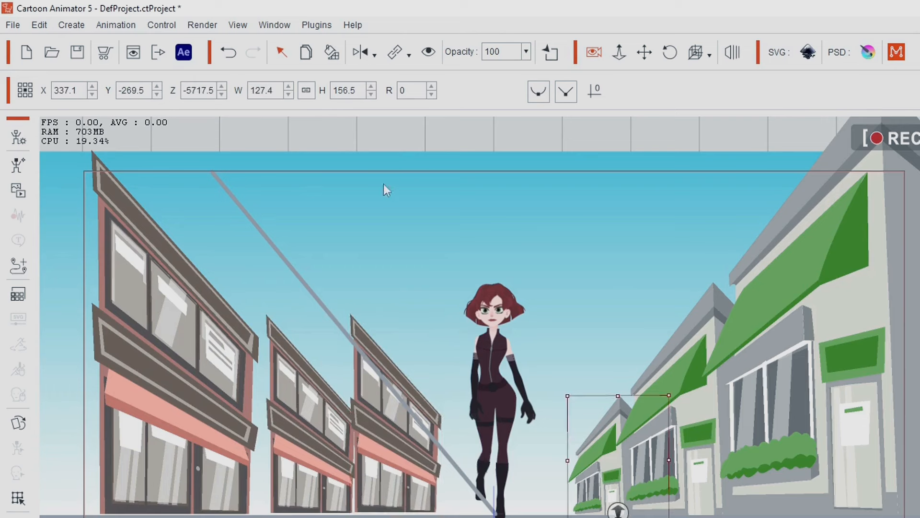
{"action": "double_click", "coordinate": [201, 91]}
{"action": "key", "text": "ctrl+c"}
{"action": "left_click", "coordinate": [381, 434]}
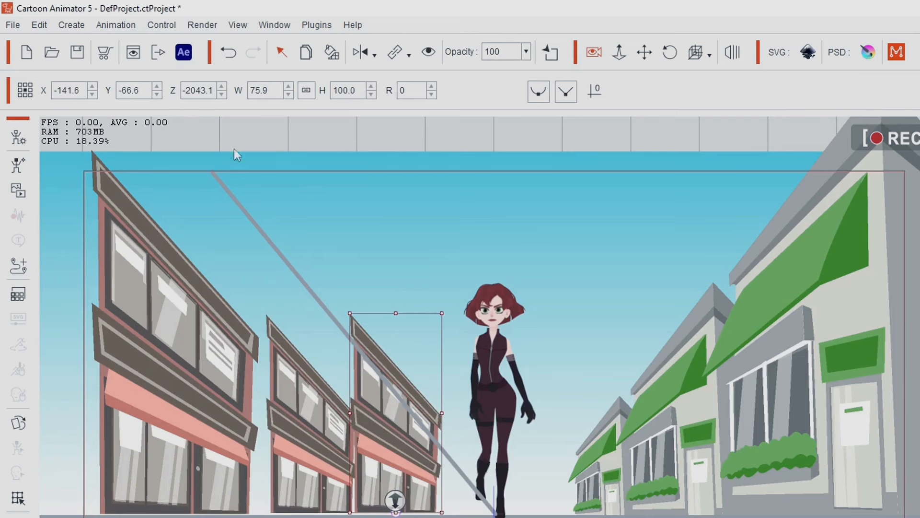
{"action": "double_click", "coordinate": [197, 91]}
{"action": "key", "text": "ctrl+v"}
{"action": "key", "text": "Return"}
{"action": "left_click_drag", "start_coordinate": [455, 408], "coordinate": [409, 463]}
Step: Reposition the middle red store within the row and bring it forward to about Z -1617
{"action": "left_click_drag", "start_coordinate": [315, 429], "coordinate": [322, 431]}
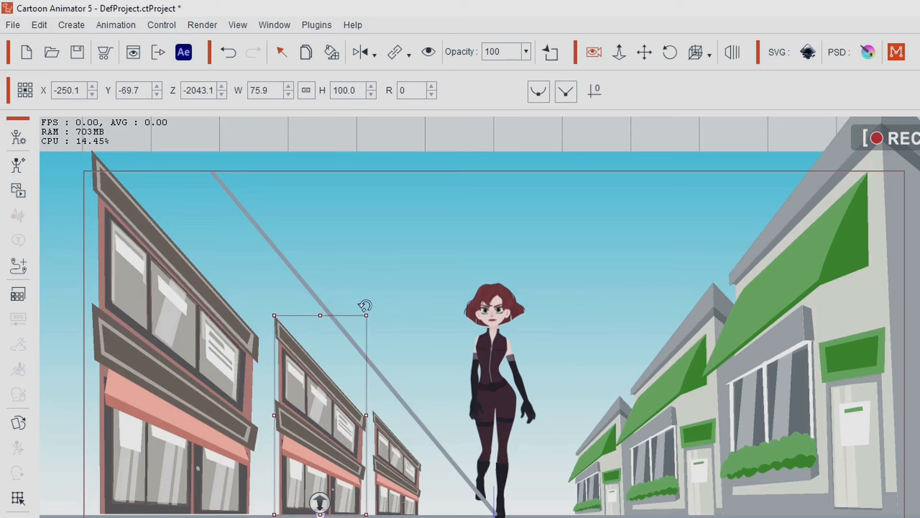
{"action": "left_click_drag", "start_coordinate": [365, 314], "coordinate": [352, 305]}
{"action": "left_click_drag", "start_coordinate": [297, 472], "coordinate": [317, 456]}
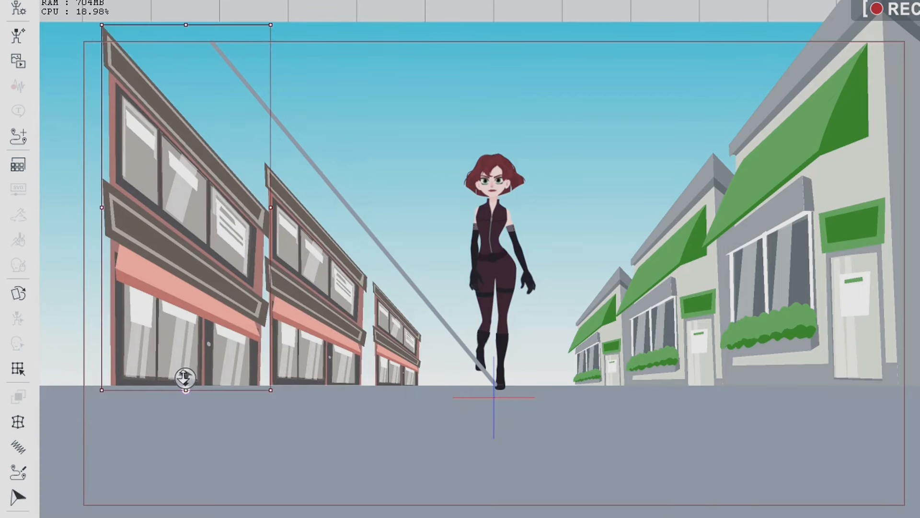
Step: Bring the front red store forward to about Z 302 and reposition it at the outer edge of the frame
{"action": "left_click_drag", "start_coordinate": [184, 377], "coordinate": [182, 481]}
{"action": "left_click_drag", "start_coordinate": [135, 324], "coordinate": [177, 287]}
{"action": "left_click_drag", "start_coordinate": [161, 366], "coordinate": [155, 405]}
{"action": "left_click_drag", "start_coordinate": [164, 279], "coordinate": [178, 285]}
Step: Narrow all three red stores to a width of 68.2 and realign them, with the front one at X -200.2, Y 20.2
{"action": "left_click", "coordinate": [315, 305]}
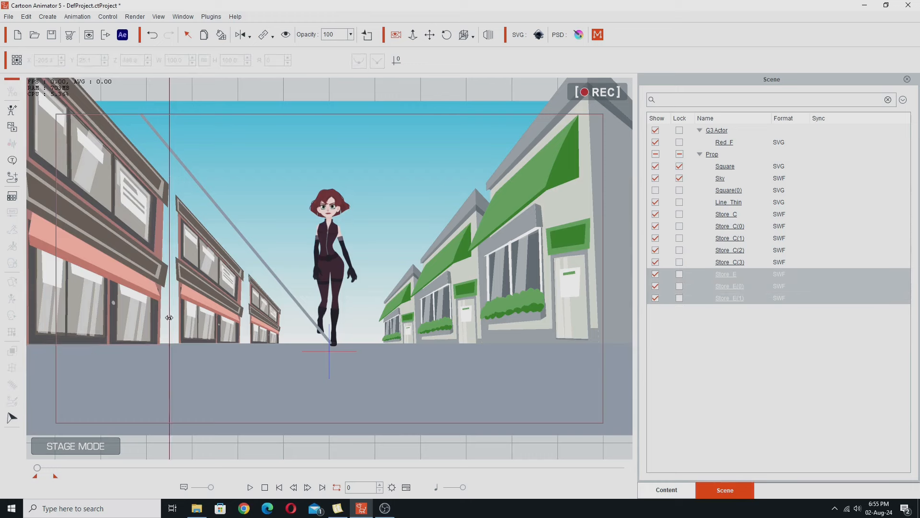
{"action": "left_click_drag", "start_coordinate": [169, 317], "coordinate": [158, 314]}
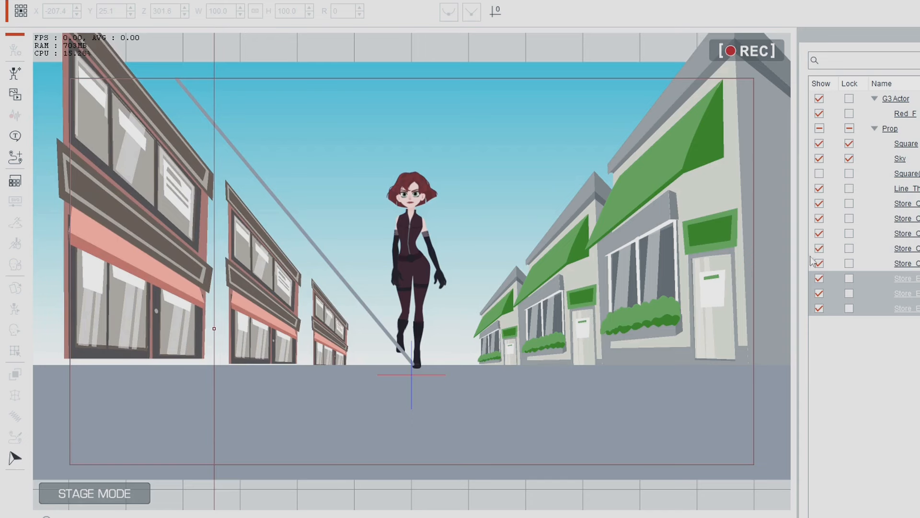
{"action": "left_click", "coordinate": [151, 239]}
{"action": "left_click", "coordinate": [253, 258]}
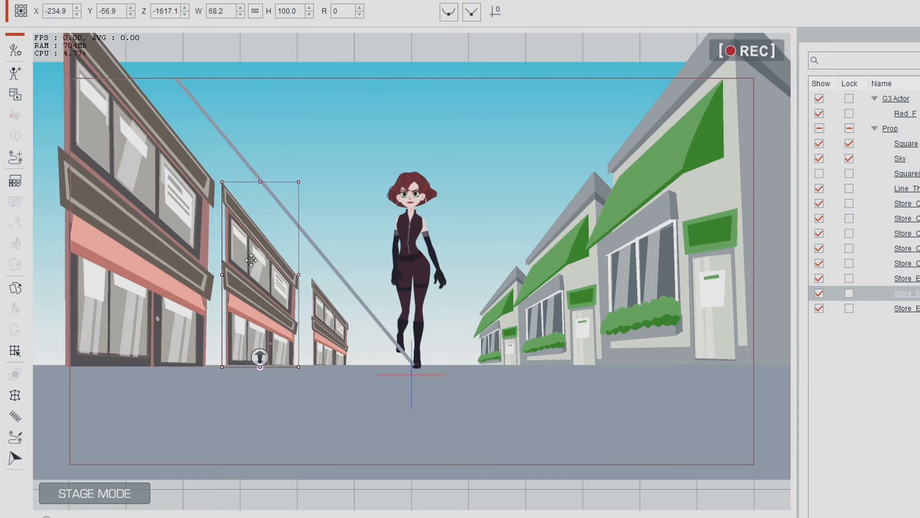
{"action": "left_click", "coordinate": [327, 312]}
{"action": "left_click_drag", "start_coordinate": [327, 313], "coordinate": [323, 310]}
{"action": "left_click_drag", "start_coordinate": [261, 299], "coordinate": [268, 296]}
{"action": "left_click_drag", "start_coordinate": [142, 269], "coordinate": [150, 267]}
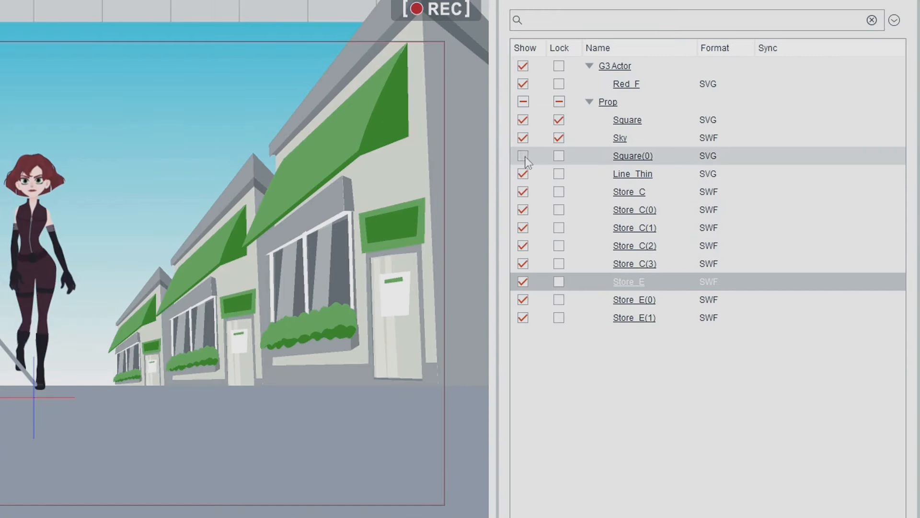
Step: Show the Square(0) overlay, link the front red store Store_E to it, and move to frame 57
{"action": "left_click", "coordinate": [820, 174]}
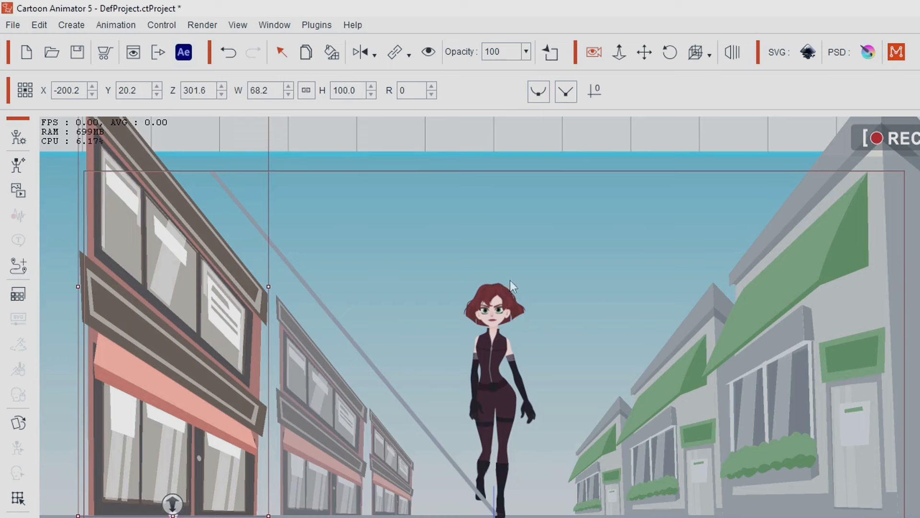
{"action": "left_click", "coordinate": [394, 56]}
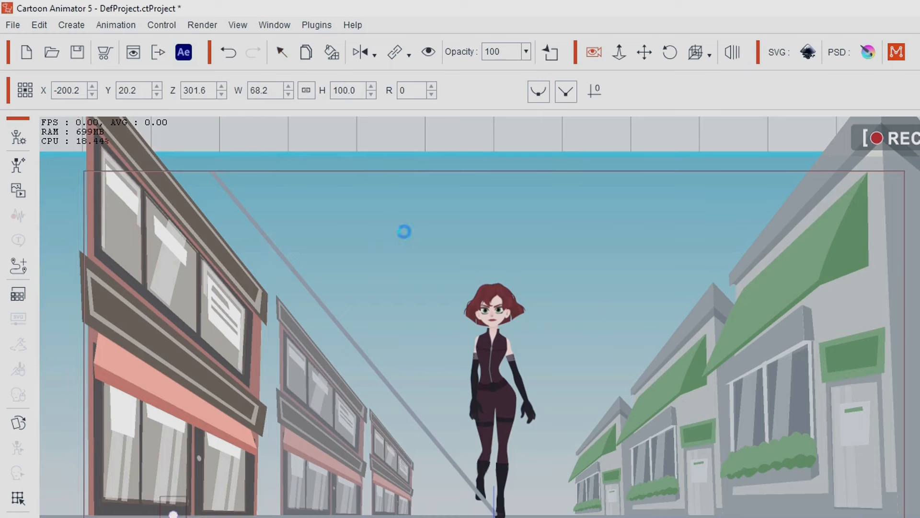
{"action": "left_click_drag", "start_coordinate": [173, 469], "coordinate": [580, 485]}
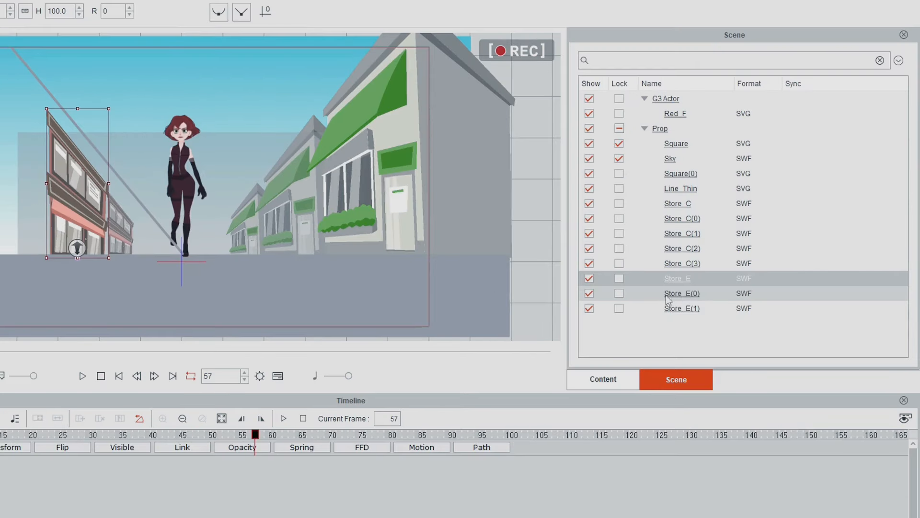
Step: At frame 57, set Store_E's Z to -1617.1, matching Store_E(0)
{"action": "left_click", "coordinate": [677, 293]}
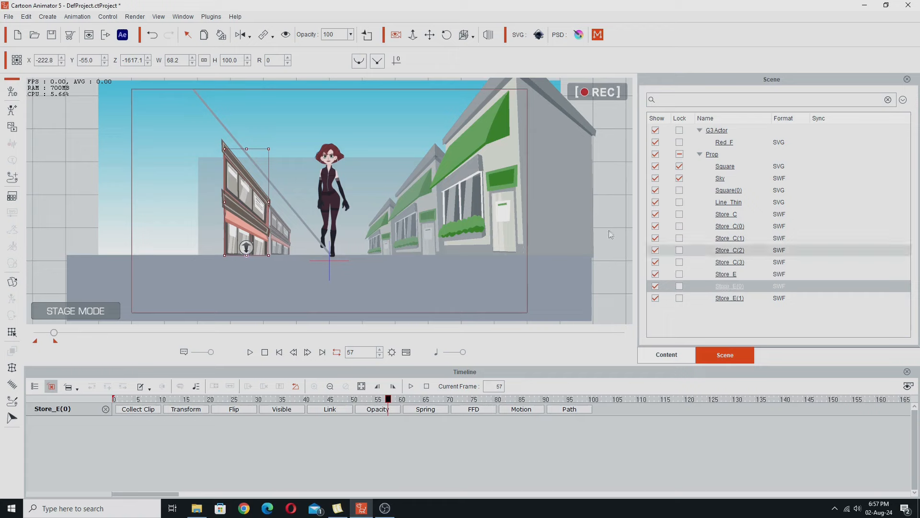
{"action": "left_click_drag", "start_coordinate": [122, 60], "coordinate": [132, 61]}
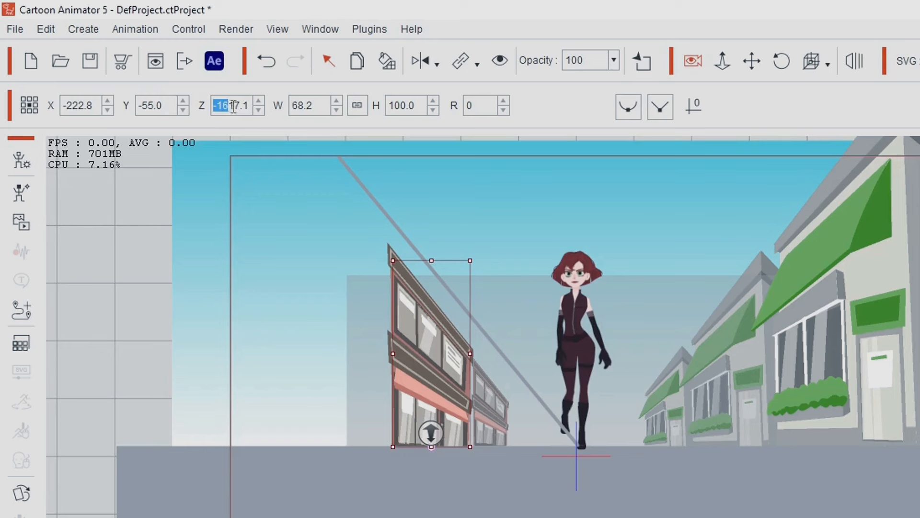
{"action": "triple_click", "coordinate": [233, 106]}
{"action": "double_click", "coordinate": [224, 105]}
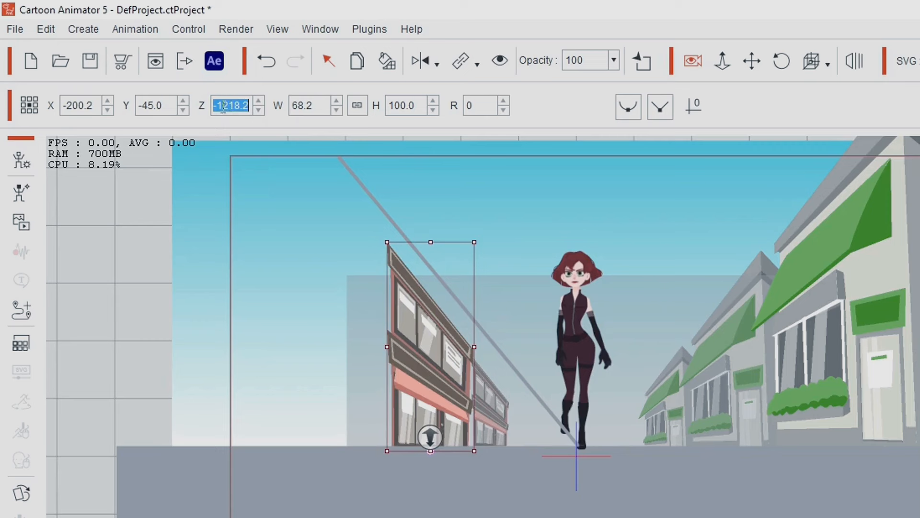
{"action": "type", "text": "-1617.1"}
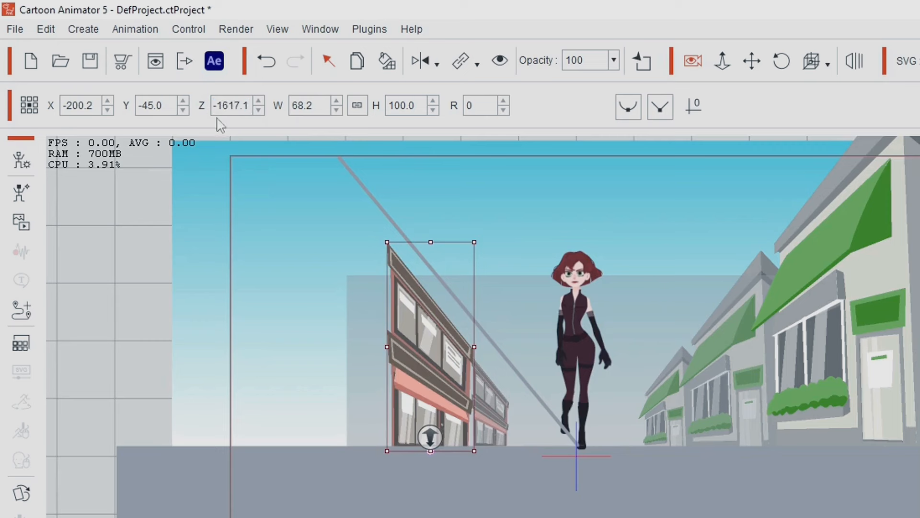
{"action": "key", "text": "Return"}
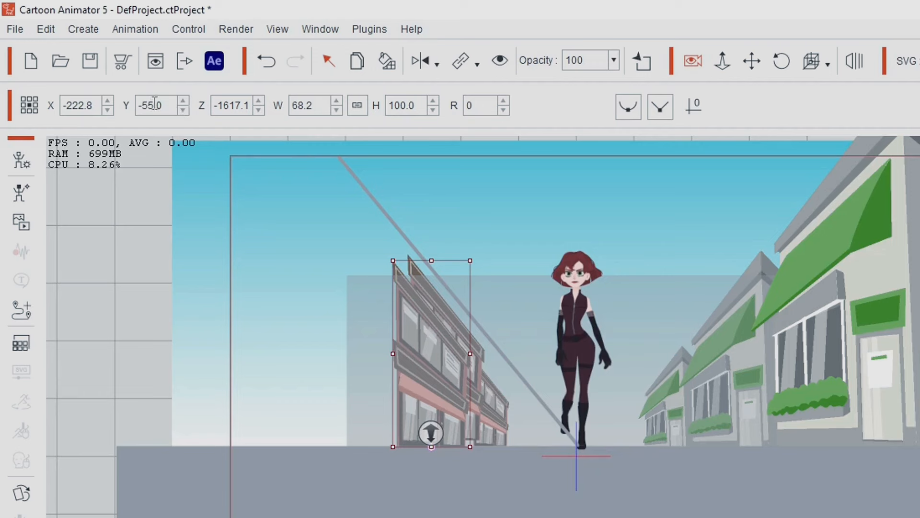
Step: Match Store_E to Store_E(0)'s position at frame 57 with Y -55.0 and X -222.8
{"action": "double_click", "coordinate": [151, 105]}
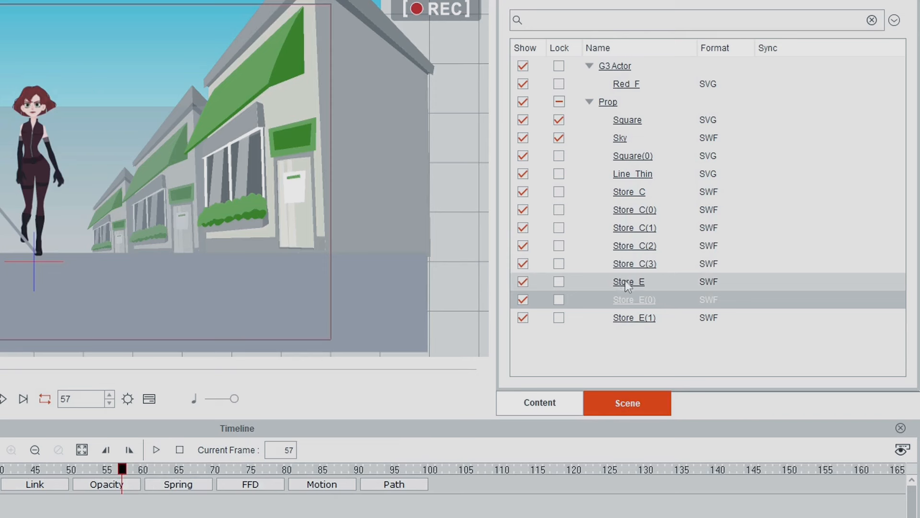
{"action": "double_click", "coordinate": [625, 281]}
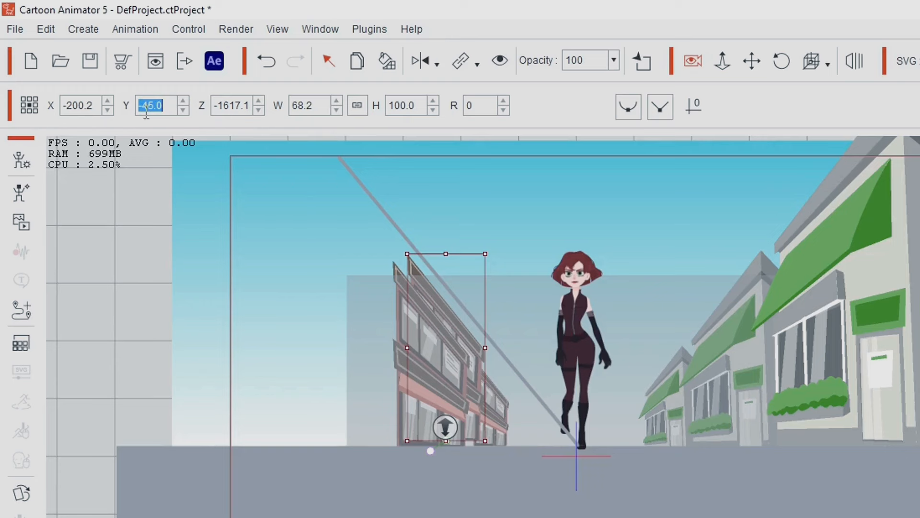
{"action": "key", "text": "End"}
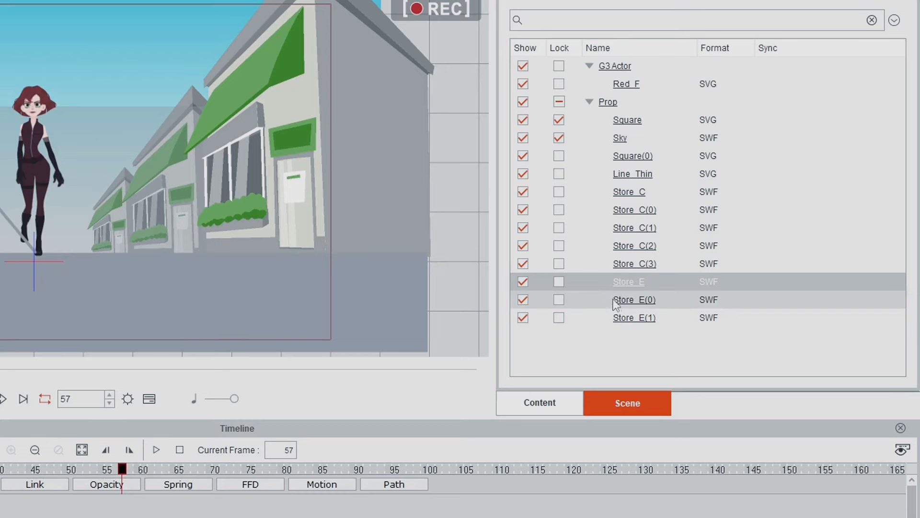
{"action": "left_click", "coordinate": [628, 305]}
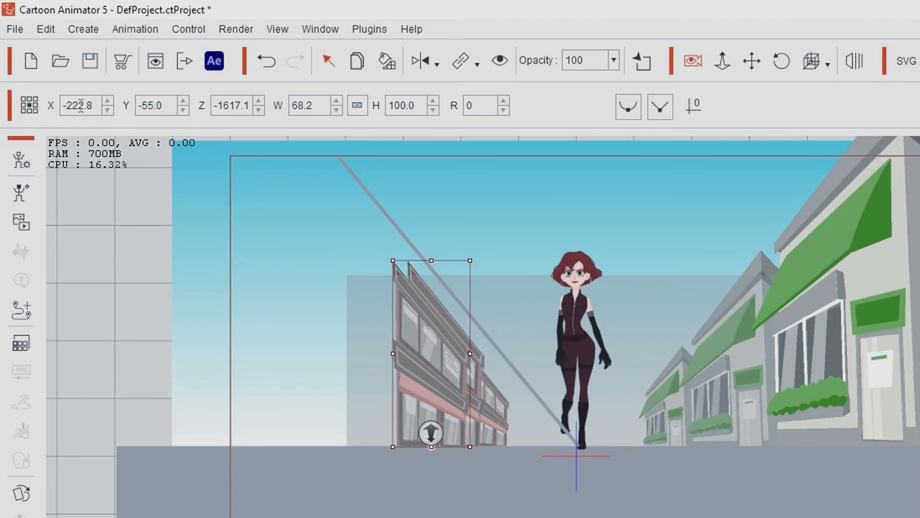
{"action": "double_click", "coordinate": [78, 105]}
{"action": "key", "text": "ctrl+c"}
{"action": "type", "text": "-200.2"}
{"action": "key", "text": "Return"}
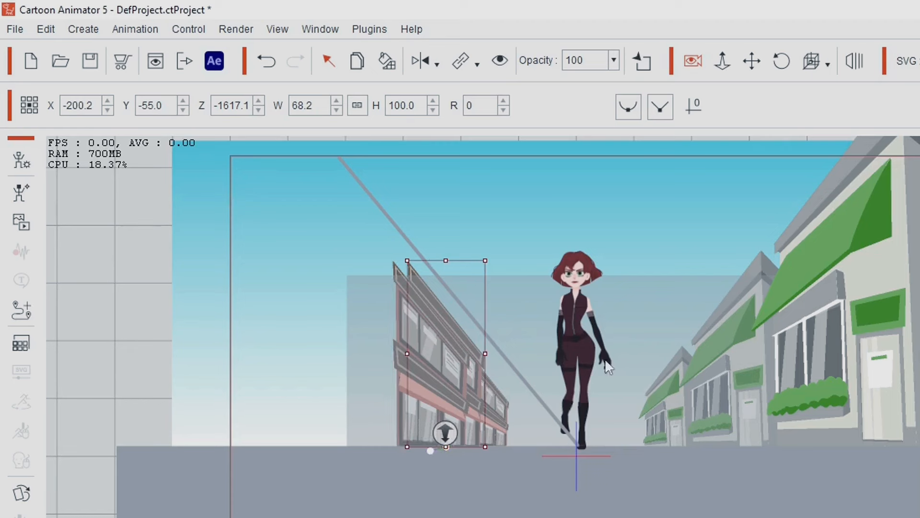
{"action": "double_click", "coordinate": [81, 108]}
{"action": "key", "text": "ctrl+v"}
{"action": "key", "text": "Return"}
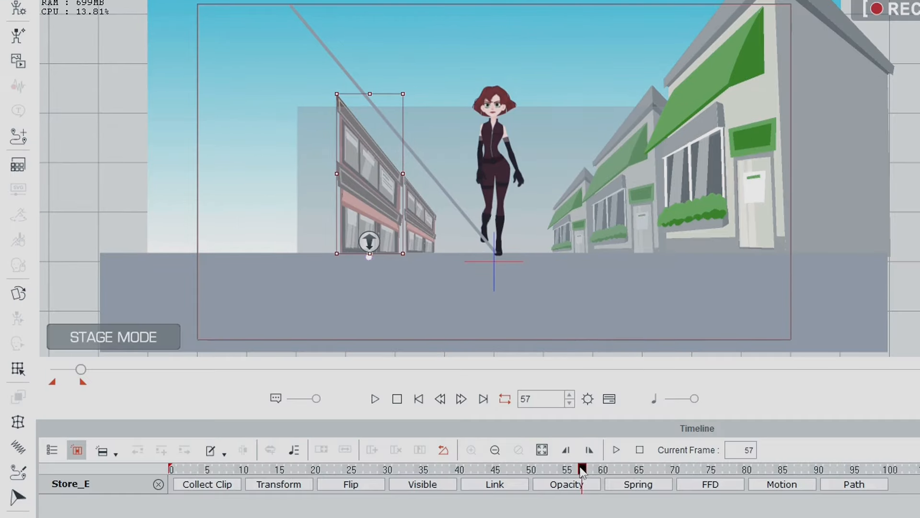
Step: Return to frame 0 and link the middle red store Store_E(0) to the Square(0) overlay
{"action": "mouse_move", "coordinate": [582, 473]}
{"action": "left_mouse_down"}
{"action": "mouse_move", "coordinate": [314, 471]}
{"action": "mouse_move", "coordinate": [127, 455]}
{"action": "mouse_move", "coordinate": [434, 485]}
{"action": "mouse_move", "coordinate": [575, 483]}
{"action": "left_mouse_up"}
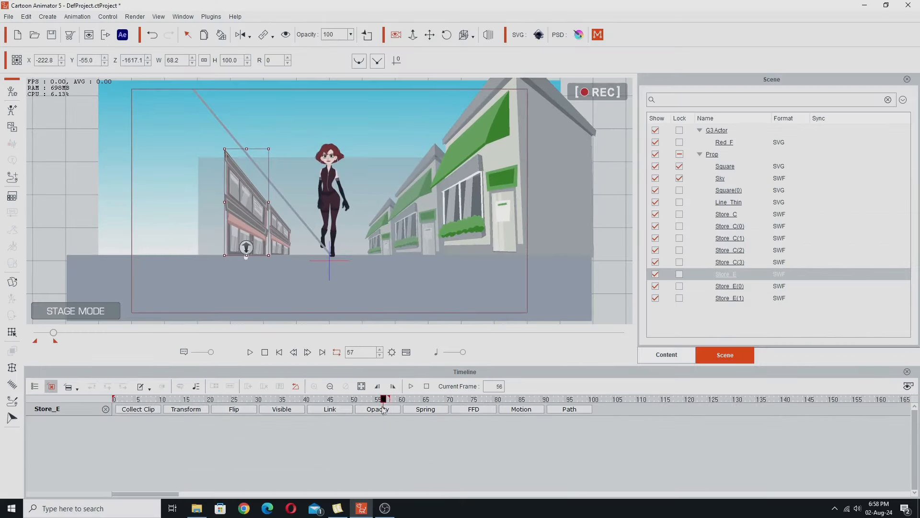
{"action": "left_click_drag", "start_coordinate": [383, 410], "coordinate": [114, 409]}
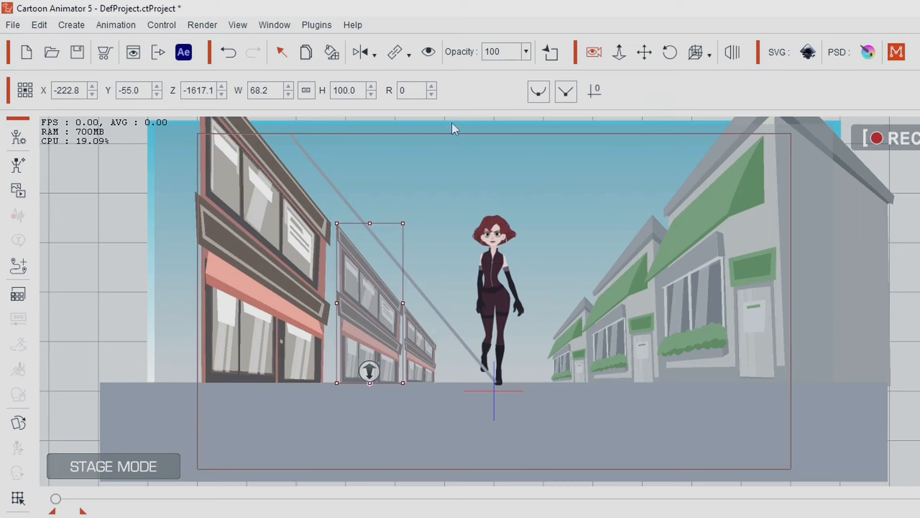
{"action": "left_click", "coordinate": [396, 61]}
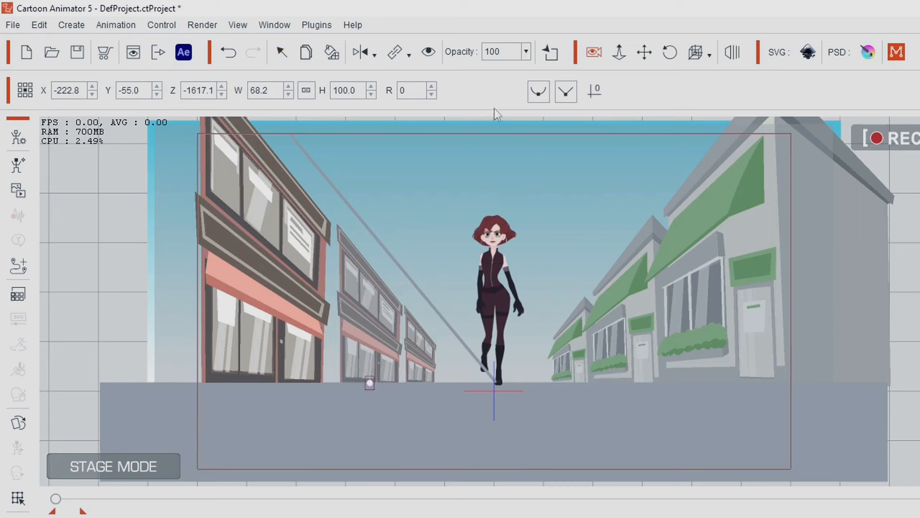
{"action": "left_click", "coordinate": [514, 172]}
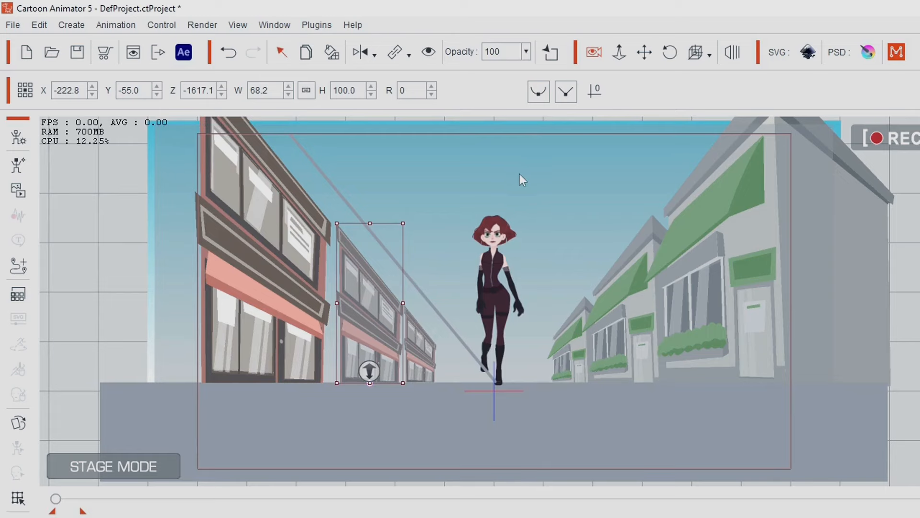
Step: At frame 57, set Store_E(0)'s Z to -5542.2, matching Store_E(1)
{"action": "left_click_drag", "start_coordinate": [143, 434], "coordinate": [484, 477]}
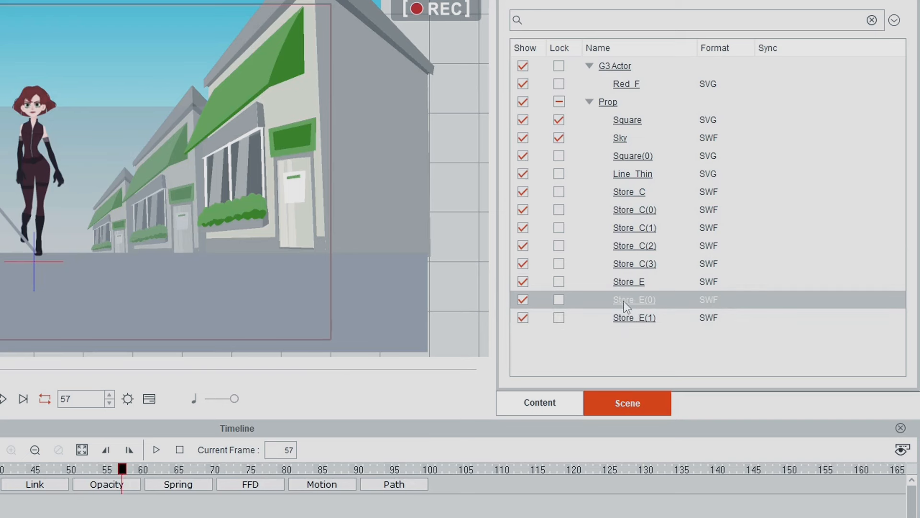
{"action": "left_click", "coordinate": [639, 322]}
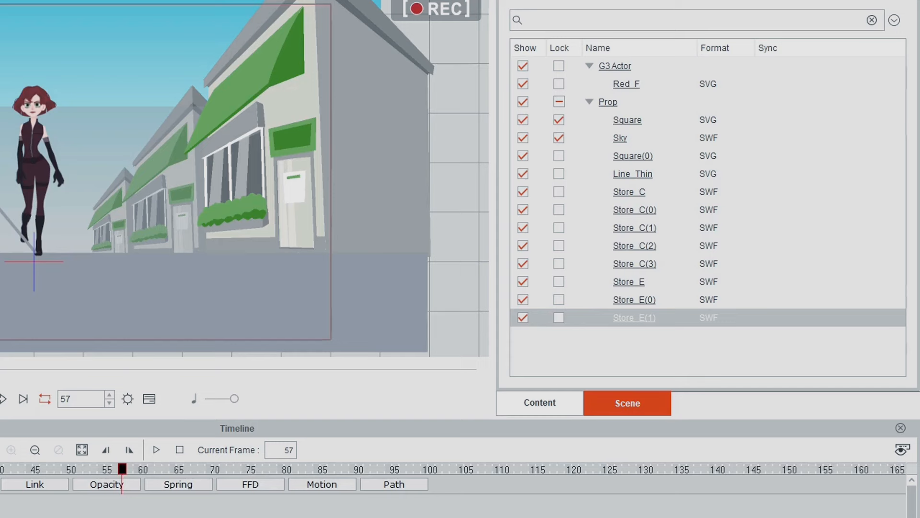
{"action": "left_click", "coordinate": [613, 300]}
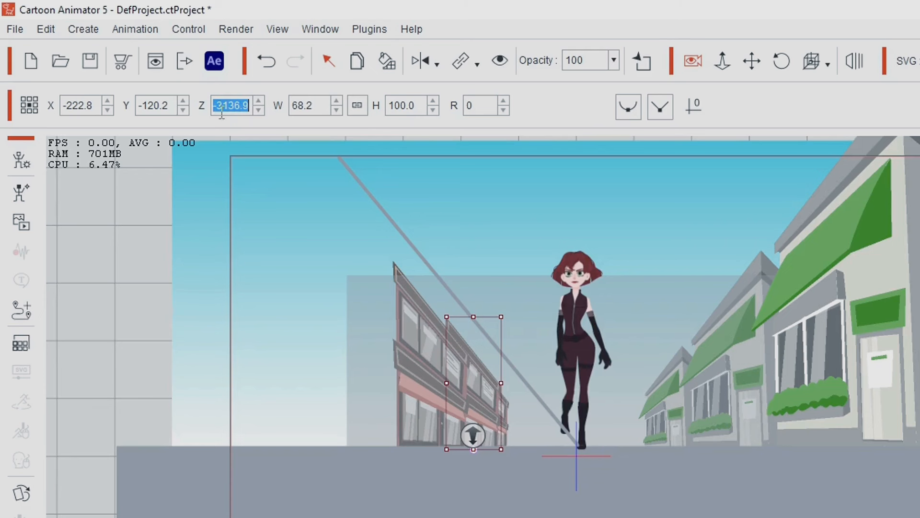
{"action": "type", "text": "-5542.2"}
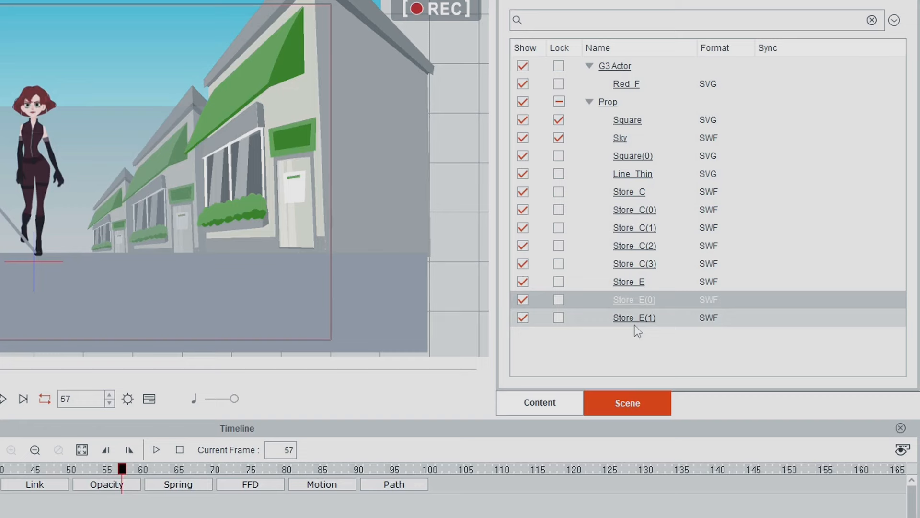
Step: Match Store_E(0) to Store_E(1)'s position at frame 57 with Y -207.3 and X -272.7
{"action": "left_click", "coordinate": [635, 318]}
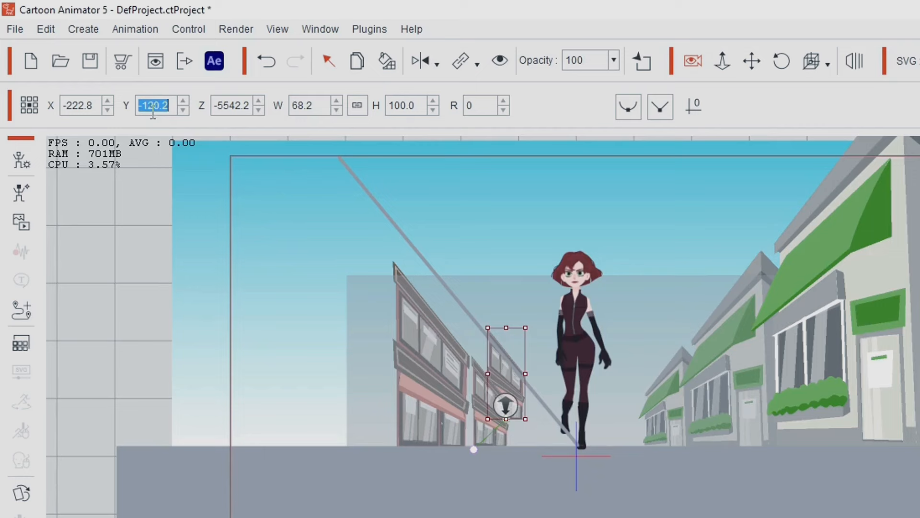
{"action": "left_click", "coordinate": [168, 106]}
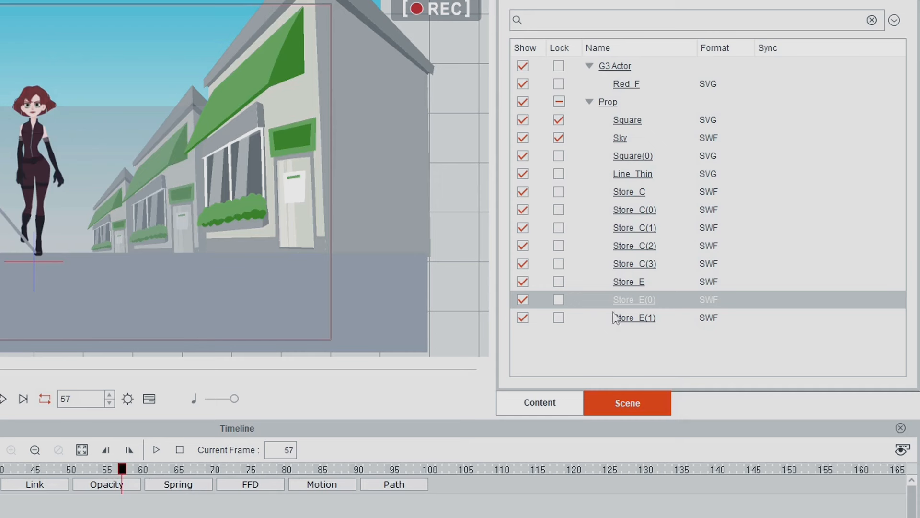
{"action": "left_click", "coordinate": [623, 320]}
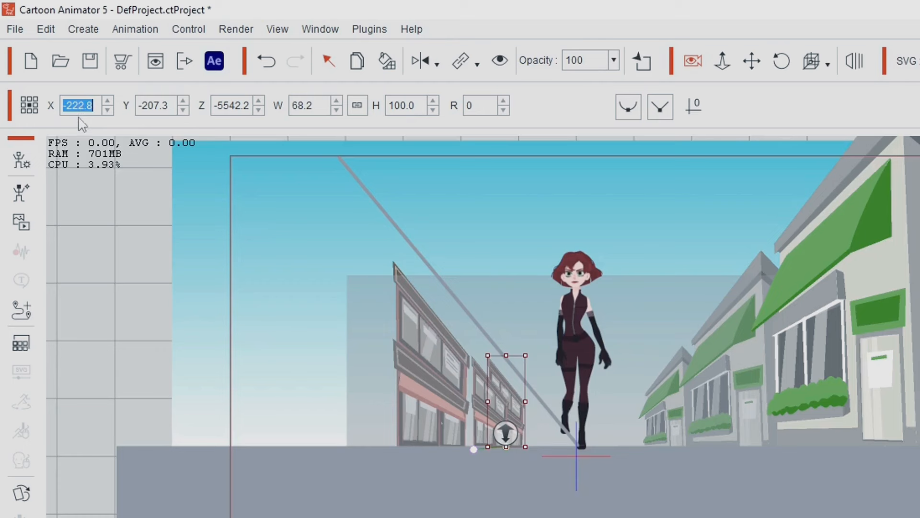
{"action": "type", "text": "-272.7"}
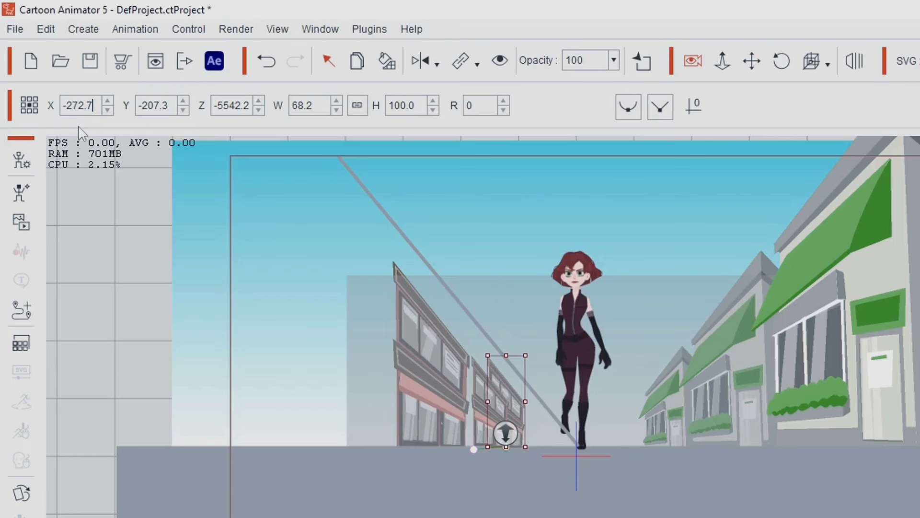
{"action": "key", "text": "Return"}
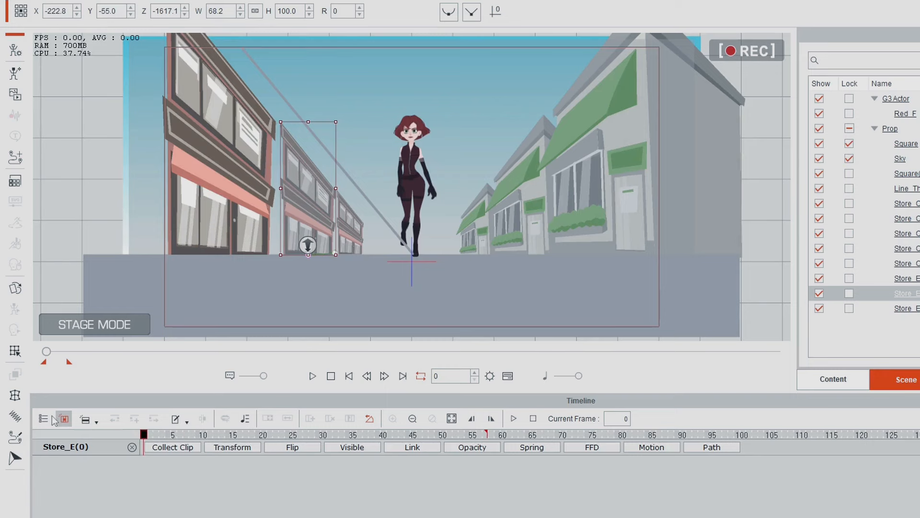
Step: Return to frame 0, duplicate the far red store Store_E(1) toward the end of the row, and set the copy's Z to -9998
{"action": "left_click_drag", "start_coordinate": [51, 414], "coordinate": [14, 430]}
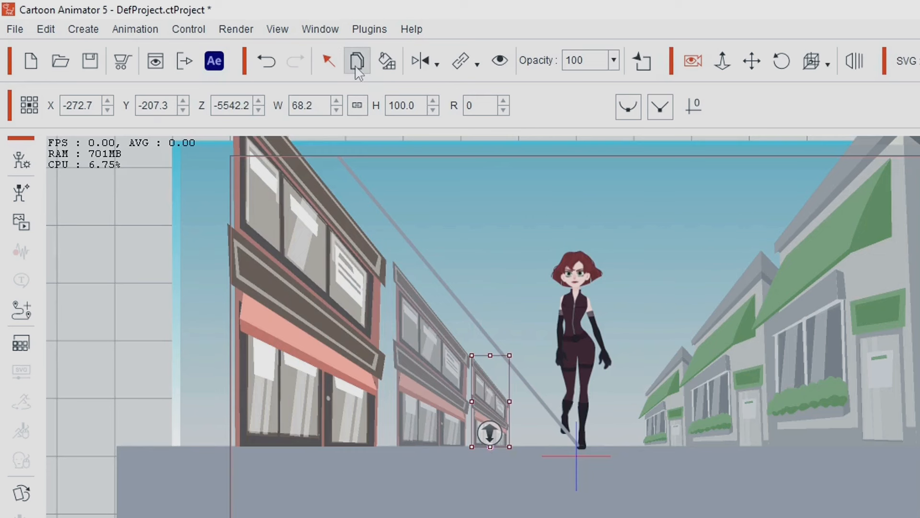
{"action": "left_click_drag", "start_coordinate": [490, 374], "coordinate": [524, 377]}
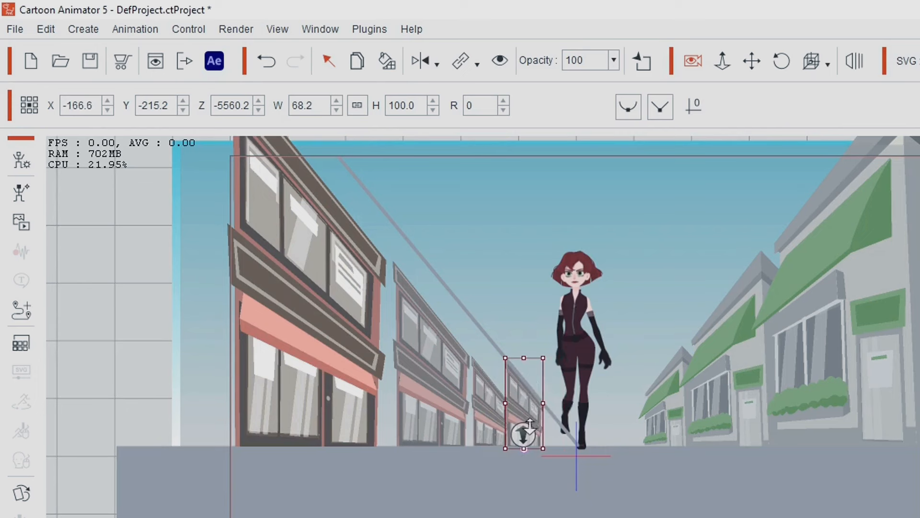
{"action": "double_click", "coordinate": [229, 101]}
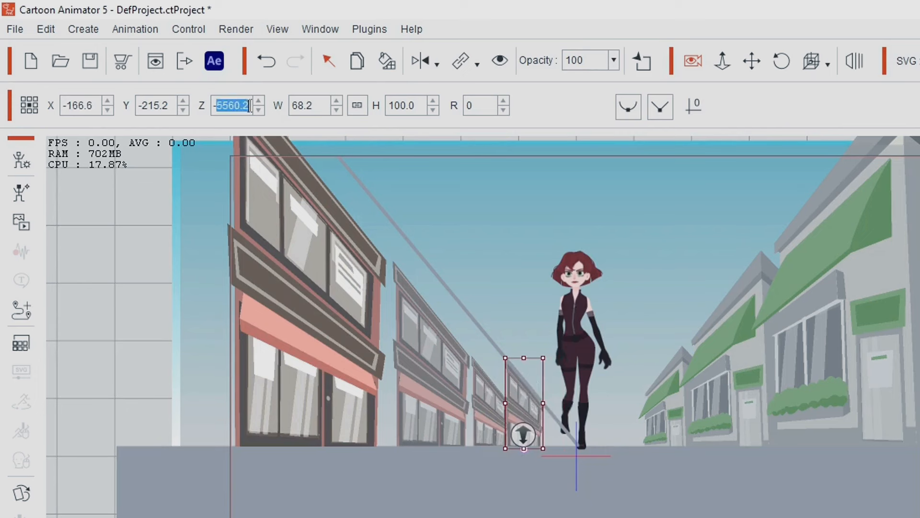
{"action": "type", "text": "9998"}
{"action": "key", "text": "Return"}
Step: Align the new store copy behind the red row and scale it proportionally to about W 48.2 and H 70.7
{"action": "left_click_drag", "start_coordinate": [543, 385], "coordinate": [522, 418]}
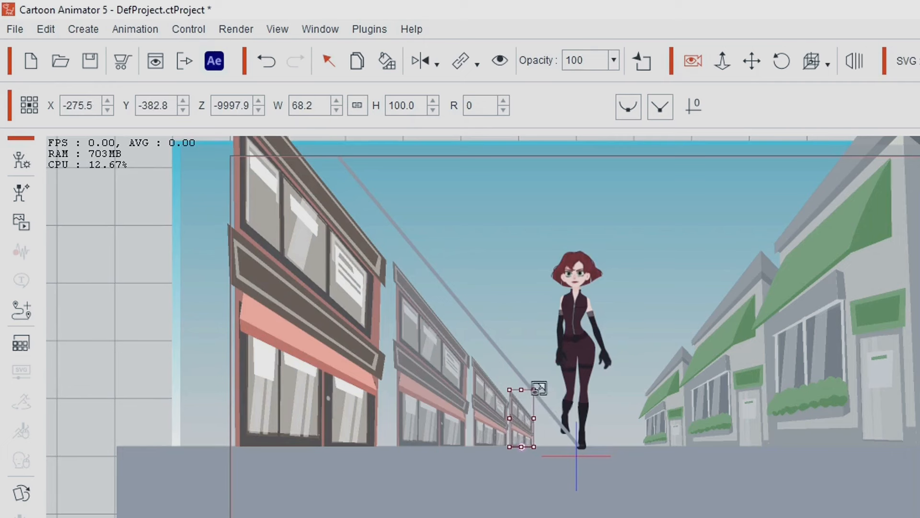
{"action": "key", "text": "ctrl+z"}
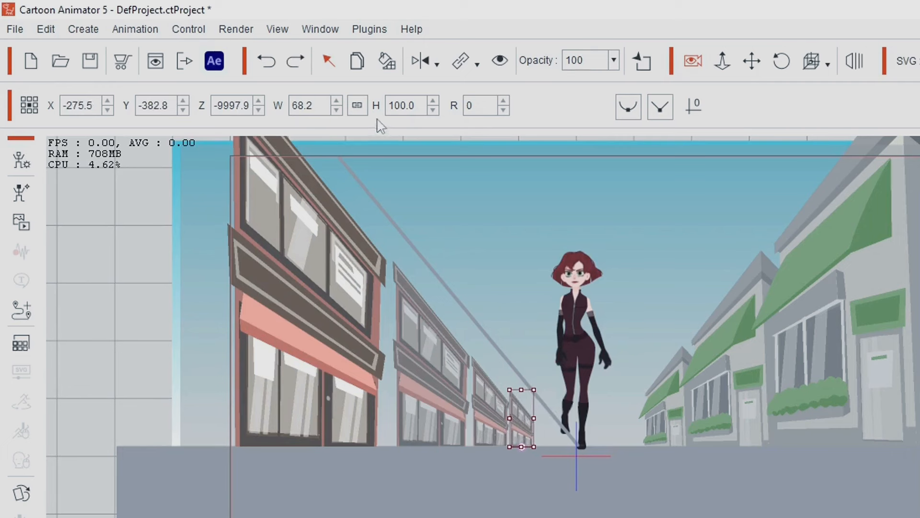
{"action": "left_click", "coordinate": [362, 107]}
{"action": "left_click_drag", "start_coordinate": [533, 389], "coordinate": [521, 428]}
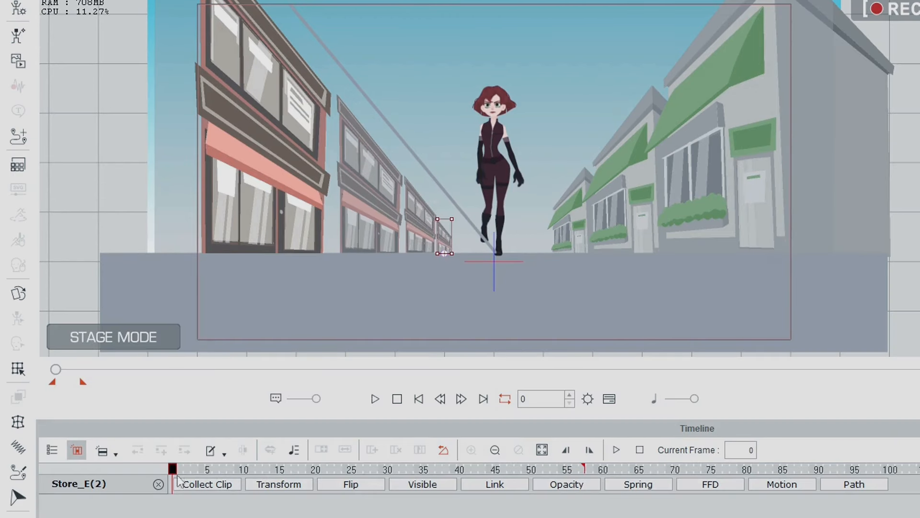
Step: At frame 57, set Store_E(1)'s width to 48.2 with proportions locked, matching Store_E(2)
{"action": "left_click_drag", "start_coordinate": [174, 473], "coordinate": [580, 504]}
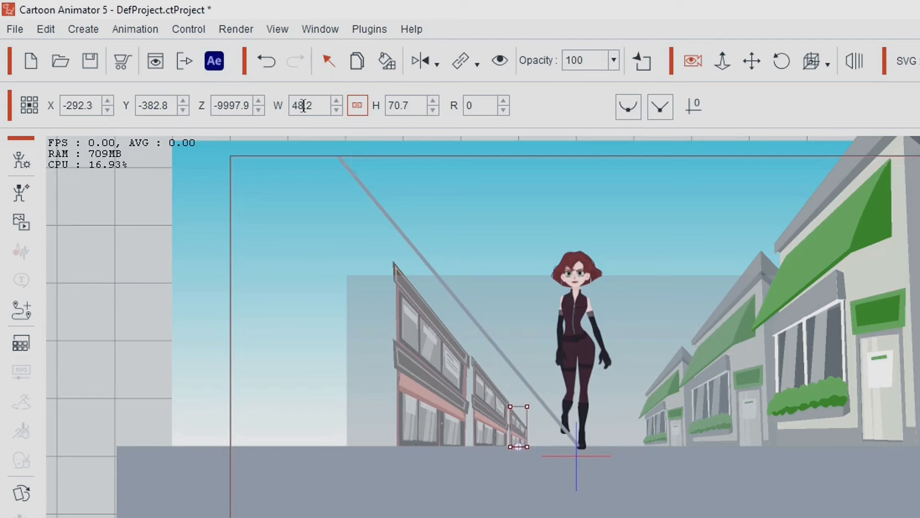
{"action": "double_click", "coordinate": [303, 106]}
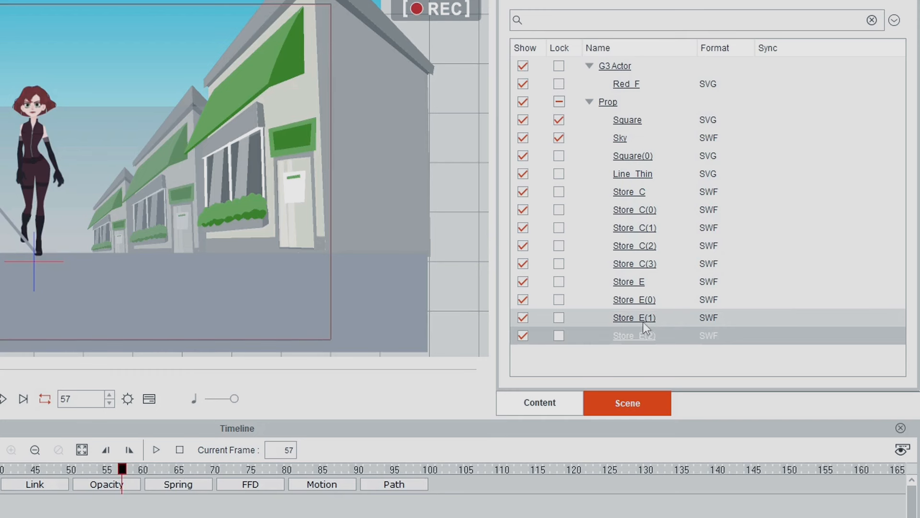
{"action": "left_click", "coordinate": [643, 321]}
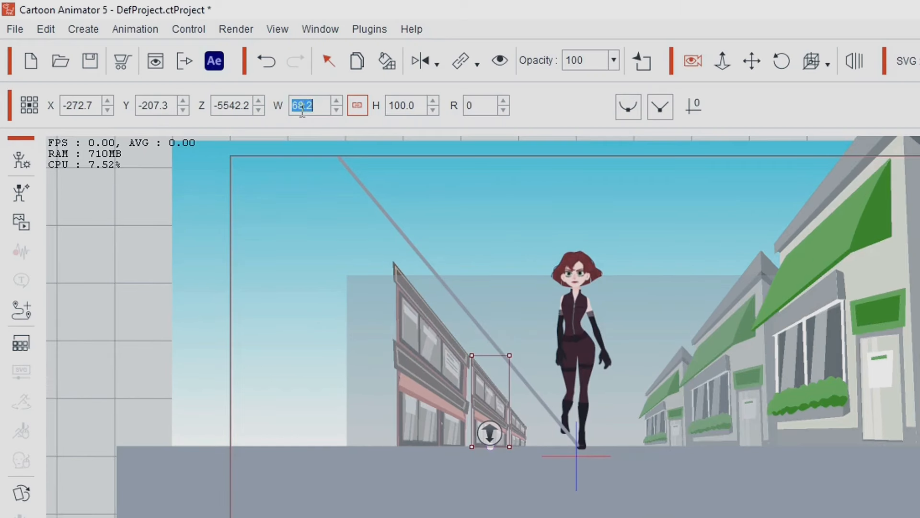
{"action": "left_click", "coordinate": [302, 112]}
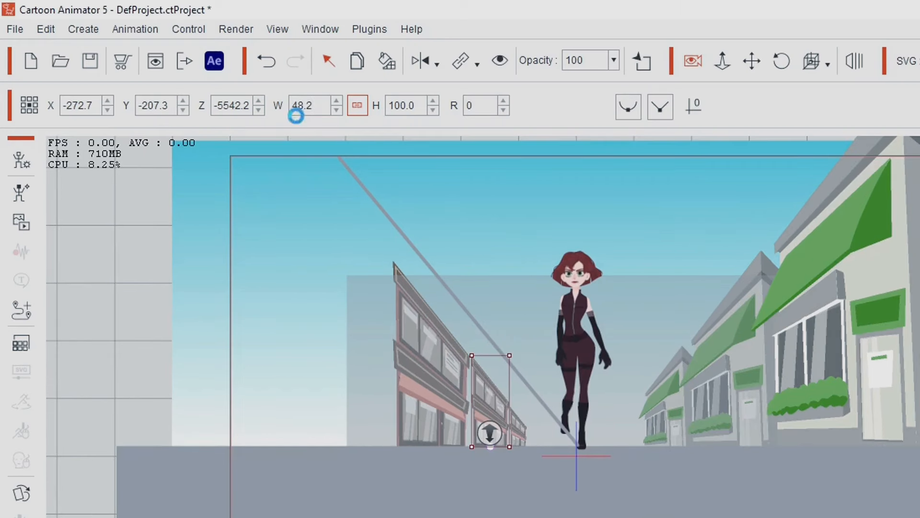
{"action": "key", "text": "Return"}
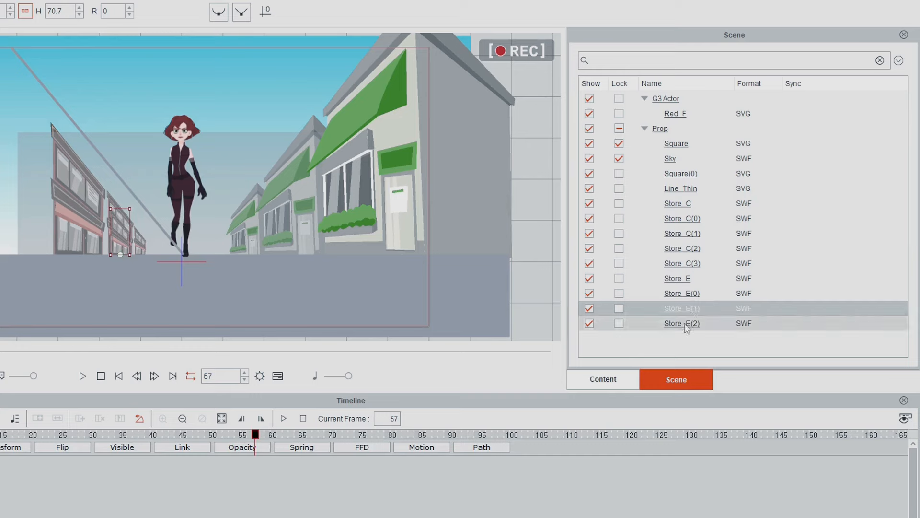
Step: Set Store_E(1)'s Z to -9997.9 at frame 57, matching Store_E(2)
{"action": "left_click", "coordinate": [684, 323]}
{"action": "left_click", "coordinate": [231, 105]}
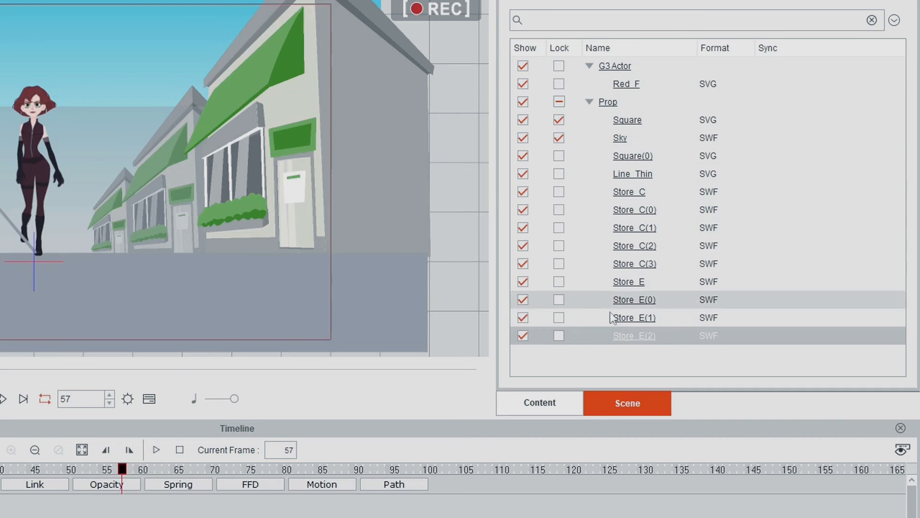
{"action": "left_click", "coordinate": [615, 317]}
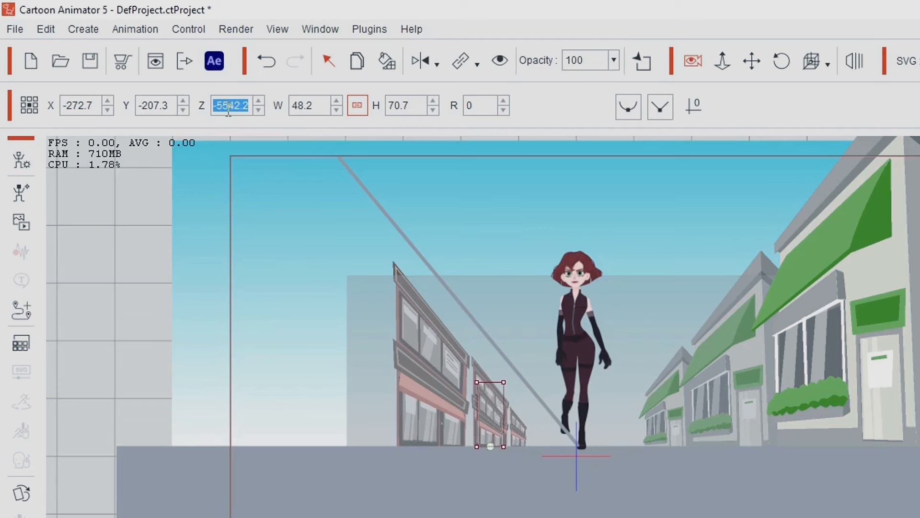
{"action": "type", "text": "-9997.9"}
{"action": "key", "text": "Return"}
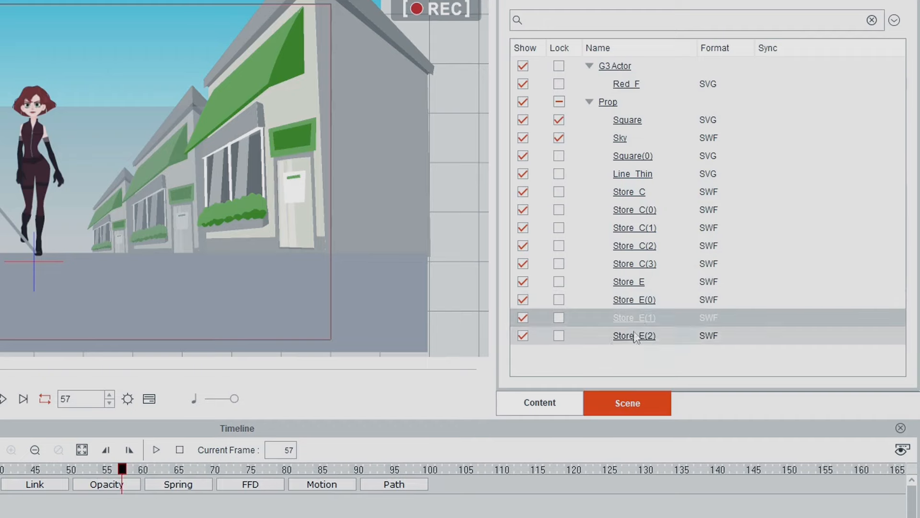
Step: Match Store_E(1) to Store_E(2)'s position at frame 57 with Y -382.8 and X -292.3
{"action": "left_click", "coordinate": [631, 336]}
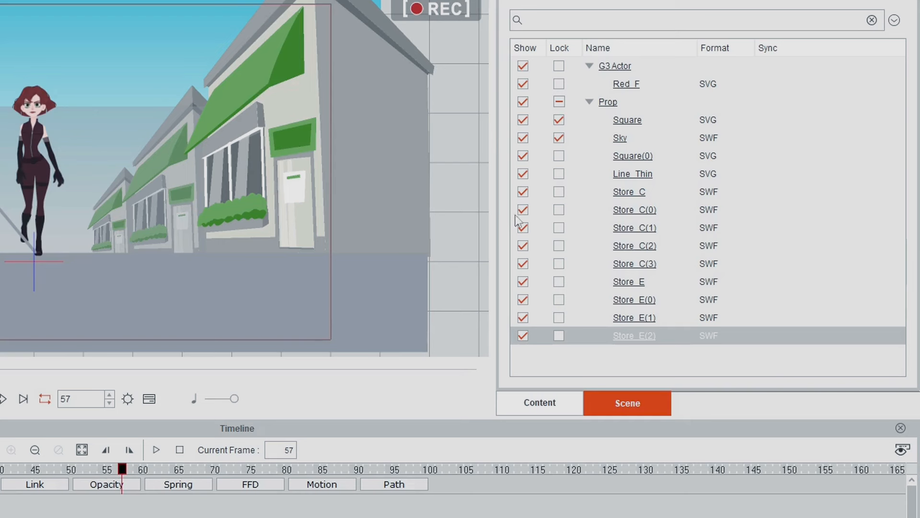
{"action": "left_click", "coordinate": [596, 317]}
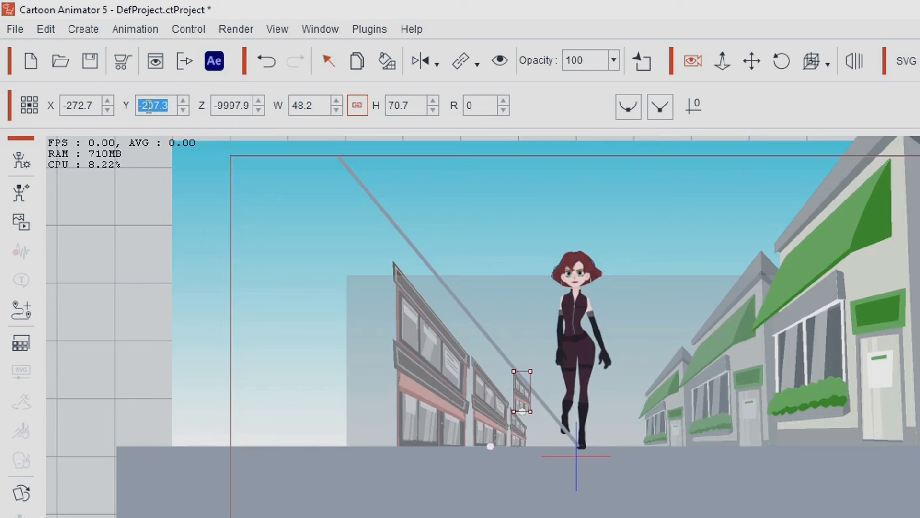
{"action": "type", "text": "-382.8"}
{"action": "key", "text": "Return"}
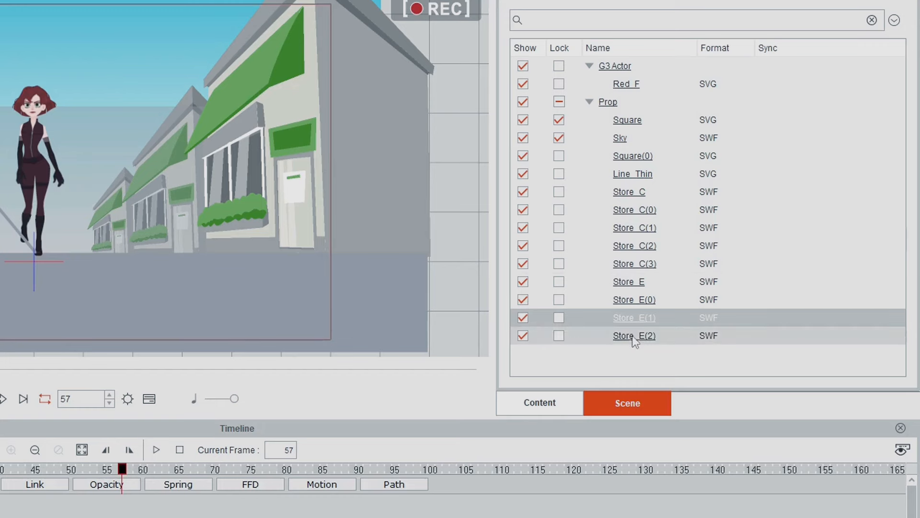
{"action": "left_click", "coordinate": [632, 335]}
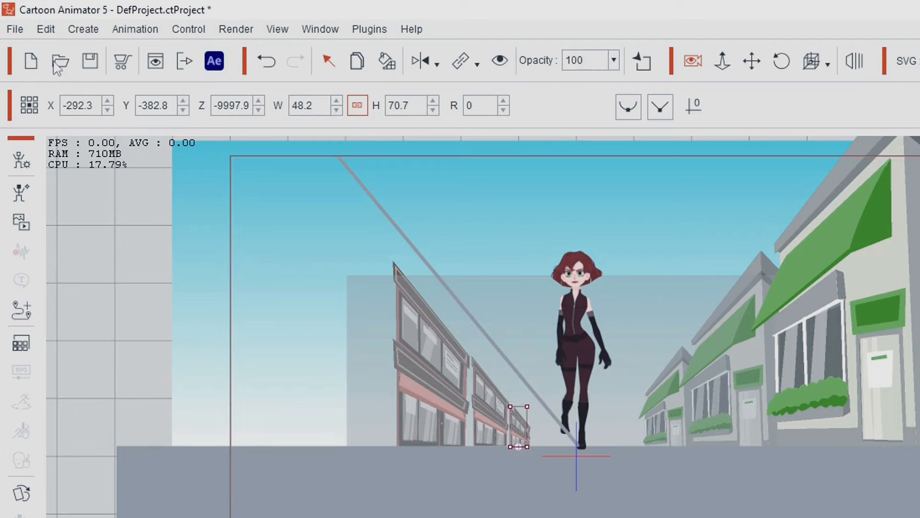
{"action": "double_click", "coordinate": [76, 106]}
{"action": "key", "text": "ctrl+c"}
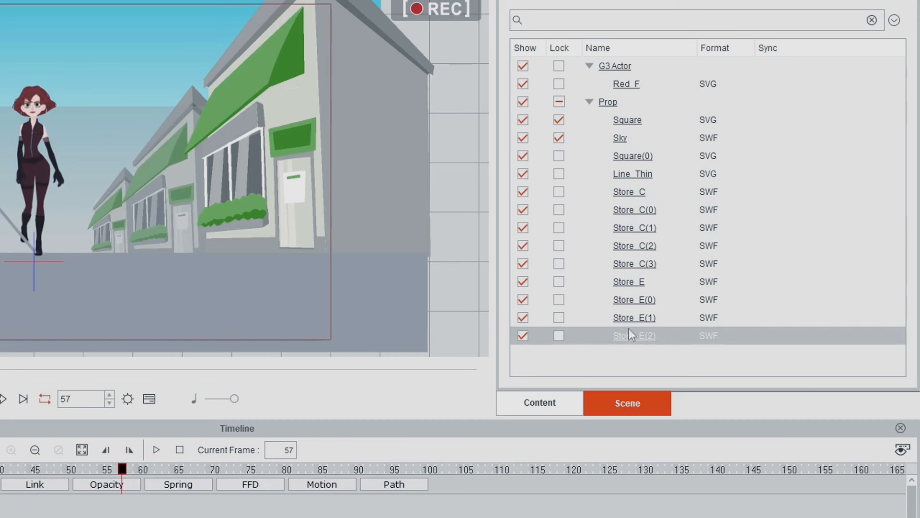
{"action": "left_click", "coordinate": [633, 319]}
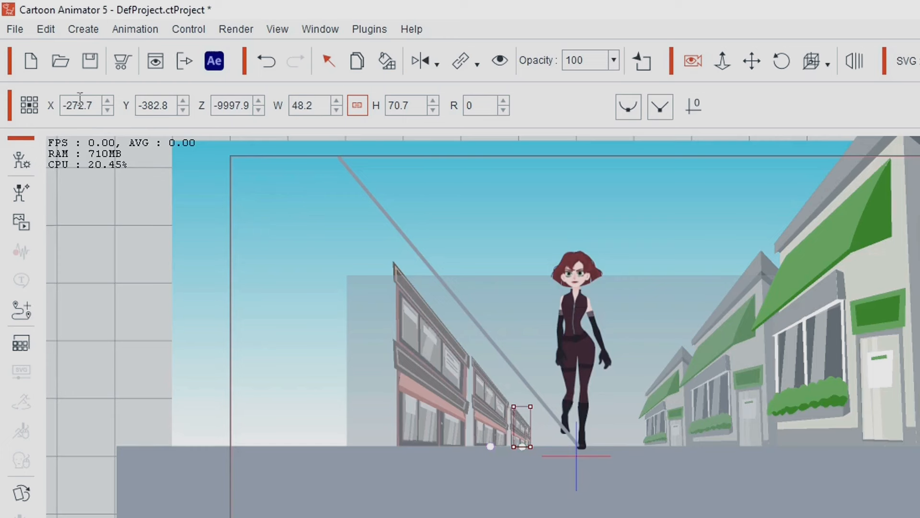
{"action": "double_click", "coordinate": [73, 105]}
{"action": "key", "text": "ctrl+v"}
{"action": "key", "text": "Return"}
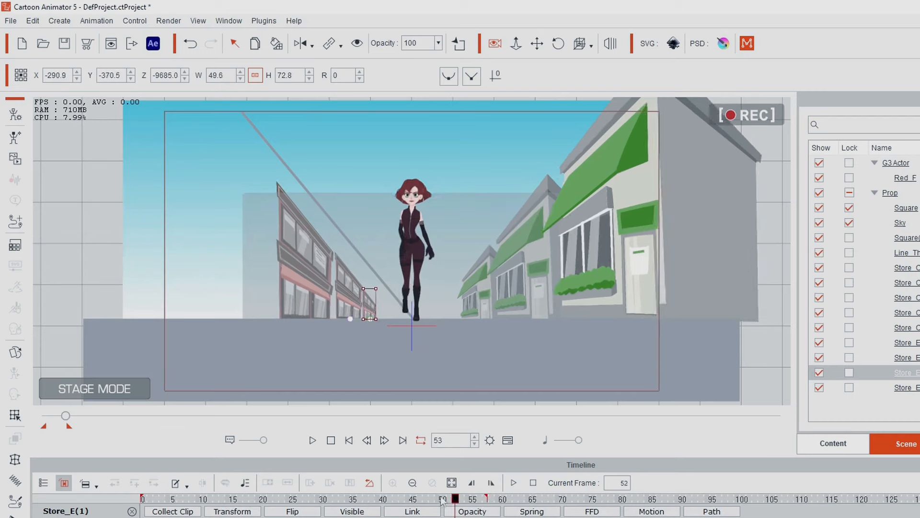
Step: Return to frame 0 and lower the opacity of the farthest red store Store_E(2) until it is fully transparent
{"action": "left_click_drag", "start_coordinate": [441, 497], "coordinate": [139, 443]}
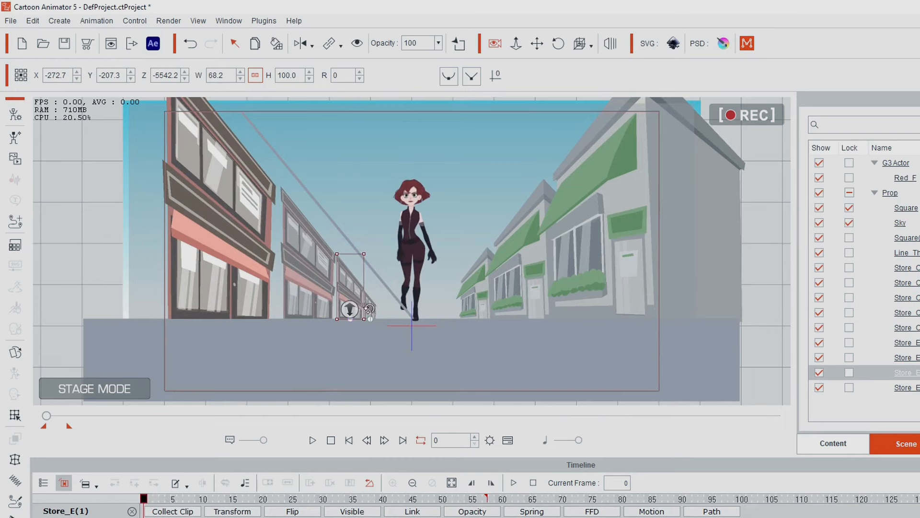
{"action": "left_click", "coordinate": [911, 388]}
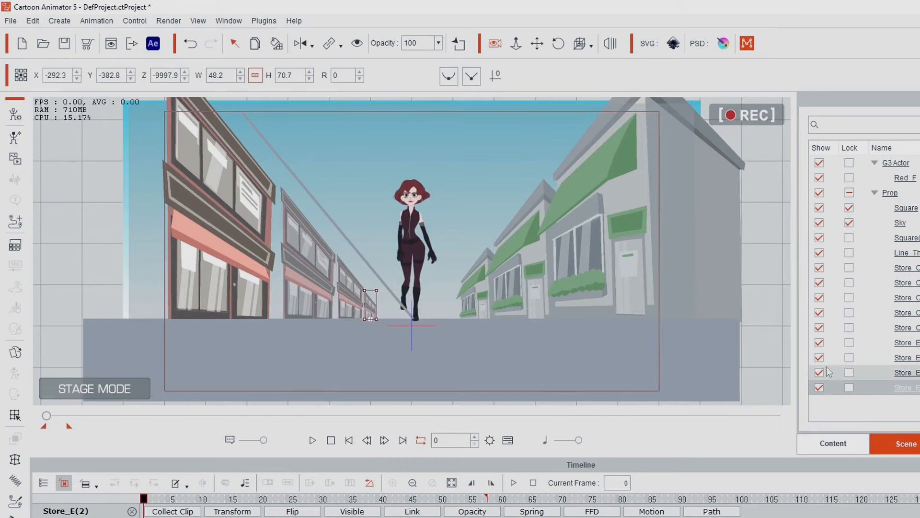
{"action": "left_click", "coordinate": [438, 43]}
{"action": "left_click_drag", "start_coordinate": [444, 54], "coordinate": [397, 63]}
{"action": "left_click_drag", "start_coordinate": [554, 82], "coordinate": [527, 82]}
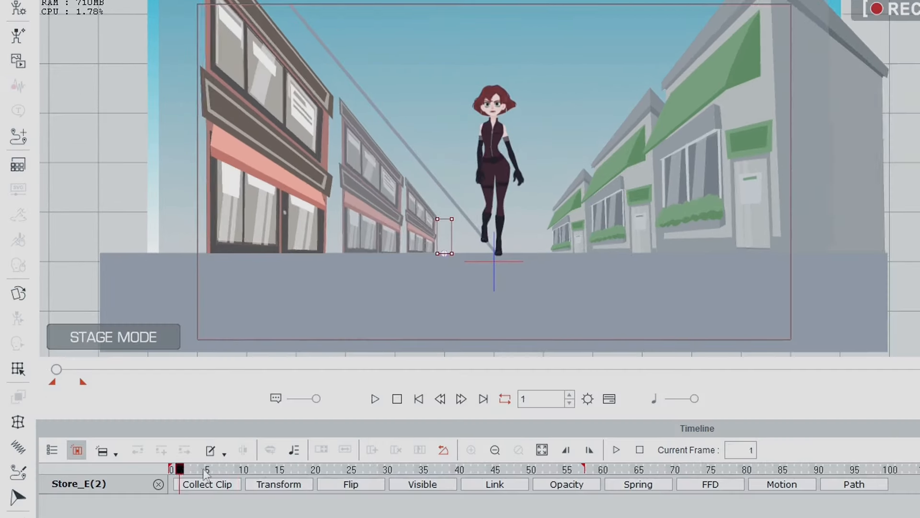
Step: Move to frame 57 and lower red store Store_E(1)'s opacity until it is fully transparent
{"action": "left_click_drag", "start_coordinate": [204, 471], "coordinate": [582, 479]}
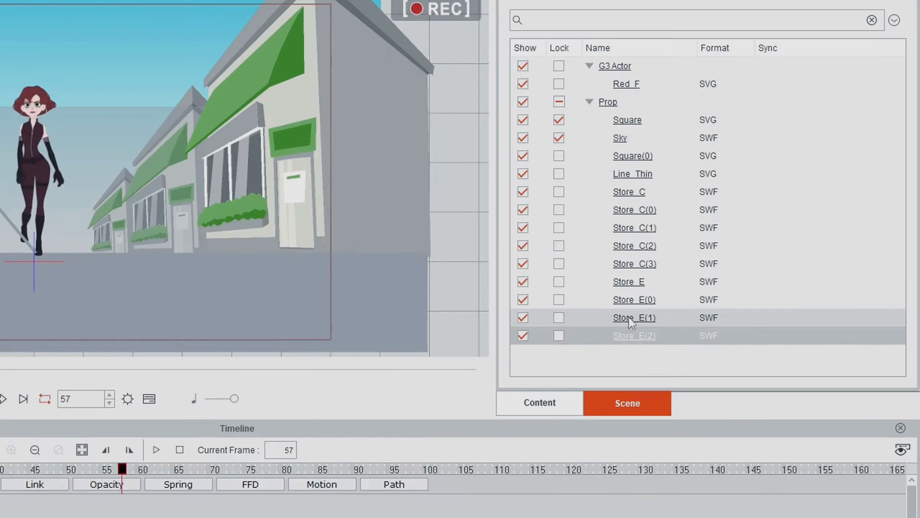
{"action": "left_click", "coordinate": [728, 301]}
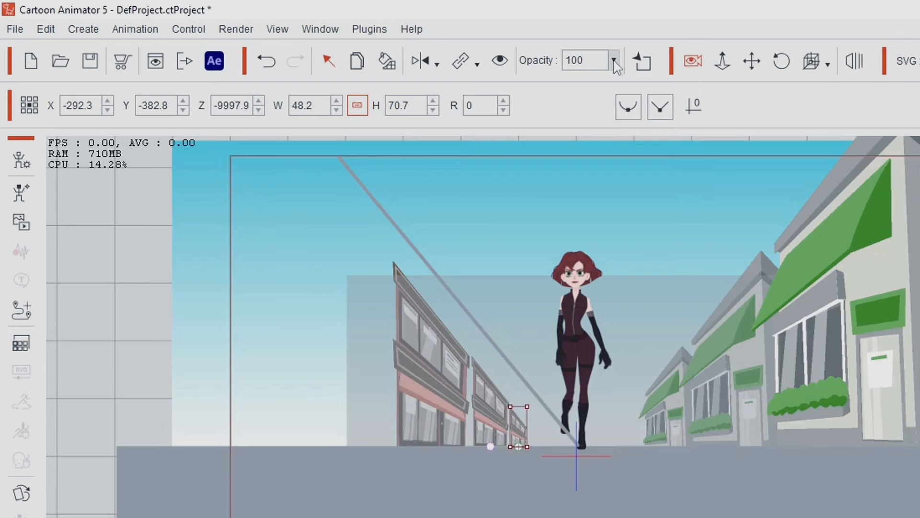
{"action": "left_click", "coordinate": [614, 61]}
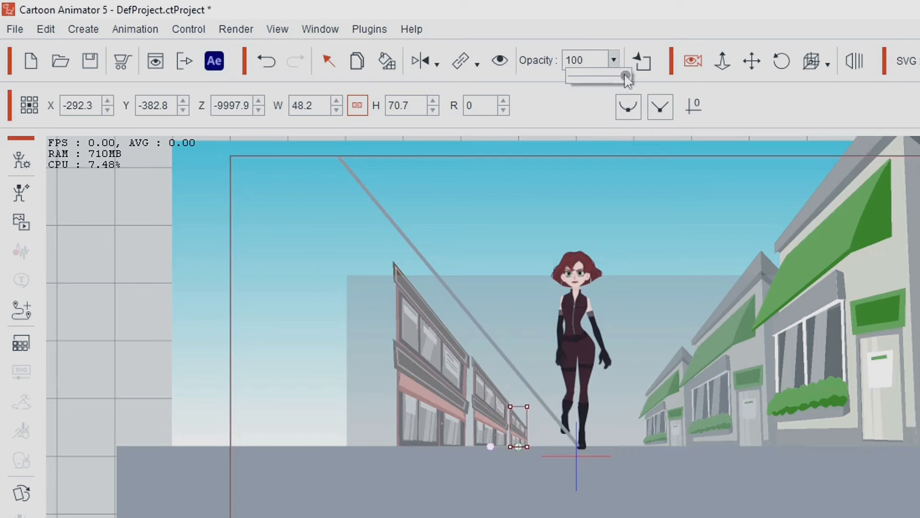
{"action": "left_click_drag", "start_coordinate": [626, 77], "coordinate": [558, 89]}
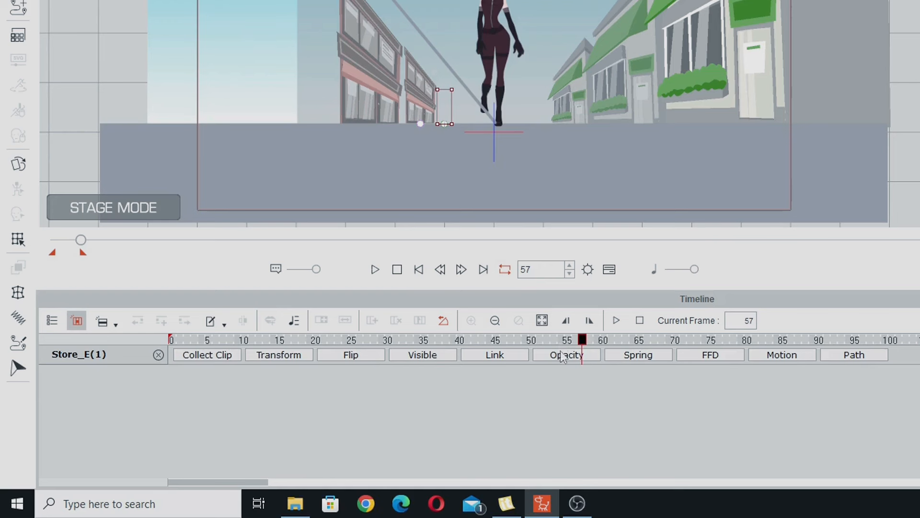
Step: Apply the Decelerate transition curve to Store_E(1)'s opacity key at frame 57 and play back the animation
{"action": "left_click", "coordinate": [559, 357]}
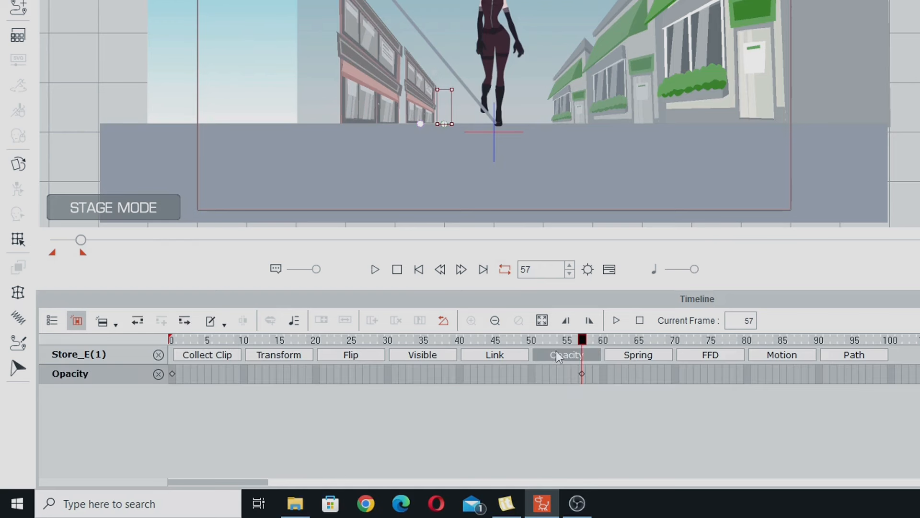
{"action": "right_click", "coordinate": [584, 376]}
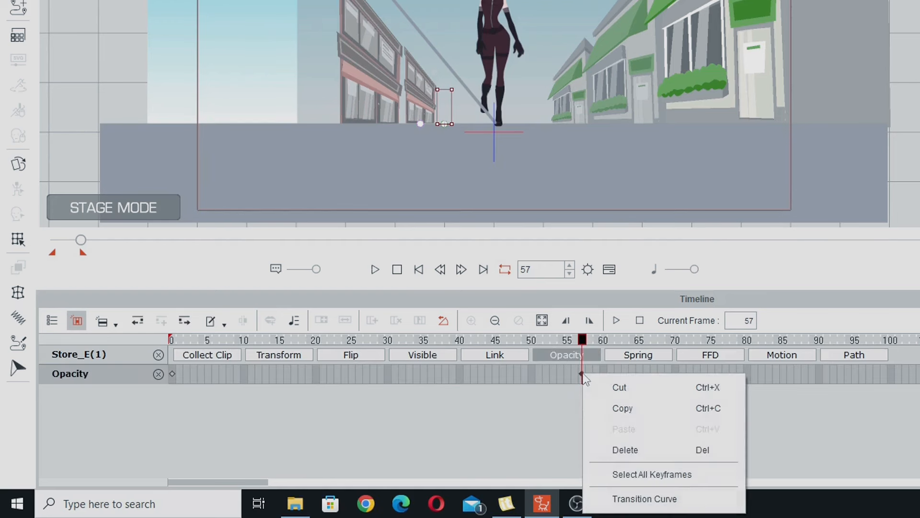
{"action": "left_click", "coordinate": [642, 496]}
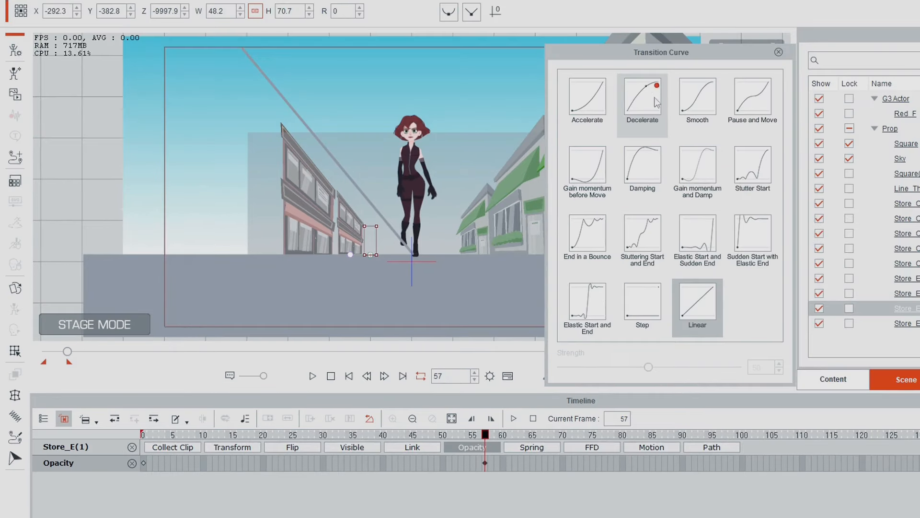
{"action": "key", "text": "space"}
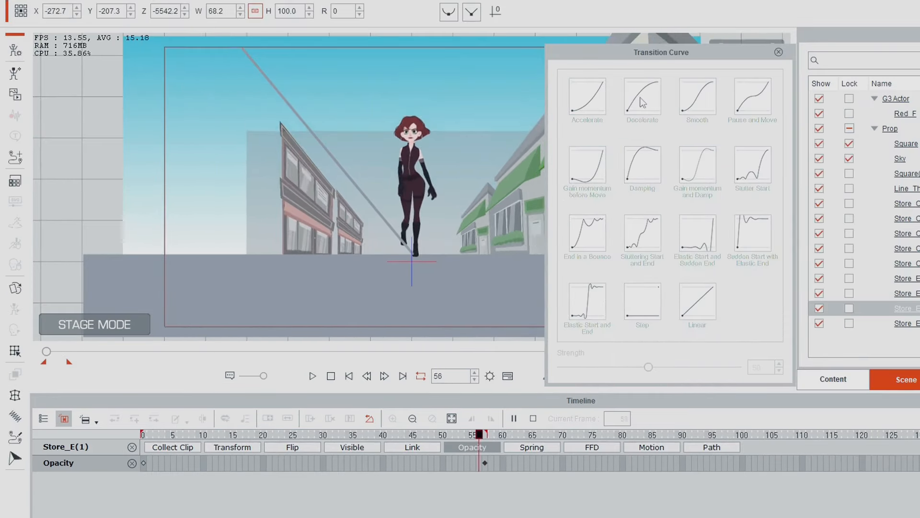
{"action": "left_click", "coordinate": [779, 52]}
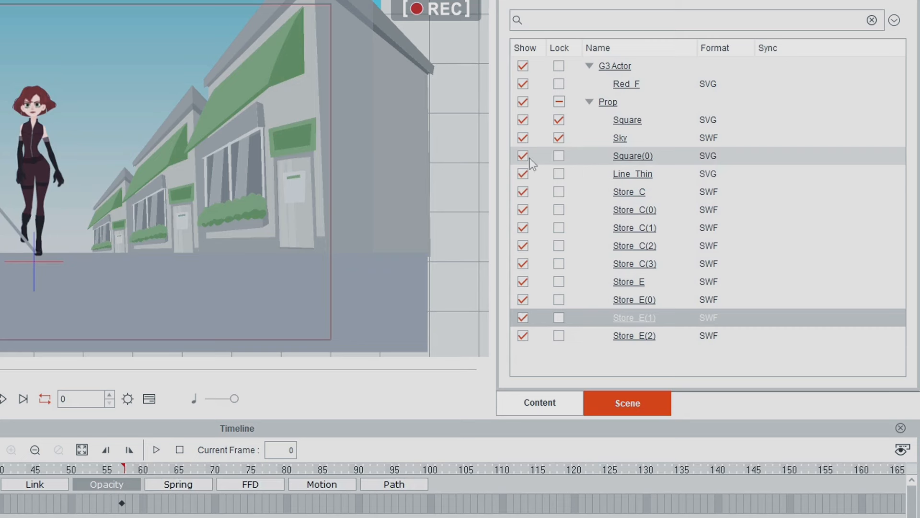
Step: Hide the guide props Square(0) and Line_Thin
{"action": "left_click", "coordinate": [524, 157]}
{"action": "left_click", "coordinate": [524, 175]}
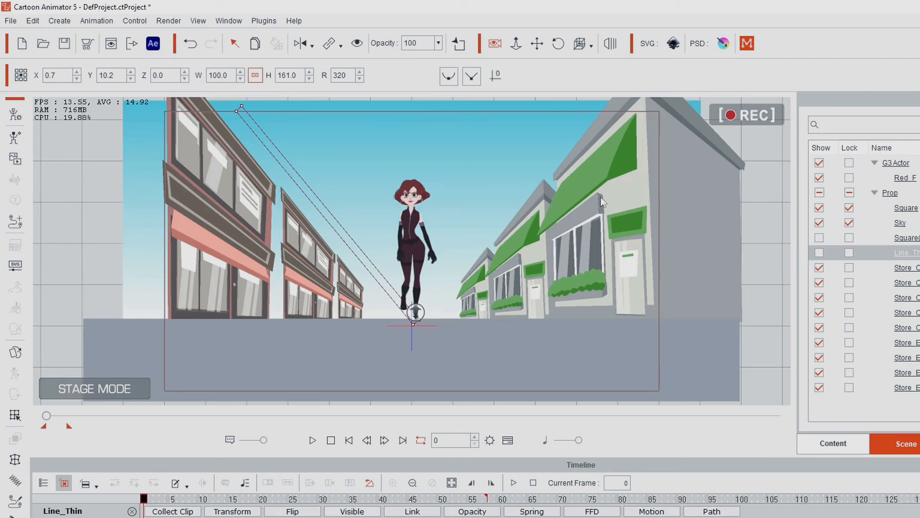
Step: Duplicate the nearest green store, Store_C, and remove the object animation from the copy
{"action": "left_click", "coordinate": [683, 181]}
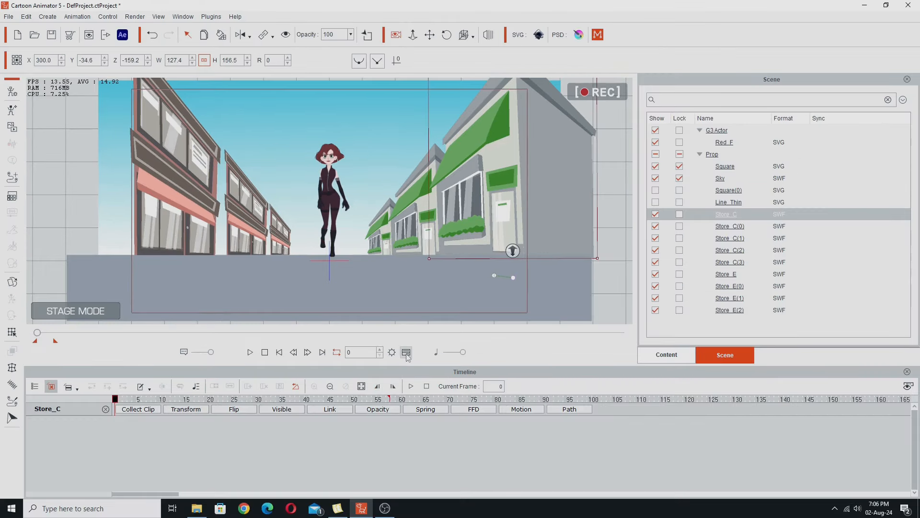
{"action": "left_click", "coordinate": [509, 442]}
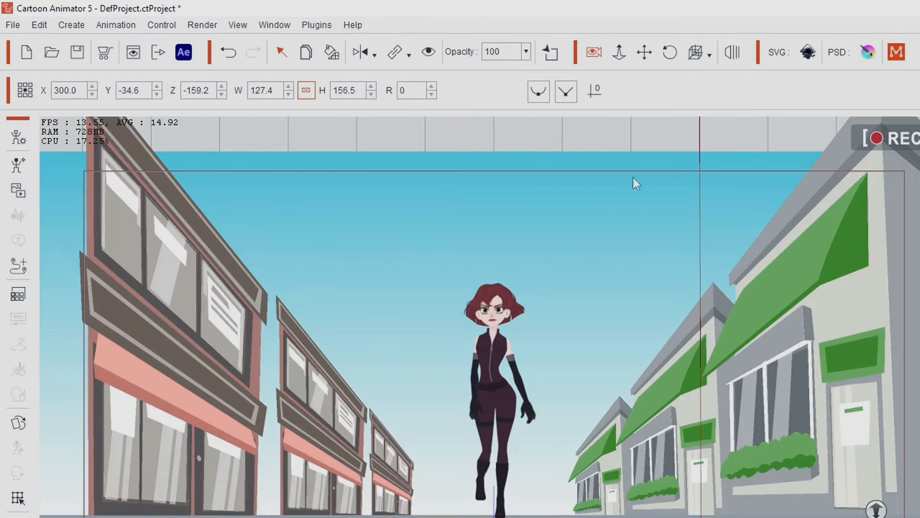
{"action": "right_click", "coordinate": [842, 266]}
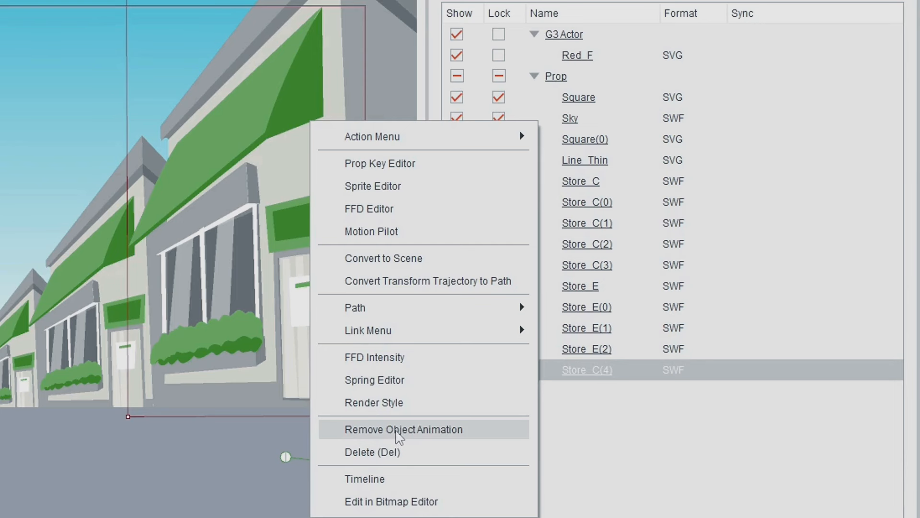
{"action": "left_click", "coordinate": [397, 430]}
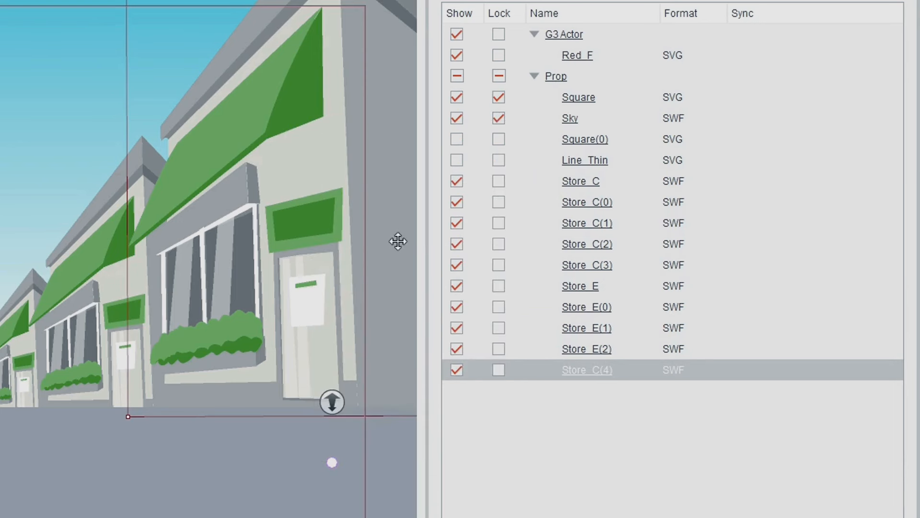
Step: Flip the green store copy horizontally and move it across the street behind the nearest red store, at about X -300
{"action": "left_click_drag", "start_coordinate": [395, 237], "coordinate": [335, 269]}
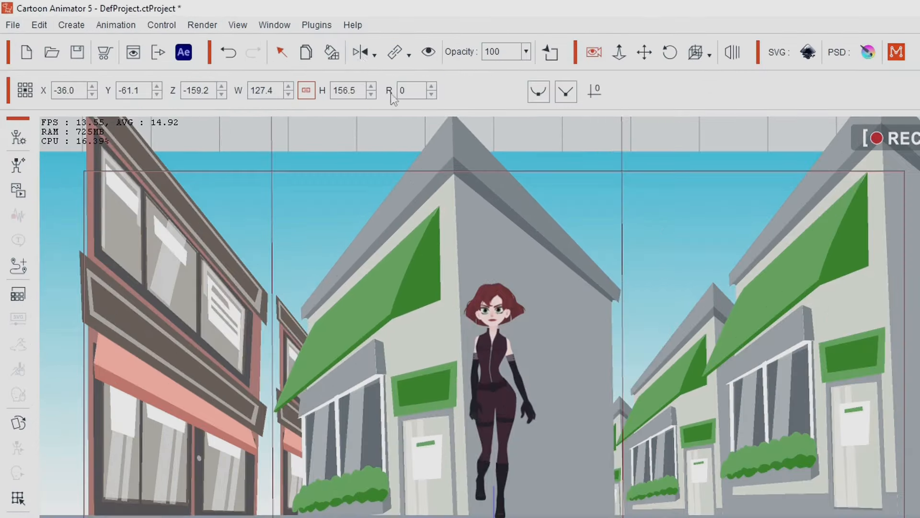
{"action": "left_click", "coordinate": [240, 36]}
{"action": "left_click_drag", "start_coordinate": [290, 199], "coordinate": [96, 181]}
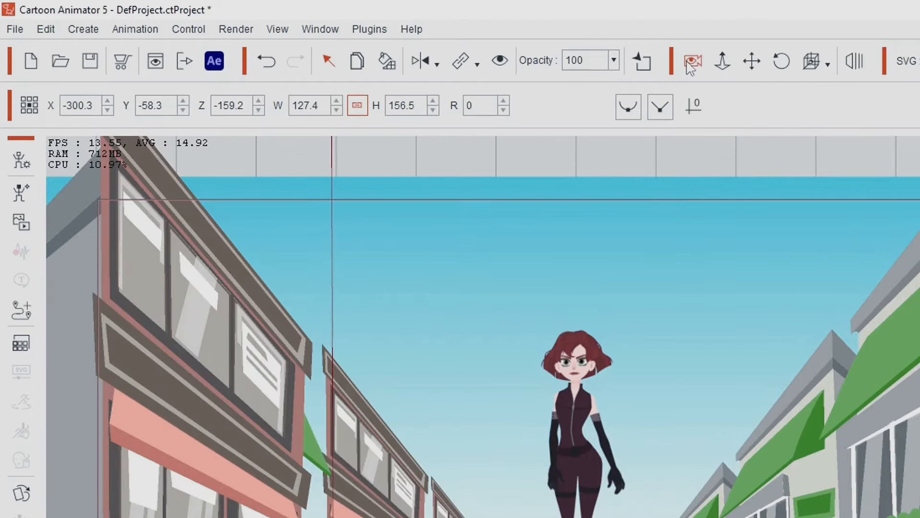
Step: Leave the camera view, align the flipped store copy behind the nearest red store, and narrow it slightly with proportions unlocked
{"action": "left_click", "coordinate": [692, 62]}
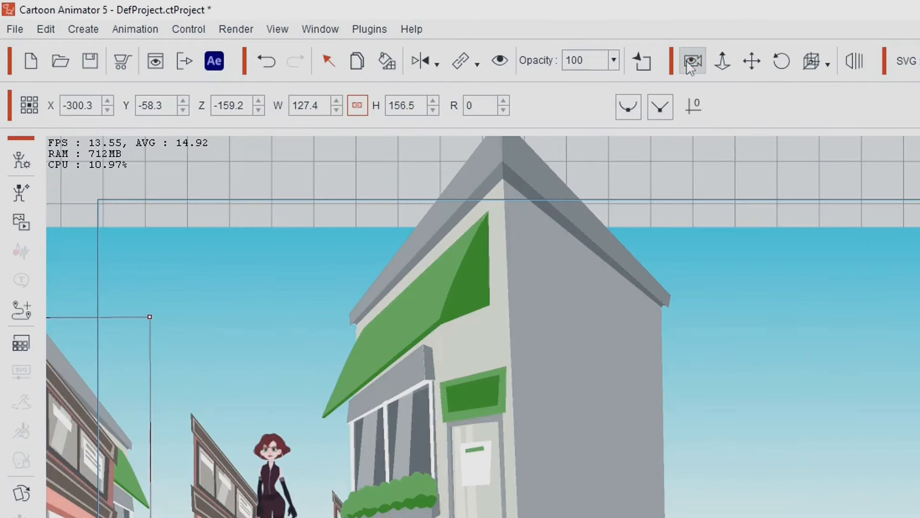
{"action": "left_click", "coordinate": [751, 61]}
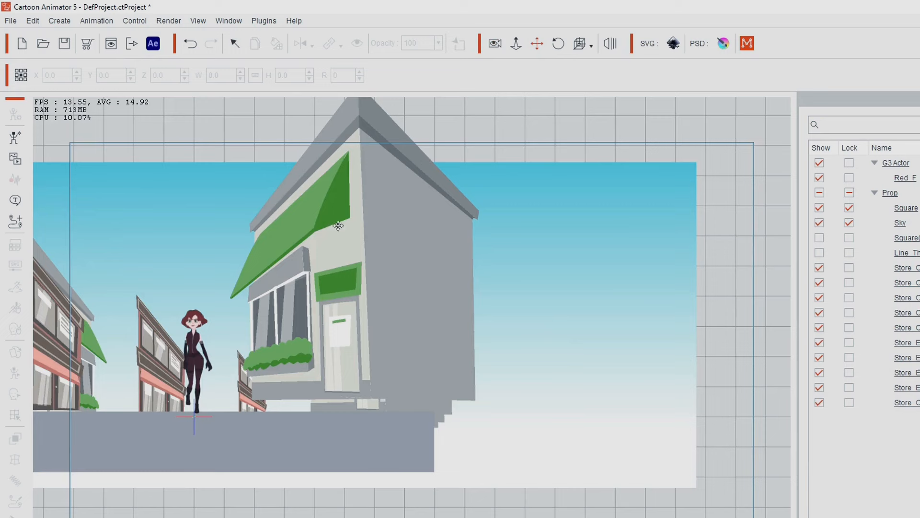
{"action": "left_click", "coordinate": [590, 45]}
{"action": "left_click", "coordinate": [617, 68]}
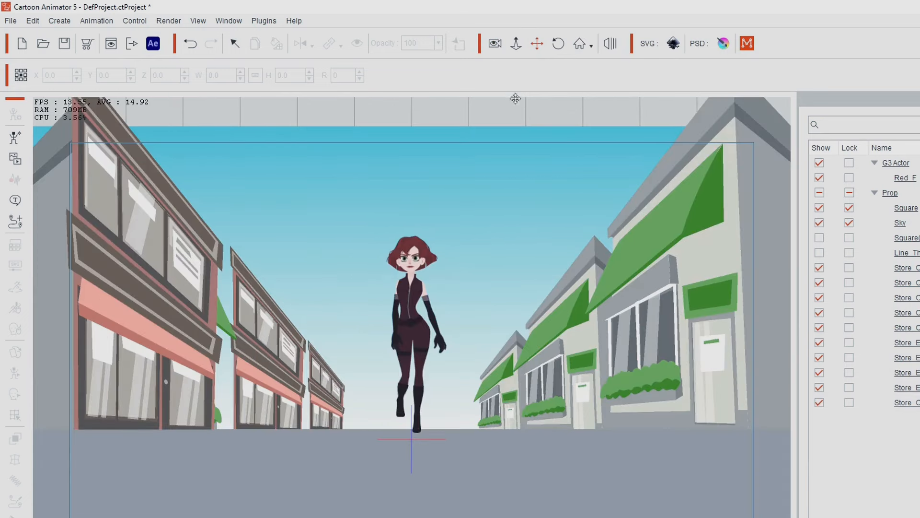
{"action": "left_click_drag", "start_coordinate": [408, 164], "coordinate": [472, 338]}
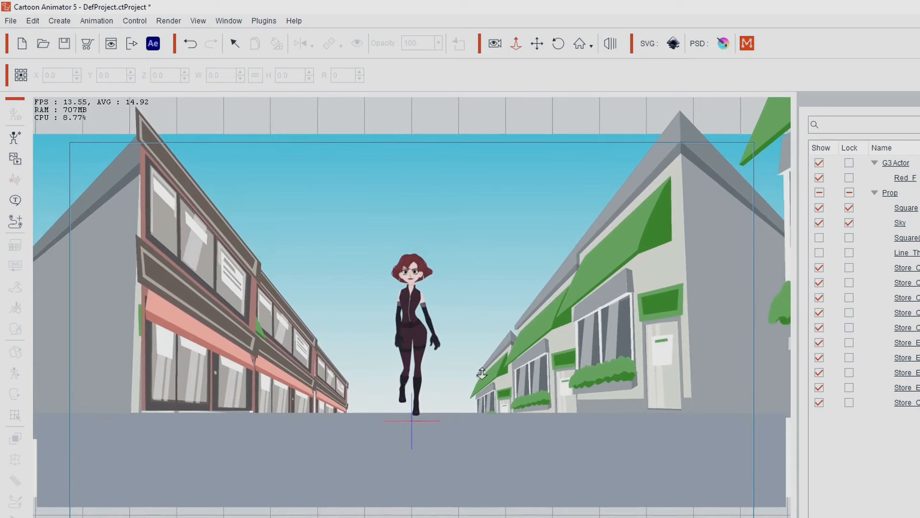
{"action": "left_click", "coordinate": [115, 293]}
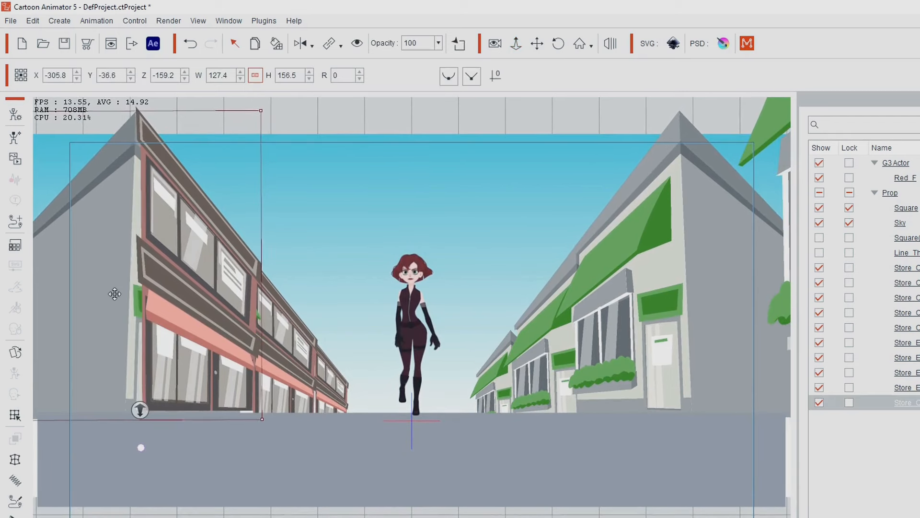
{"action": "left_click_drag", "start_coordinate": [114, 292], "coordinate": [131, 293]}
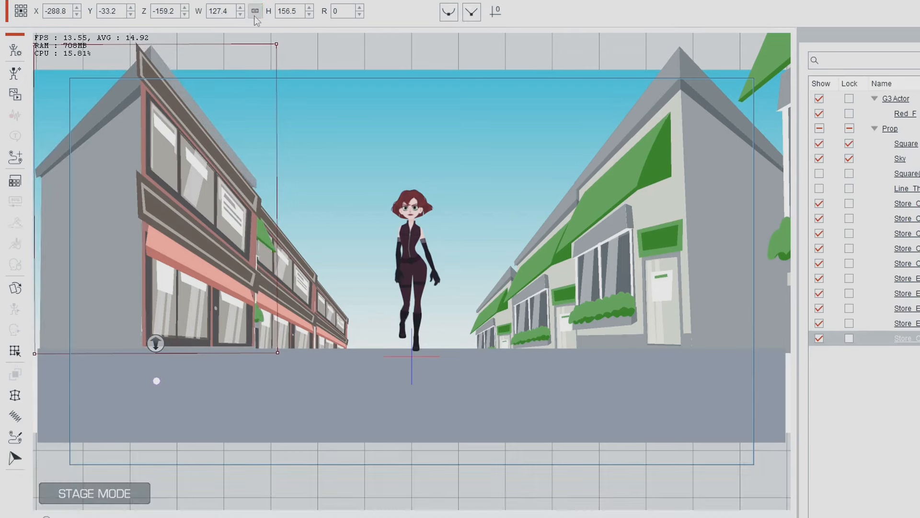
{"action": "left_click_drag", "start_coordinate": [278, 198], "coordinate": [269, 199]}
{"action": "left_click_drag", "start_coordinate": [116, 174], "coordinate": [108, 175]}
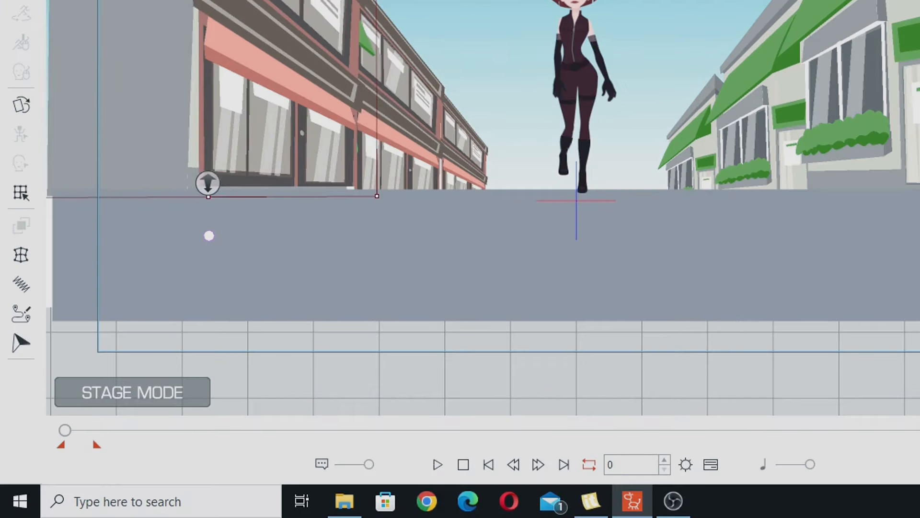
Step: Deform the flipped store copy in the Prop Key Editor, pulling its central and street-side lattice points in behind the red store's front
{"action": "left_click", "coordinate": [20, 193]}
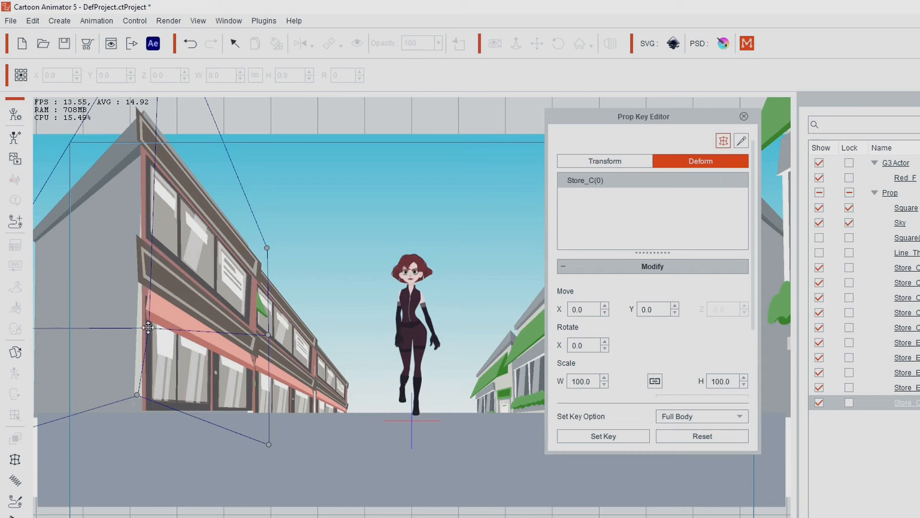
{"action": "left_click_drag", "start_coordinate": [149, 328], "coordinate": [151, 317]}
{"action": "left_click_drag", "start_coordinate": [138, 394], "coordinate": [158, 404]}
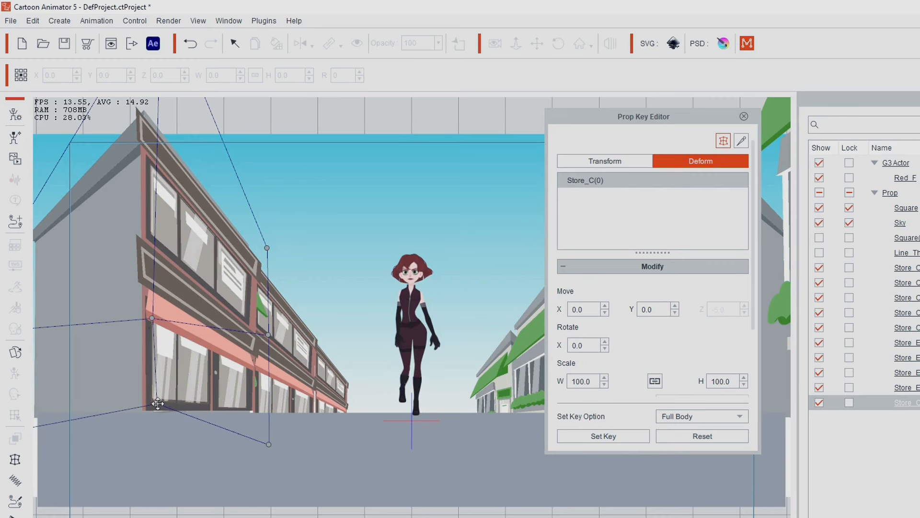
{"action": "left_click_drag", "start_coordinate": [267, 248], "coordinate": [255, 252]}
{"action": "left_click_drag", "start_coordinate": [268, 333], "coordinate": [244, 333]}
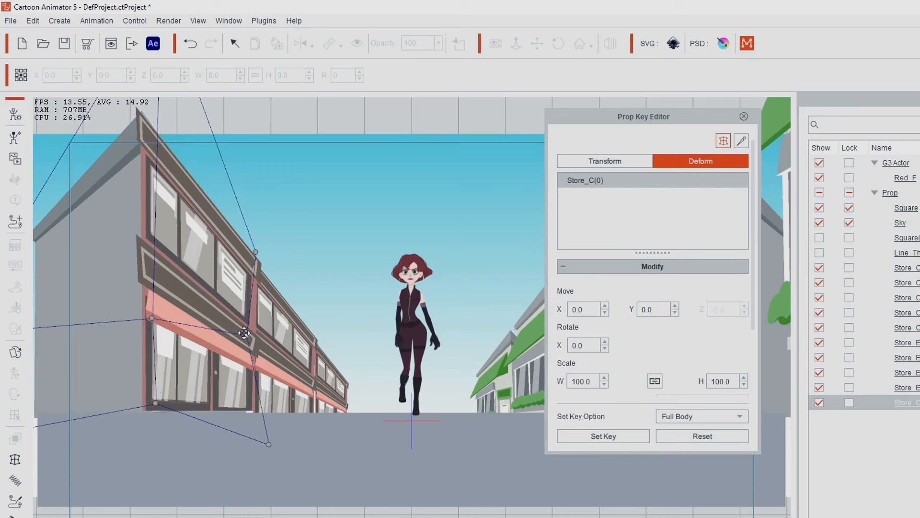
{"action": "left_click_drag", "start_coordinate": [268, 444], "coordinate": [246, 434]}
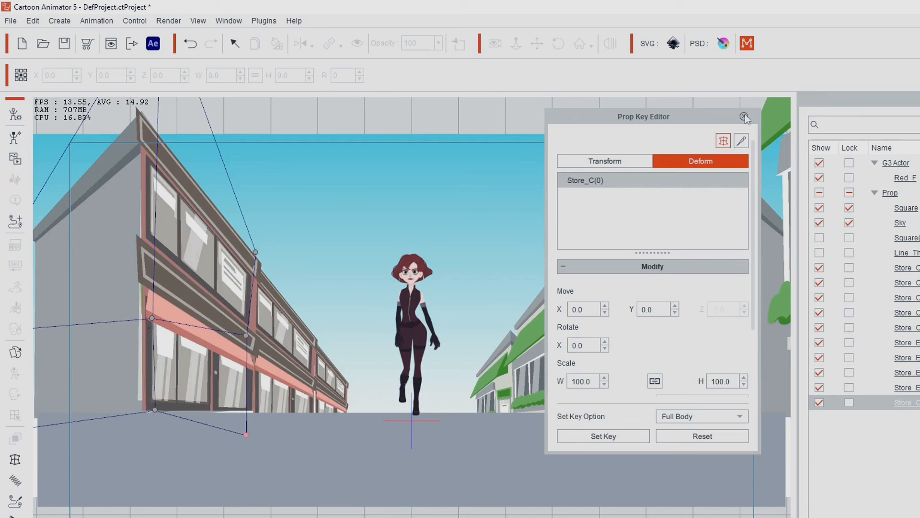
{"action": "left_click", "coordinate": [744, 117]}
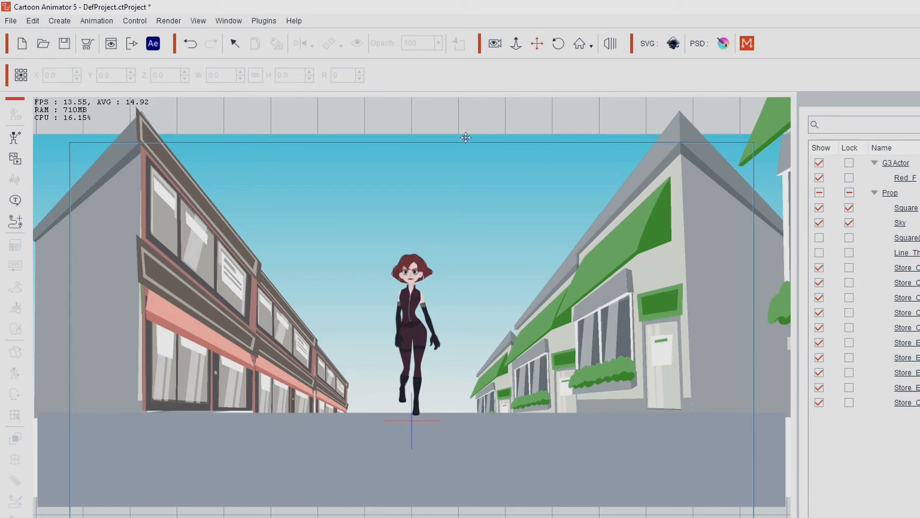
Step: Pull the flipped store copy's top lattice point down to lower its roof peak below the red store's roofline
{"action": "left_click_drag", "start_coordinate": [475, 137], "coordinate": [580, 419]}
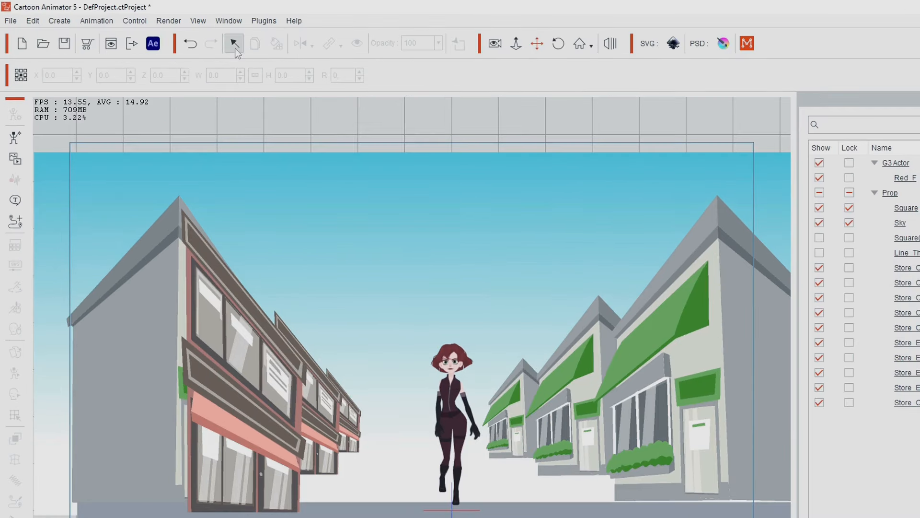
{"action": "double_click", "coordinate": [122, 322]}
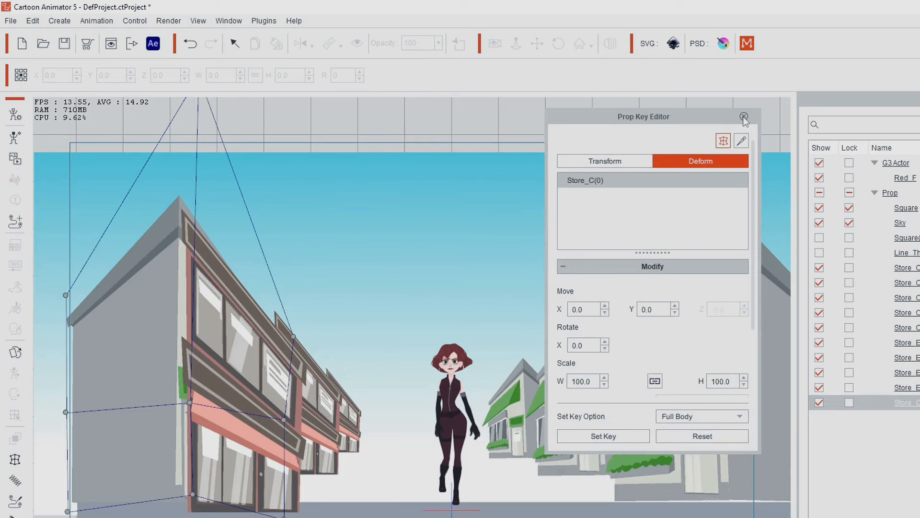
{"action": "left_click", "coordinate": [744, 116]}
{"action": "left_click", "coordinate": [537, 44]}
{"action": "left_click_drag", "start_coordinate": [439, 126], "coordinate": [452, 197]}
{"action": "left_click", "coordinate": [229, 48]}
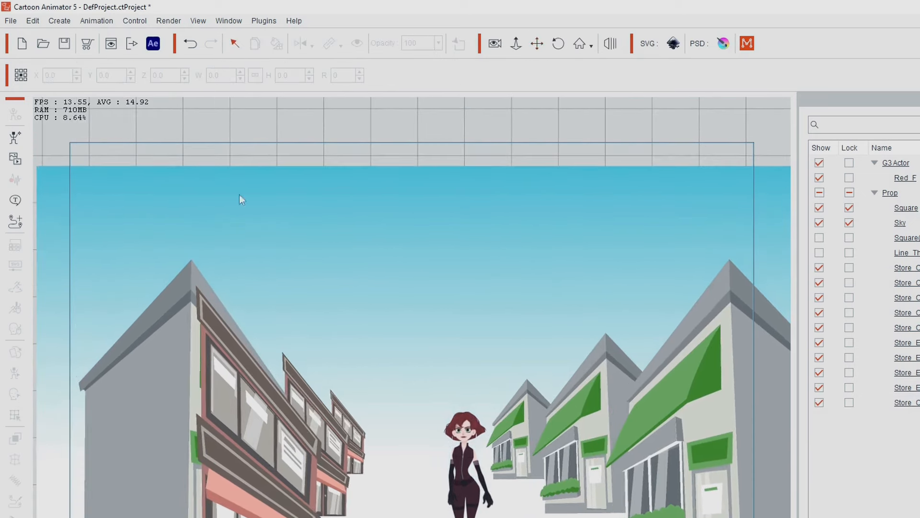
{"action": "double_click", "coordinate": [187, 295]}
{"action": "left_click_drag", "start_coordinate": [210, 140], "coordinate": [208, 261]}
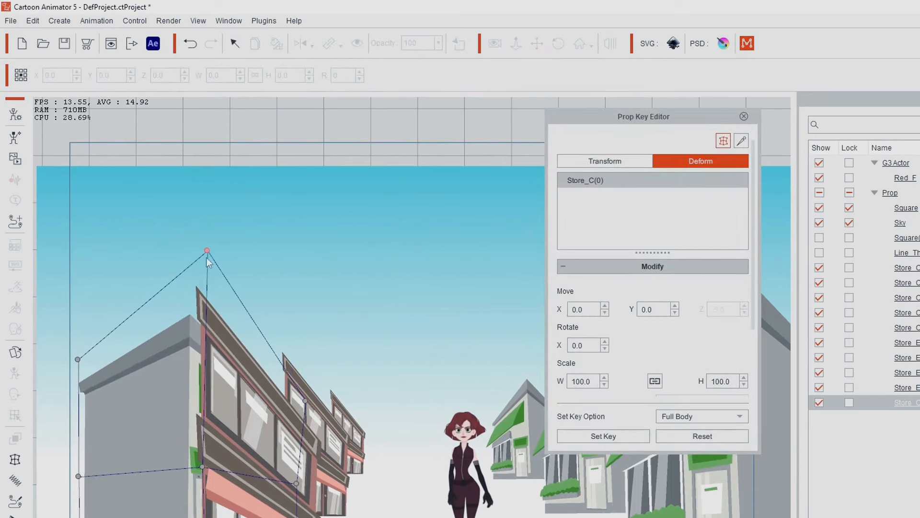
{"action": "left_click", "coordinate": [743, 117]}
Step: Refine the flipped store copy's deformation, raising its roof peak to the nearest red store's roofline and moving its lower-middle point toward the street
{"action": "left_click", "coordinate": [580, 44]}
{"action": "left_click", "coordinate": [581, 45]}
{"action": "left_click", "coordinate": [517, 43]}
{"action": "left_click_drag", "start_coordinate": [434, 318], "coordinate": [424, 291]}
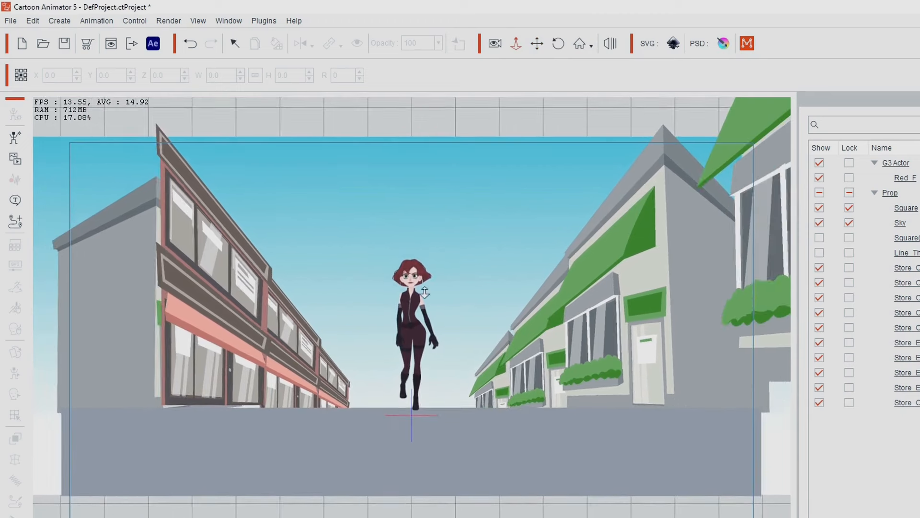
{"action": "left_click", "coordinate": [151, 243]}
{"action": "left_click", "coordinate": [15, 415]}
{"action": "left_click_drag", "start_coordinate": [178, 56], "coordinate": [177, 11]}
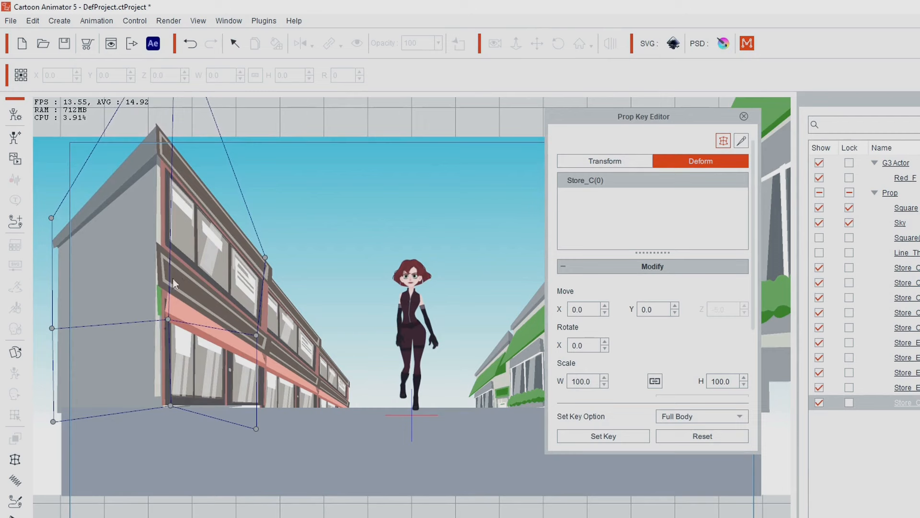
{"action": "left_click_drag", "start_coordinate": [172, 406], "coordinate": [198, 404]}
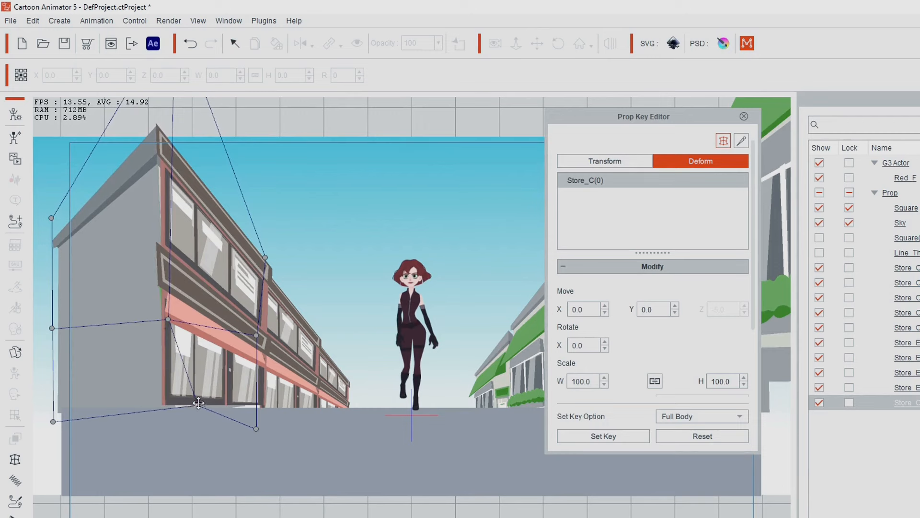
{"action": "left_click", "coordinate": [743, 116]}
Step: Link the flipped side-wall store to the nearest red store
{"action": "left_click", "coordinate": [580, 47]}
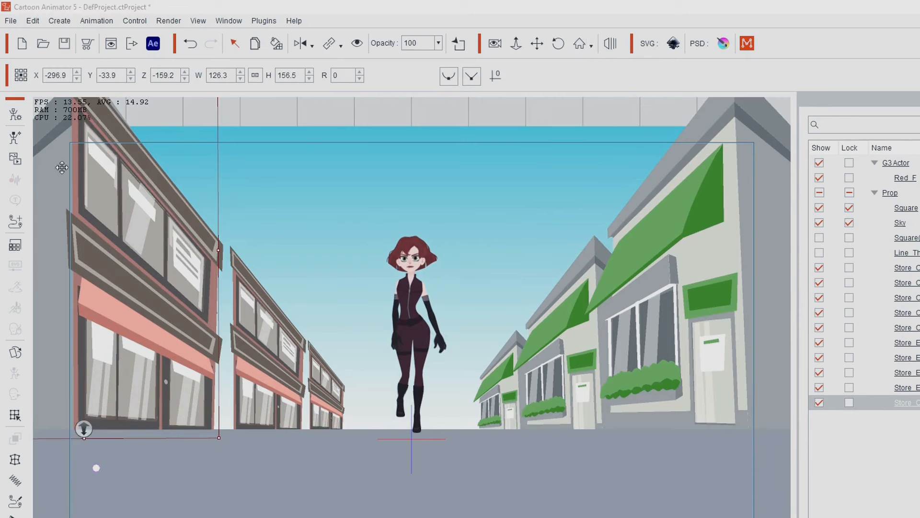
{"action": "left_click", "coordinate": [330, 44]}
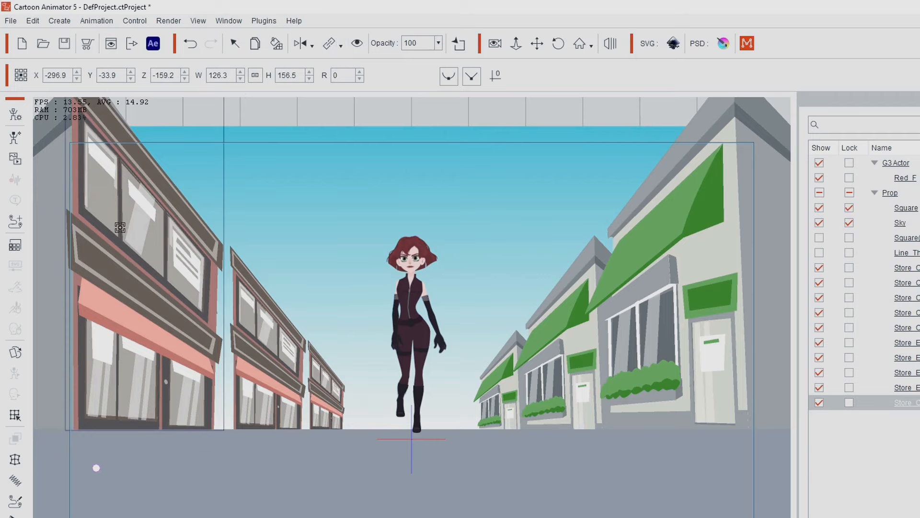
{"action": "left_click", "coordinate": [120, 228]}
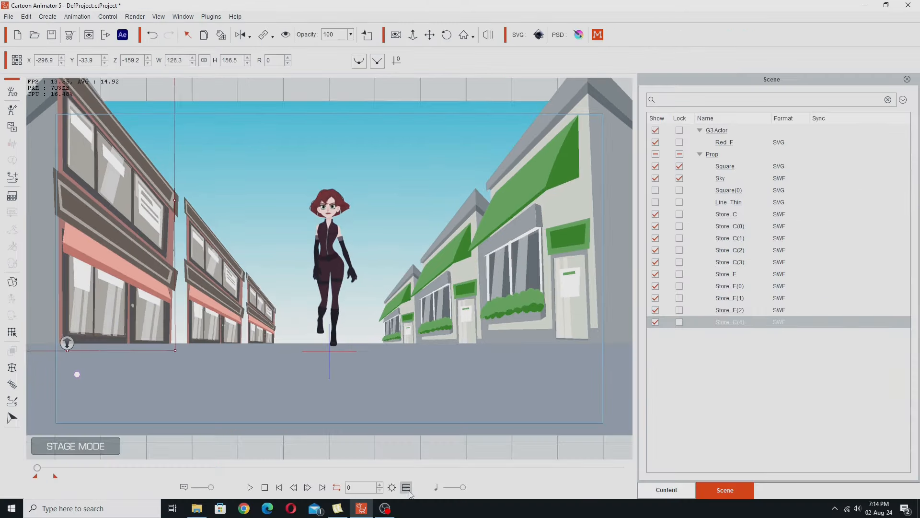
Step: At frame 57, deform the linked side wall by lowering its roof peak and pulling its central and lower-middle lattice points toward the street
{"action": "left_click", "coordinate": [407, 487]}
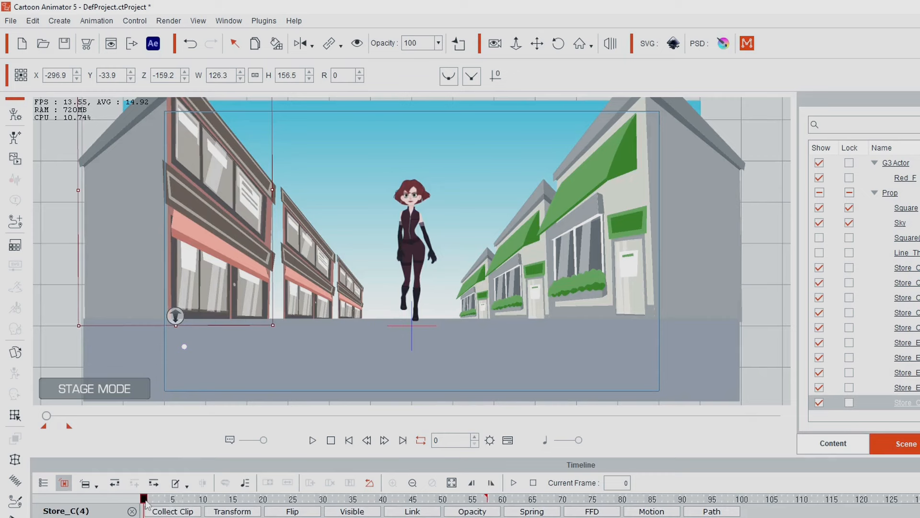
{"action": "left_click_drag", "start_coordinate": [145, 503], "coordinate": [485, 507]}
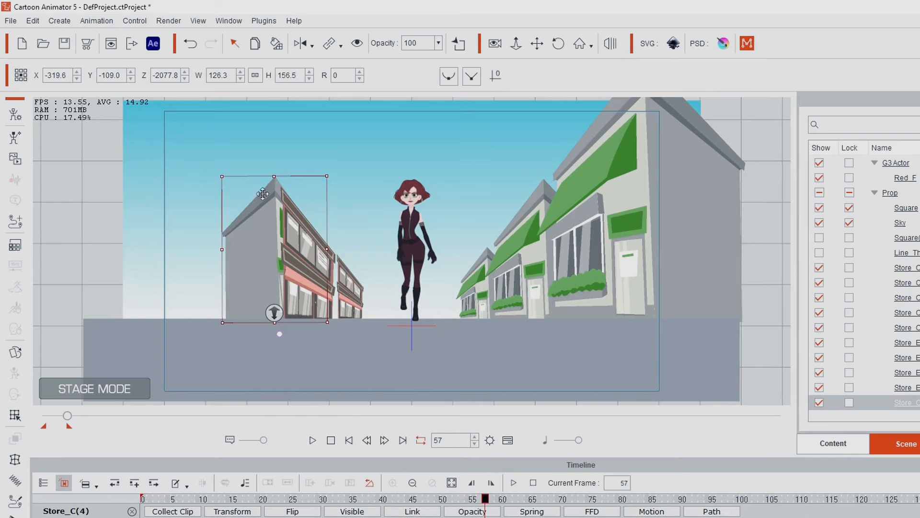
{"action": "left_click", "coordinate": [15, 415]}
{"action": "left_click_drag", "start_coordinate": [285, 123], "coordinate": [302, 170]}
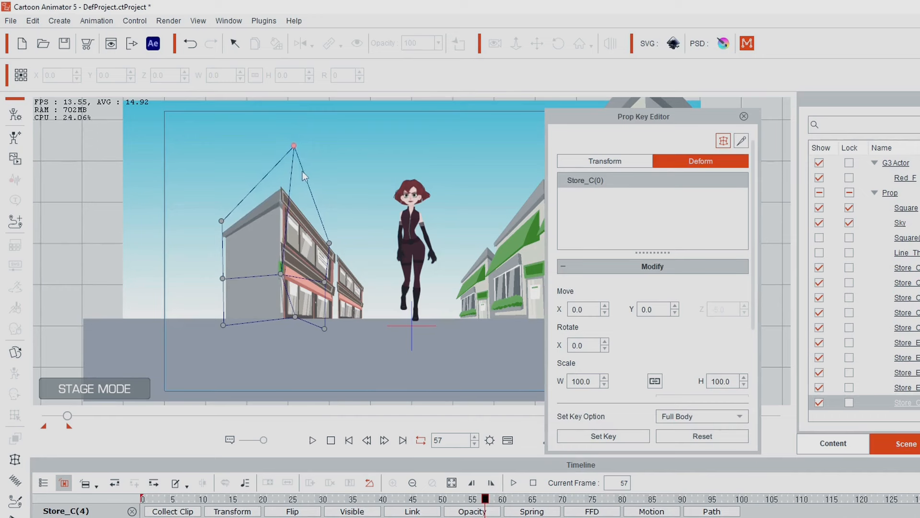
{"action": "left_click_drag", "start_coordinate": [280, 274], "coordinate": [292, 278]}
{"action": "left_click_drag", "start_coordinate": [295, 317], "coordinate": [304, 322]}
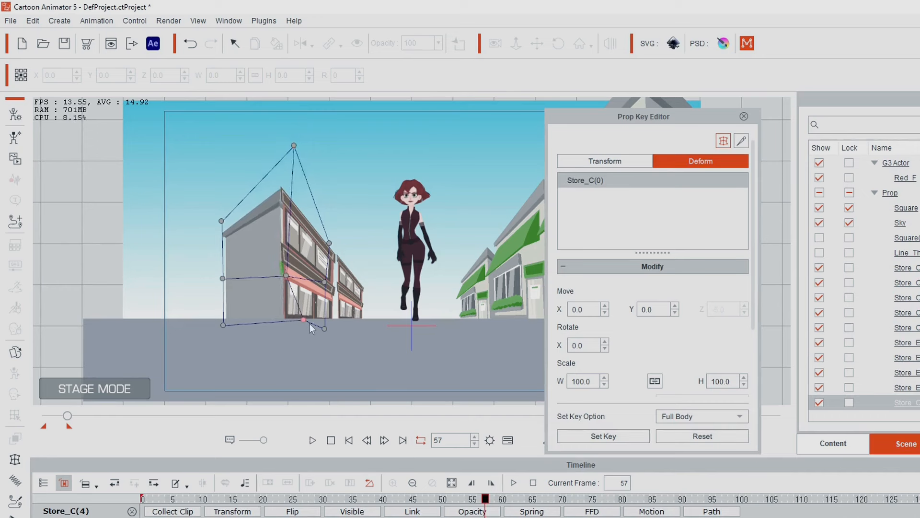
{"action": "left_click_drag", "start_coordinate": [299, 150], "coordinate": [309, 157]}
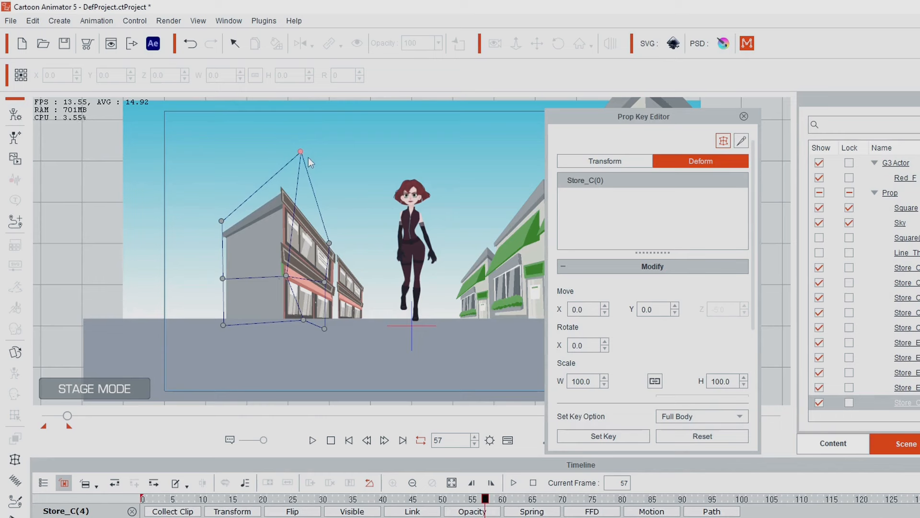
{"action": "left_click", "coordinate": [743, 116]}
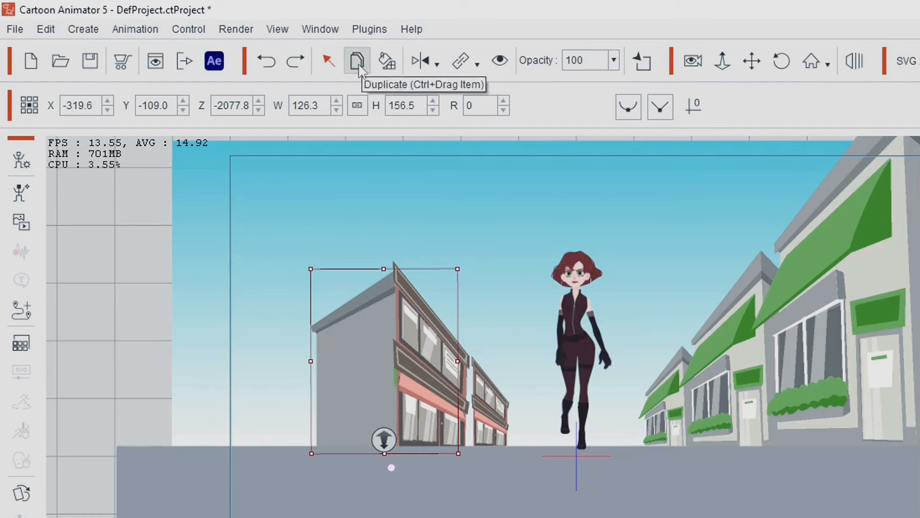
Step: Duplicate the side wall at frame 57, remove the copy's object animation, and link it to the second red store at frame 0
{"action": "left_click", "coordinate": [358, 65]}
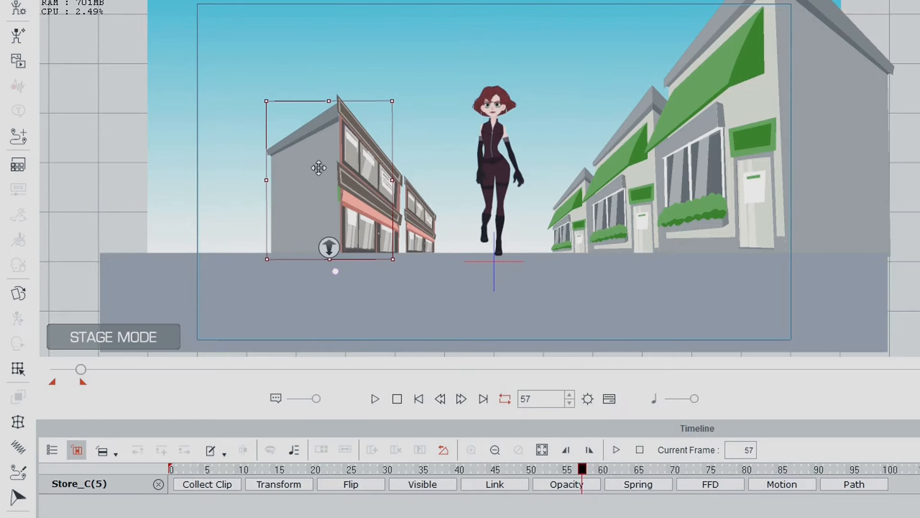
{"action": "right_click", "coordinate": [371, 346]}
{"action": "left_click", "coordinate": [399, 414]}
{"action": "left_click_drag", "start_coordinate": [584, 474], "coordinate": [159, 453]}
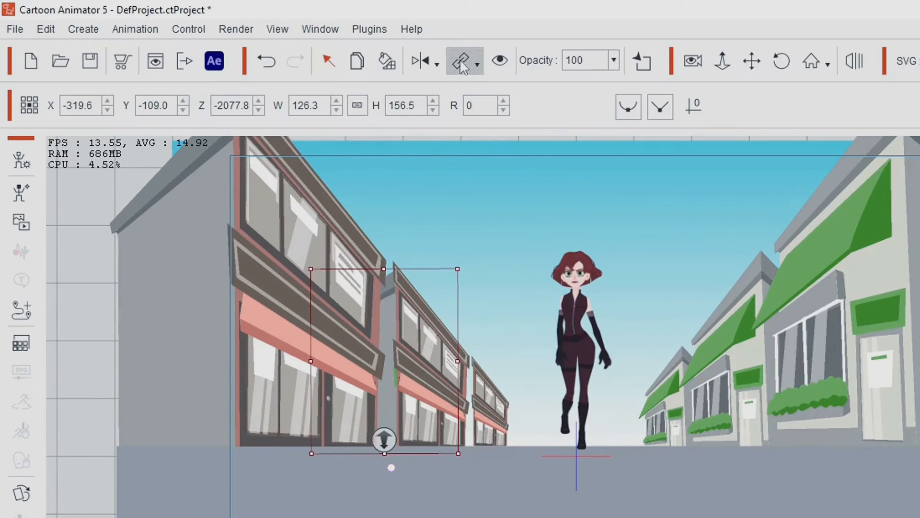
{"action": "left_click", "coordinate": [461, 67]}
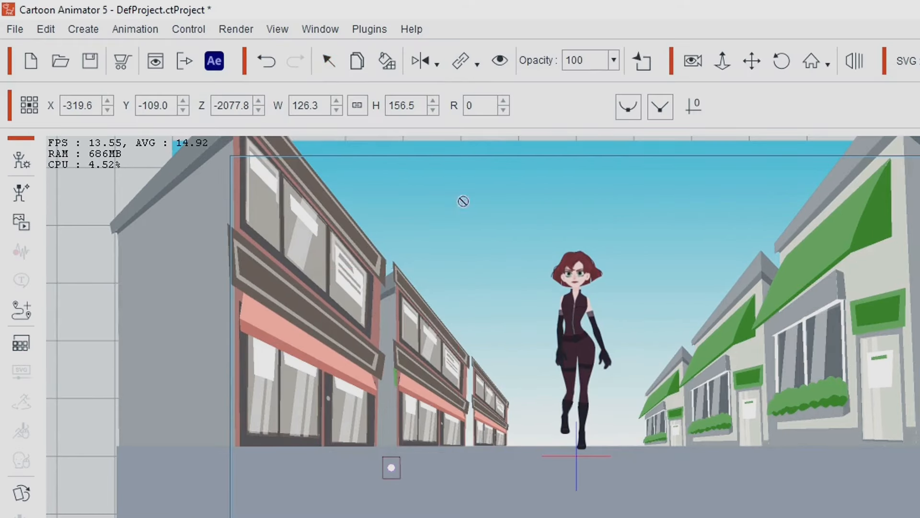
{"action": "left_click", "coordinate": [425, 347]}
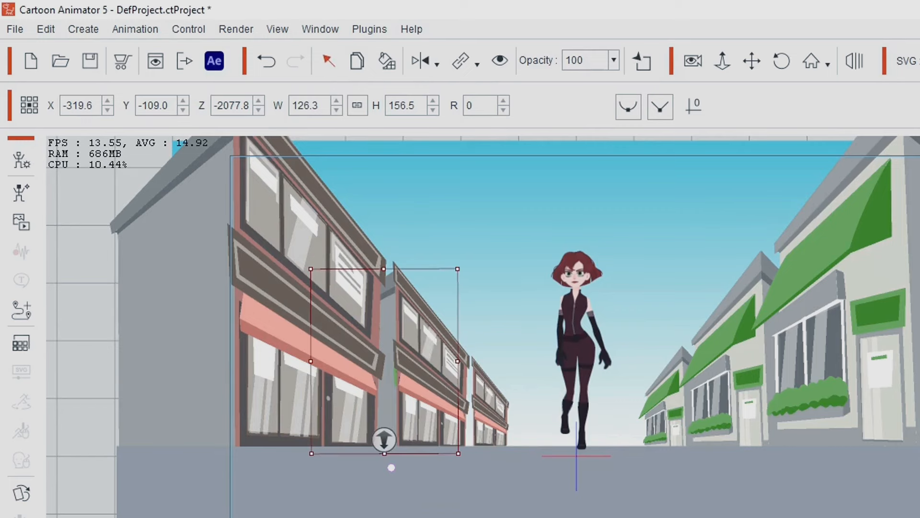
Step: Scrub the timeline between frames 0 and 57 to check how the second side wall follows its red store
{"action": "left_click_drag", "start_coordinate": [322, 481], "coordinate": [582, 482]}
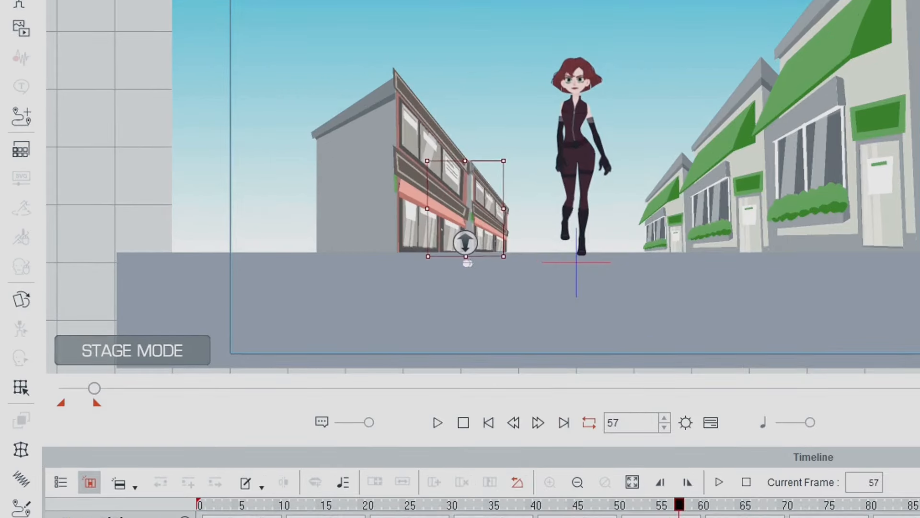
{"action": "left_click_drag", "start_coordinate": [680, 505], "coordinate": [142, 465]}
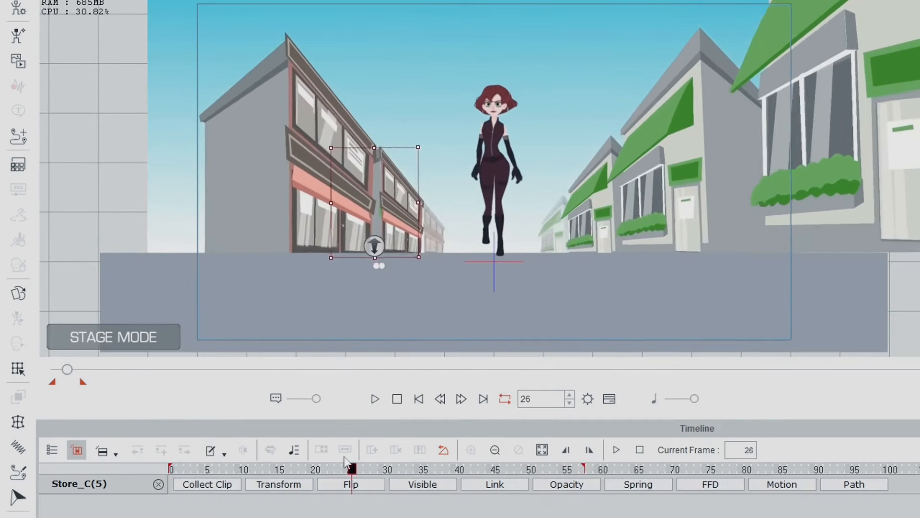
{"action": "key", "text": "Right"}
{"action": "key", "text": "Right"}
{"action": "key", "text": "Right"}
{"action": "key", "text": "Right"}
{"action": "key", "text": "Right"}
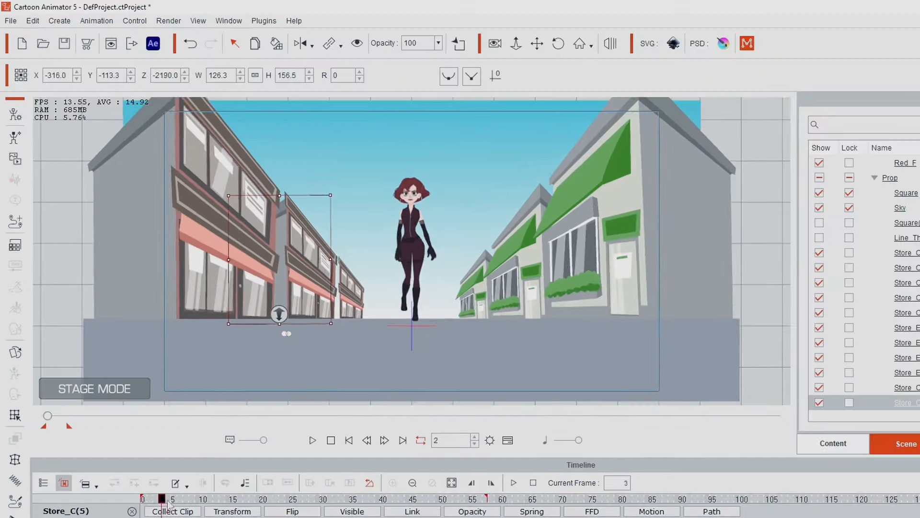
{"action": "left_click_drag", "start_coordinate": [173, 484], "coordinate": [407, 486]}
Step: Duplicate the second side wall at frame 57, strip the copy's object animation, and link it to the farthest red store at frame 0
{"action": "left_click_drag", "start_coordinate": [338, 512], "coordinate": [485, 513]}
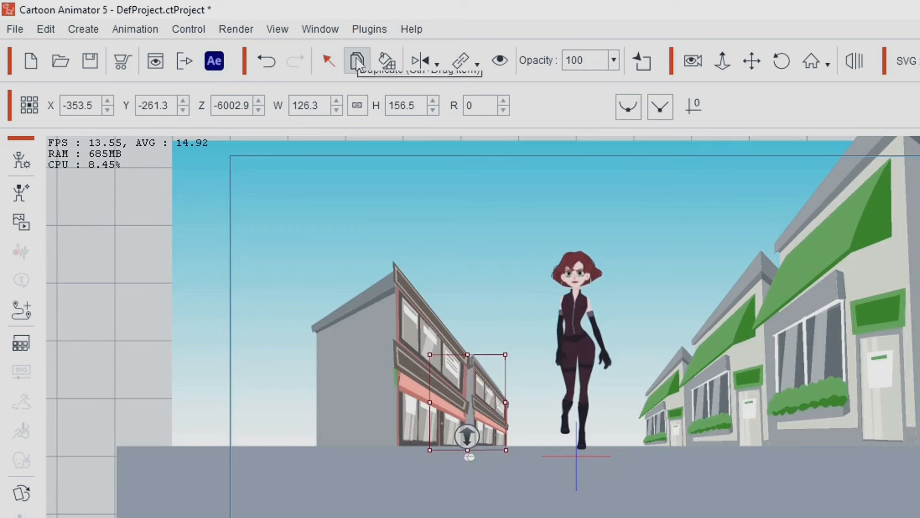
{"action": "right_click", "coordinate": [470, 391]}
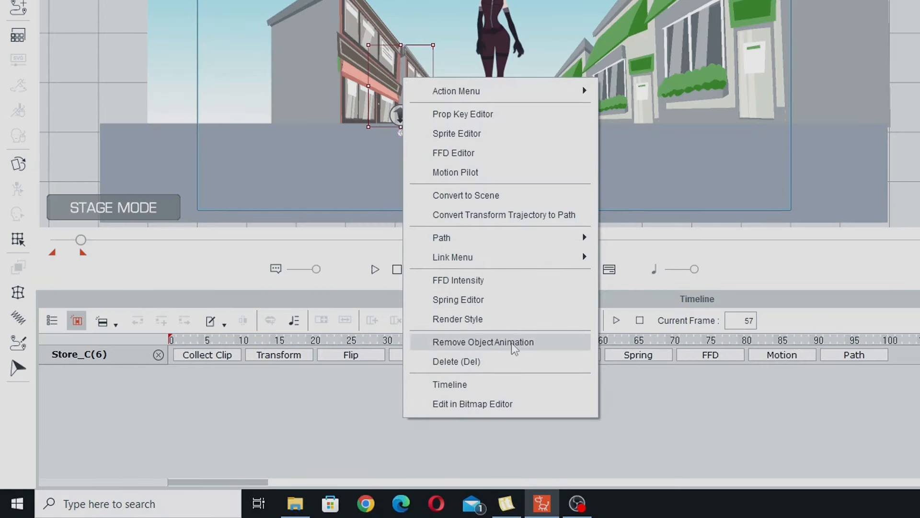
{"action": "left_click", "coordinate": [514, 347]}
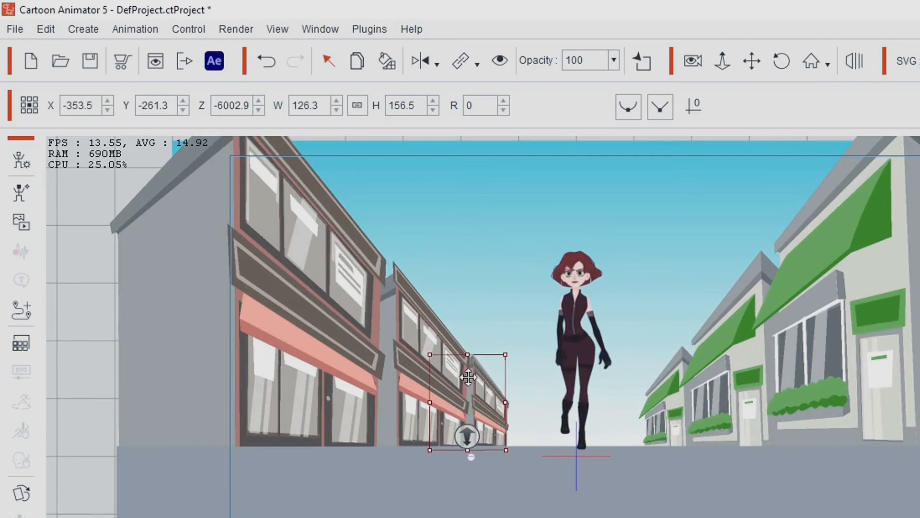
{"action": "left_click", "coordinate": [461, 61]}
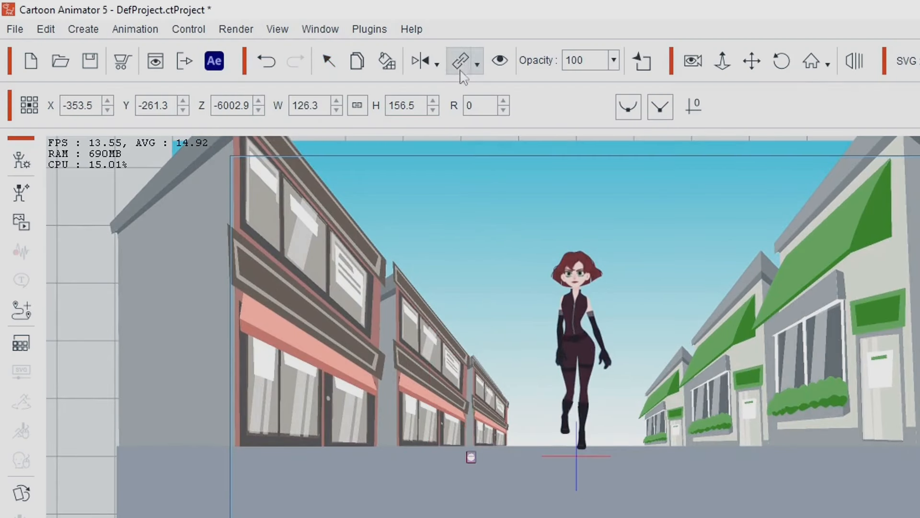
{"action": "left_click", "coordinate": [494, 405]}
Step: Fade the farthest side wall to opacity 0 at frame 57 with a Decelerate transition curve, and check the fade
{"action": "left_click_drag", "start_coordinate": [144, 499], "coordinate": [472, 511]}
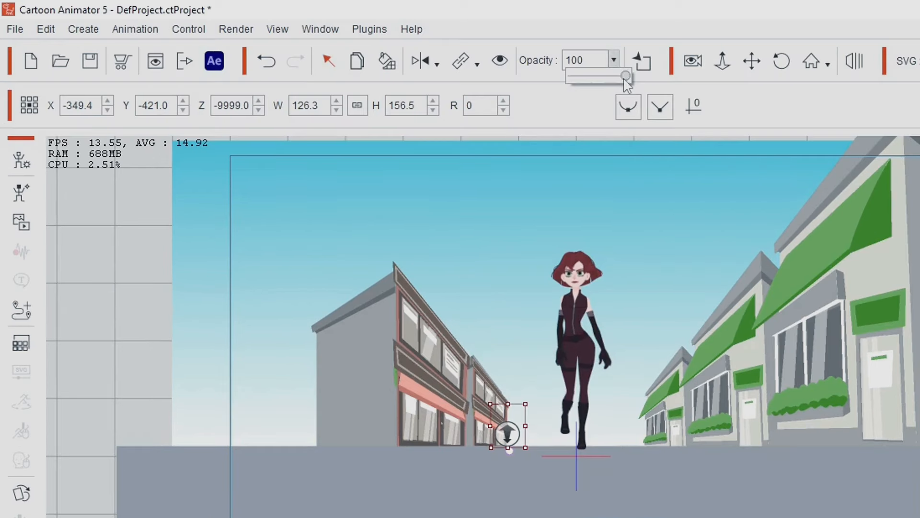
{"action": "left_click_drag", "start_coordinate": [623, 72], "coordinate": [546, 91]}
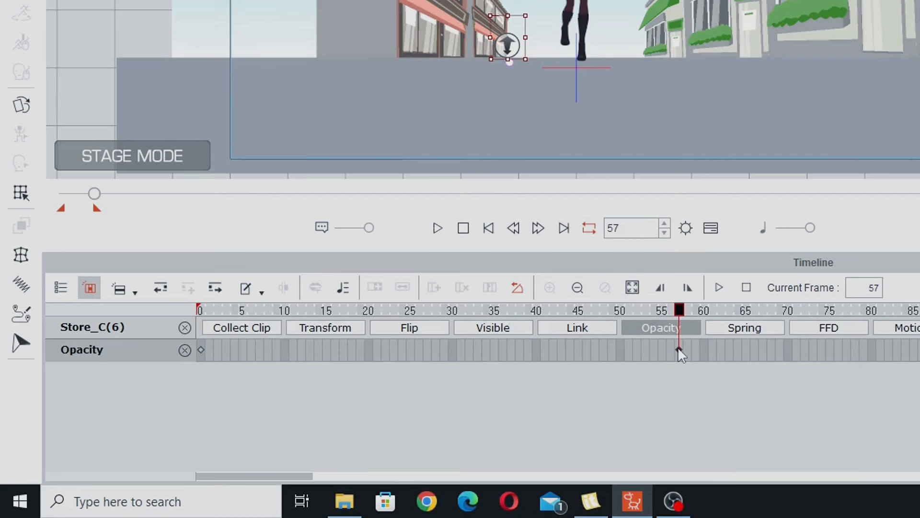
{"action": "right_click", "coordinate": [678, 347]}
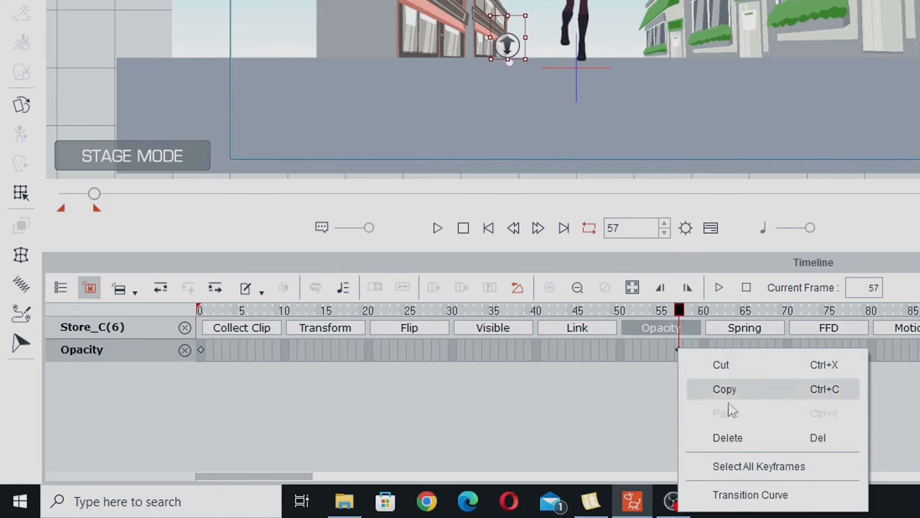
{"action": "left_click", "coordinate": [756, 495]}
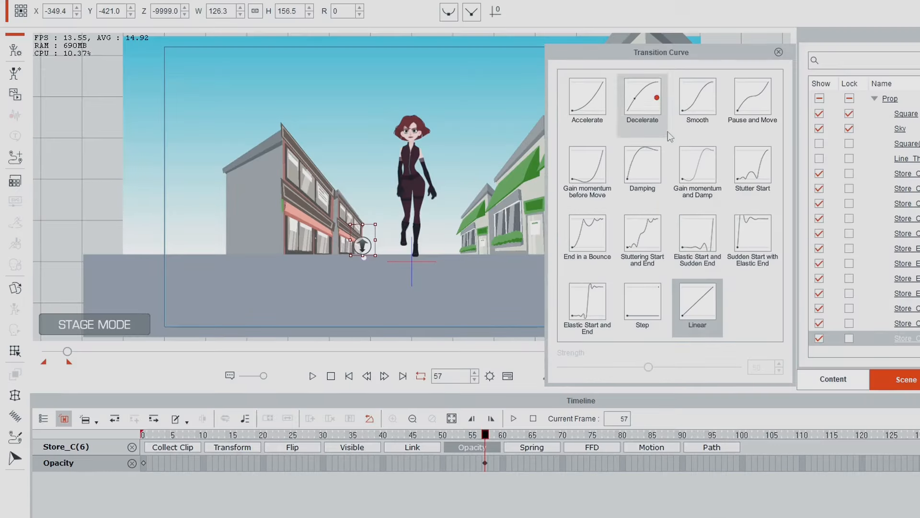
{"action": "left_click", "coordinate": [644, 101]}
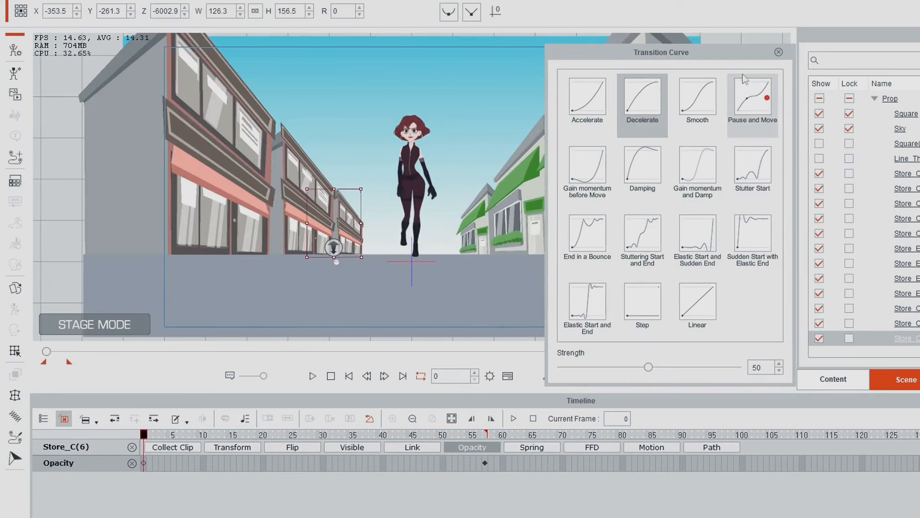
{"action": "left_click", "coordinate": [779, 52]}
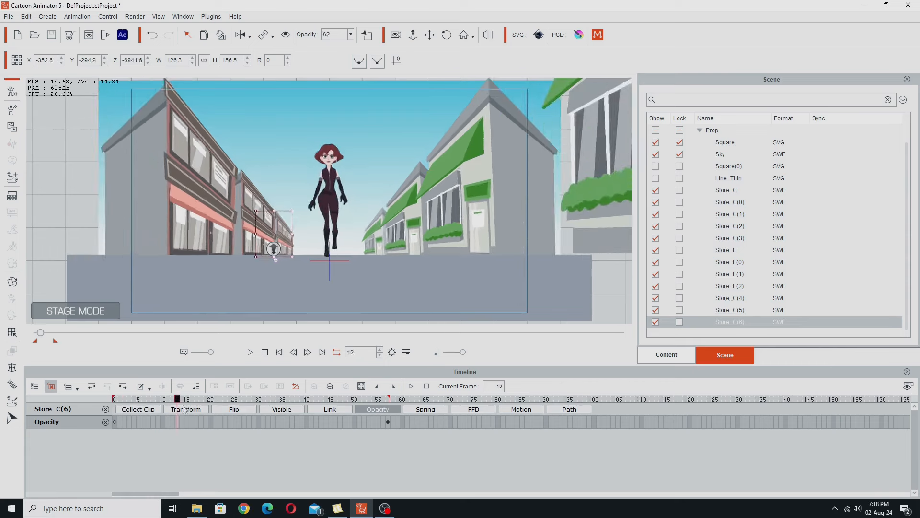
{"action": "left_click_drag", "start_coordinate": [182, 421], "coordinate": [389, 431]}
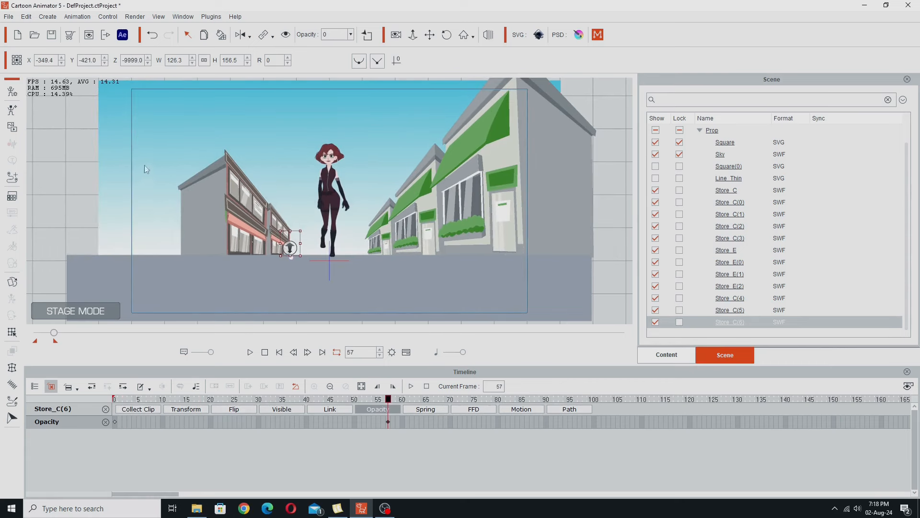
{"action": "left_click_drag", "start_coordinate": [390, 403], "coordinate": [65, 401]}
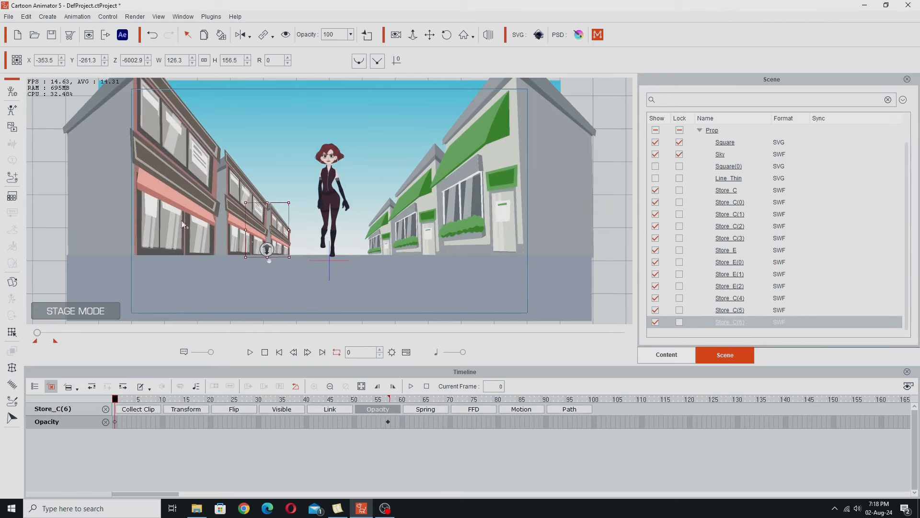
Step: Duplicate the nearest red store at frame 0, remove the copy's object animation, and show the Square(0) overlay at frame 57
{"action": "left_click", "coordinate": [171, 182]}
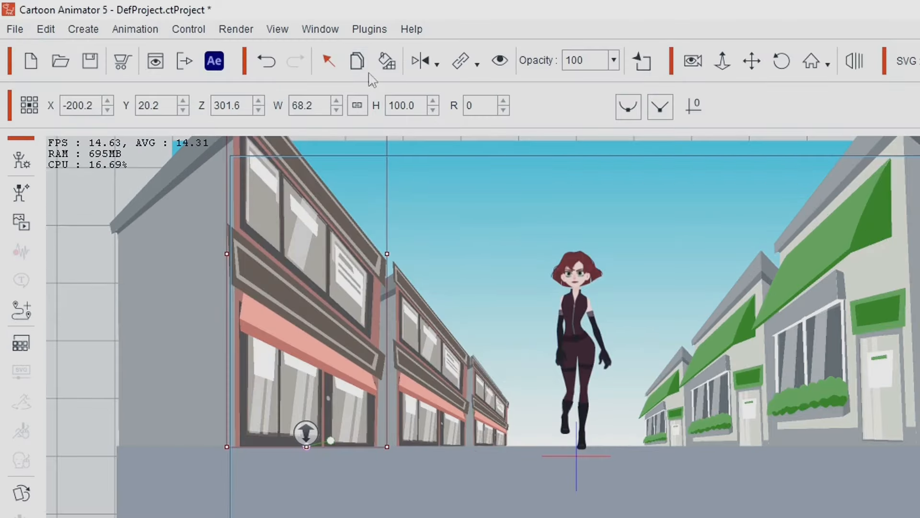
{"action": "right_click", "coordinate": [310, 297]}
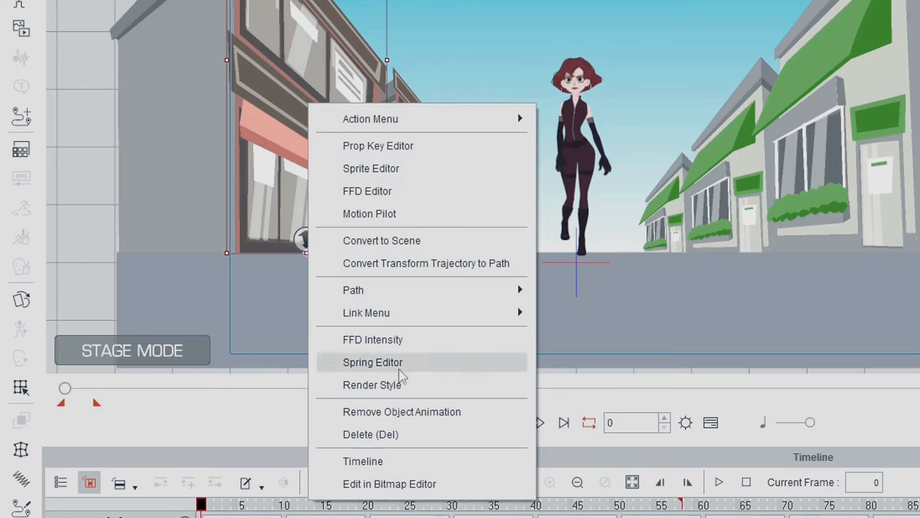
{"action": "left_click", "coordinate": [407, 411]}
{"action": "left_click_drag", "start_coordinate": [242, 504], "coordinate": [483, 504]}
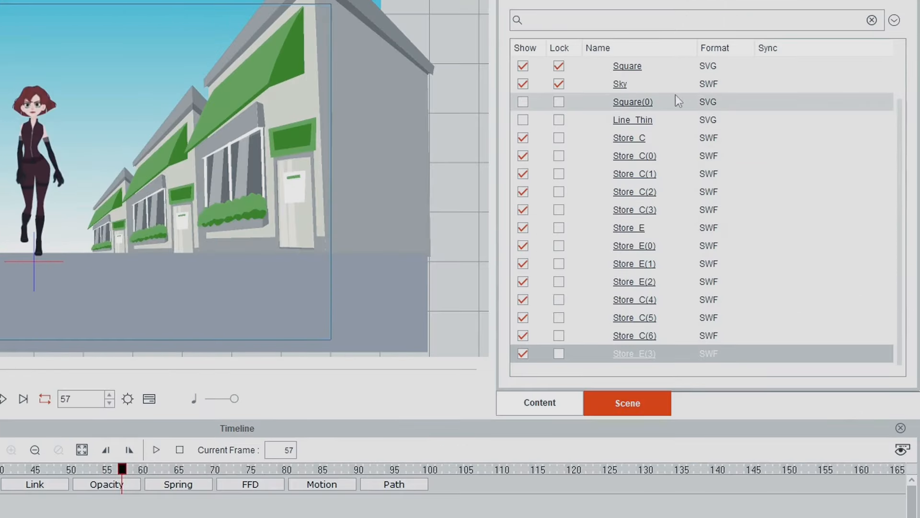
{"action": "left_click", "coordinate": [522, 102]}
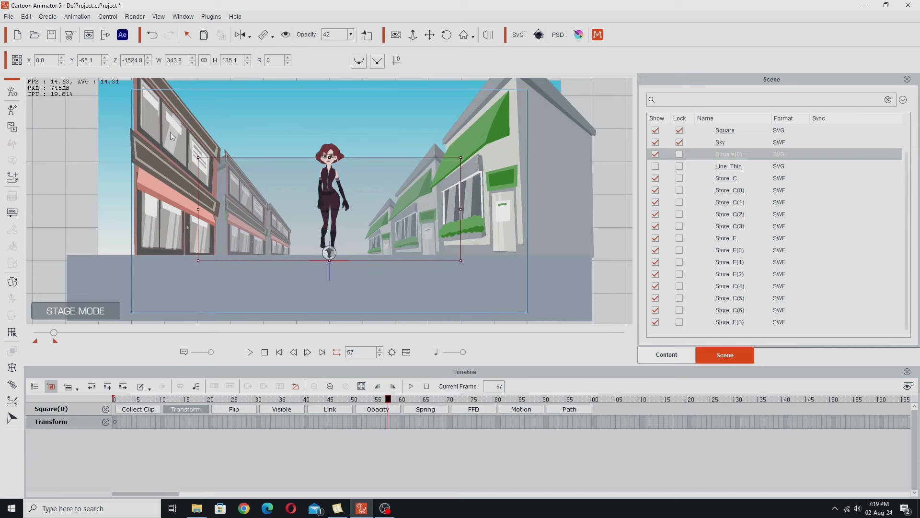
Step: Link the copied nearest red store to Store_E(0) at frame 57, move the Link key to frame 0, and check it by scrubbing
{"action": "left_click", "coordinate": [171, 131]}
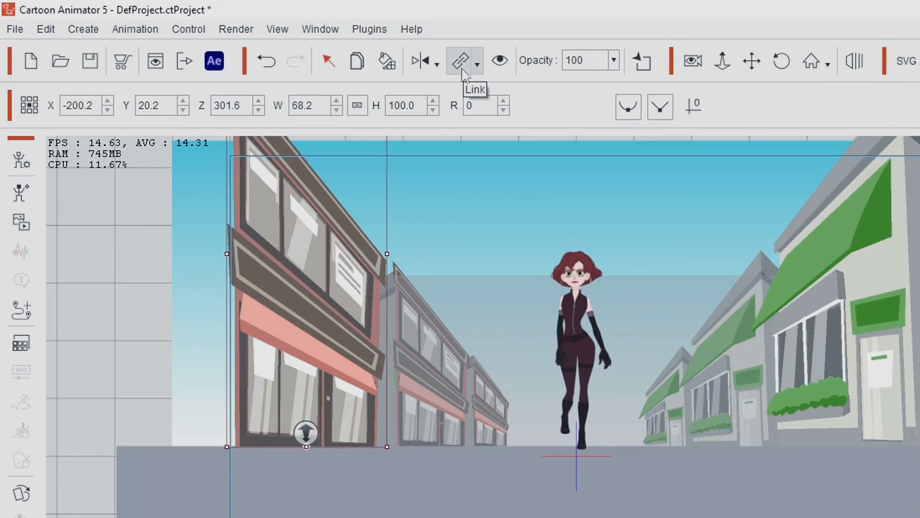
{"action": "left_click", "coordinate": [461, 62]}
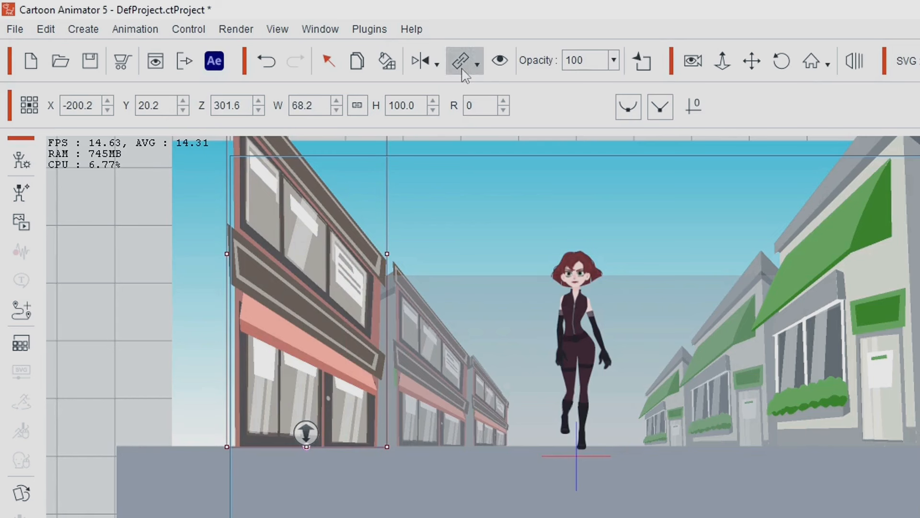
{"action": "left_click", "coordinate": [540, 317]}
{"action": "left_click", "coordinate": [493, 357]}
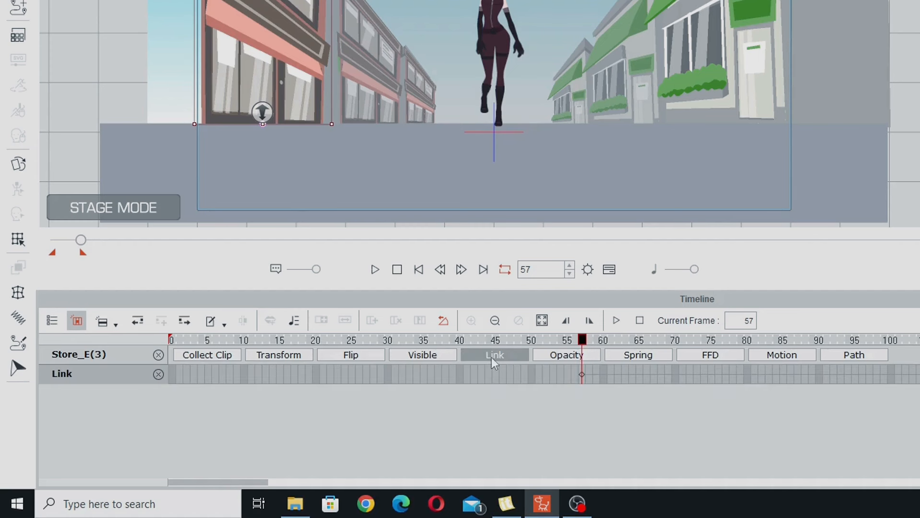
{"action": "left_click_drag", "start_coordinate": [583, 374], "coordinate": [265, 374]}
{"action": "left_click_drag", "start_coordinate": [181, 341], "coordinate": [380, 357]}
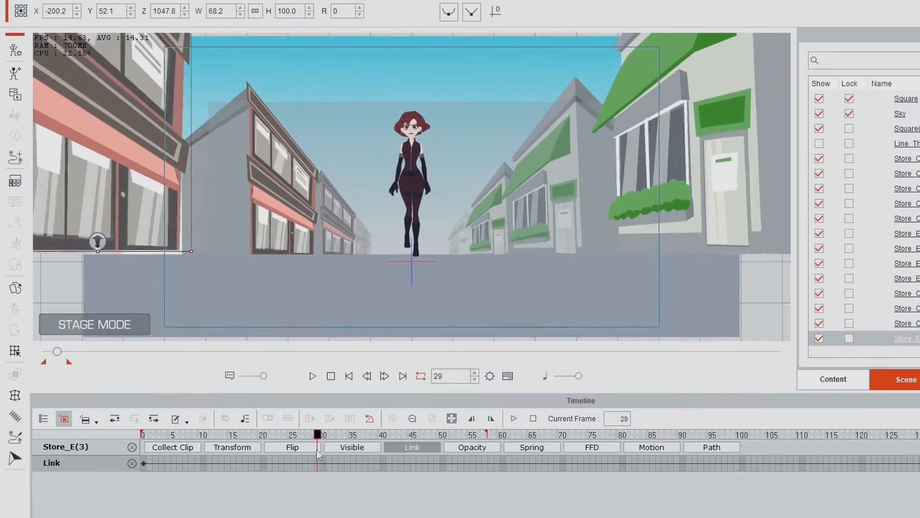
{"action": "left_click_drag", "start_coordinate": [317, 450], "coordinate": [202, 494]}
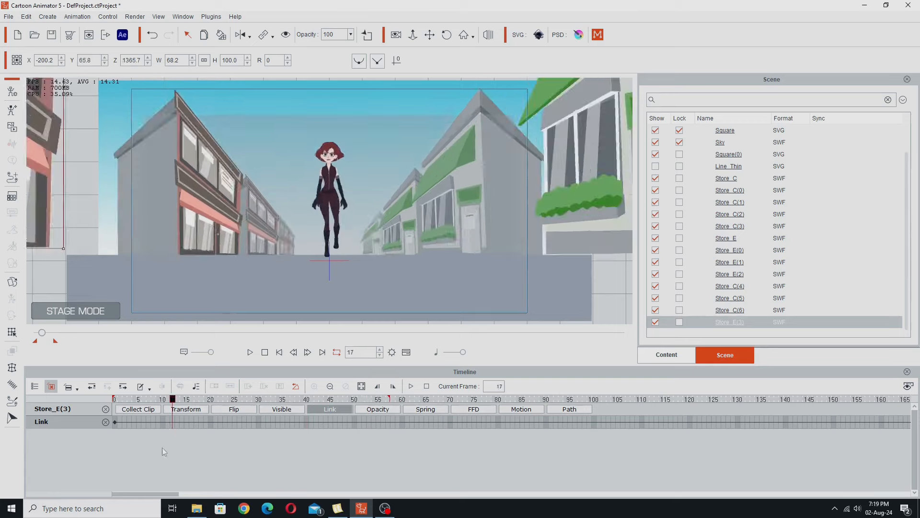
{"action": "left_click_drag", "start_coordinate": [162, 447], "coordinate": [136, 450]}
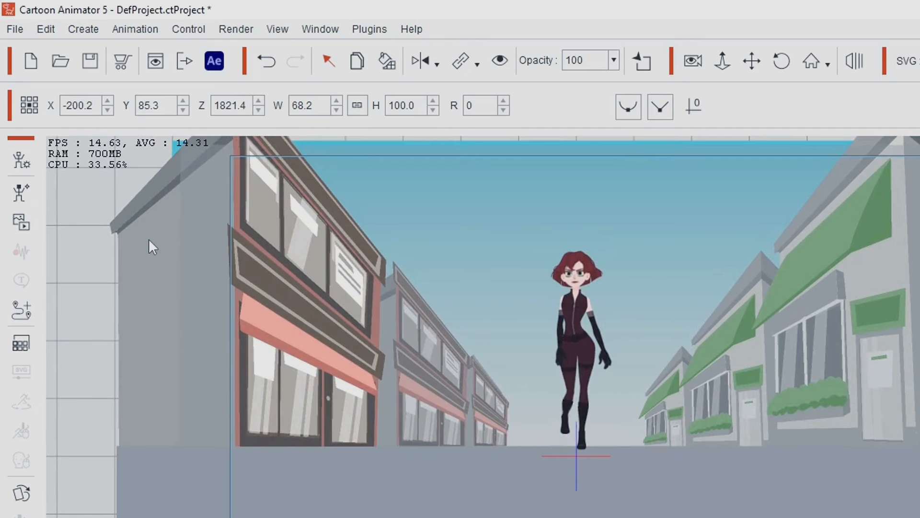
Step: Duplicate the nearest red store's side wall at frame 0 and remove the copy's object animation
{"action": "left_click", "coordinate": [149, 238]}
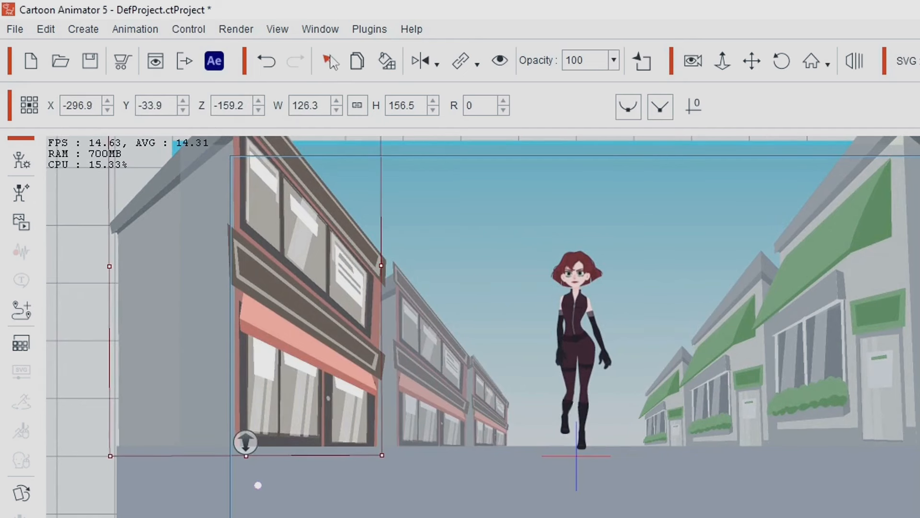
{"action": "left_click", "coordinate": [359, 64]}
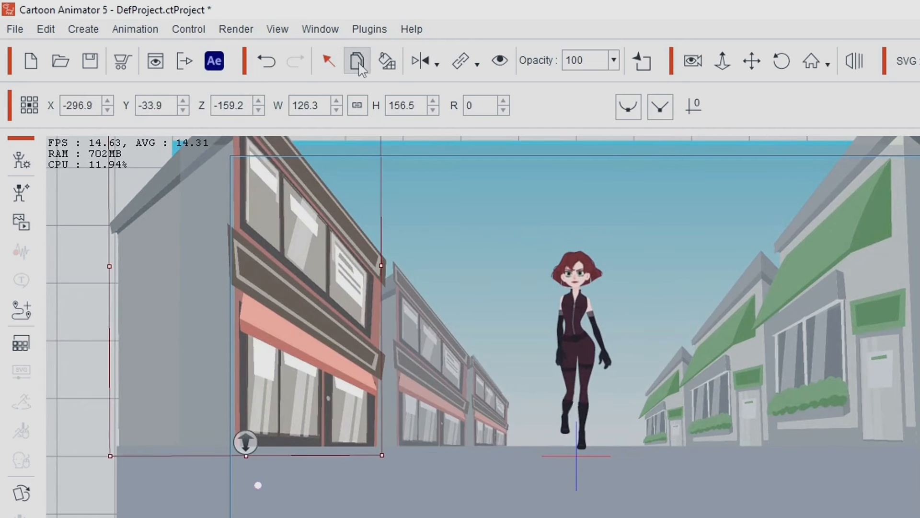
{"action": "right_click", "coordinate": [180, 280]}
{"action": "left_click", "coordinate": [263, 517]}
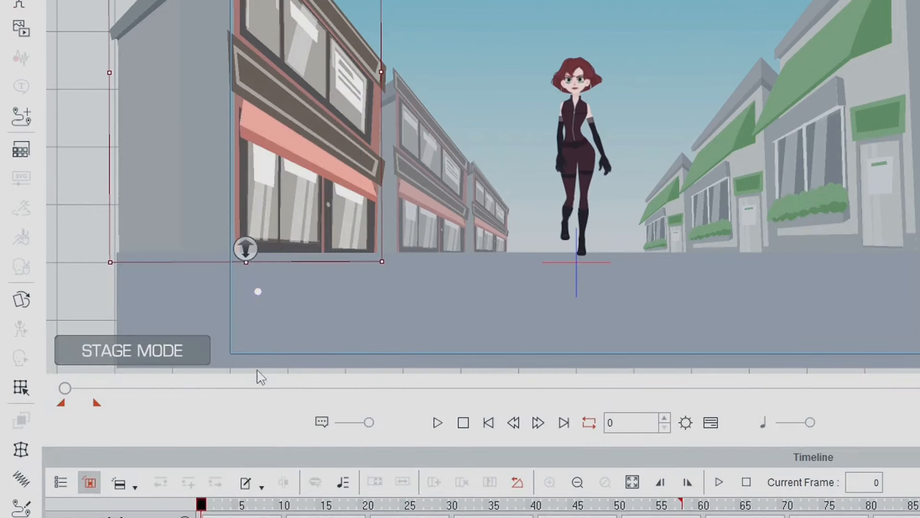
{"action": "left_click_drag", "start_coordinate": [201, 504], "coordinate": [527, 505]}
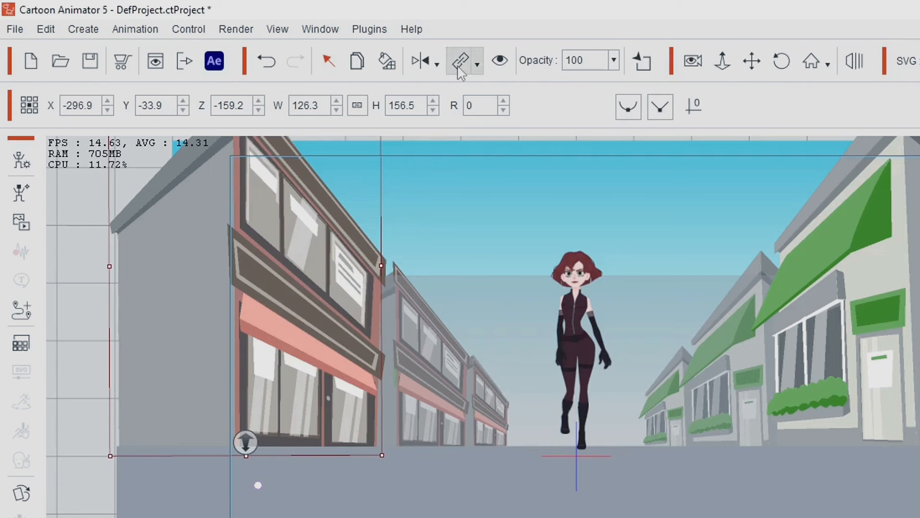
Step: Link the new side wall to the copied red store at frame 57, move its Link key to frame 0, and scrub to check
{"action": "left_click", "coordinate": [460, 70]}
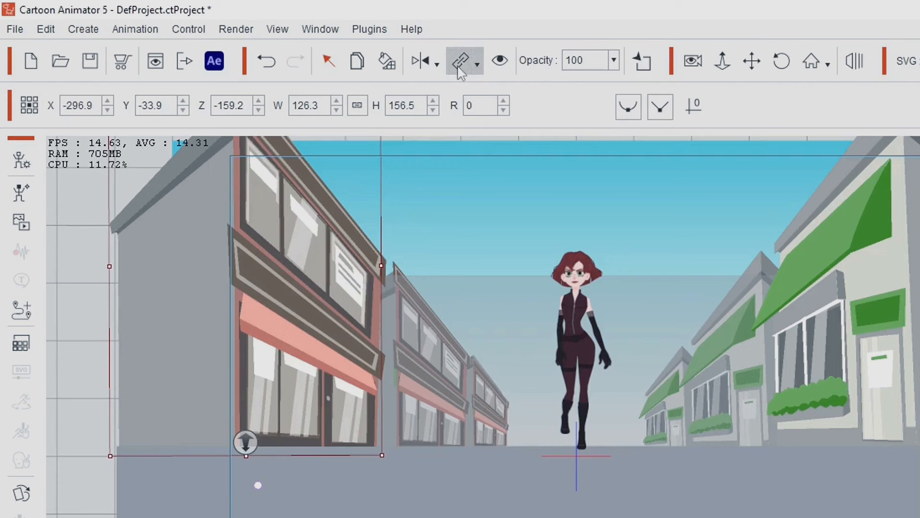
{"action": "left_click", "coordinate": [328, 270]}
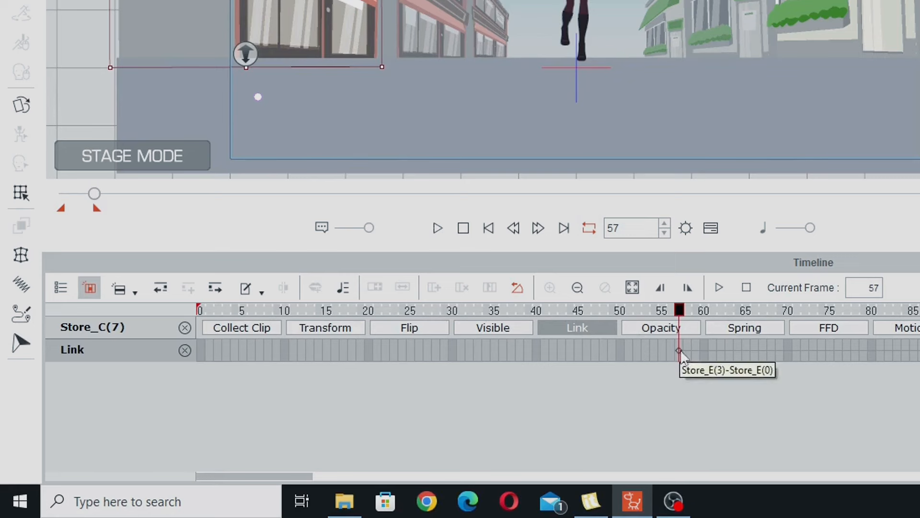
{"action": "left_click_drag", "start_coordinate": [681, 350], "coordinate": [199, 352]}
{"action": "left_click_drag", "start_coordinate": [203, 311], "coordinate": [393, 330]}
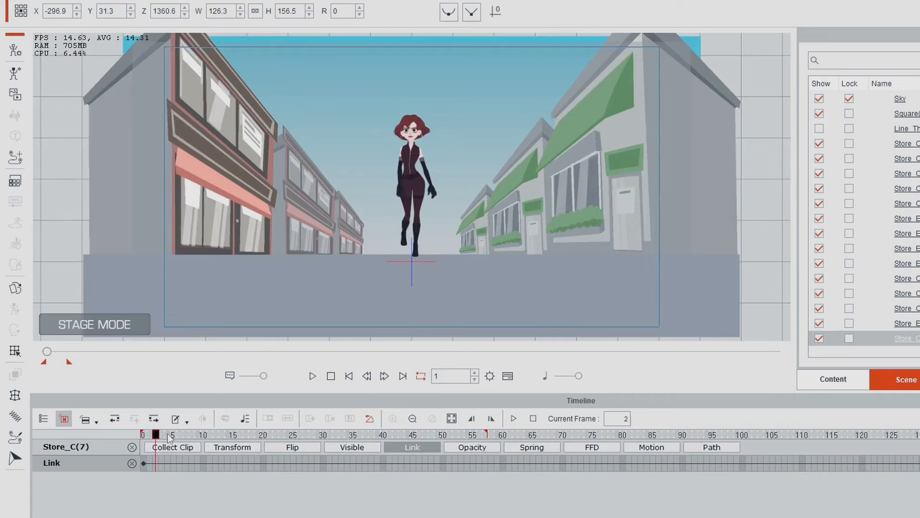
{"action": "left_click_drag", "start_coordinate": [281, 449], "coordinate": [269, 466]}
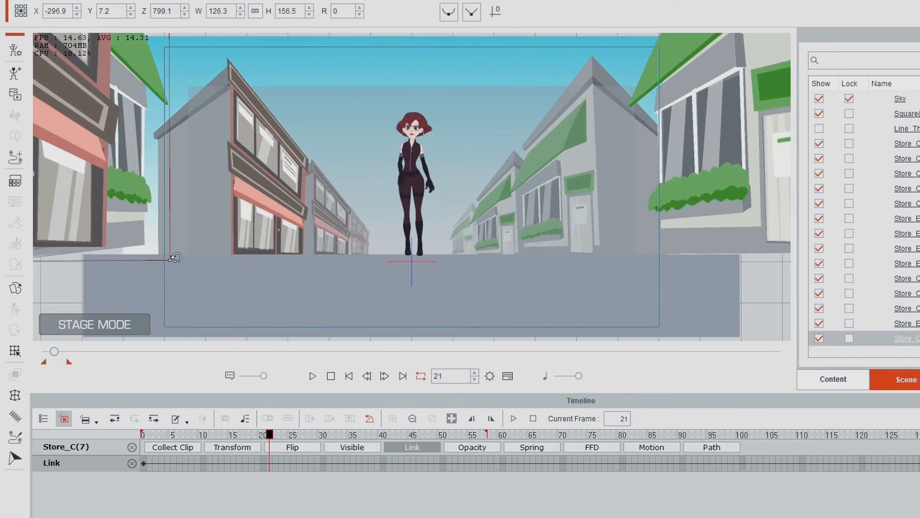
{"action": "left_click_drag", "start_coordinate": [130, 181], "coordinate": [71, 183]}
{"action": "left_click_drag", "start_coordinate": [270, 436], "coordinate": [441, 490]}
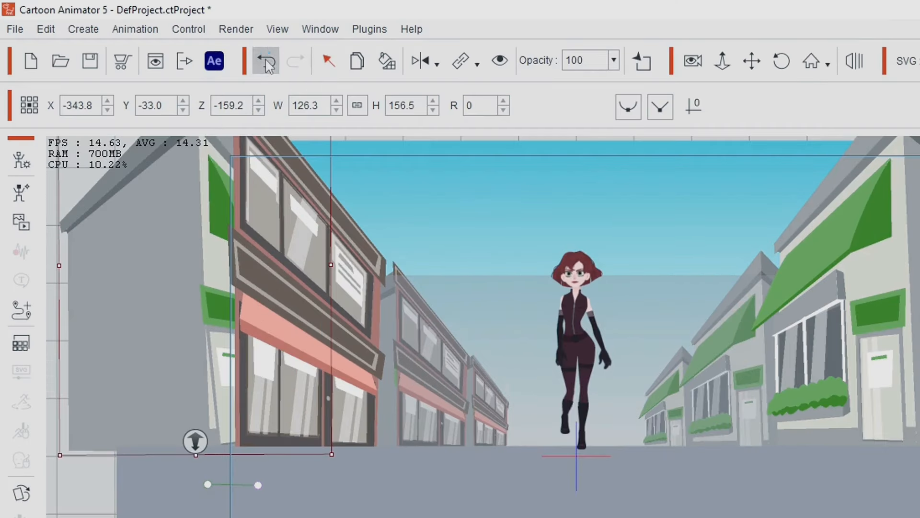
{"action": "left_click", "coordinate": [265, 59]}
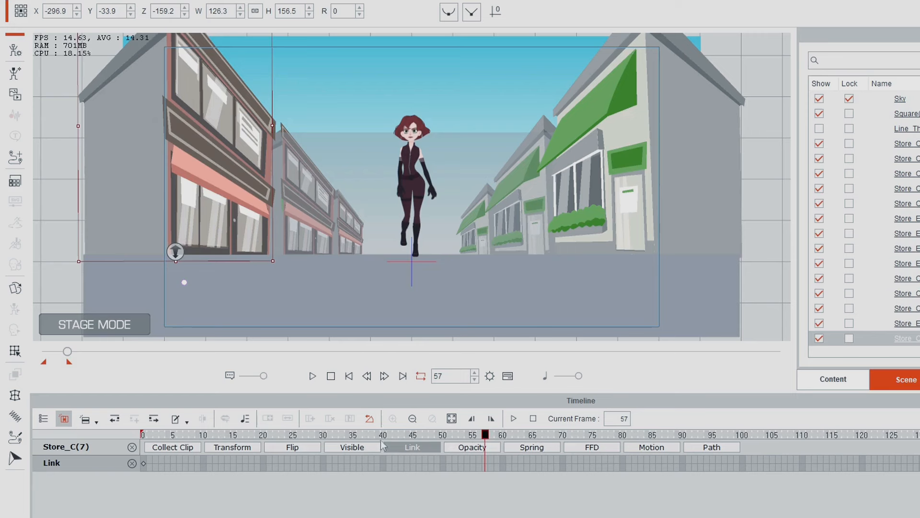
Step: Key the new side wall's Transform at frame 57, shift the wall outward to X about -349.5 at frame 25, and play the loop
{"action": "left_click", "coordinate": [219, 444]}
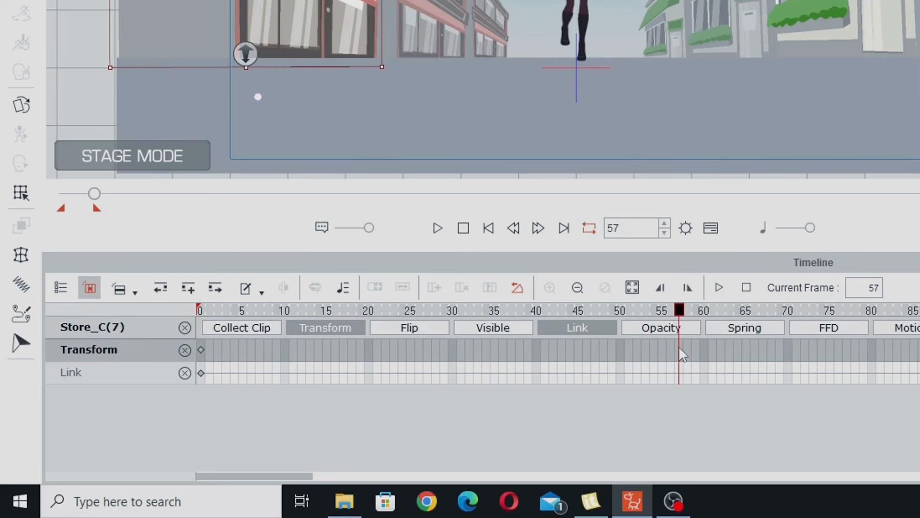
{"action": "left_click_drag", "start_coordinate": [681, 313], "coordinate": [504, 300]}
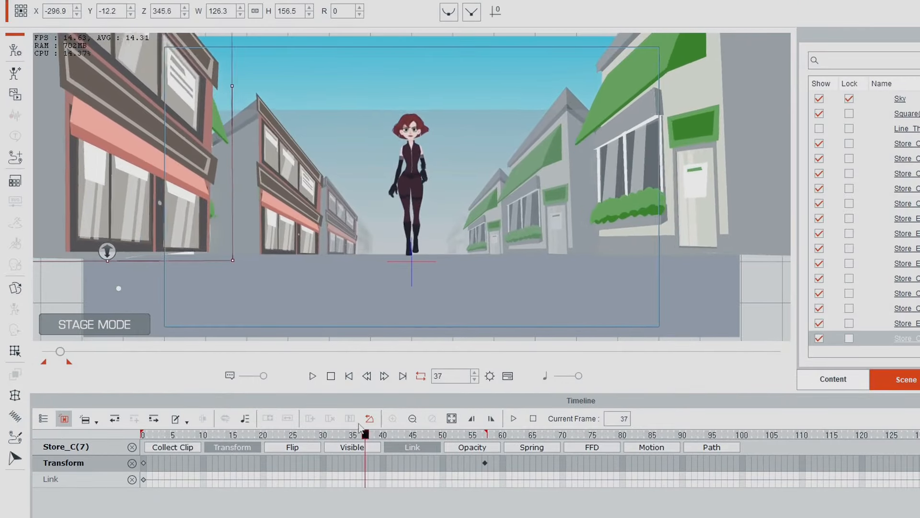
{"action": "left_click_drag", "start_coordinate": [361, 428], "coordinate": [290, 424]}
{"action": "key", "text": "Left"}
{"action": "key", "text": "Left"}
{"action": "left_click_drag", "start_coordinate": [165, 97], "coordinate": [106, 99]}
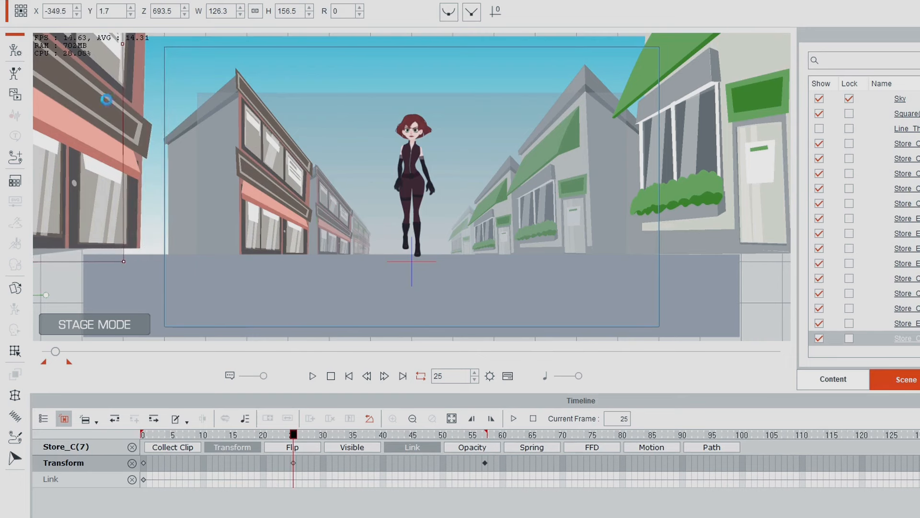
{"action": "left_click_drag", "start_coordinate": [293, 436], "coordinate": [376, 467]}
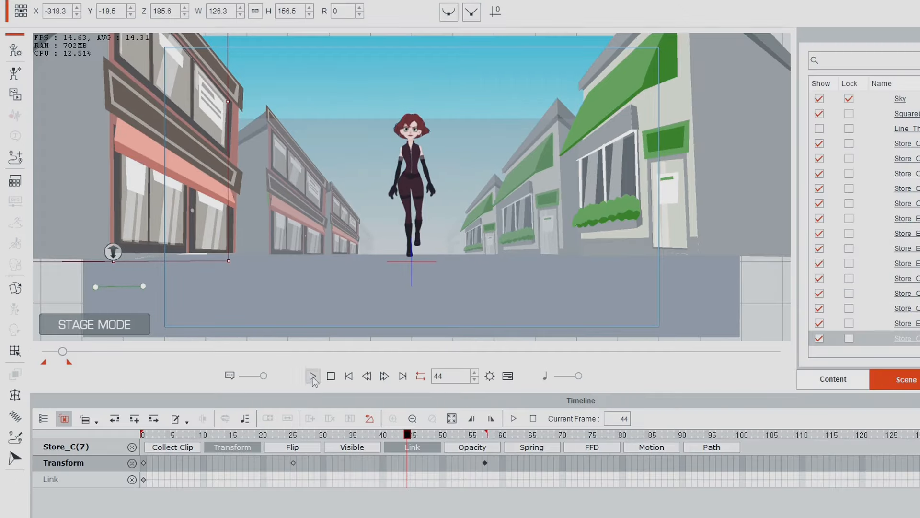
{"action": "left_click", "coordinate": [313, 377]}
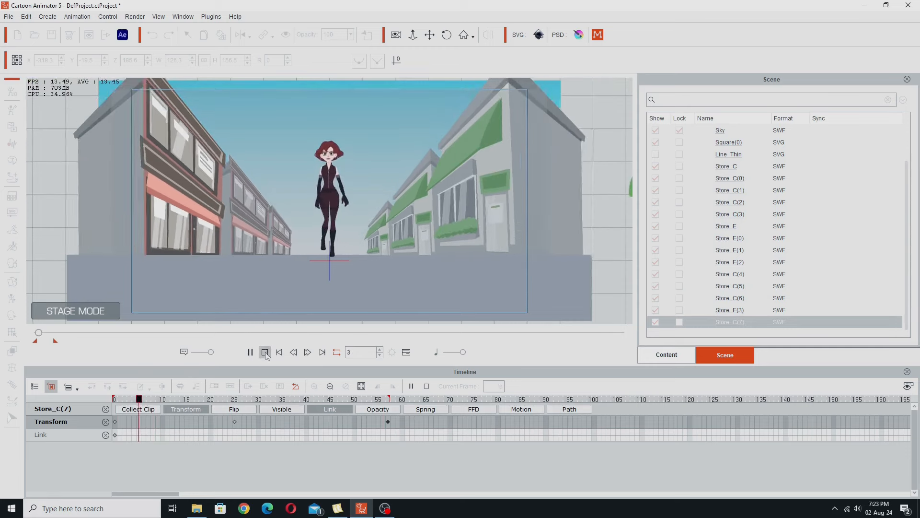
{"action": "left_click", "coordinate": [265, 353]}
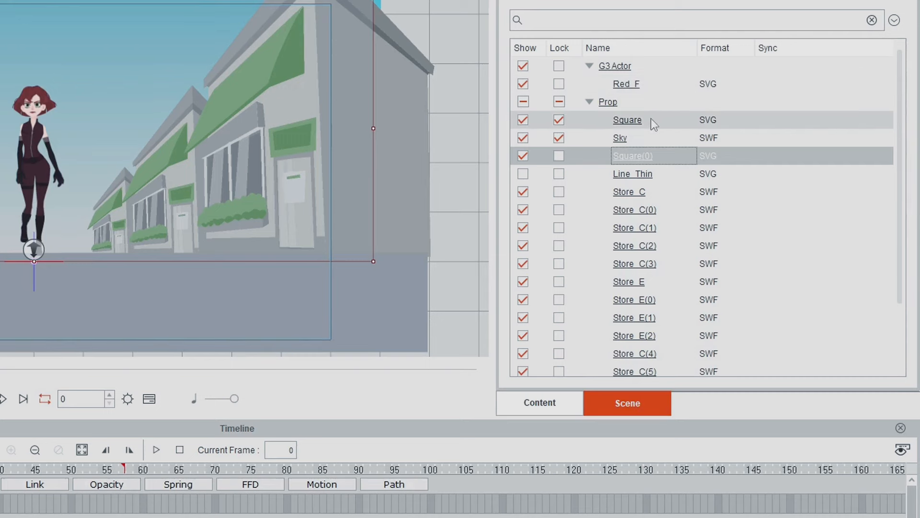
Step: Bring the Square ground prop forward to a Z depth of about 889 at frame 30 while repositioning it on the stage
{"action": "left_click", "coordinate": [651, 119]}
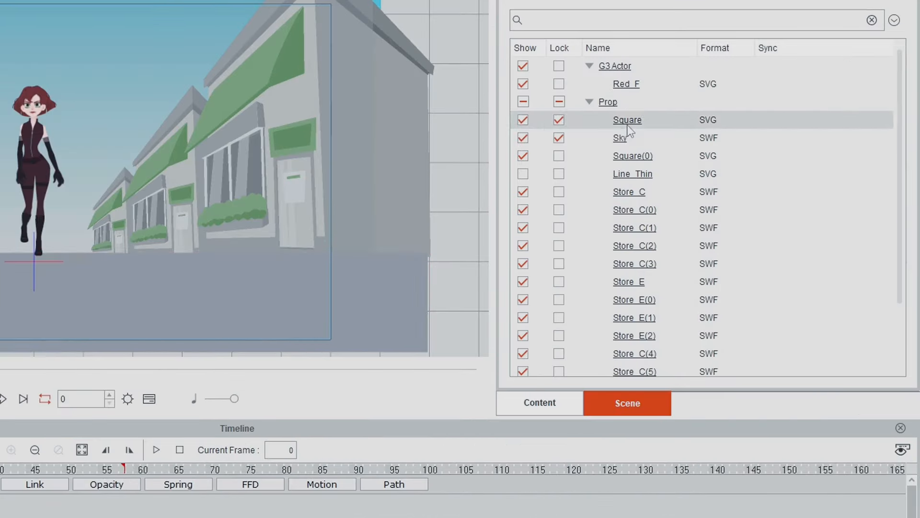
{"action": "left_click", "coordinate": [902, 143]}
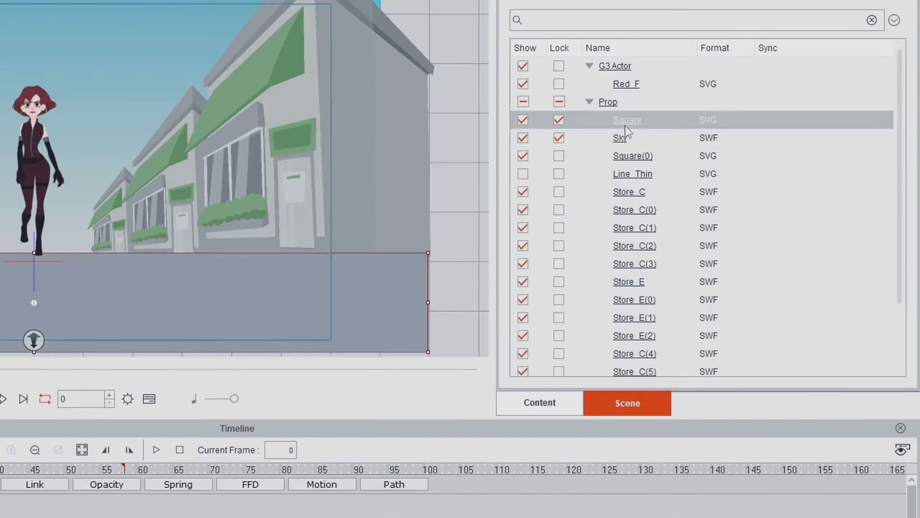
{"action": "left_click_drag", "start_coordinate": [114, 399], "coordinate": [259, 415]}
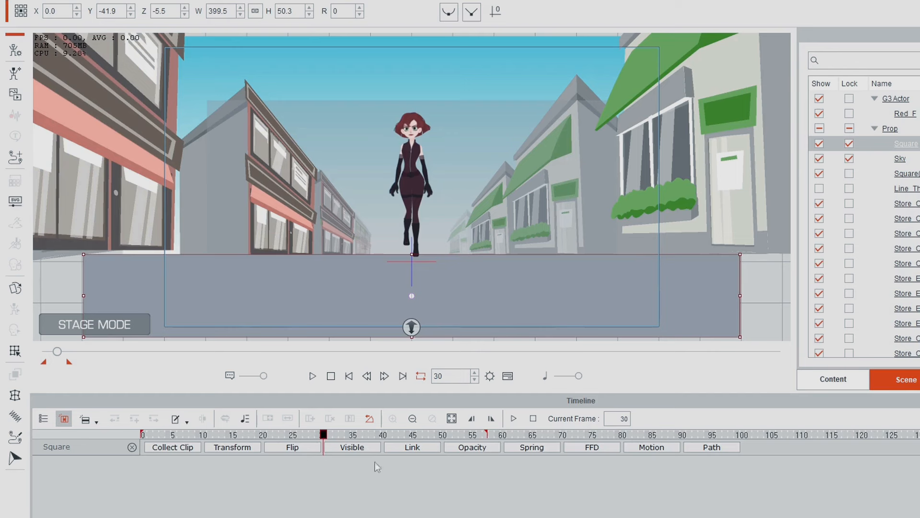
{"action": "left_click_drag", "start_coordinate": [412, 326], "coordinate": [444, 282]}
{"action": "left_click_drag", "start_coordinate": [415, 323], "coordinate": [419, 377]}
{"action": "left_click_drag", "start_coordinate": [454, 301], "coordinate": [463, 274]}
{"action": "left_click_drag", "start_coordinate": [424, 320], "coordinate": [424, 395]}
{"action": "left_click_drag", "start_coordinate": [468, 314], "coordinate": [486, 246]}
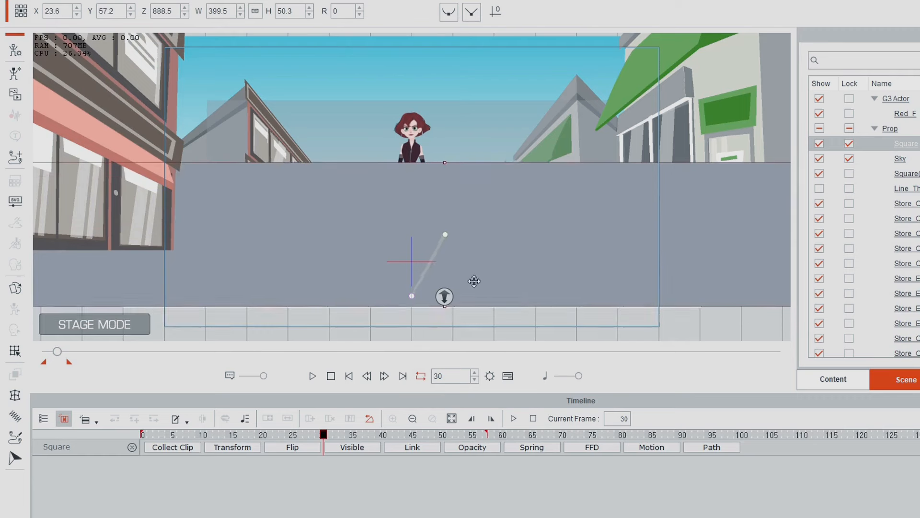
Step: Set the ground's depth close to the nearest red store's, lower it to the stores' base line, and remove its object animation
{"action": "left_click", "coordinate": [111, 142]}
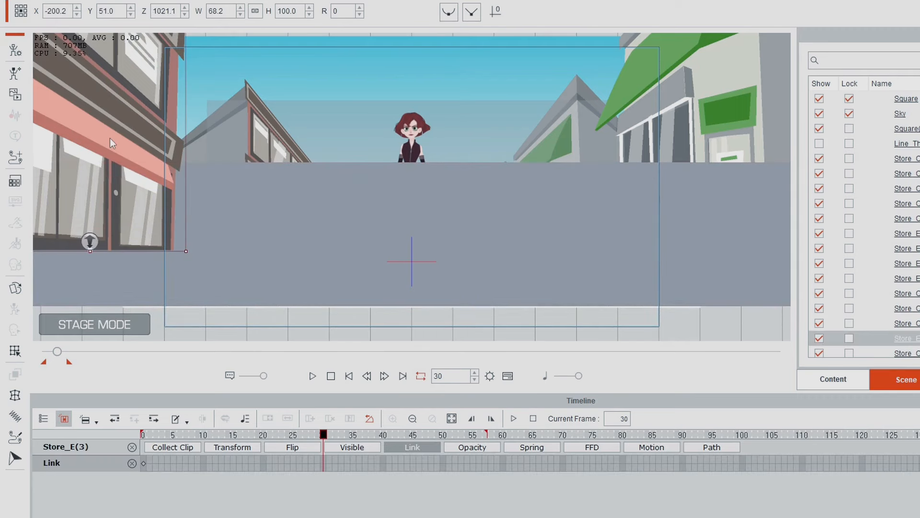
{"action": "left_click", "coordinate": [329, 214]}
{"action": "key", "text": "ctrl+z"}
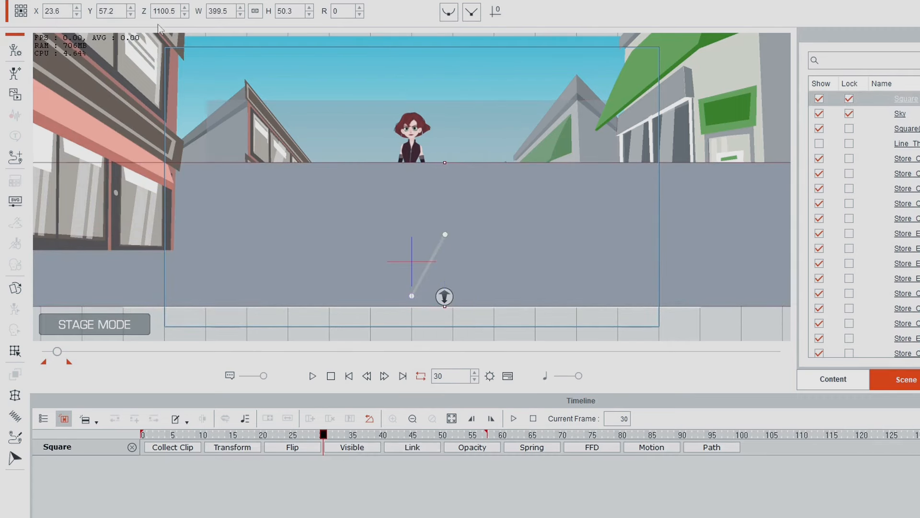
{"action": "left_click_drag", "start_coordinate": [458, 322], "coordinate": [450, 310]}
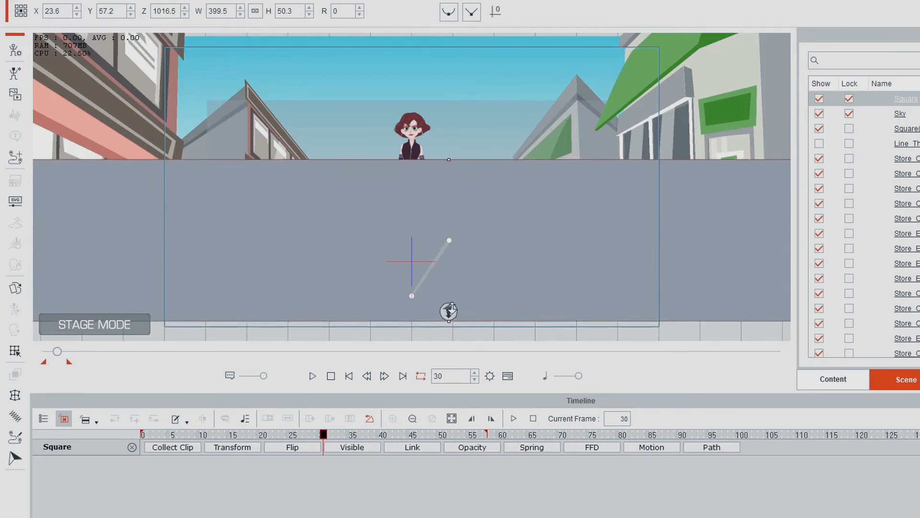
{"action": "left_click_drag", "start_coordinate": [489, 228], "coordinate": [487, 264]}
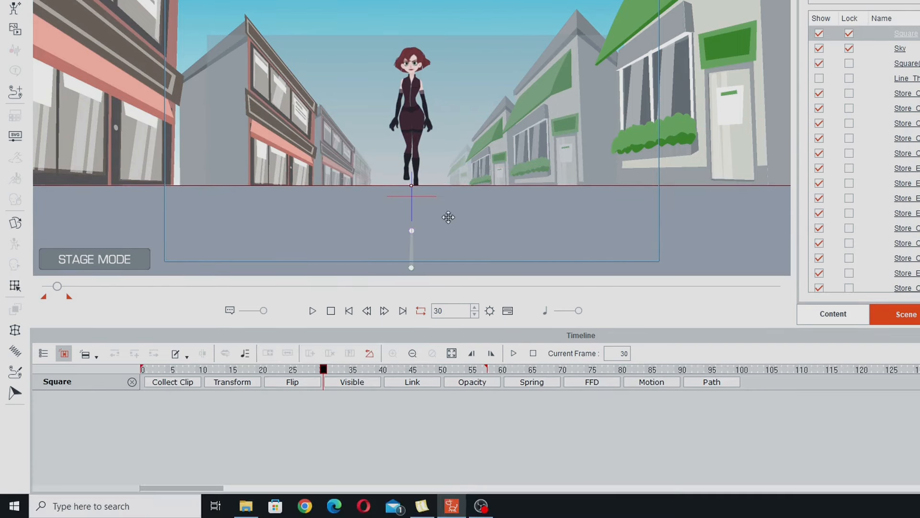
{"action": "right_click", "coordinate": [447, 282]}
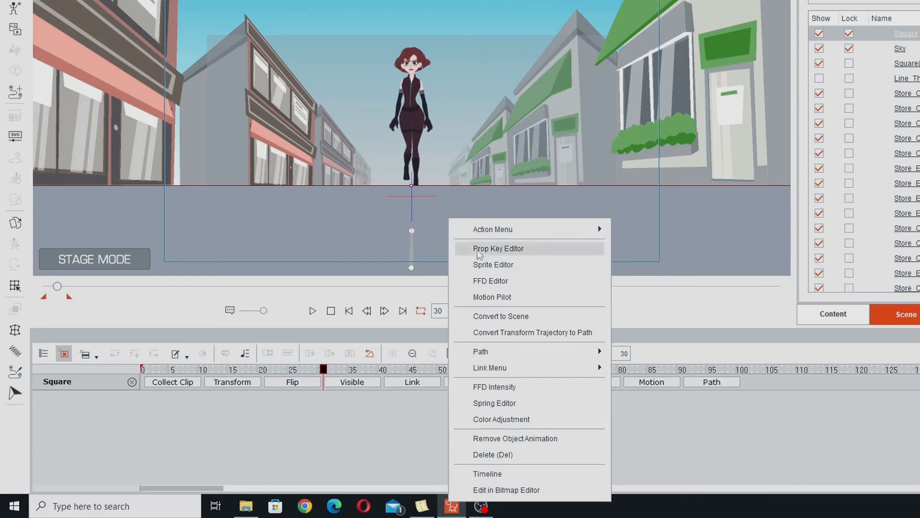
{"action": "left_click", "coordinate": [550, 438]}
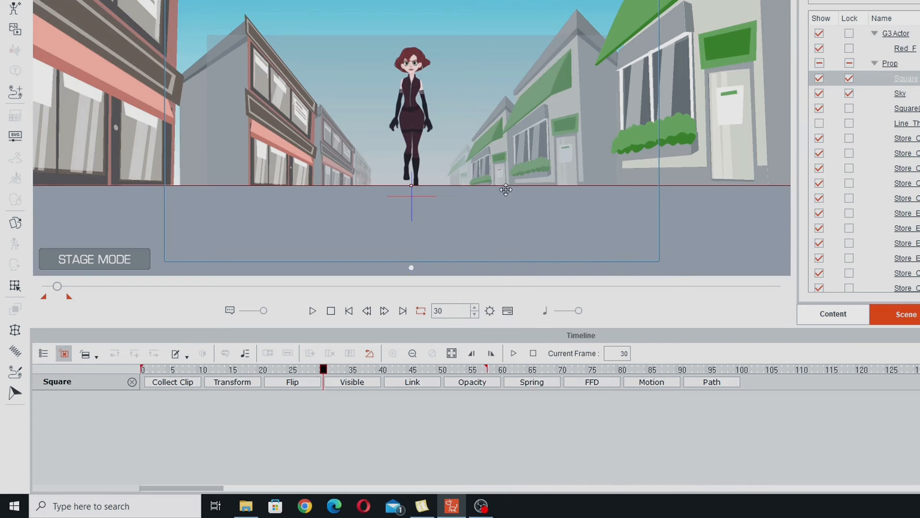
Step: Raise the Red_F character slightly in Y and play the loop from the start with the Square(0) overlay hidden
{"action": "left_click", "coordinate": [411, 111]}
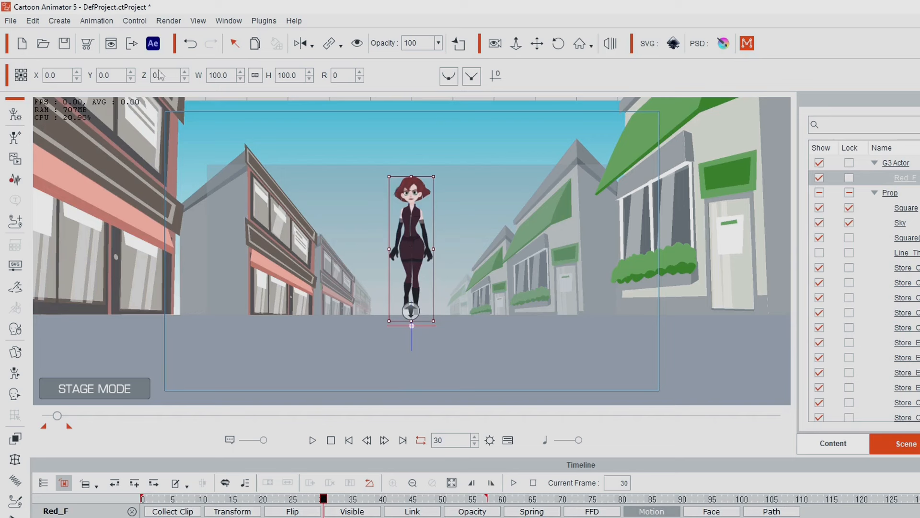
{"action": "left_click", "coordinate": [130, 72]}
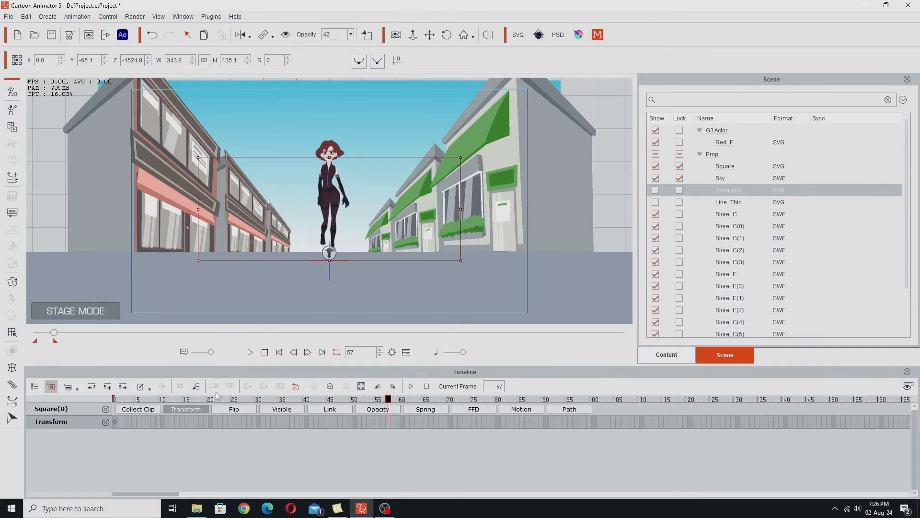
{"action": "left_click", "coordinate": [279, 352]}
{"action": "left_click", "coordinate": [312, 440]}
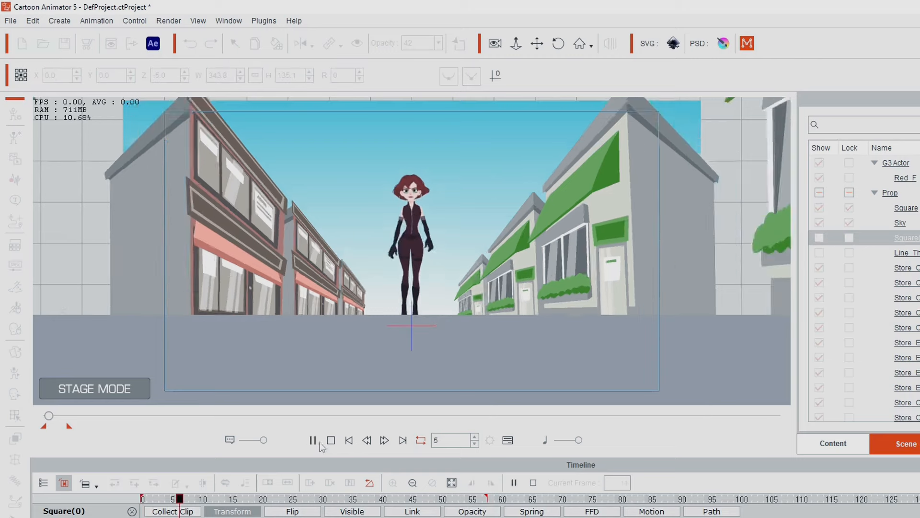
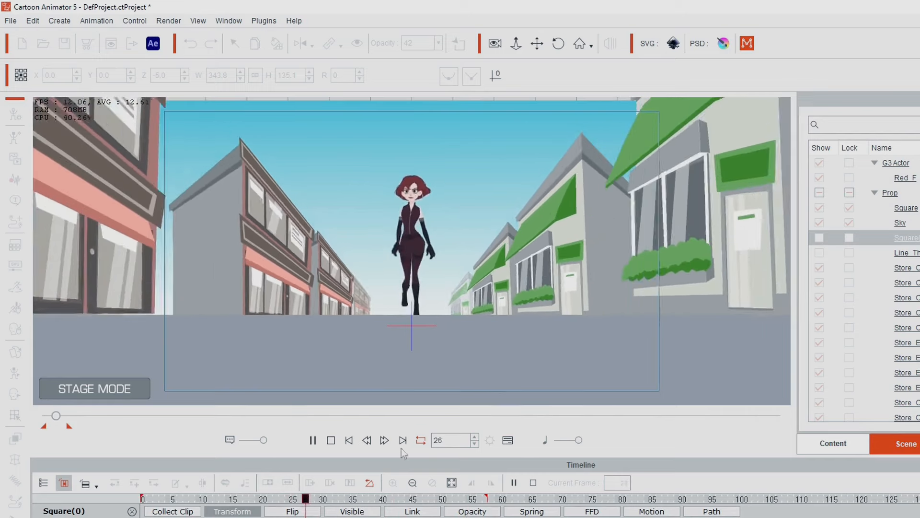
Step: At frame 27 with animation recording on, deform the Store_C(4) side wall by pulling its outer mesh points away from the storefront
{"action": "left_click", "coordinate": [330, 440]}
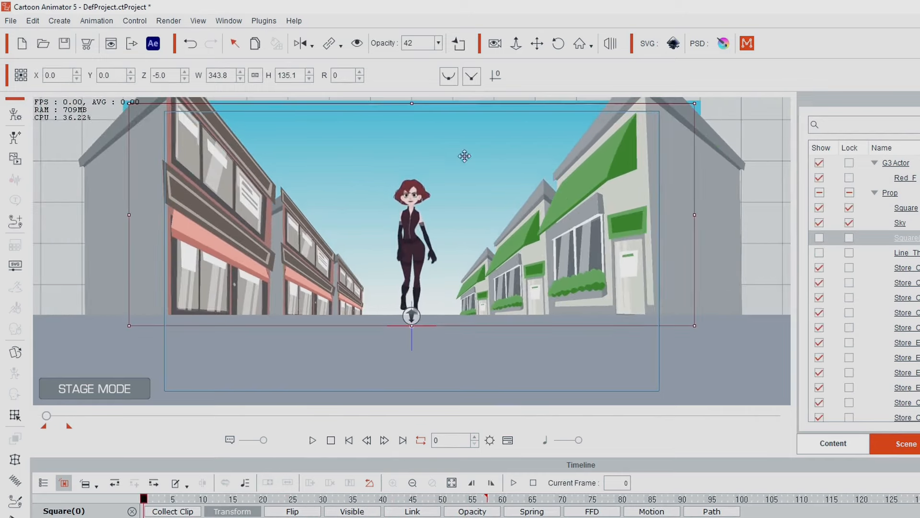
{"action": "left_click", "coordinate": [495, 43]}
{"action": "left_click_drag", "start_coordinate": [146, 504], "coordinate": [307, 512]}
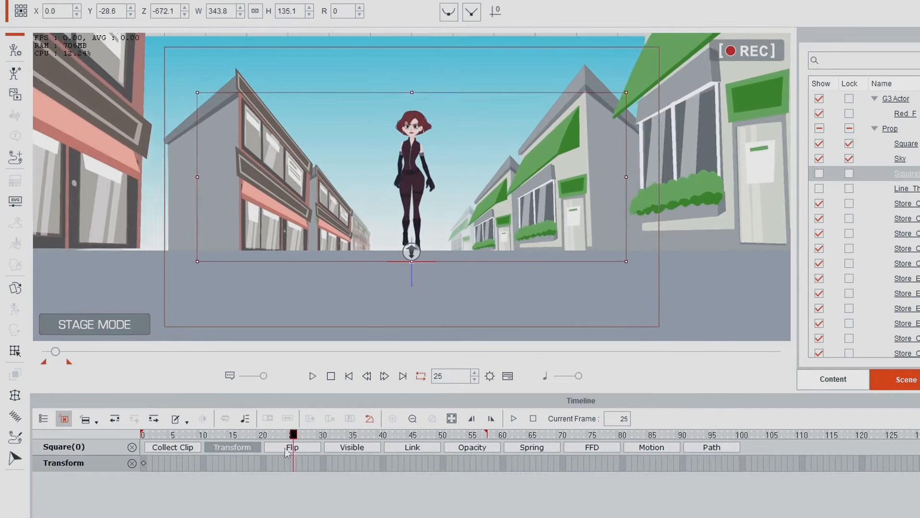
{"action": "left_click_drag", "start_coordinate": [306, 512], "coordinate": [402, 511]}
{"action": "left_click_drag", "start_coordinate": [401, 447], "coordinate": [306, 426]}
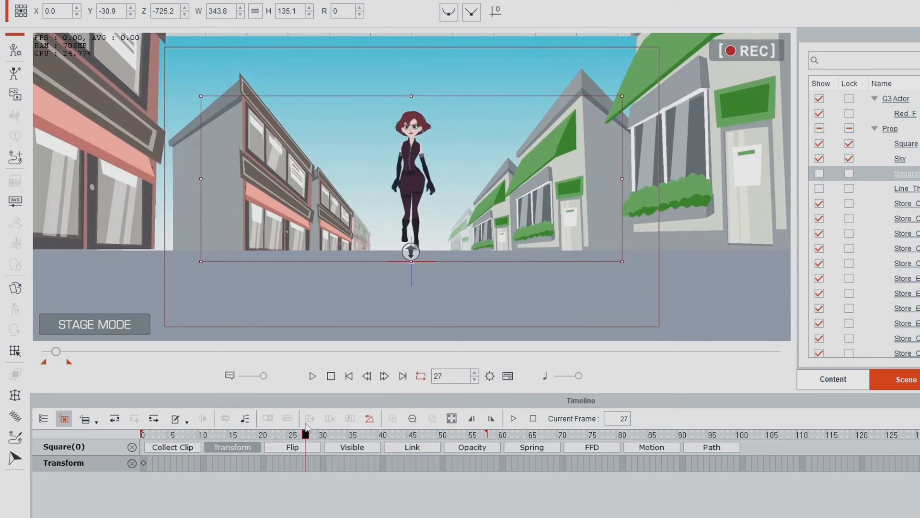
{"action": "left_click", "coordinate": [185, 196]}
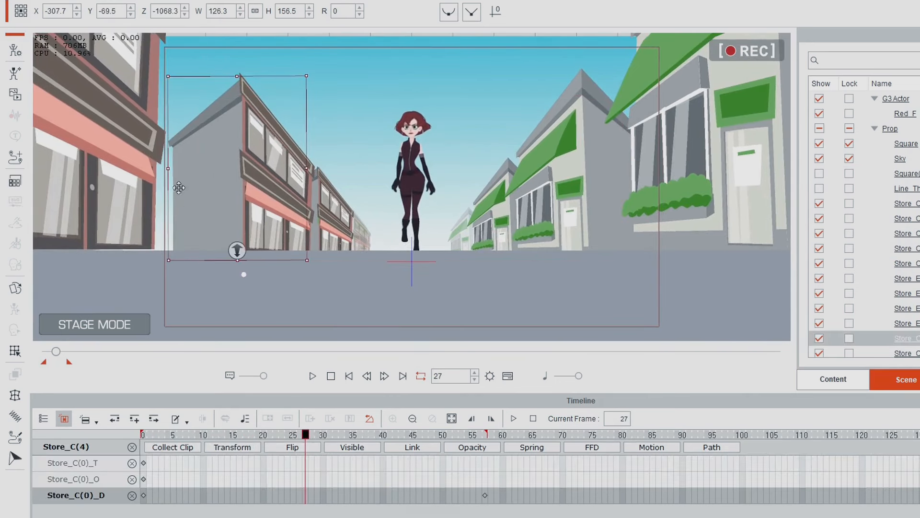
{"action": "left_click", "coordinate": [15, 350]}
{"action": "left_click_drag", "start_coordinate": [169, 201], "coordinate": [84, 205]}
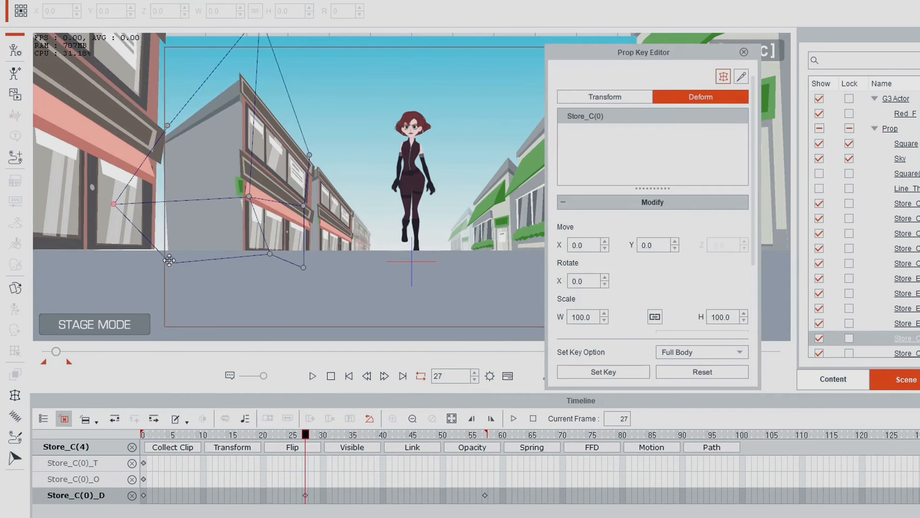
{"action": "left_click_drag", "start_coordinate": [169, 260], "coordinate": [149, 262]}
{"action": "left_click_drag", "start_coordinate": [166, 123], "coordinate": [172, 136]}
{"action": "left_click_drag", "start_coordinate": [250, 197], "coordinate": [291, 193]}
Step: Scrub back to frame 18 and play the loop to check the deformed side wall's movement
{"action": "left_click_drag", "start_coordinate": [306, 435], "coordinate": [251, 440]}
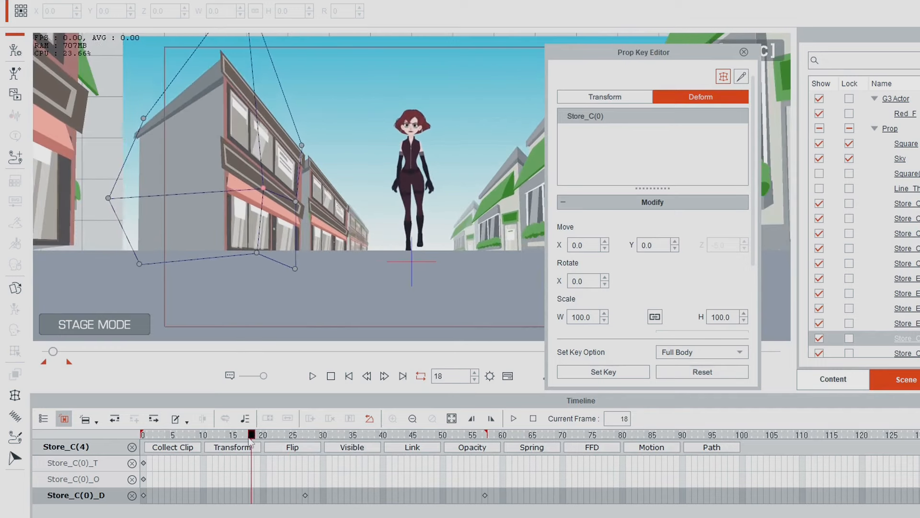
{"action": "key", "text": "space"}
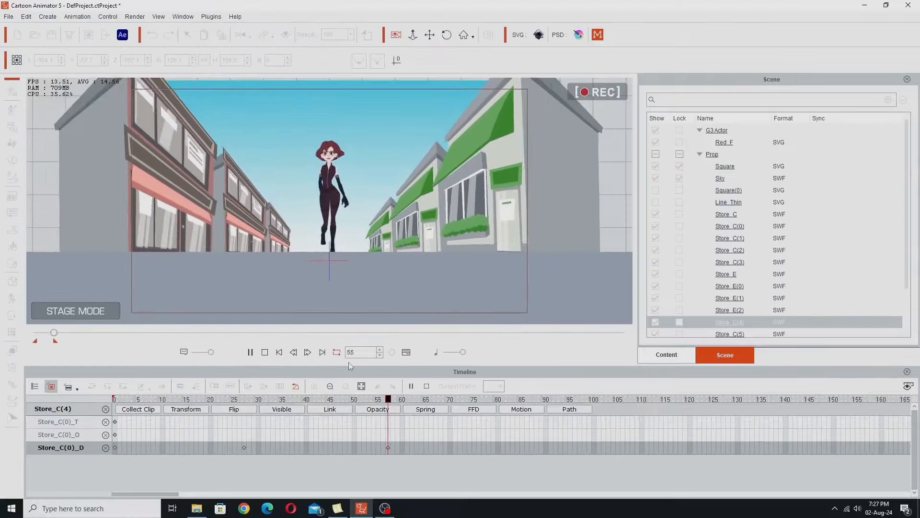
{"action": "left_click", "coordinate": [330, 376]}
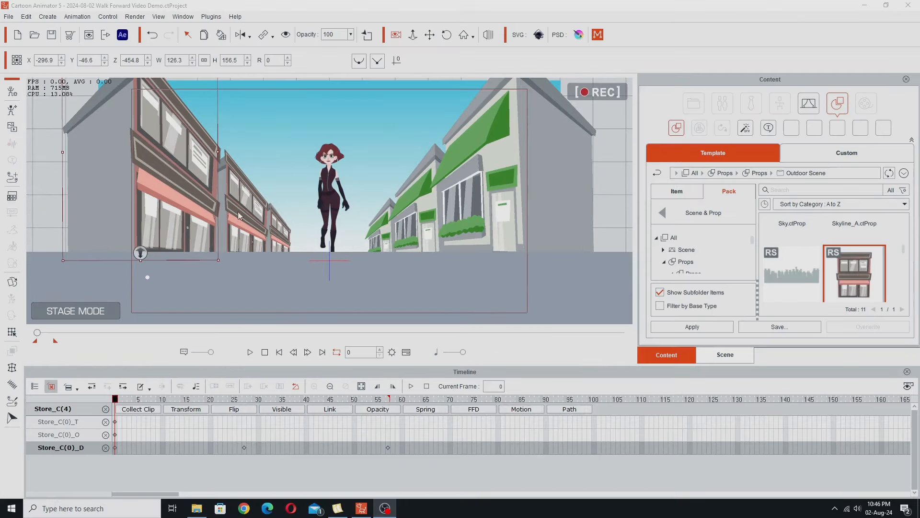
{"action": "left_click", "coordinate": [250, 353]}
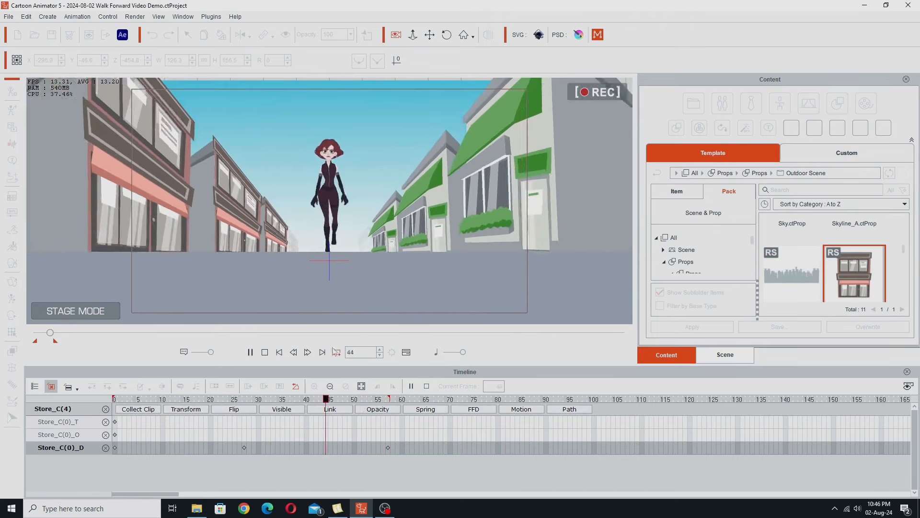
{"action": "left_click", "coordinate": [265, 352]}
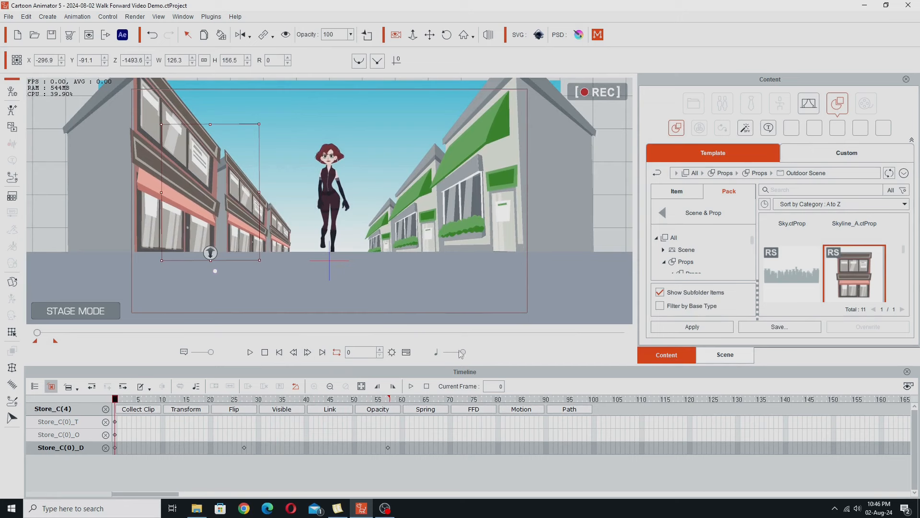
Step: Hide the timeline, add the Street Lamp prop from the Outdoor Scene library, and place it beside the character at X about -60.9
{"action": "key", "text": "F3"}
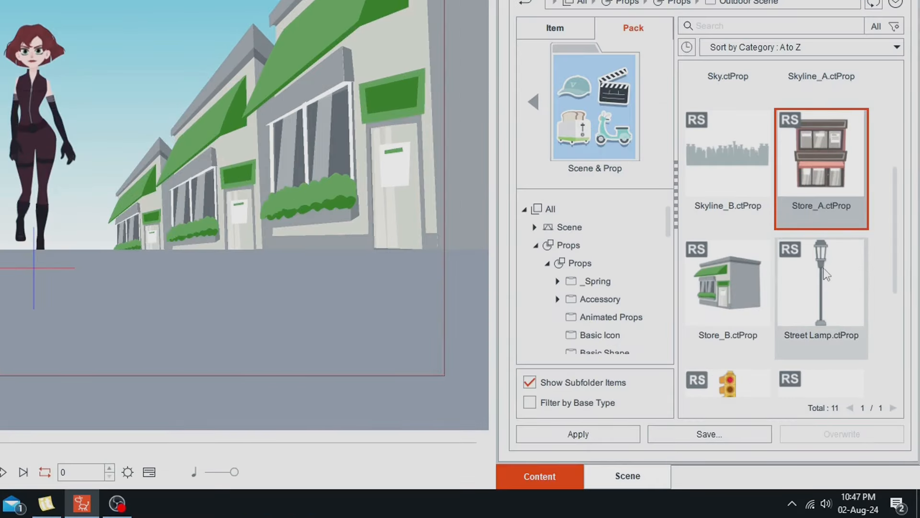
{"action": "double_click", "coordinate": [823, 269]}
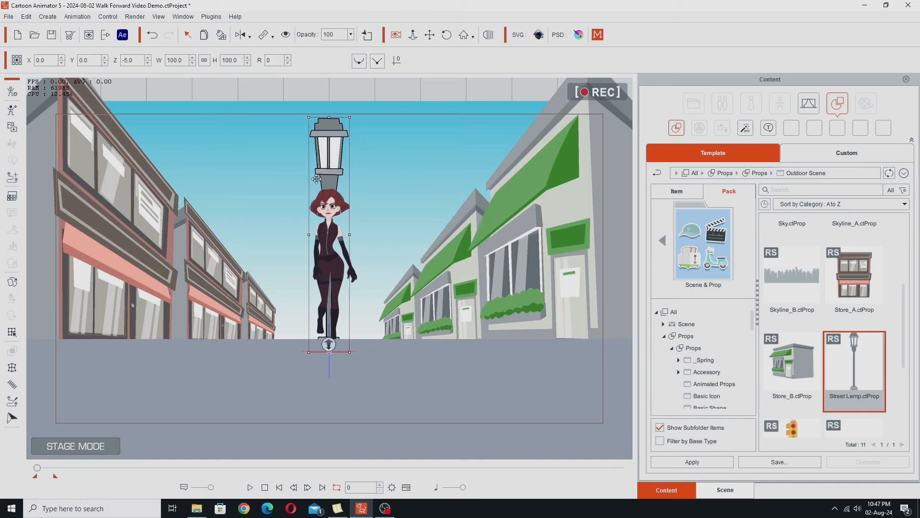
{"action": "left_click_drag", "start_coordinate": [328, 165], "coordinate": [273, 166]}
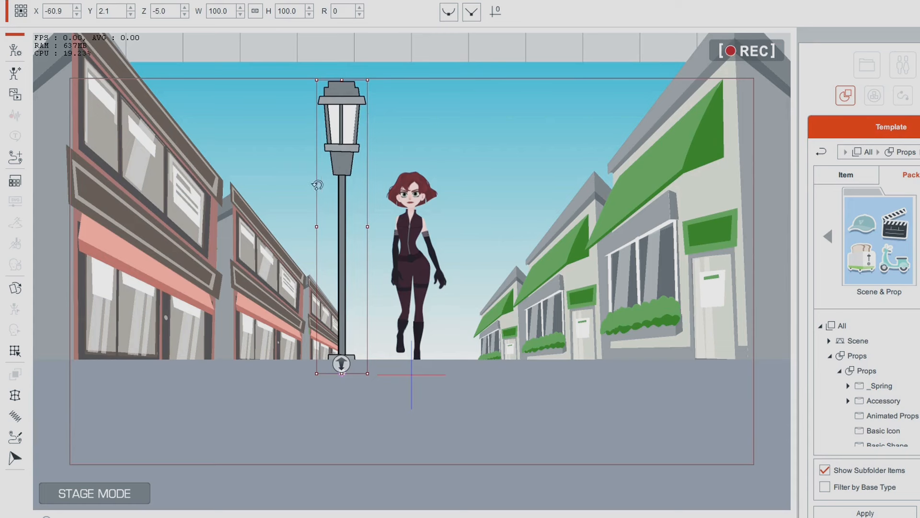
Step: Turn off the street lamp's outline in its Render Style settings
{"action": "left_click", "coordinate": [18, 183]}
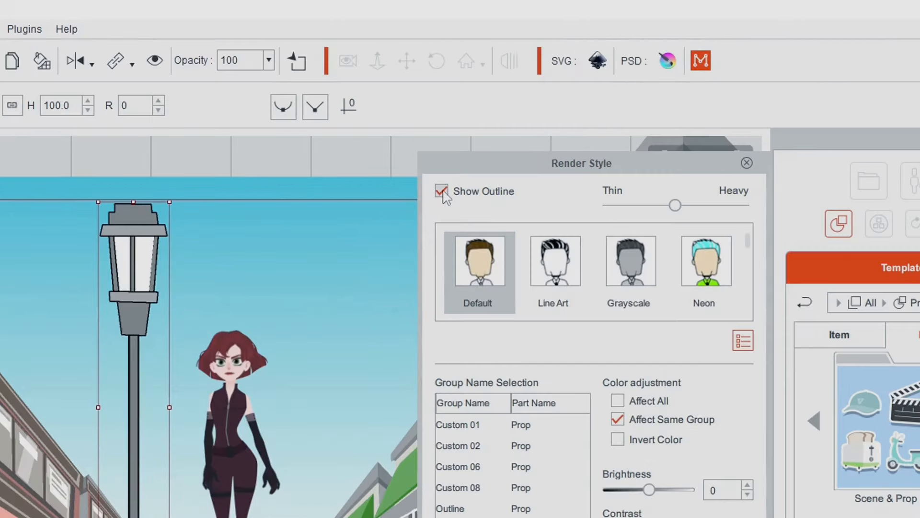
{"action": "left_click", "coordinate": [562, 72]}
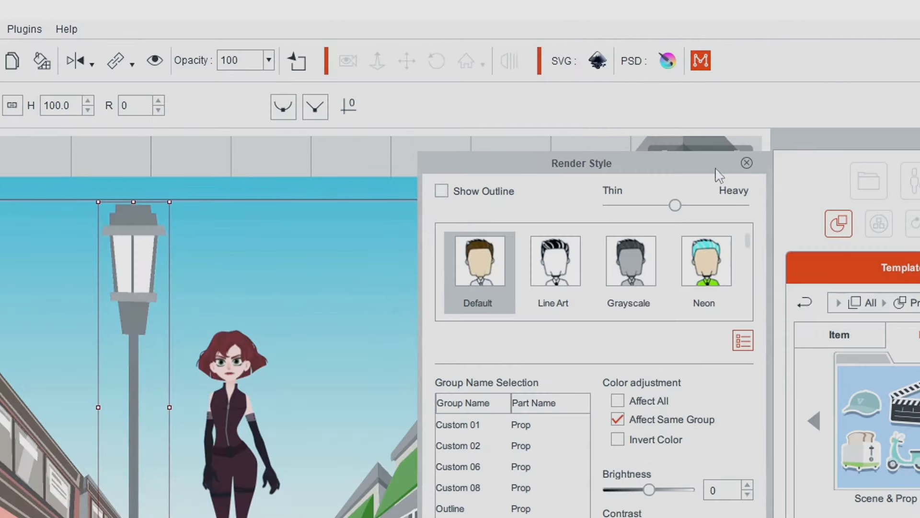
{"action": "left_click", "coordinate": [780, 52]}
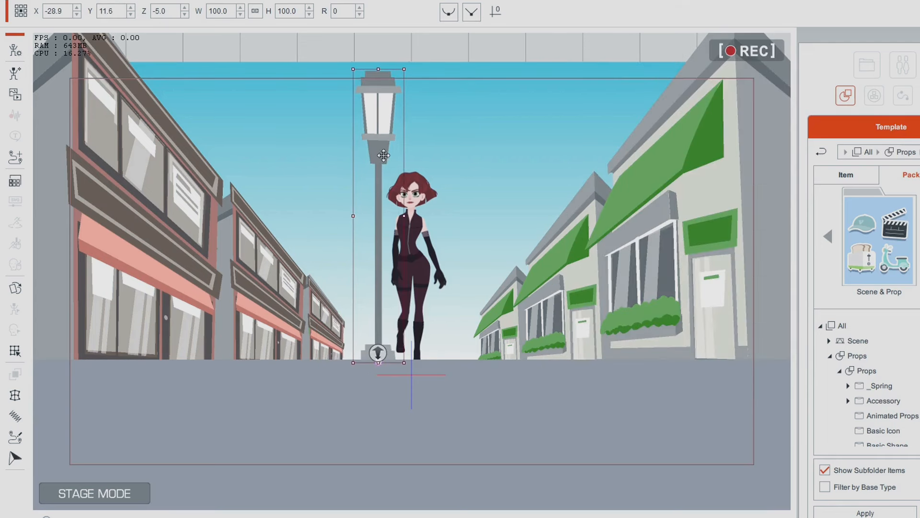
Step: Scale the street lamp to about 107.7 and position it in front of the second red store at X about -127.6
{"action": "left_click_drag", "start_coordinate": [383, 155], "coordinate": [364, 156]}
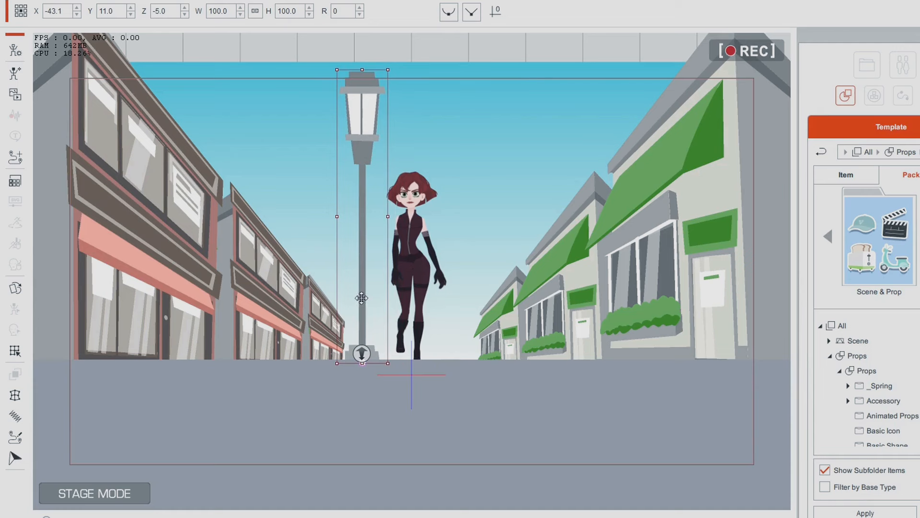
{"action": "left_click_drag", "start_coordinate": [361, 298], "coordinate": [361, 299]}
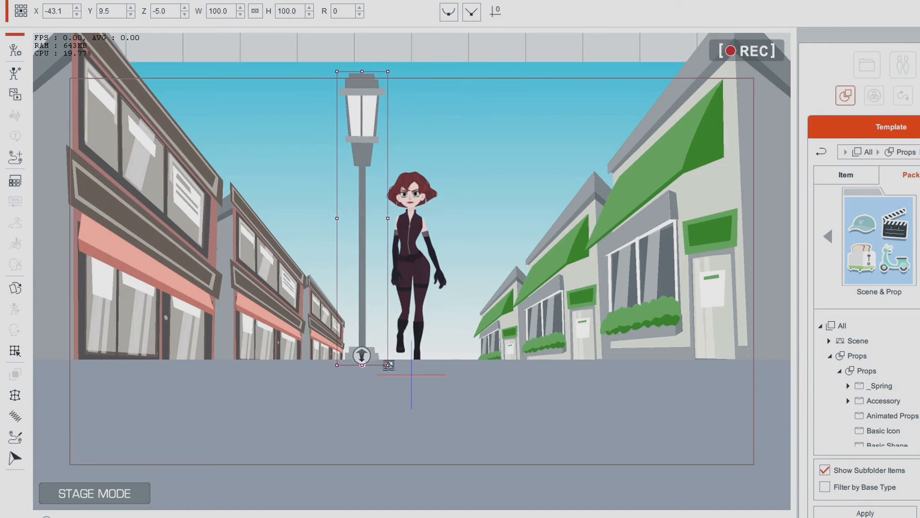
{"action": "left_click_drag", "start_coordinate": [389, 365], "coordinate": [391, 361]}
{"action": "left_click_drag", "start_coordinate": [379, 270], "coordinate": [291, 269]}
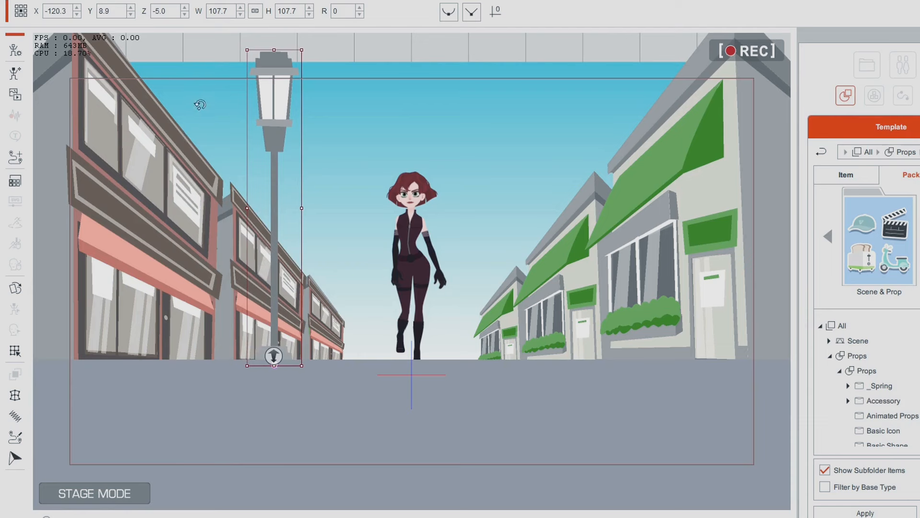
{"action": "left_click_drag", "start_coordinate": [278, 349], "coordinate": [260, 322]}
Step: Copy the nearest red store's Z depth of 301.6 to the street lamp
{"action": "left_click", "coordinate": [211, 366]}
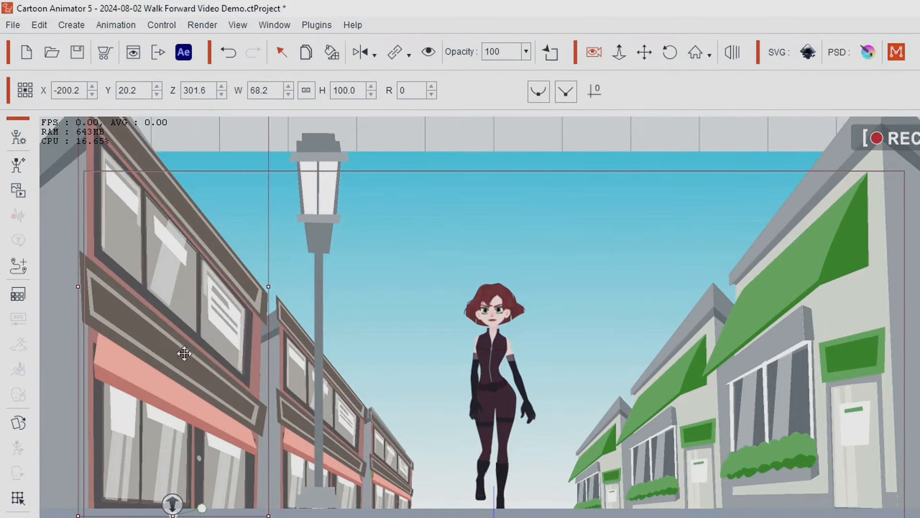
{"action": "double_click", "coordinate": [198, 91]}
{"action": "key", "text": "ctrl+c"}
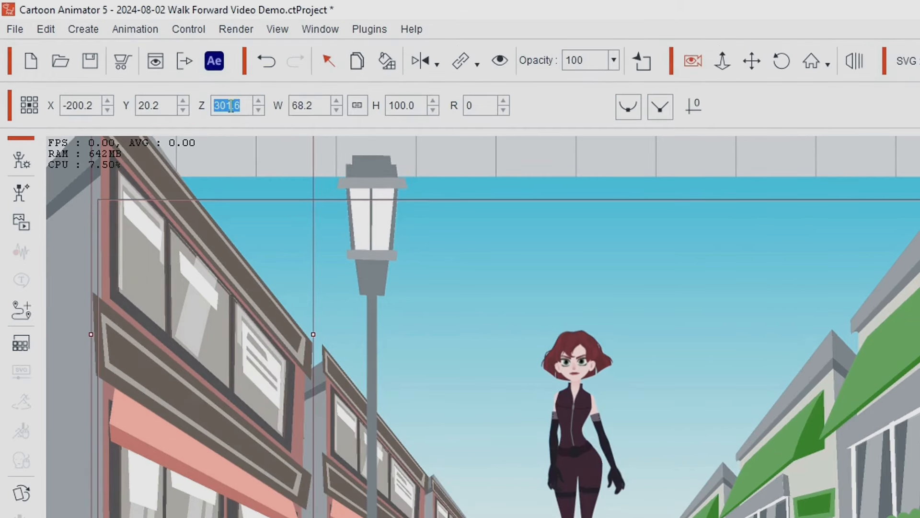
{"action": "left_click", "coordinate": [370, 166]}
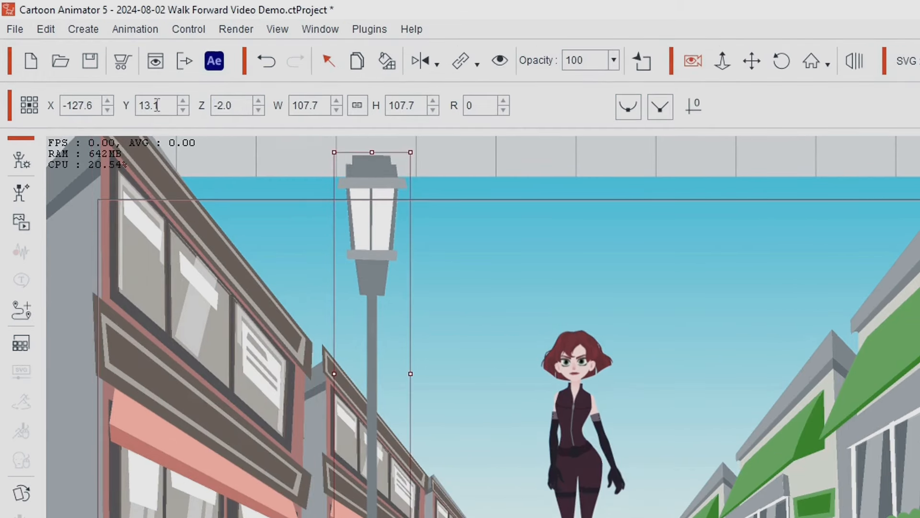
{"action": "double_click", "coordinate": [228, 105]}
{"action": "key", "text": "ctrl+v"}
{"action": "key", "text": "Return"}
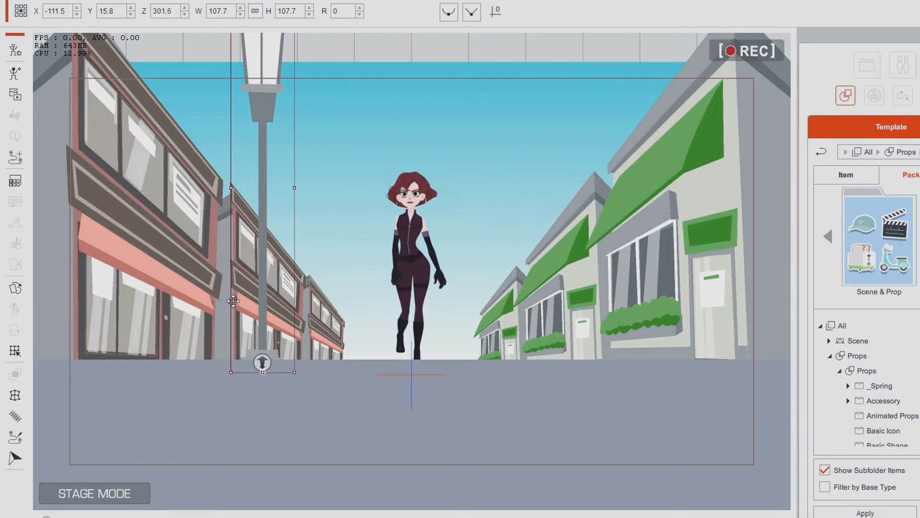
Step: Push the street lamp back to Z about 244.6, scale it to about 87.7, and nudge it to X about -110.1
{"action": "left_click_drag", "start_coordinate": [263, 362], "coordinate": [274, 349]}
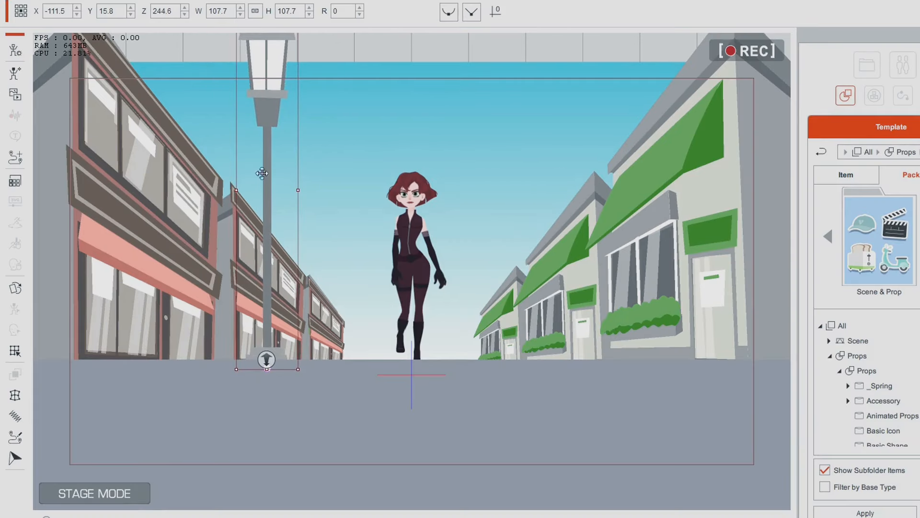
{"action": "left_click_drag", "start_coordinate": [297, 370], "coordinate": [292, 358]}
{"action": "left_click_drag", "start_coordinate": [266, 327], "coordinate": [267, 327]}
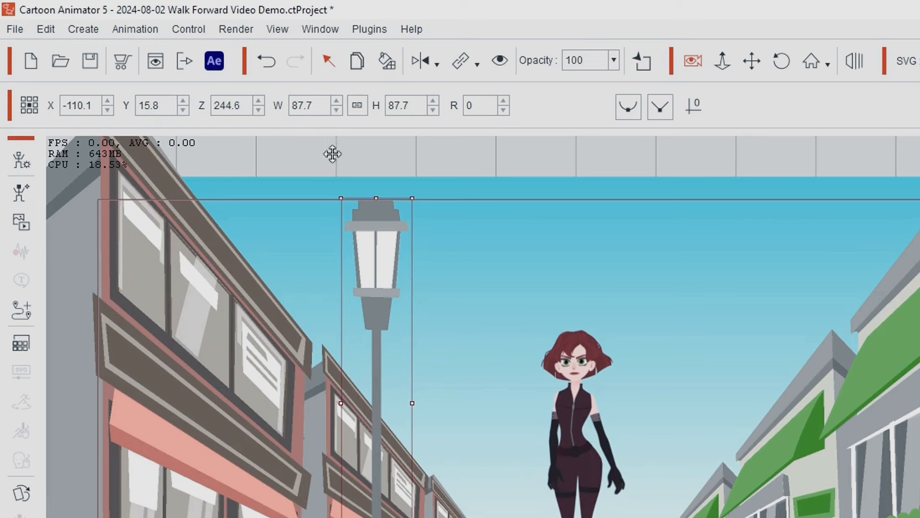
Step: Duplicate the street lamp and move the copy inward and back to a Z depth of about -616.4
{"action": "left_click", "coordinate": [357, 65]}
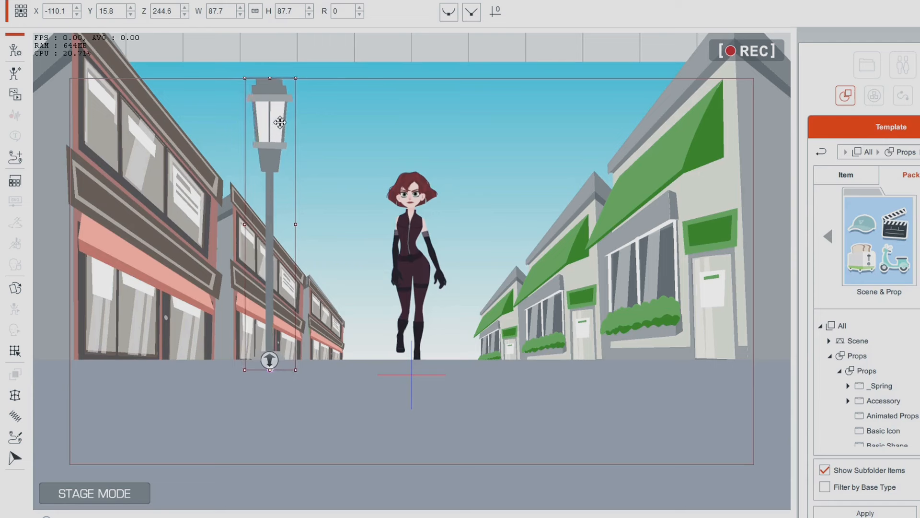
{"action": "left_click_drag", "start_coordinate": [280, 123], "coordinate": [310, 146]}
{"action": "left_click_drag", "start_coordinate": [316, 354], "coordinate": [285, 301]}
Step: Copy the second red store's Z depth of -1617.1 to the duplicated street lamp
{"action": "left_click", "coordinate": [285, 301]}
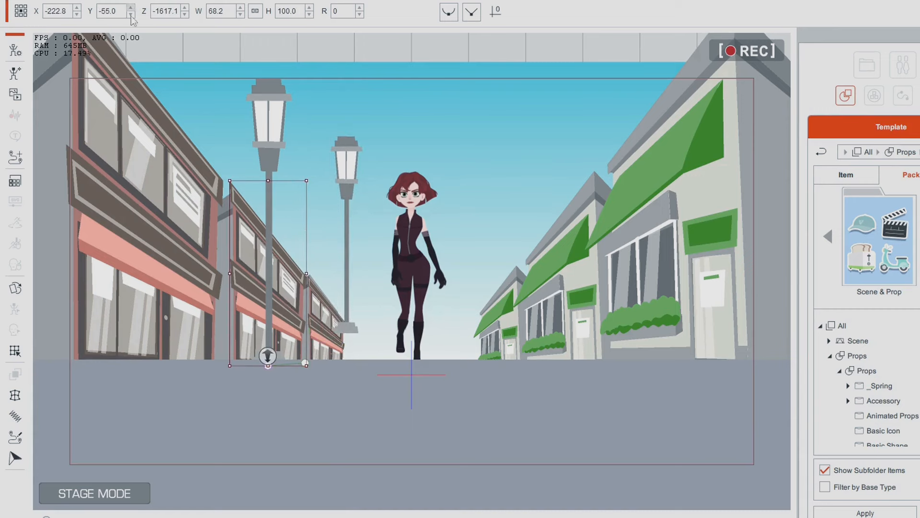
{"action": "double_click", "coordinate": [173, 11]}
{"action": "key", "text": "ctrl+c"}
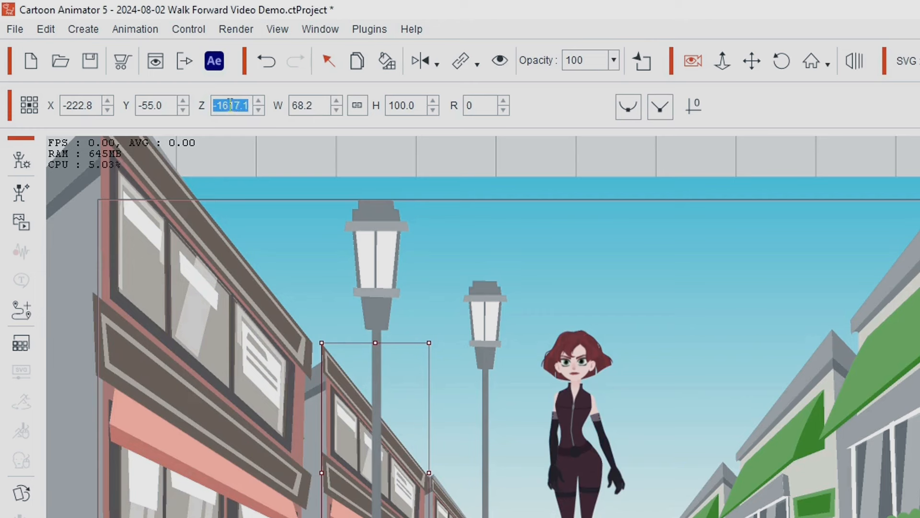
{"action": "left_click", "coordinate": [483, 318]}
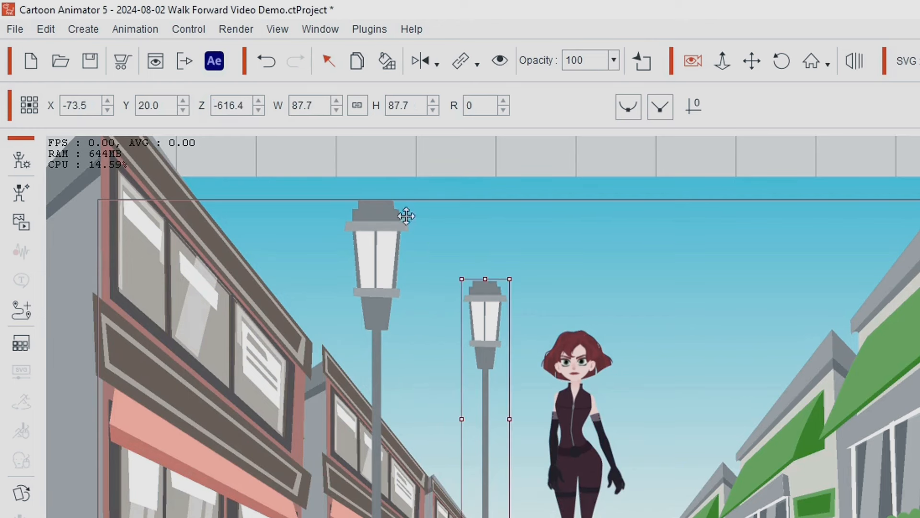
{"action": "double_click", "coordinate": [232, 105]}
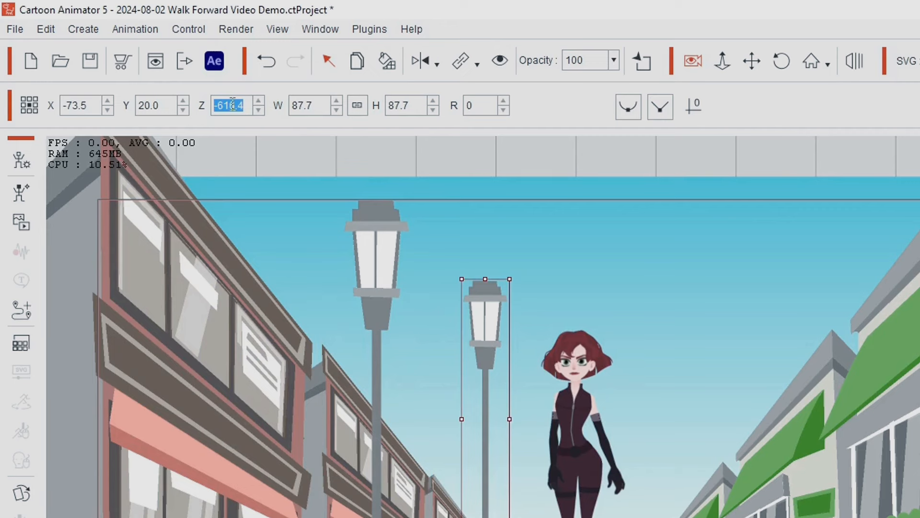
{"action": "key", "text": "ctrl+v"}
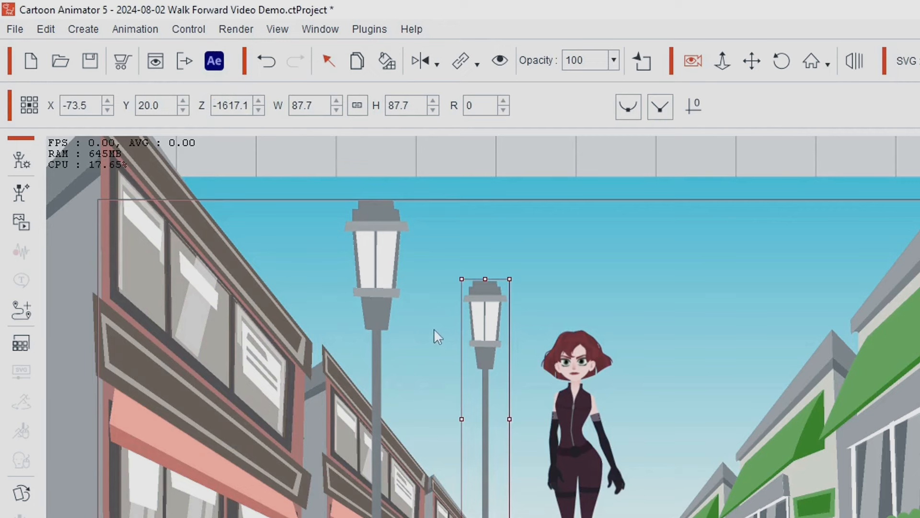
{"action": "key", "text": "Return"}
Step: Lower the second lamp to the stores' base line at X about -131.9, and place another copy beside it at X about -70.7
{"action": "left_click_drag", "start_coordinate": [510, 356], "coordinate": [447, 419]}
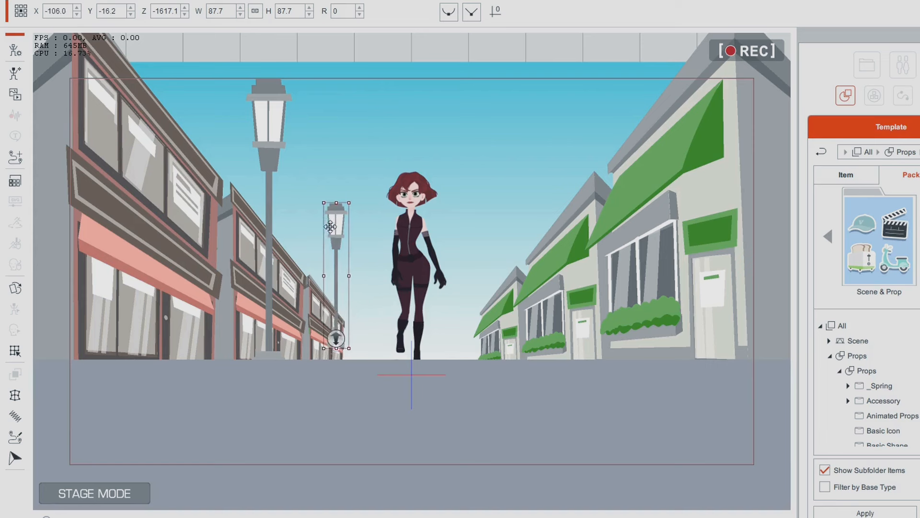
{"action": "left_click_drag", "start_coordinate": [319, 236], "coordinate": [331, 229]}
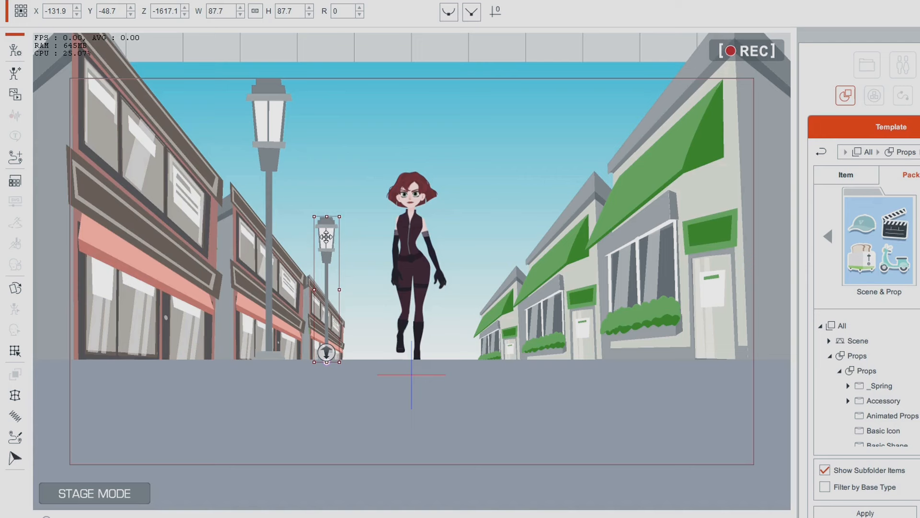
{"action": "left_click_drag", "start_coordinate": [468, 422], "coordinate": [499, 421]}
{"action": "left_click_drag", "start_coordinate": [356, 237], "coordinate": [374, 237]}
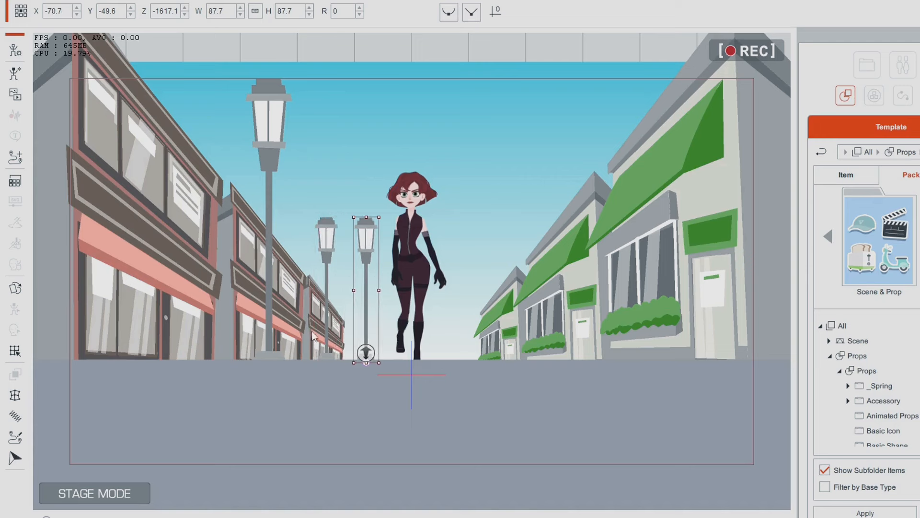
Step: Copy the third red store's Z depth of -5542.2 to the third street lamp
{"action": "left_click", "coordinate": [313, 328]}
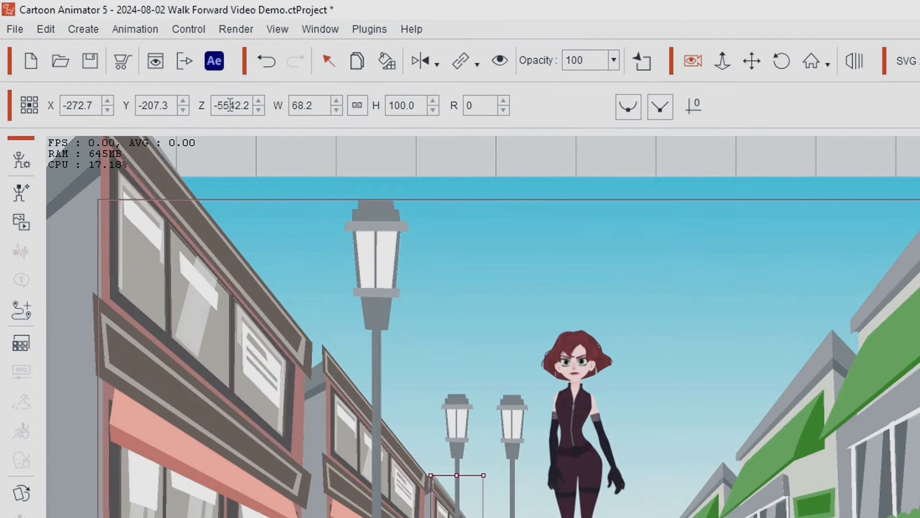
{"action": "left_click", "coordinate": [166, 10]}
{"action": "key", "text": "ctrl+c"}
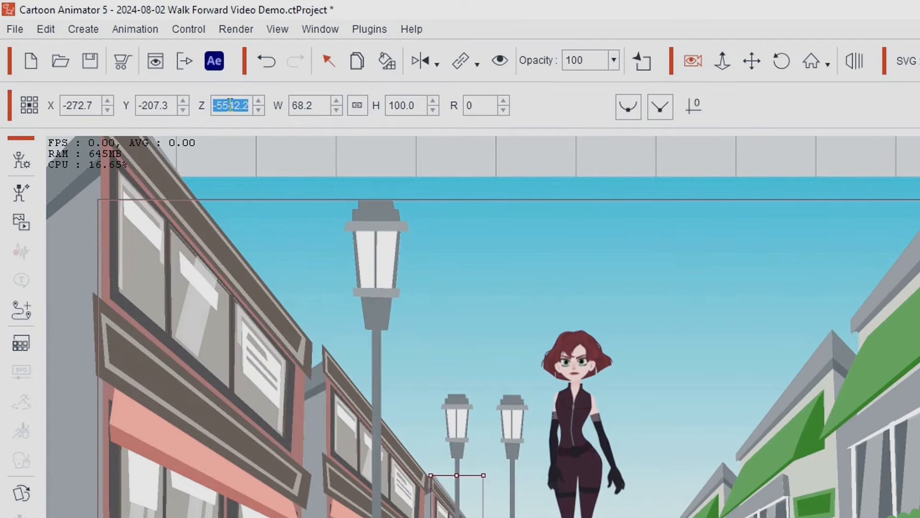
{"action": "left_click", "coordinate": [510, 428]}
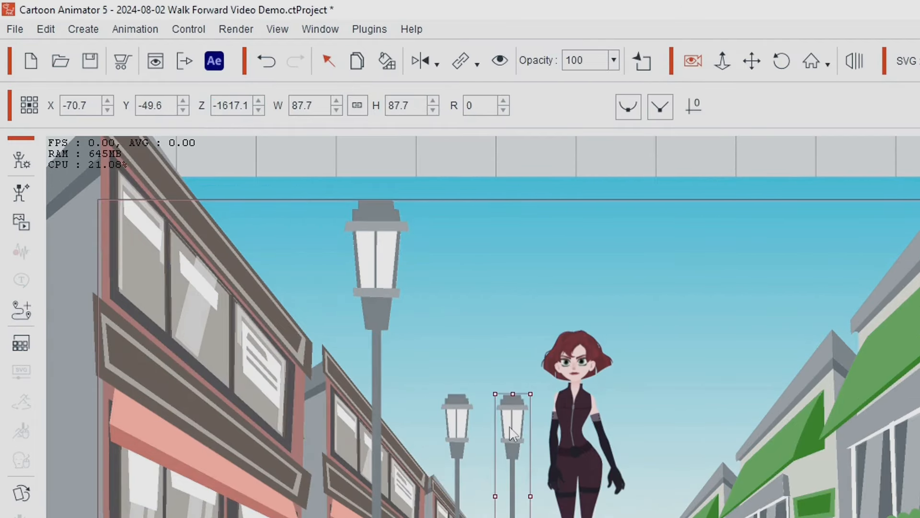
{"action": "double_click", "coordinate": [236, 105]}
{"action": "key", "text": "ctrl+v"}
{"action": "key", "text": "Return"}
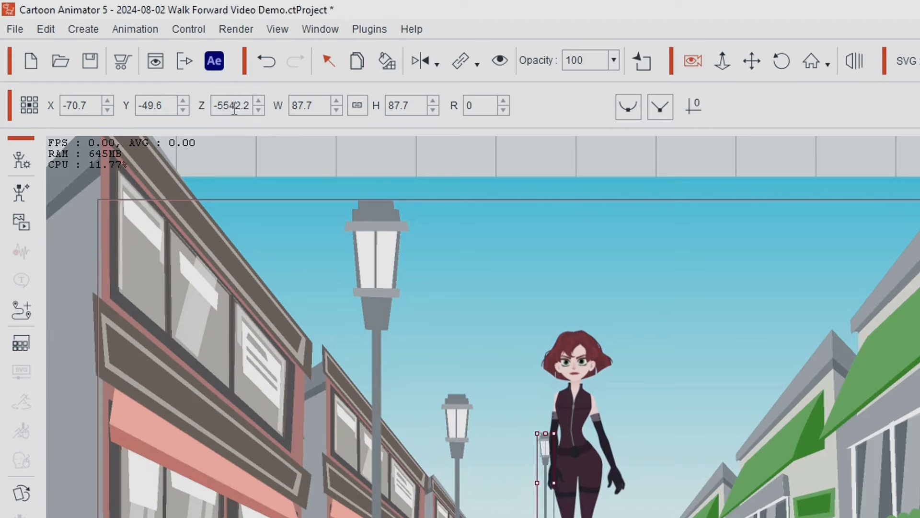
Step: Lower the third street lamp onto the stores' base line beside the last red store, at X about -179.4 and Y about -194.5
{"action": "left_click_drag", "start_coordinate": [549, 473], "coordinate": [502, 494]}
{"action": "left_click_drag", "start_coordinate": [359, 289], "coordinate": [355, 303]}
{"action": "left_click", "coordinate": [354, 230]}
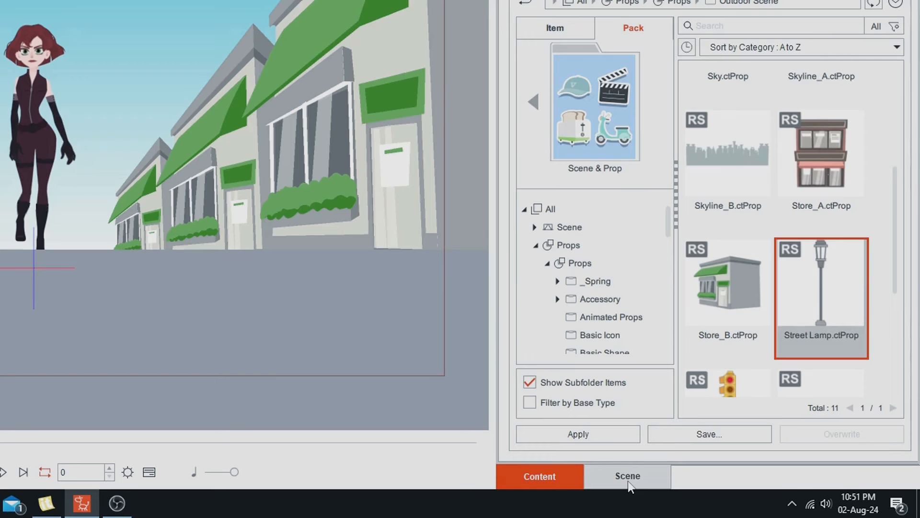
Step: Make the hidden Square(0) prop visible and link the front Street Lamp to it
{"action": "left_click", "coordinate": [726, 493]}
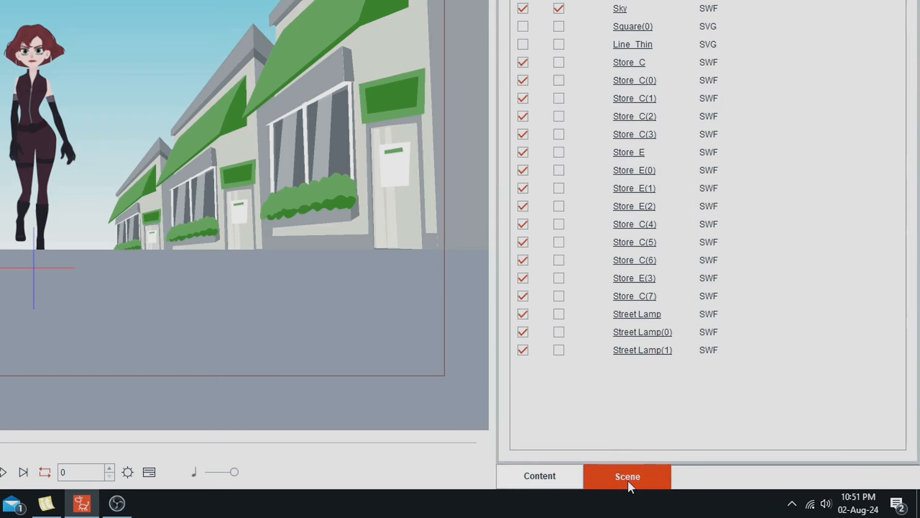
{"action": "left_click", "coordinate": [628, 313]}
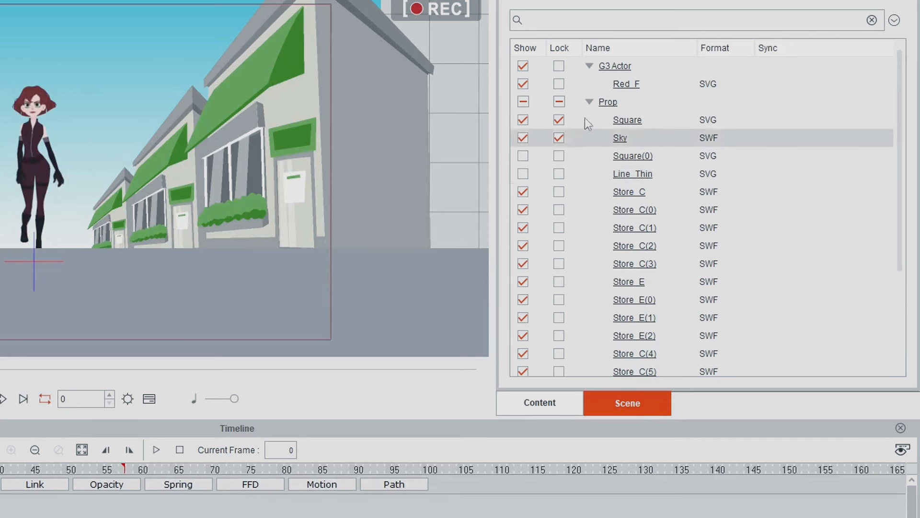
{"action": "left_click", "coordinate": [522, 155]}
{"action": "scroll", "coordinate": [843, 246], "scroll_direction": "down", "scroll_amount": 3}
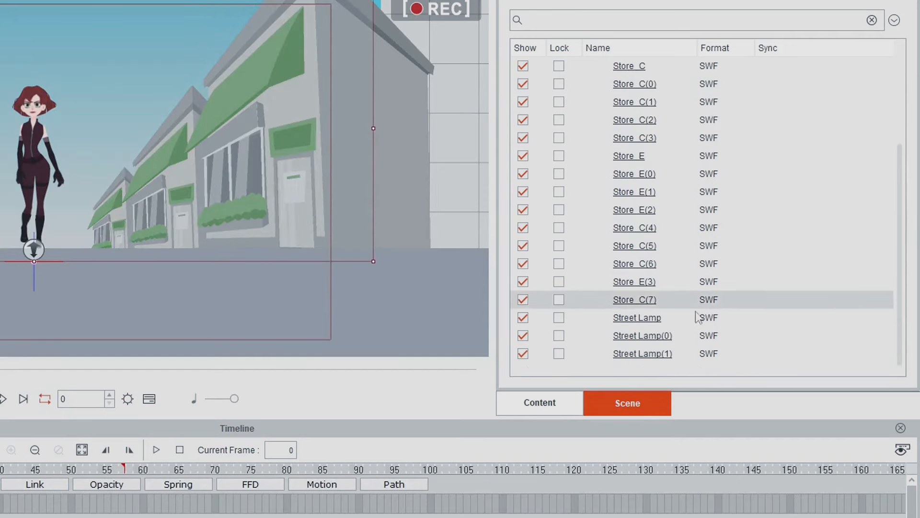
{"action": "left_click", "coordinate": [652, 320]}
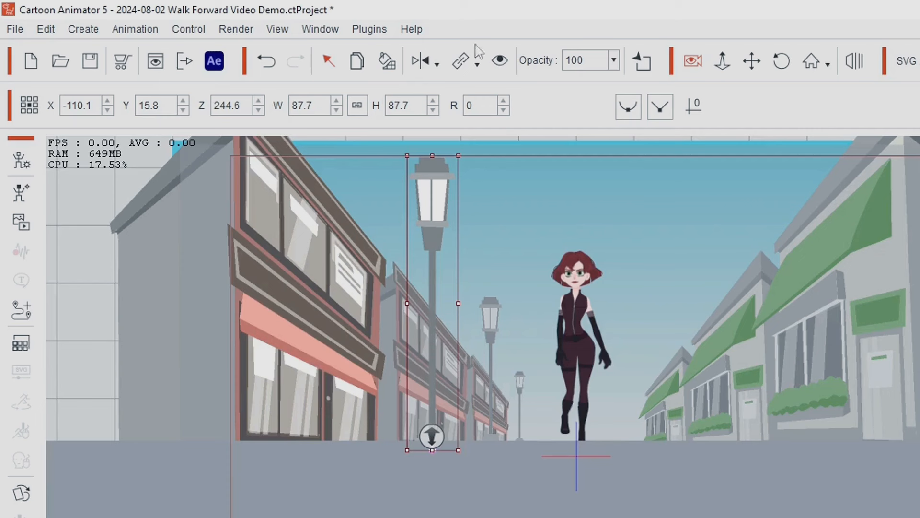
{"action": "left_click", "coordinate": [455, 55]}
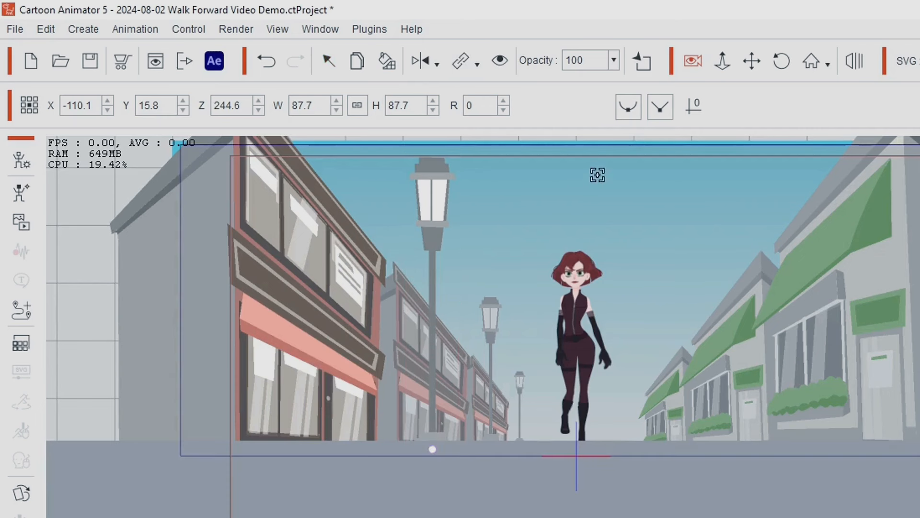
{"action": "left_click", "coordinate": [617, 201]}
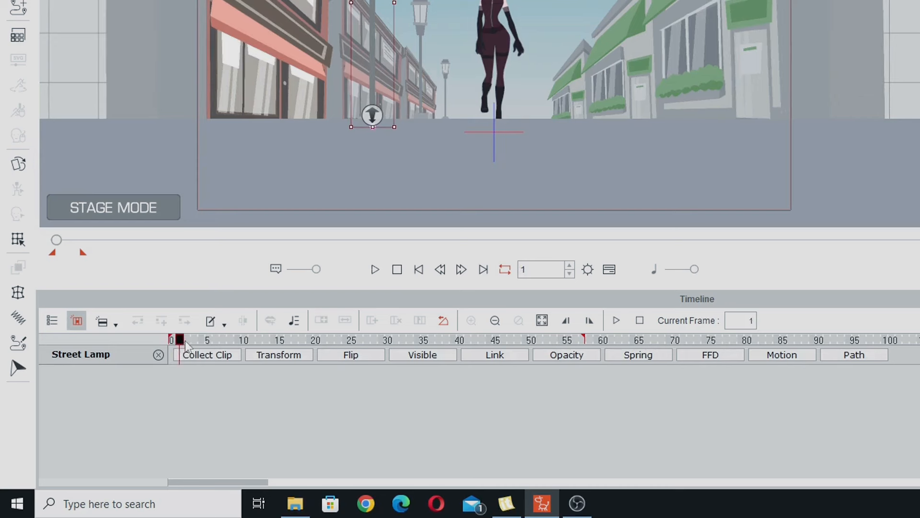
Step: At frame 57, copy Street Lamp(0)'s Z depth of -1617.1 to the front Street Lamp
{"action": "left_click_drag", "start_coordinate": [177, 355], "coordinate": [581, 408]}
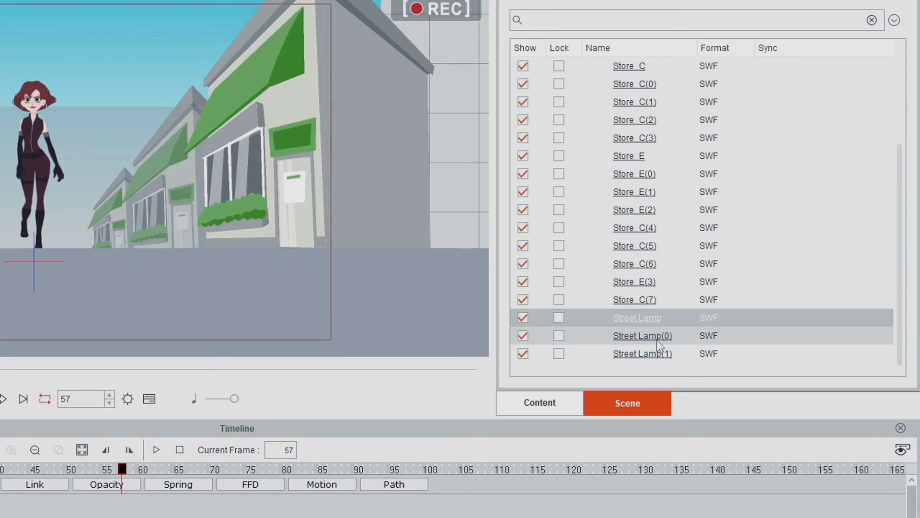
{"action": "left_click", "coordinate": [656, 340]}
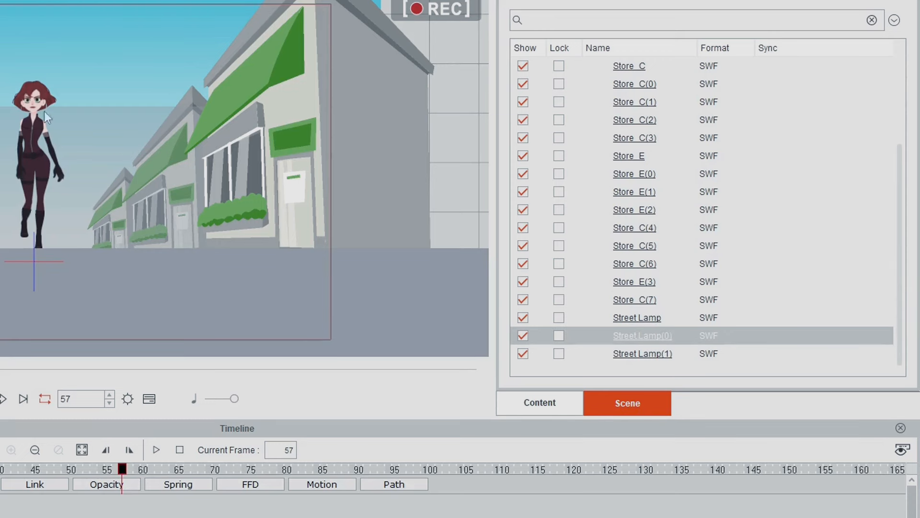
{"action": "triple_click", "coordinate": [233, 104]}
{"action": "key", "text": "ctrl+c"}
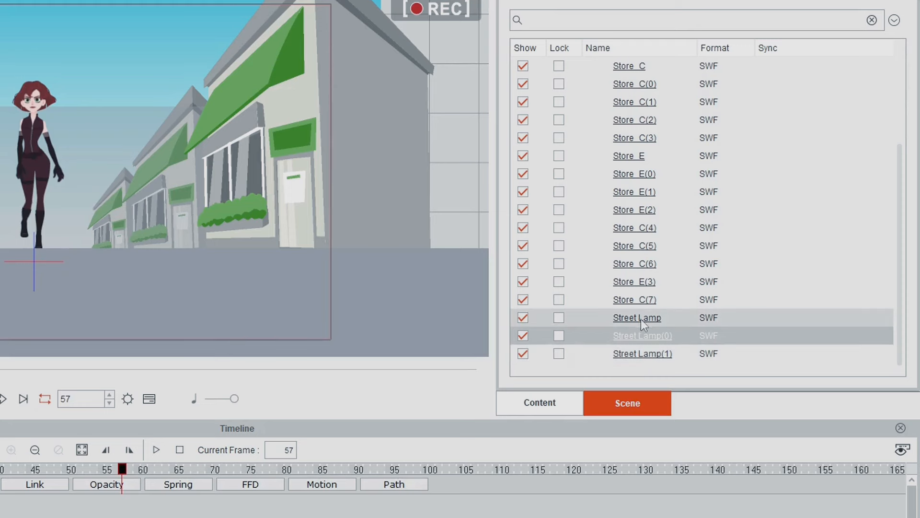
{"action": "left_click", "coordinate": [639, 318]}
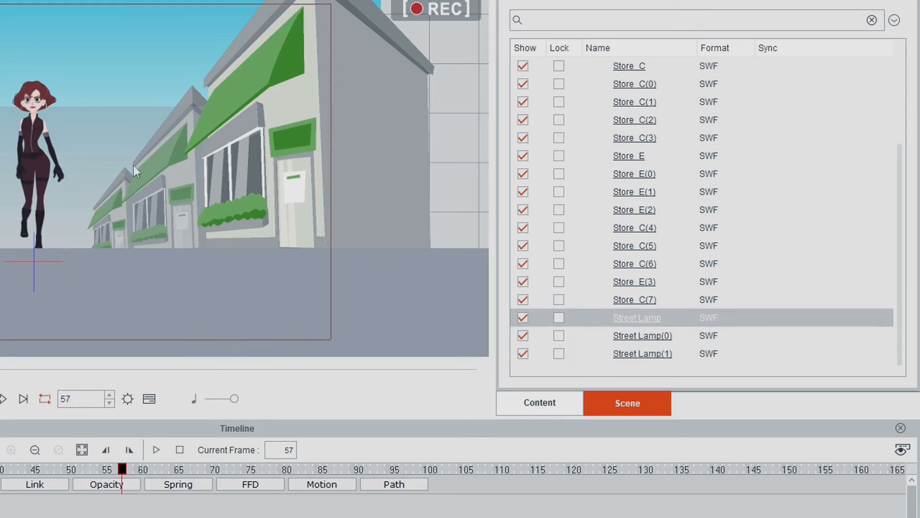
{"action": "key", "text": "ctrl+v"}
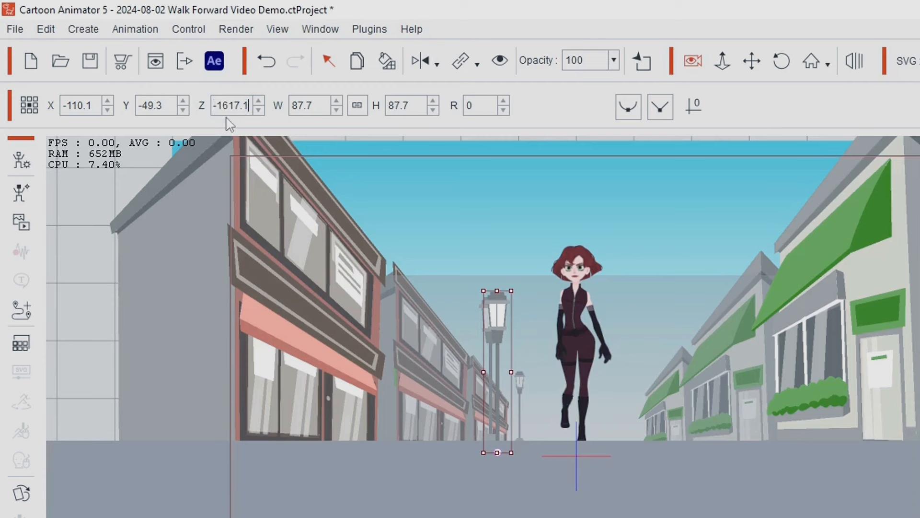
{"action": "key", "text": "Return"}
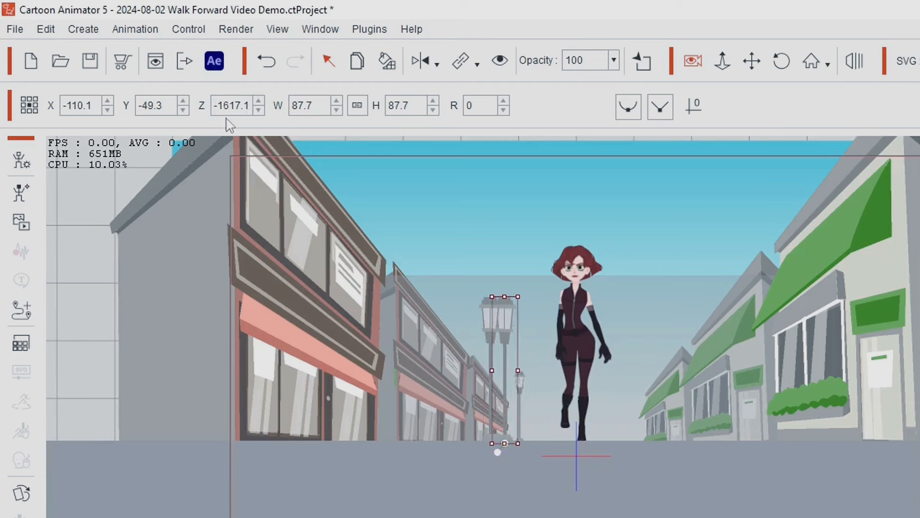
Step: At frame 57, copy Street Lamp(0)'s Y of -48.7 and X of -131.9 to the front Street Lamp
{"action": "double_click", "coordinate": [154, 105]}
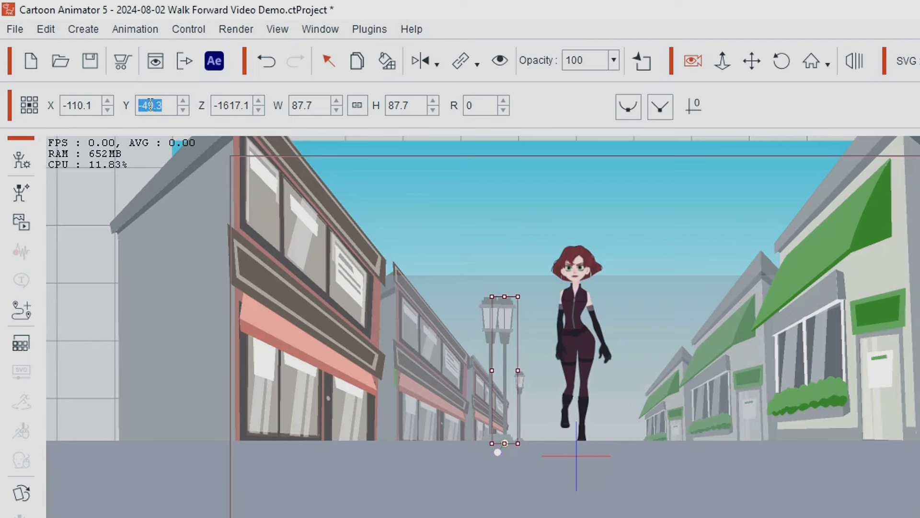
{"action": "left_click", "coordinate": [151, 105]}
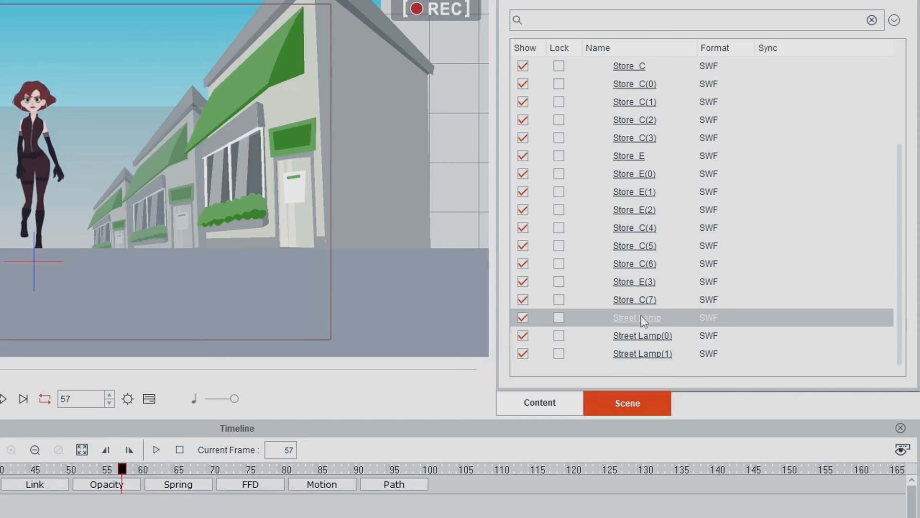
{"action": "left_click", "coordinate": [641, 336]}
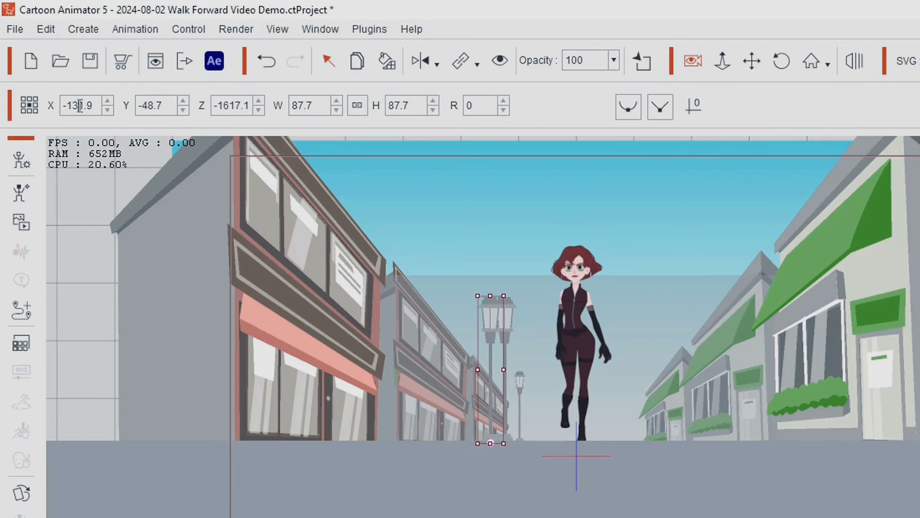
{"action": "double_click", "coordinate": [79, 105]}
{"action": "key", "text": "ctrl+c"}
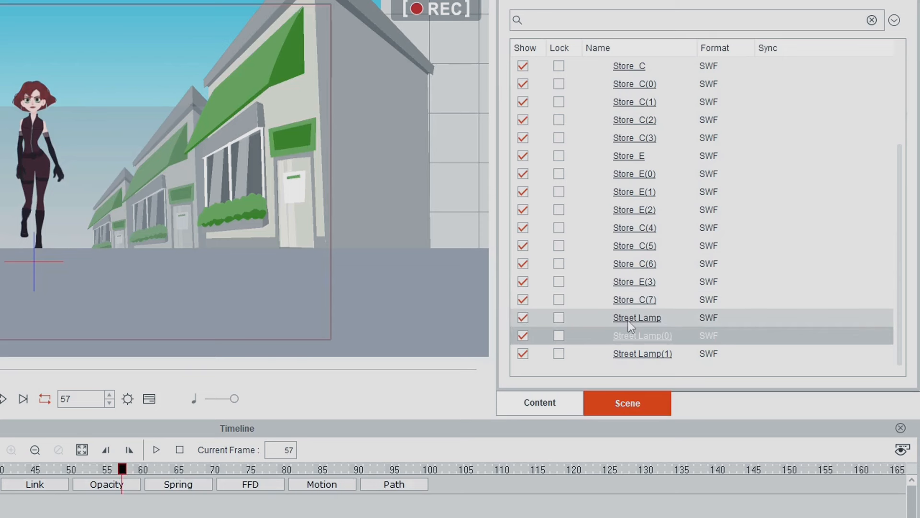
{"action": "left_click", "coordinate": [628, 320]}
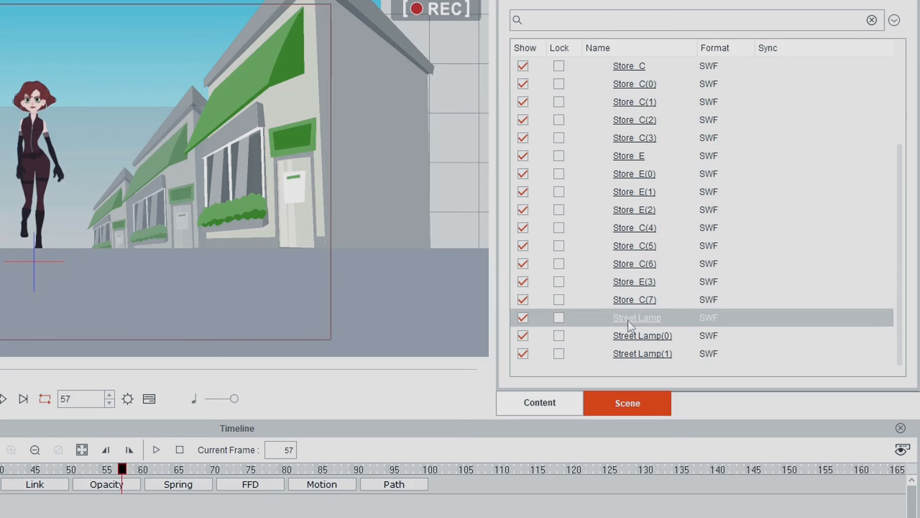
{"action": "double_click", "coordinate": [80, 105]}
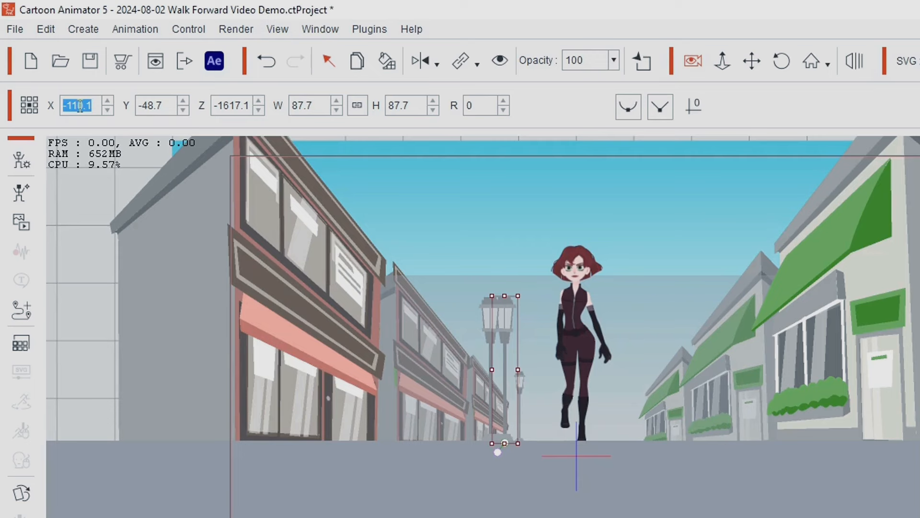
{"action": "key", "text": "ctrl+v"}
{"action": "key", "text": "Return"}
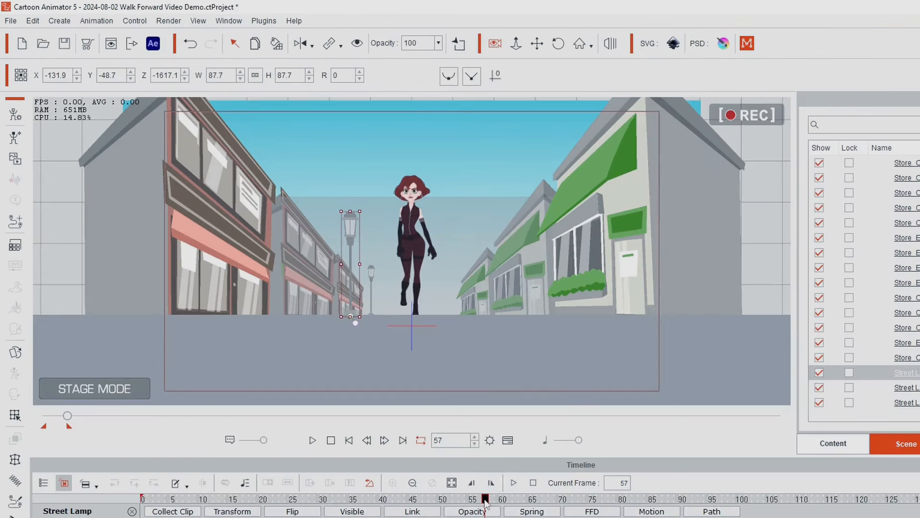
Step: Scrub the timeline between frames 57 and 0 to check the front street lamp's motion
{"action": "left_click_drag", "start_coordinate": [485, 503], "coordinate": [298, 501]}
{"action": "left_click_drag", "start_coordinate": [258, 468], "coordinate": [109, 451]}
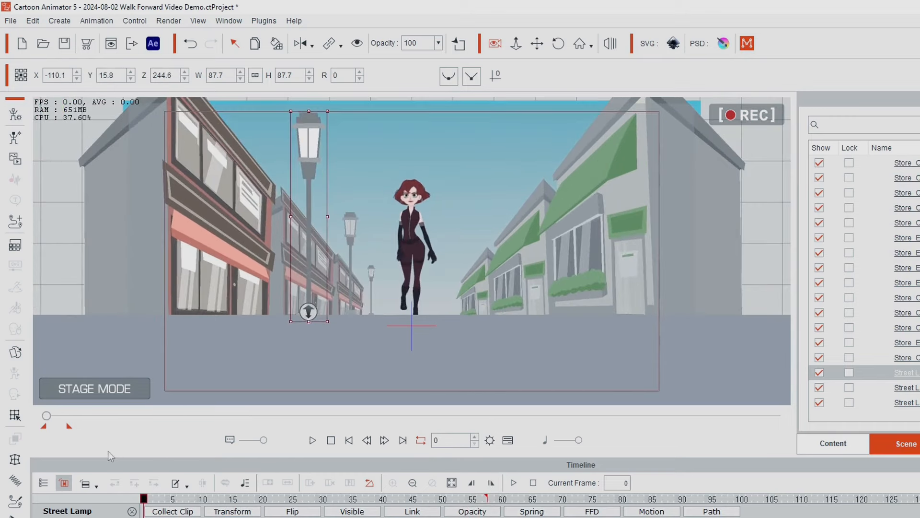
{"action": "left_click_drag", "start_coordinate": [207, 474], "coordinate": [476, 486]}
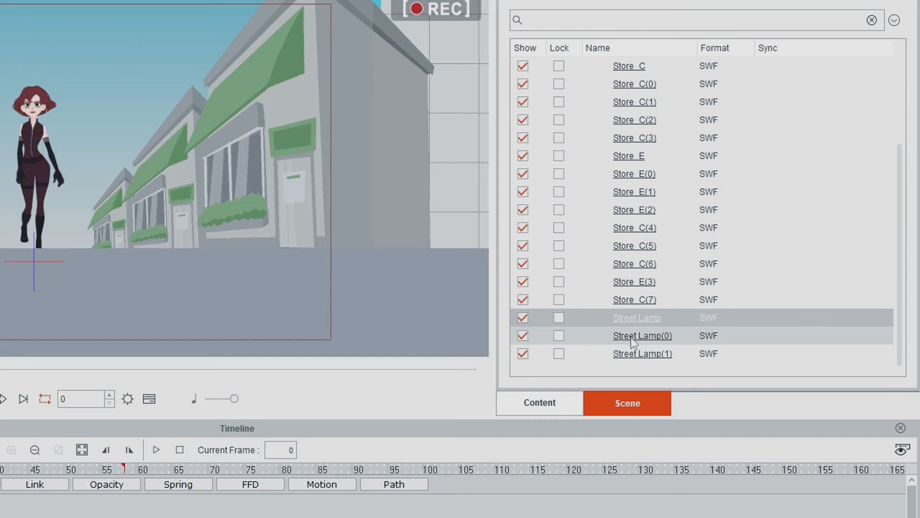
Step: At frame 57, copy Street Lamp(1)'s Z depth of -5542.2 to Street Lamp(0)
{"action": "left_click", "coordinate": [631, 338]}
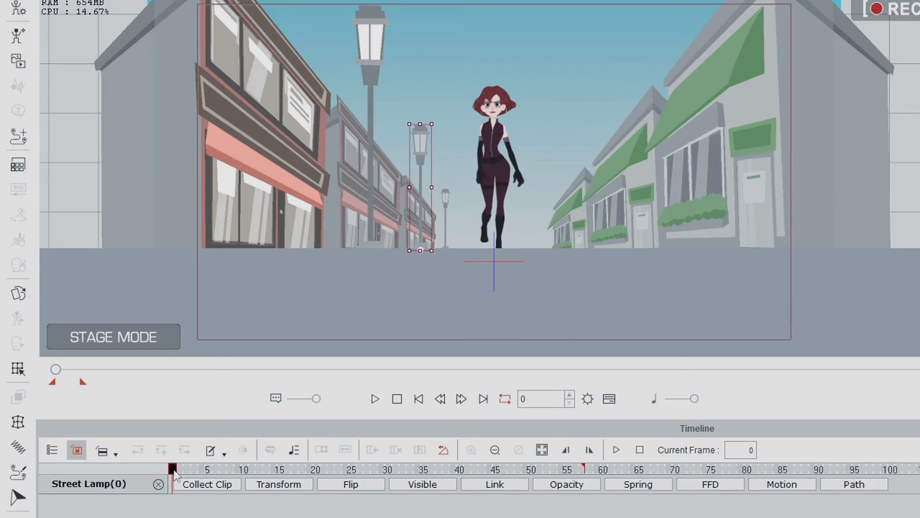
{"action": "left_click_drag", "start_coordinate": [174, 469], "coordinate": [582, 513]}
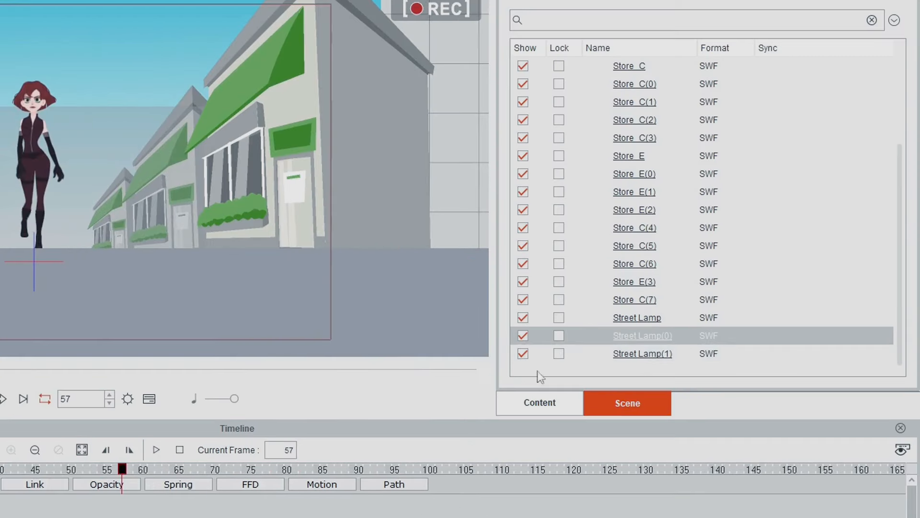
{"action": "left_click", "coordinate": [631, 353]}
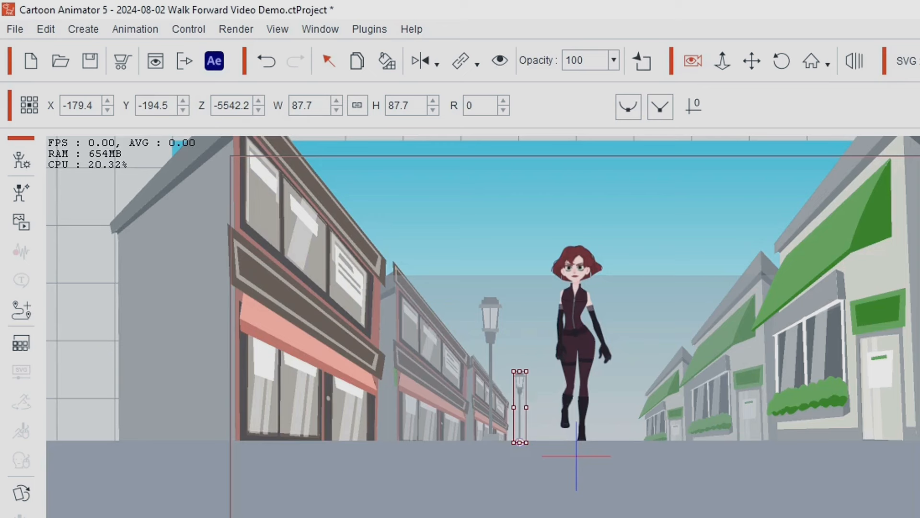
{"action": "double_click", "coordinate": [228, 104]}
{"action": "key", "text": "ctrl+c"}
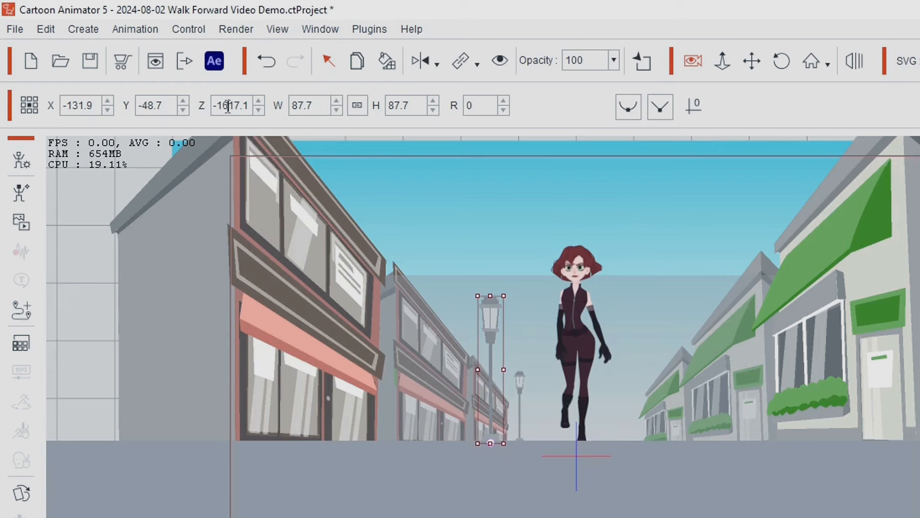
{"action": "double_click", "coordinate": [228, 106]}
{"action": "key", "text": "ctrl+v"}
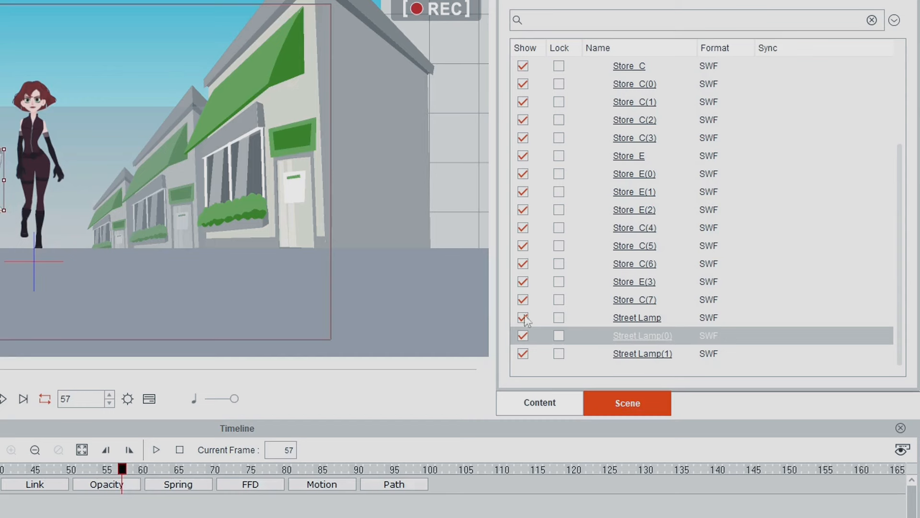
Step: At frame 57, copy Street Lamp(1)'s Y position of -194.5 to Street Lamp(0)
{"action": "left_click", "coordinate": [623, 355]}
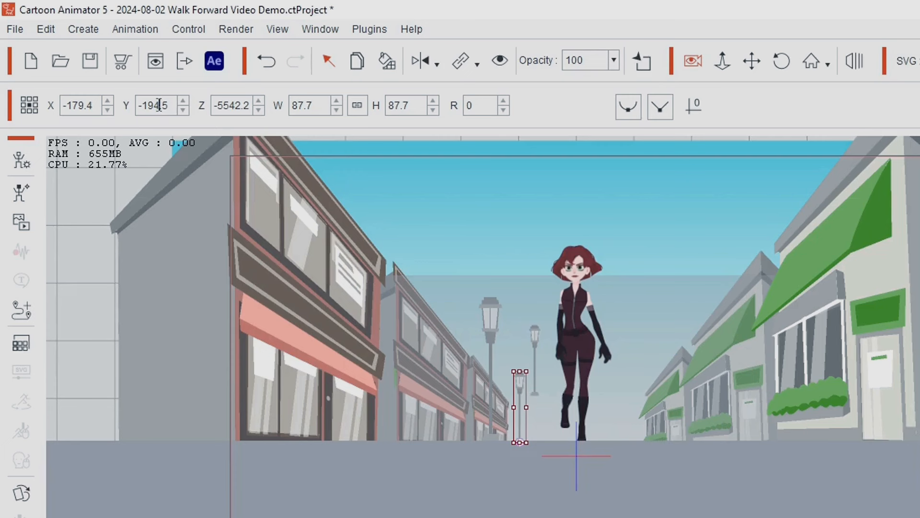
{"action": "double_click", "coordinate": [158, 105]}
{"action": "key", "text": "ctrl+c"}
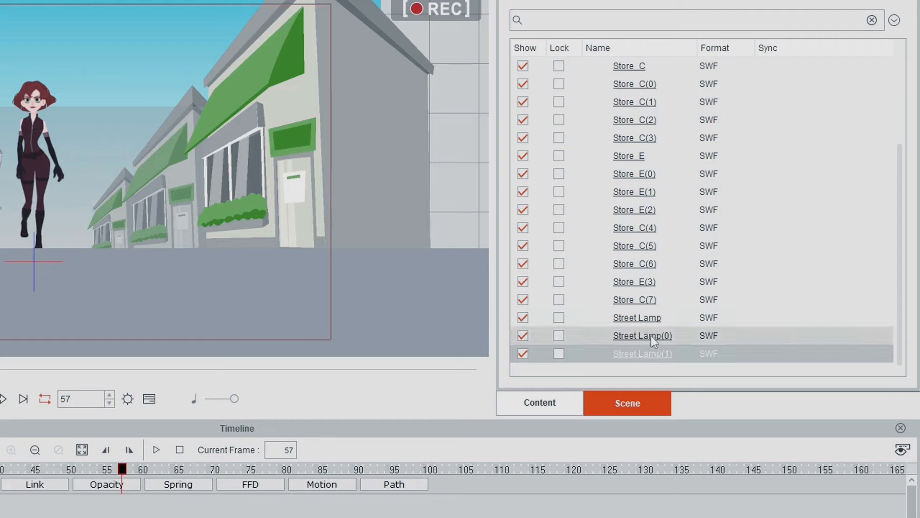
{"action": "left_click", "coordinate": [651, 336]}
{"action": "double_click", "coordinate": [156, 105]}
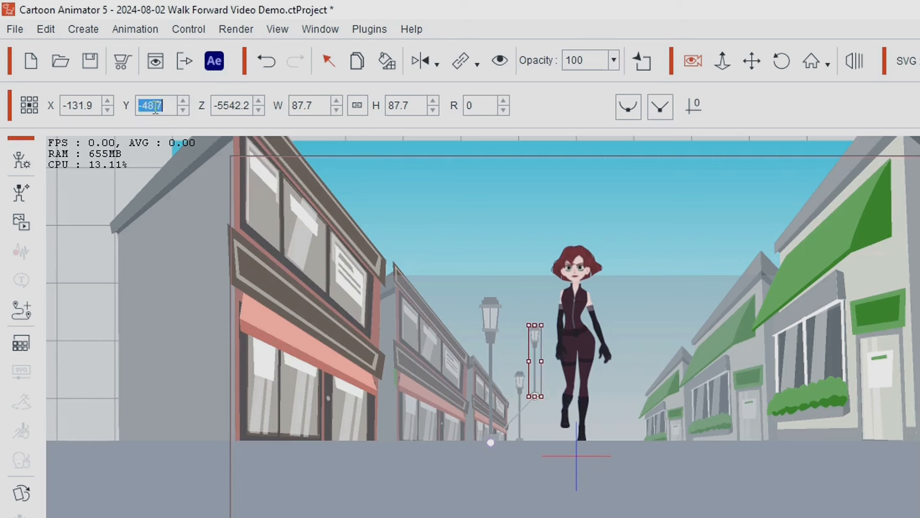
{"action": "key", "text": "ctrl+v"}
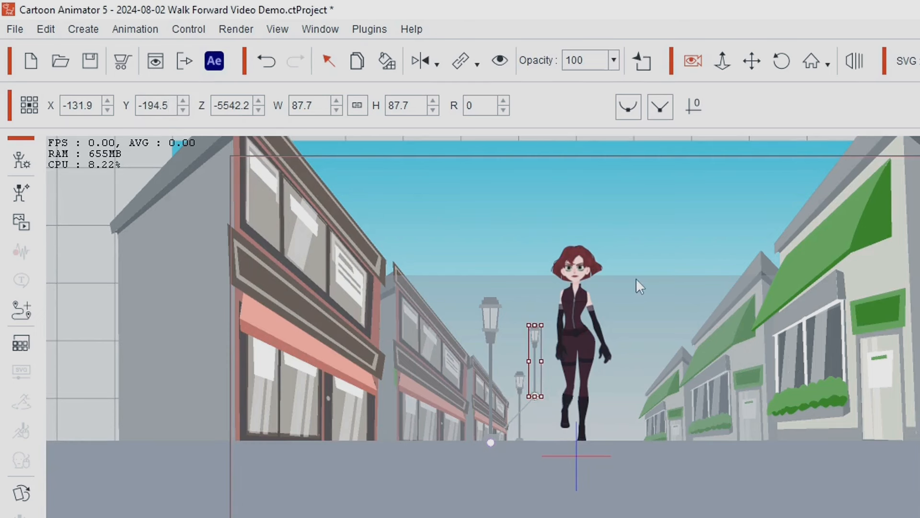
Step: At frame 57, copy Street Lamp(1)'s X position of -179.4 to Street Lamp(0)
{"action": "key", "text": "Return"}
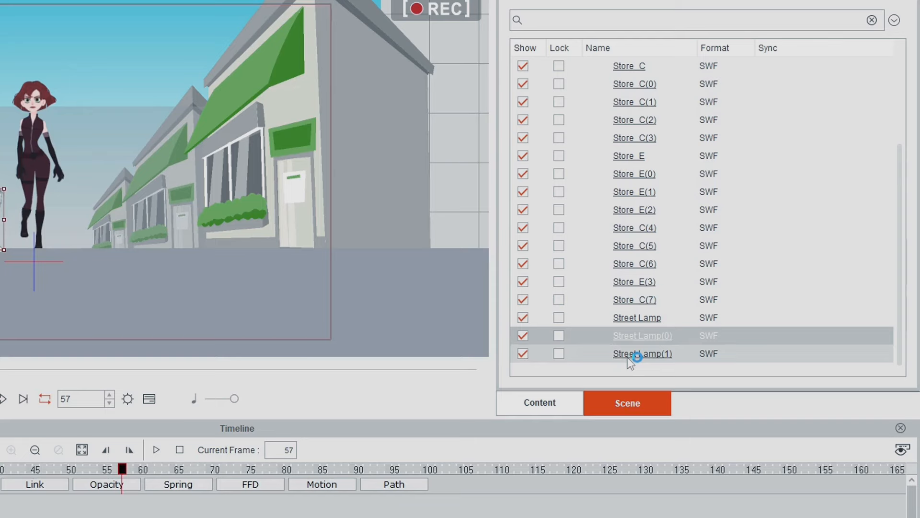
{"action": "left_click", "coordinate": [627, 356]}
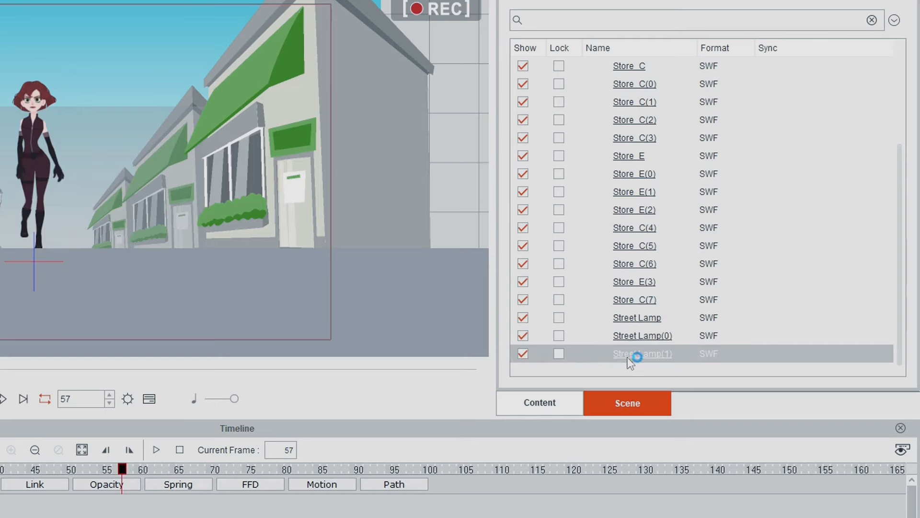
{"action": "double_click", "coordinate": [82, 103]}
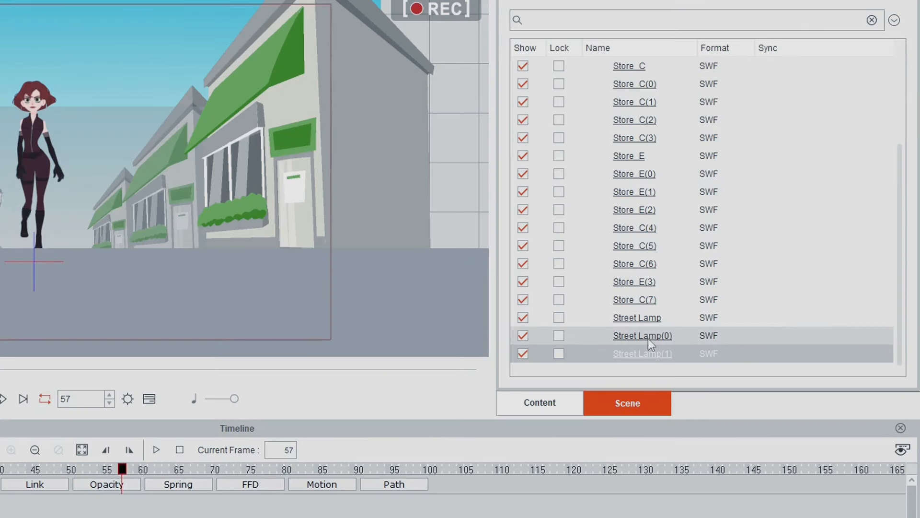
{"action": "left_click", "coordinate": [648, 338]}
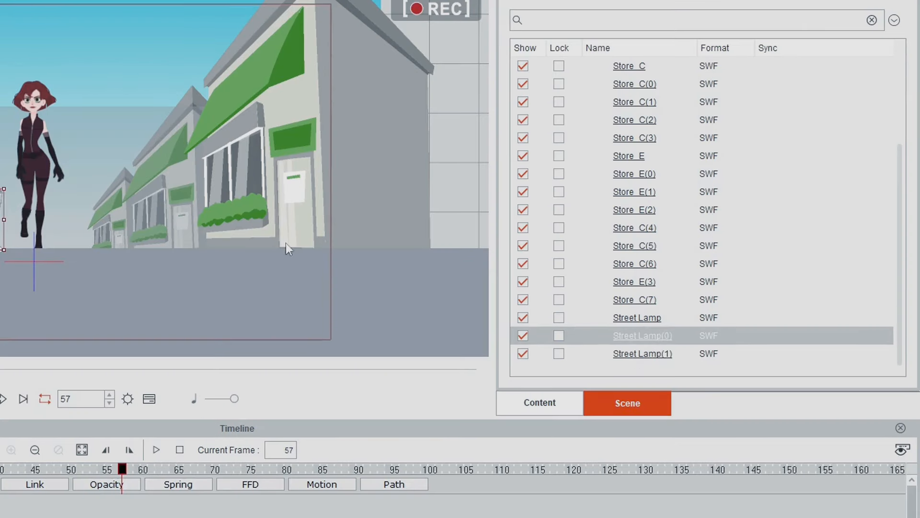
{"action": "double_click", "coordinate": [77, 104]}
{"action": "type", "text": "129.4"}
{"action": "key", "text": "Return"}
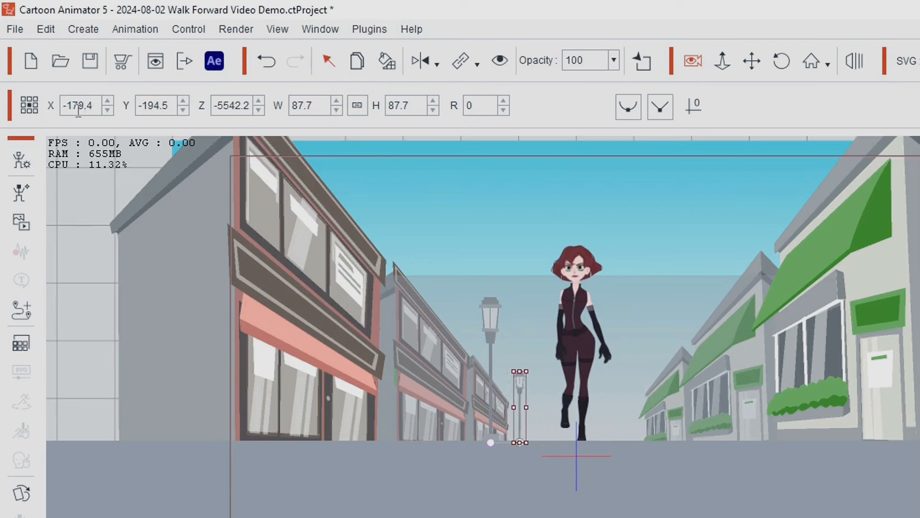
Step: Return the timeline to frame 0 and link Street Lamp(1) to Square(0)
{"action": "left_click_drag", "start_coordinate": [369, 495], "coordinate": [23, 459]}
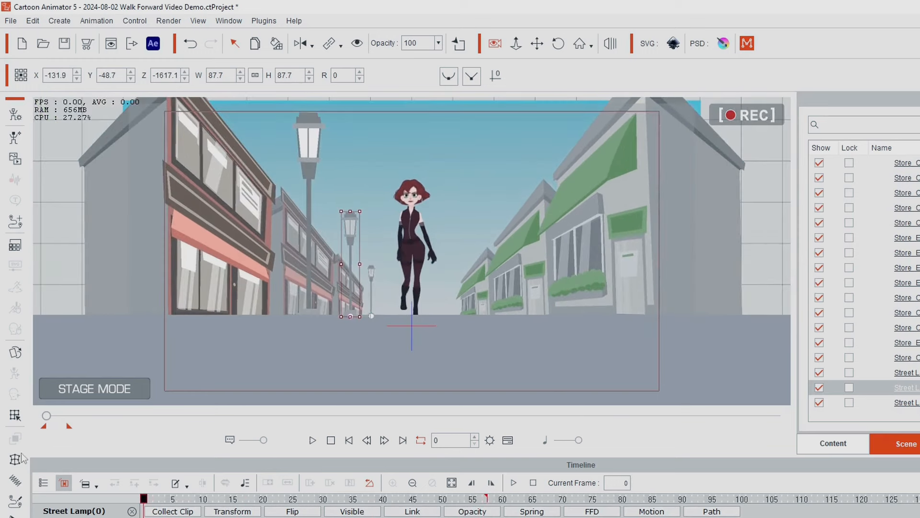
{"action": "left_click_drag", "start_coordinate": [143, 498], "coordinate": [66, 504]}
{"action": "left_click", "coordinate": [372, 276]}
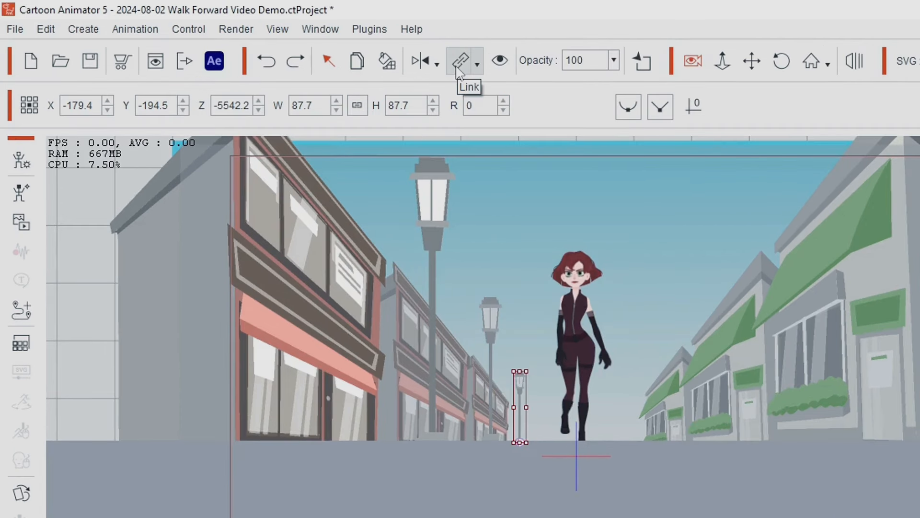
{"action": "left_click", "coordinate": [459, 65]}
{"action": "left_click", "coordinate": [531, 291]}
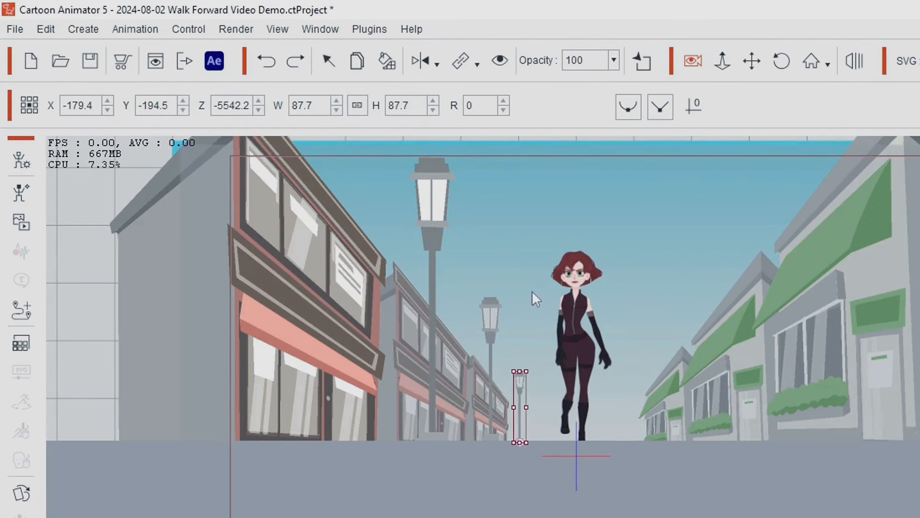
Step: At frame 57, copy Store_E(1)'s Z depth of -9997.9 to Street Lamp(1)
{"action": "mouse_move", "coordinate": [144, 501]}
{"action": "left_mouse_down"}
{"action": "mouse_move", "coordinate": [485, 509]}
{"action": "mouse_move", "coordinate": [154, 509]}
{"action": "mouse_move", "coordinate": [143, 498]}
{"action": "left_mouse_up"}
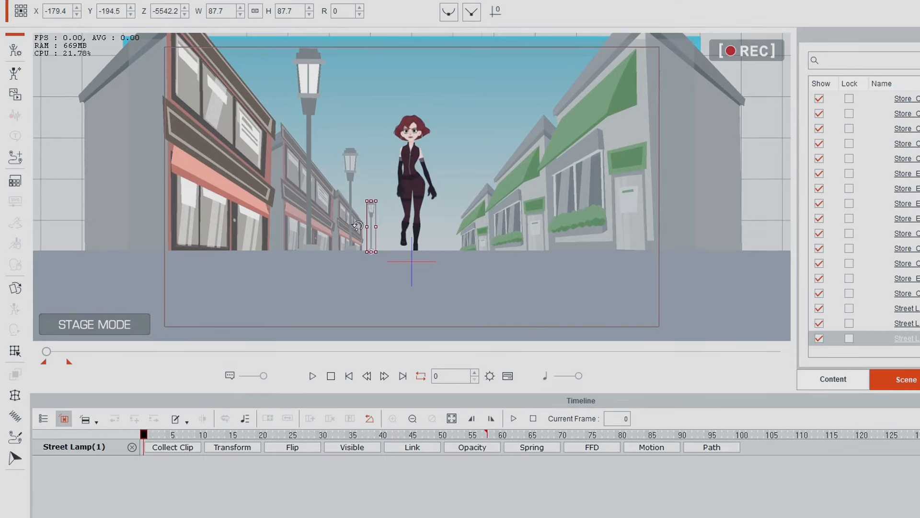
{"action": "left_click", "coordinate": [347, 213]}
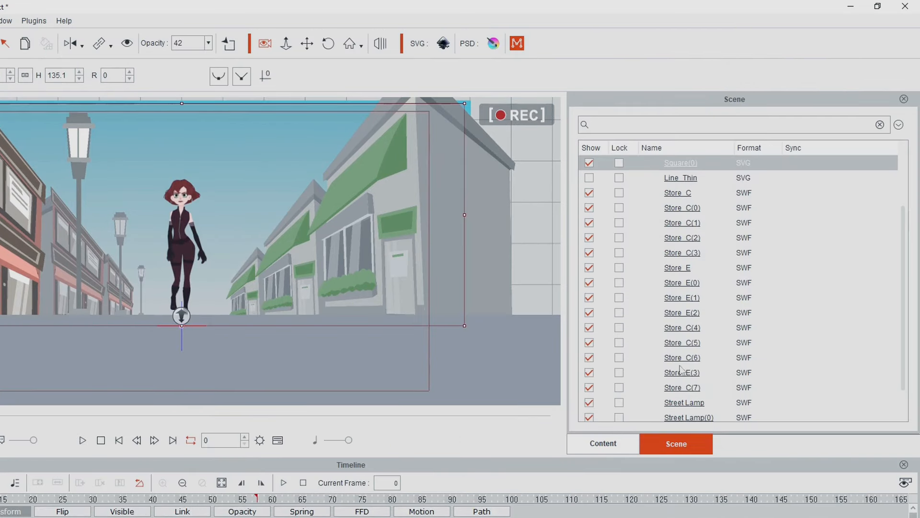
{"action": "scroll", "coordinate": [685, 354], "scroll_direction": "down", "scroll_amount": 1}
{"action": "left_click", "coordinate": [697, 301]}
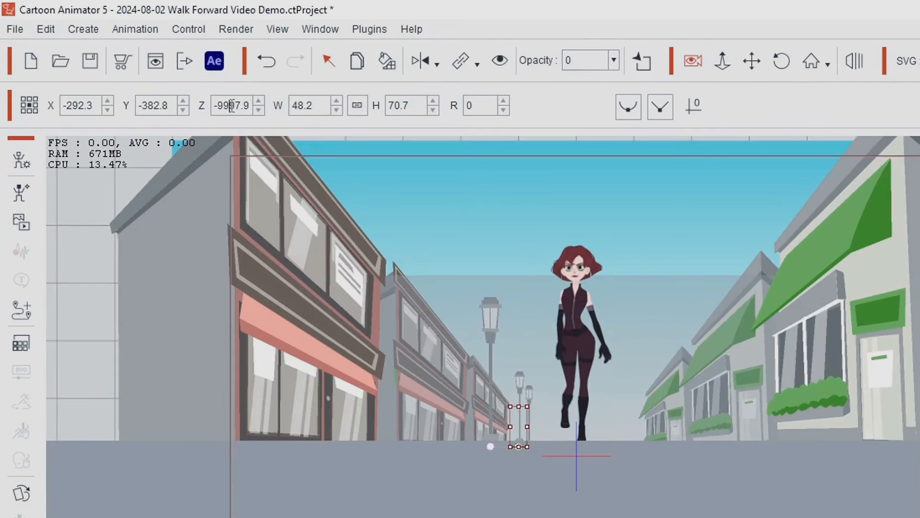
{"action": "double_click", "coordinate": [232, 106]}
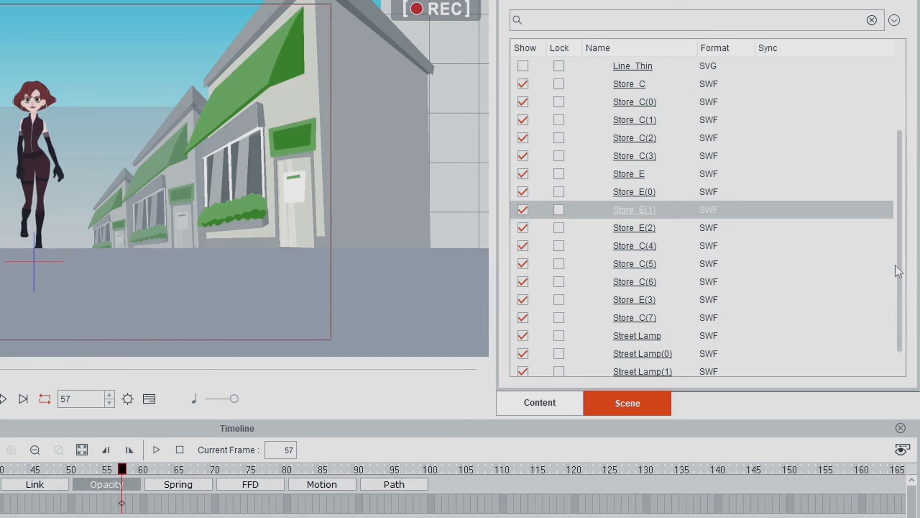
{"action": "scroll", "coordinate": [901, 271], "scroll_direction": "down", "scroll_amount": 1}
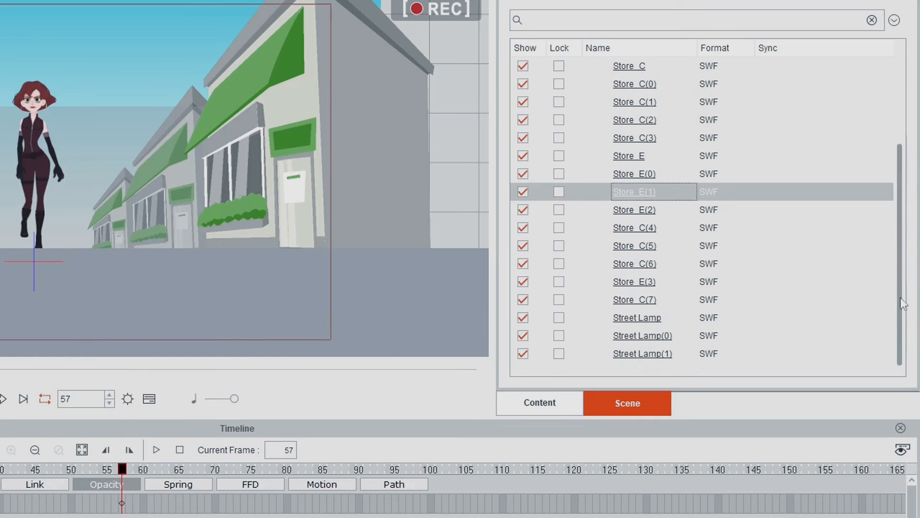
{"action": "left_click", "coordinate": [667, 353]}
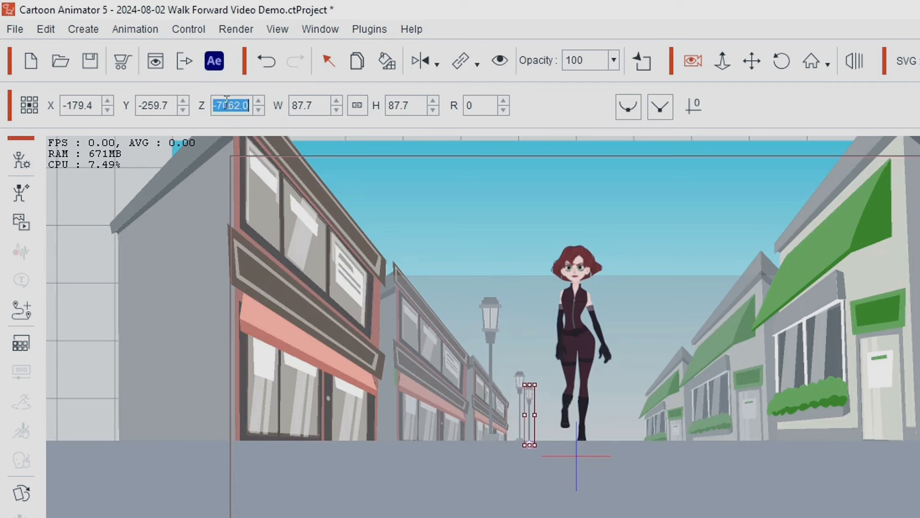
{"action": "type", "text": "-9997.9"}
{"action": "key", "text": "Return"}
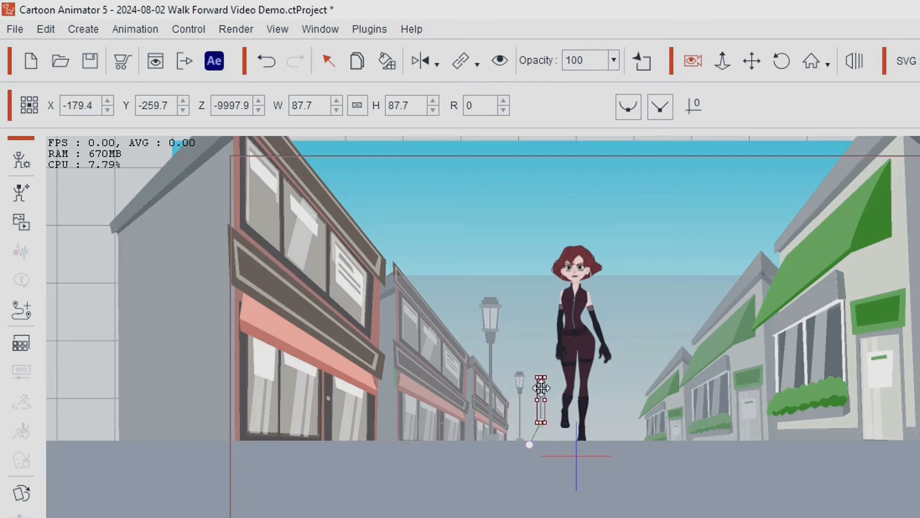
Step: Lower Street Lamp(1) to the ground behind the other lamps at X -208.7, Y -360.2, and scrub back to frame 0 to check its motion
{"action": "left_click_drag", "start_coordinate": [541, 387], "coordinate": [535, 408]}
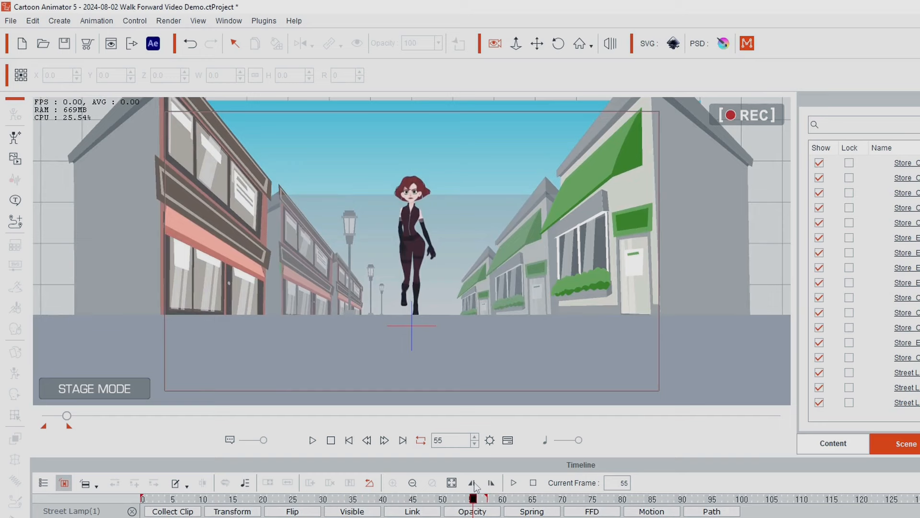
{"action": "left_click_drag", "start_coordinate": [473, 485], "coordinate": [352, 492]}
{"action": "left_click_drag", "start_coordinate": [350, 487], "coordinate": [145, 487]}
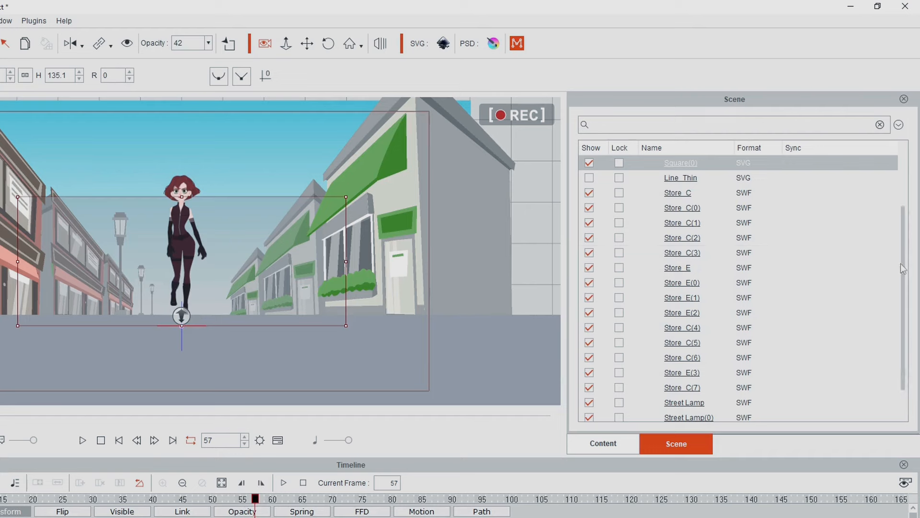
Step: At frame 57, set Street Lamp(1)'s opacity to 0
{"action": "left_click_drag", "start_coordinate": [901, 263], "coordinate": [902, 290]}
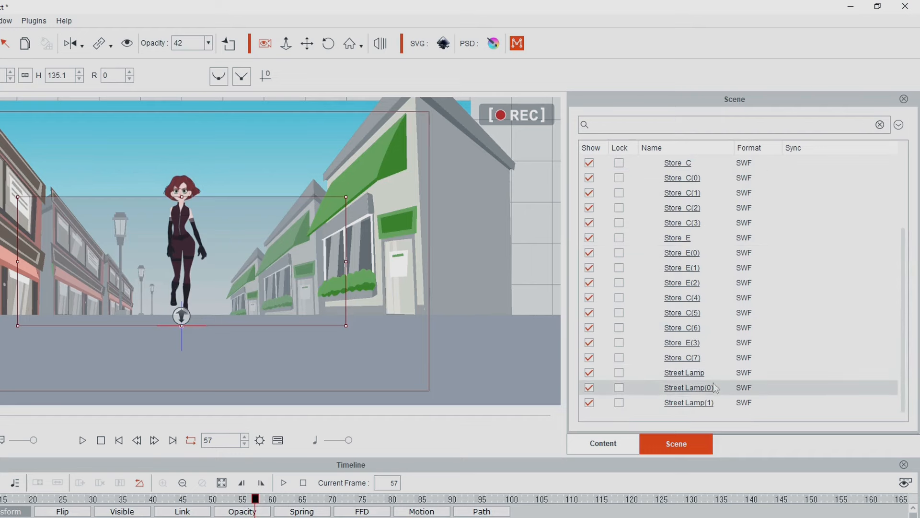
{"action": "left_click", "coordinate": [684, 389]}
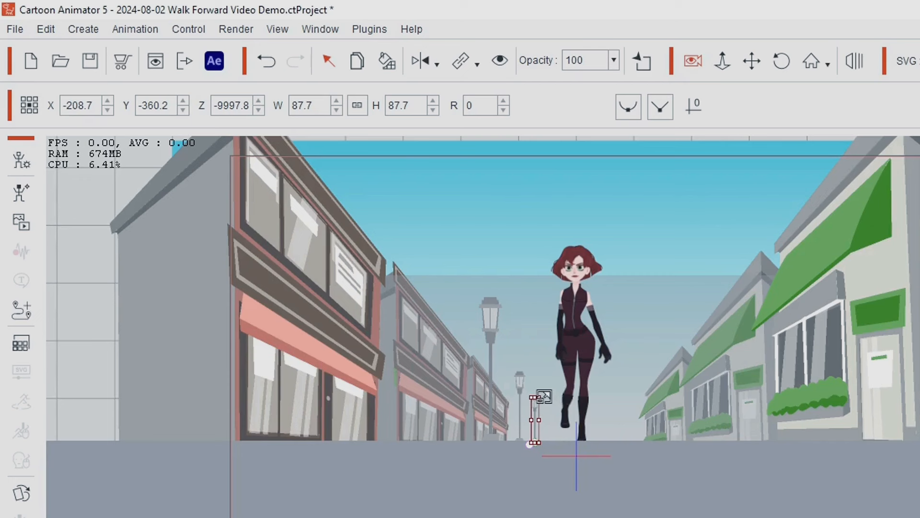
{"action": "left_click_drag", "start_coordinate": [540, 394], "coordinate": [540, 400]}
{"action": "left_click", "coordinate": [613, 60]}
{"action": "left_click_drag", "start_coordinate": [621, 77], "coordinate": [542, 88]}
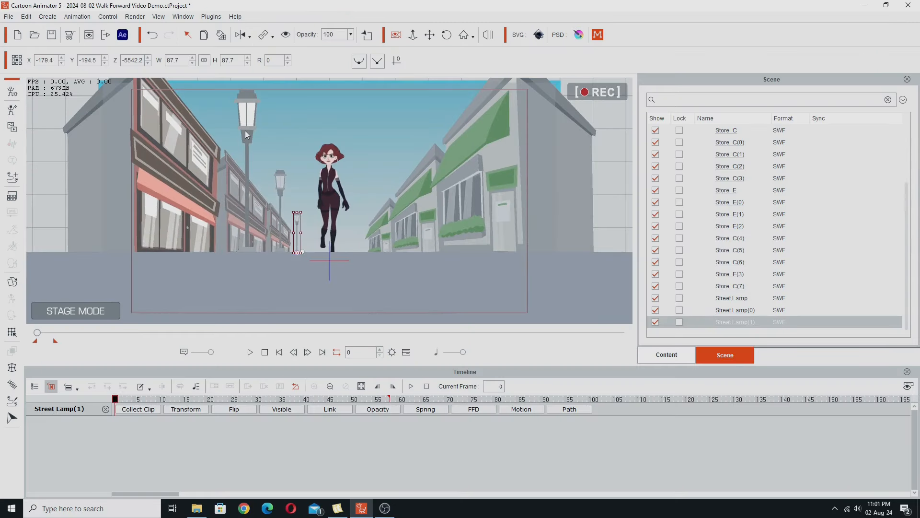
Step: At frame 0, duplicate the front Street Lamp and remove the object animation from the copy
{"action": "left_click", "coordinate": [245, 131]}
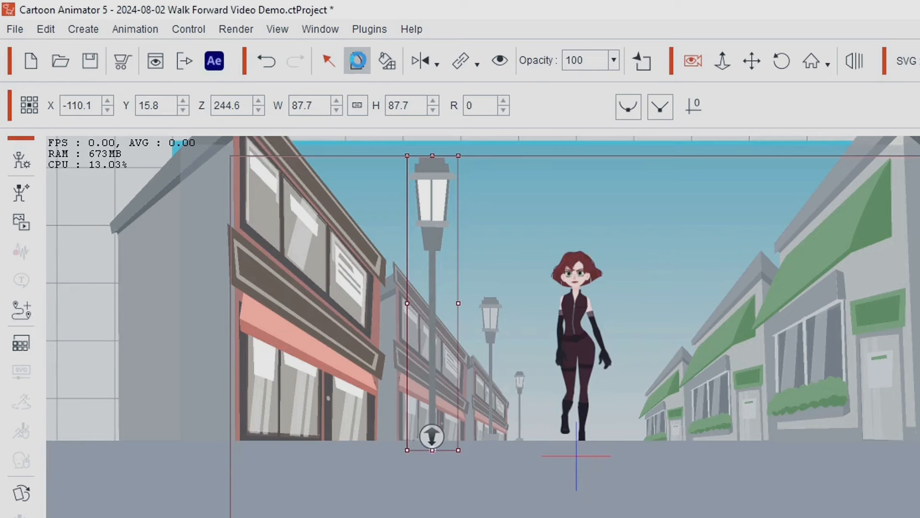
{"action": "right_click", "coordinate": [429, 216]}
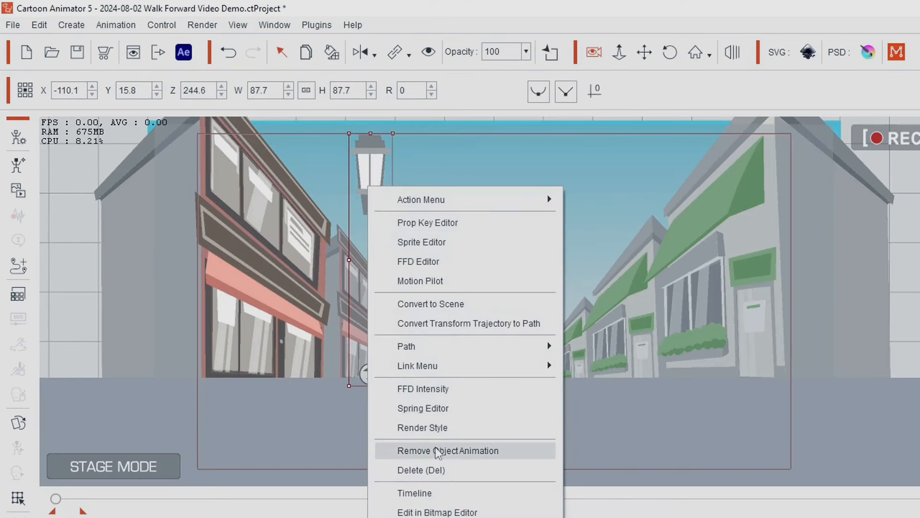
{"action": "left_click", "coordinate": [438, 451]}
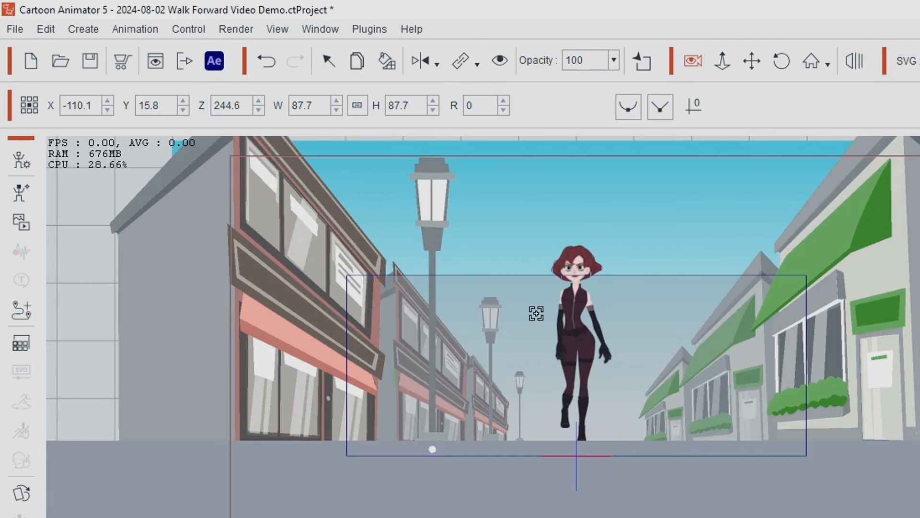
Step: At frame 57, link Street Lamp(2) to Square(0) and scrub through the timeline with its Link track shown to check the lamp's motion
{"action": "left_click", "coordinate": [537, 314]}
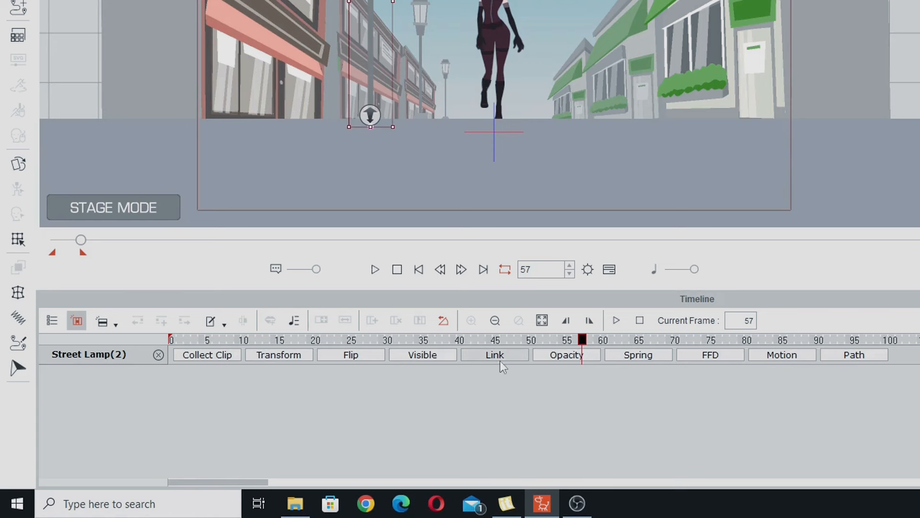
{"action": "left_click", "coordinate": [499, 359]}
{"action": "left_click_drag", "start_coordinate": [582, 375], "coordinate": [180, 392]}
{"action": "left_click_drag", "start_coordinate": [171, 339], "coordinate": [276, 362]}
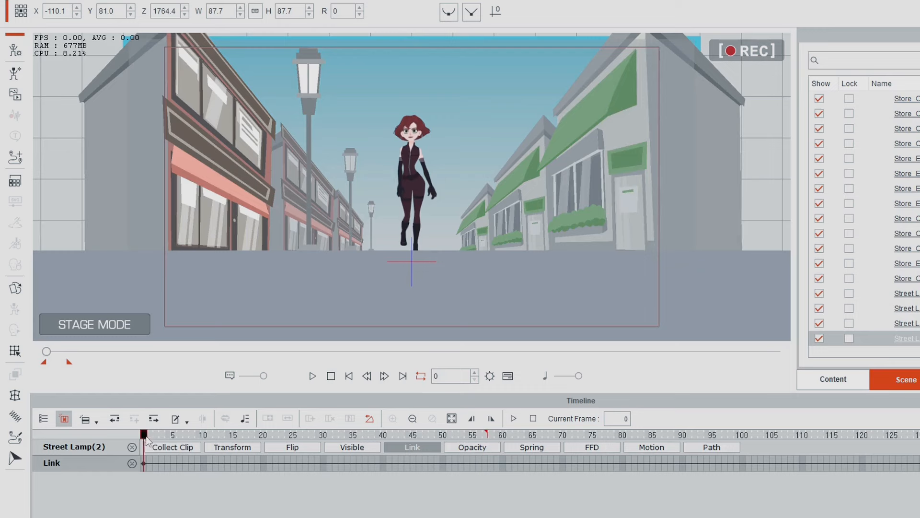
{"action": "left_click_drag", "start_coordinate": [231, 455], "coordinate": [439, 505]}
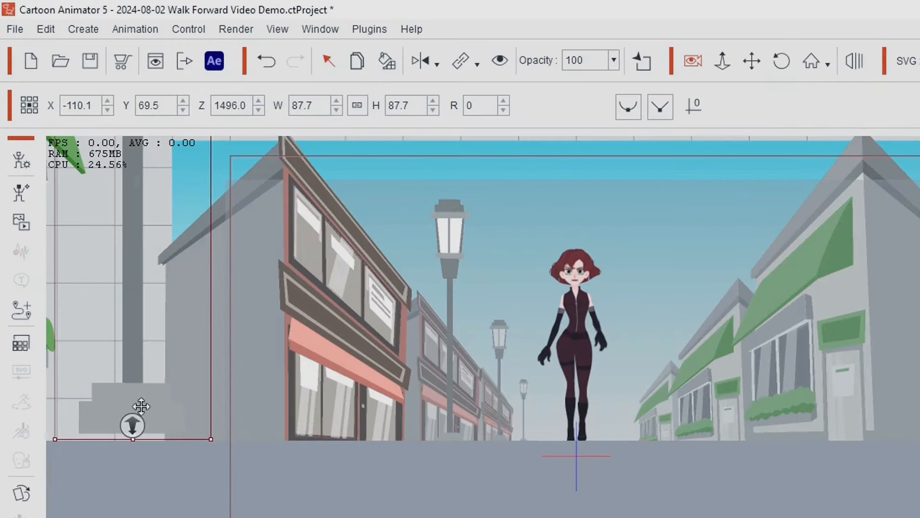
{"action": "left_click_drag", "start_coordinate": [141, 406], "coordinate": [141, 415]}
{"action": "left_click_drag", "start_coordinate": [199, 437], "coordinate": [483, 478]}
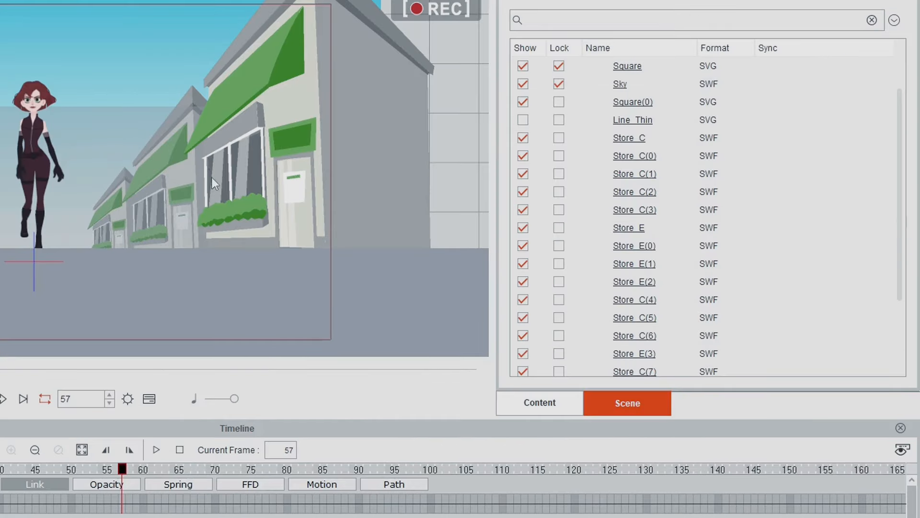
Step: Hide Square(0), return to frame 0 and play the street animation
{"action": "left_click", "coordinate": [524, 105]}
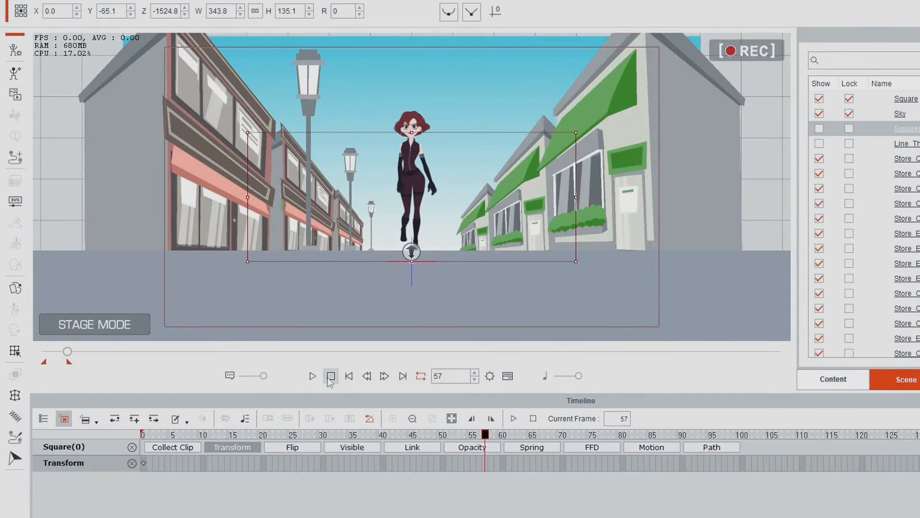
{"action": "left_click", "coordinate": [331, 377]}
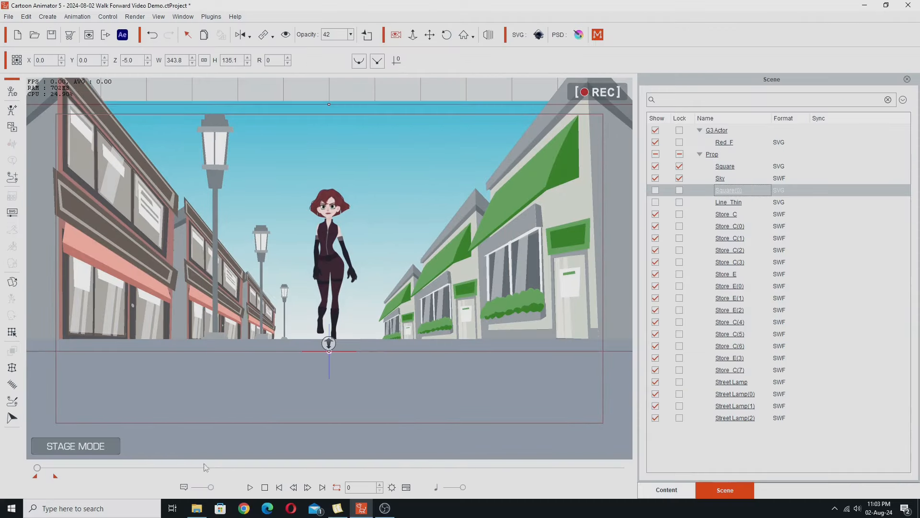
{"action": "left_click", "coordinate": [249, 487]}
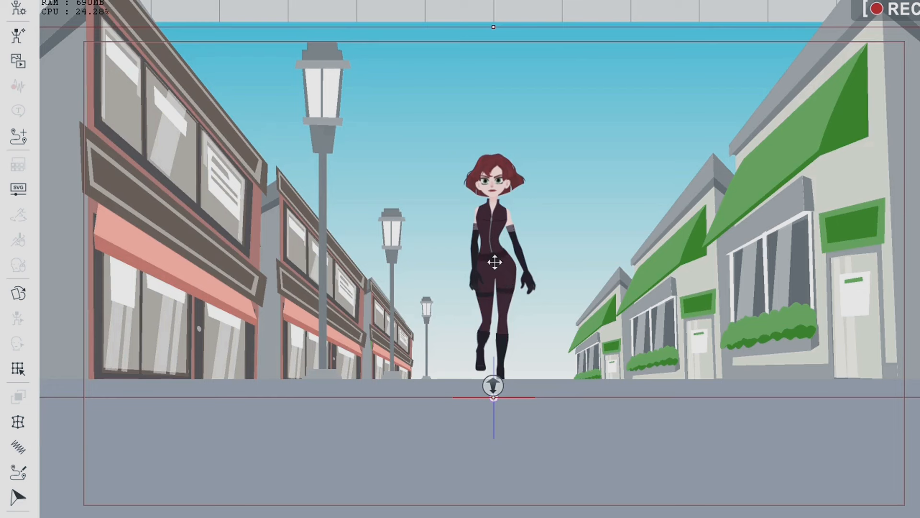
Step: Raise the walking character to a Y position of 6.0 and deselect her
{"action": "left_click", "coordinate": [495, 262]}
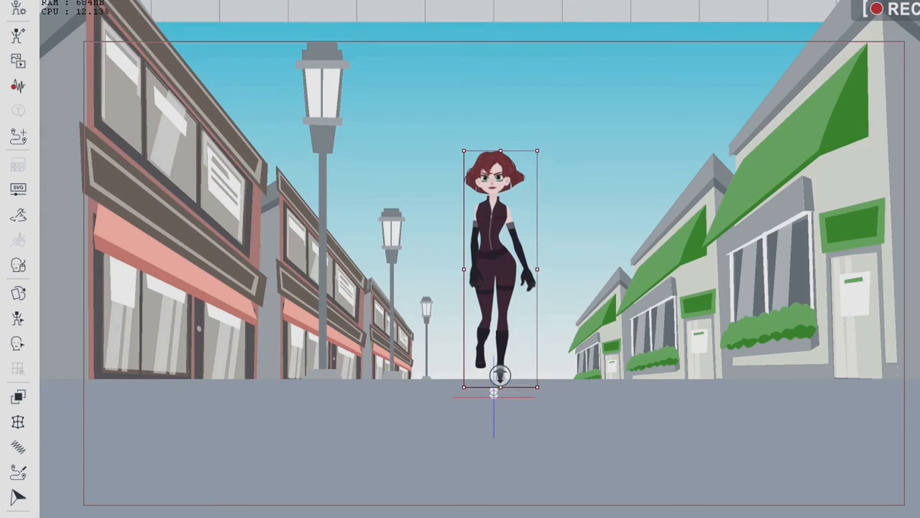
{"action": "left_click", "coordinate": [493, 193]}
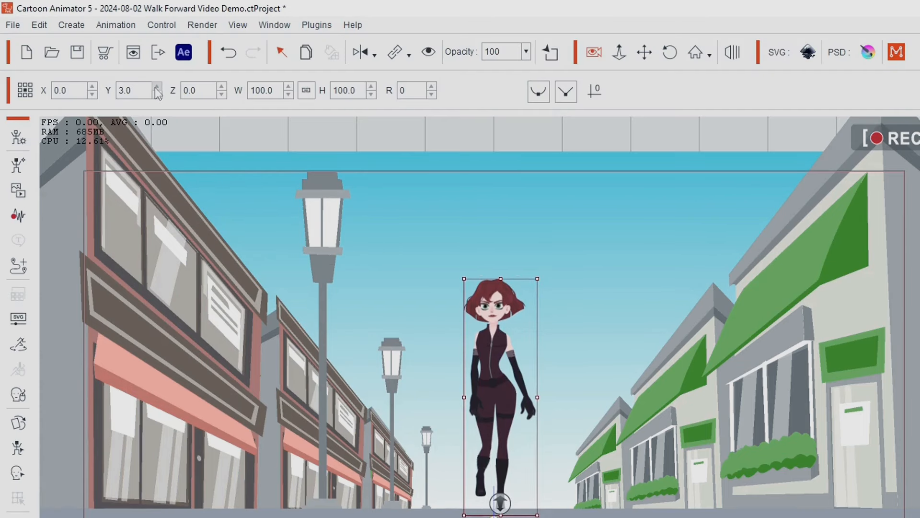
{"action": "left_click", "coordinate": [156, 88]}
{"action": "left_click", "coordinate": [156, 88]}
{"action": "left_click", "coordinate": [157, 87]}
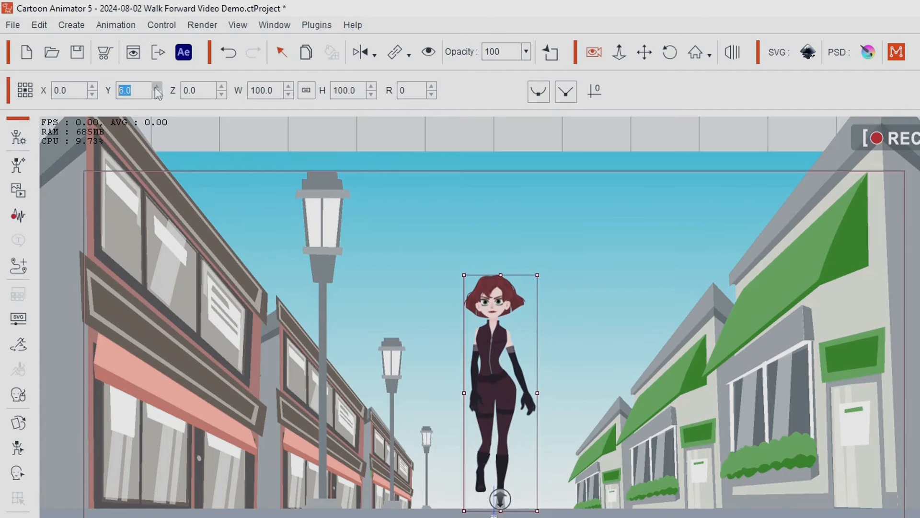
{"action": "left_click", "coordinate": [156, 88]}
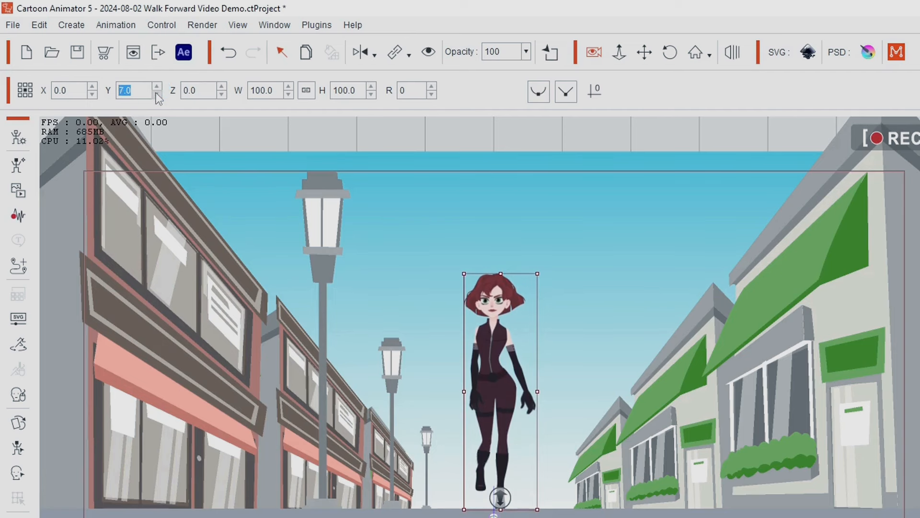
{"action": "left_click", "coordinate": [156, 95]}
{"action": "left_click", "coordinate": [335, 151]}
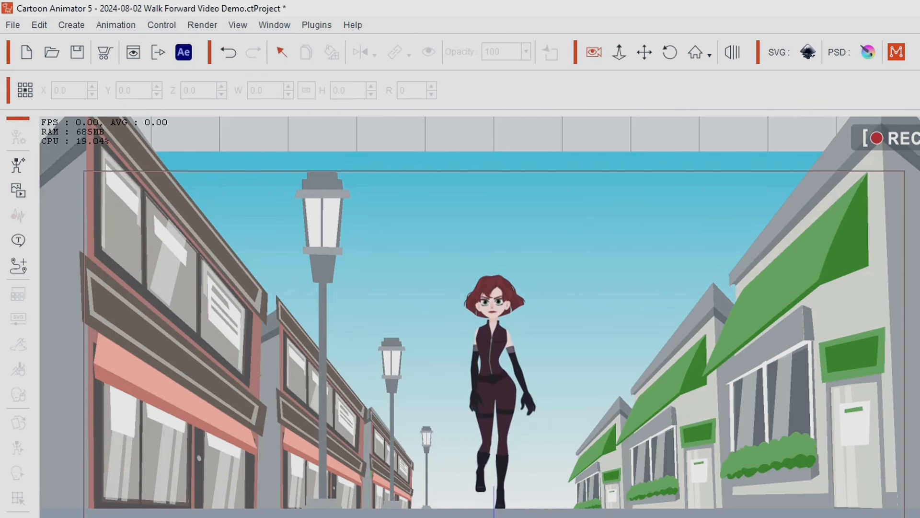
Step: Preview the animation, duplicate the ground Square and set the copy's Z position to 1041.5
{"action": "key", "text": "space"}
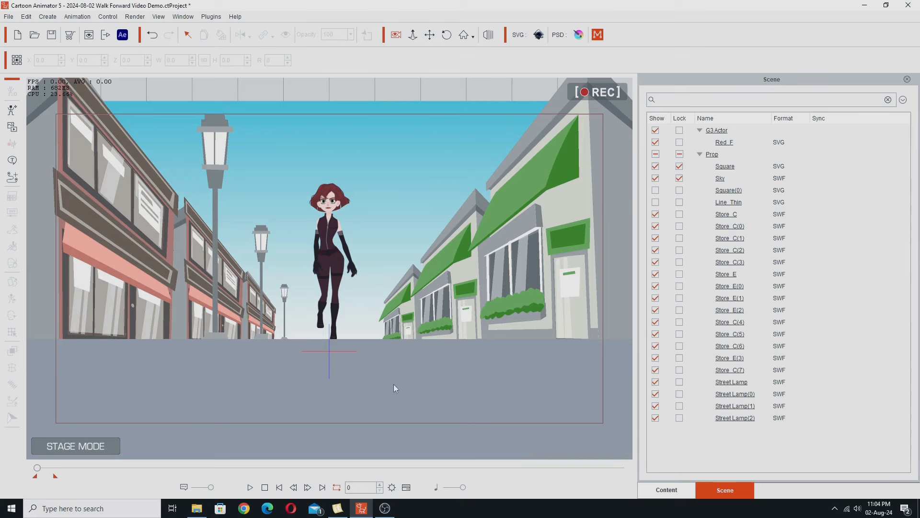
{"action": "left_click_drag", "start_coordinate": [375, 213], "coordinate": [363, 380]}
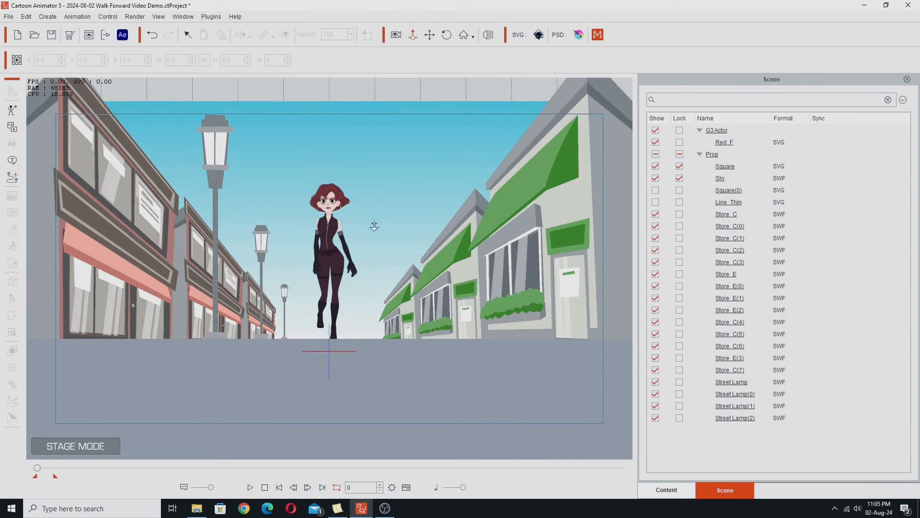
{"action": "left_click_drag", "start_coordinate": [360, 221], "coordinate": [368, 343]}
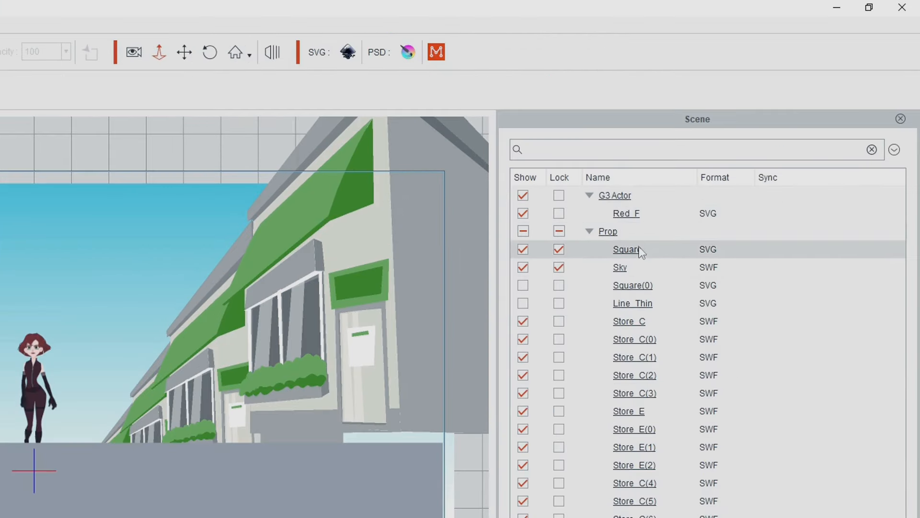
{"action": "left_click", "coordinate": [731, 166]}
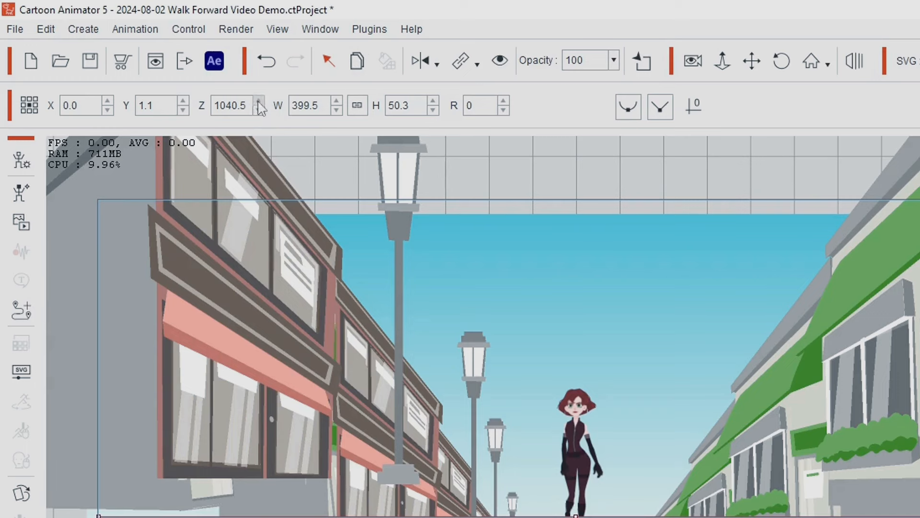
{"action": "left_click", "coordinate": [259, 103]}
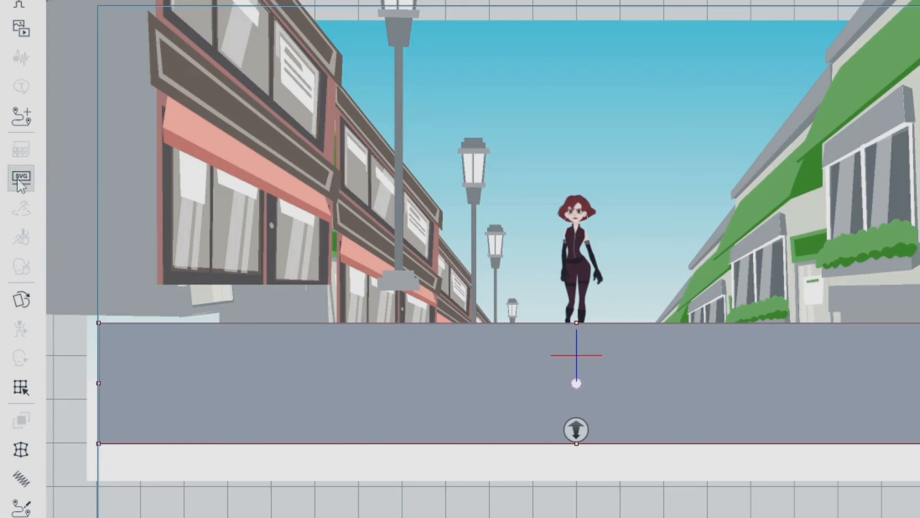
Step: Recolour the fill of Square(1) to the darker grey #71737c for the road
{"action": "left_click", "coordinate": [22, 178]}
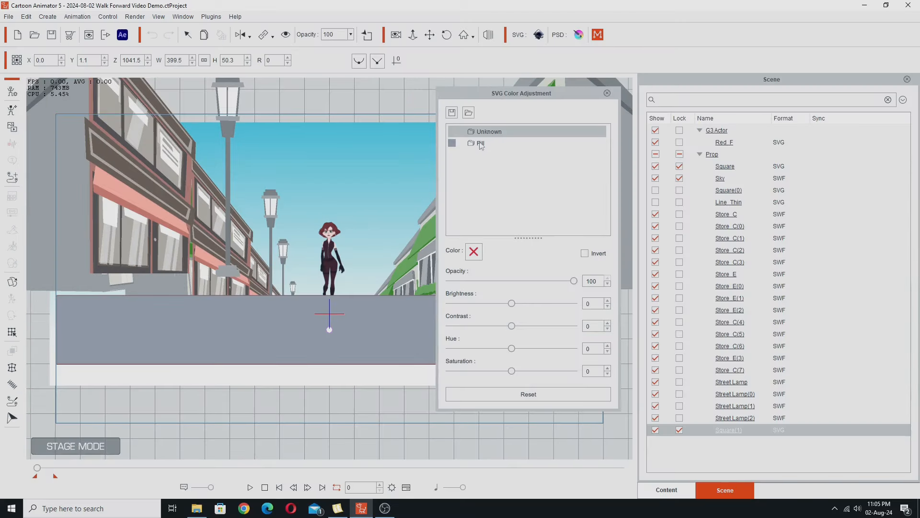
{"action": "left_click", "coordinate": [481, 144]}
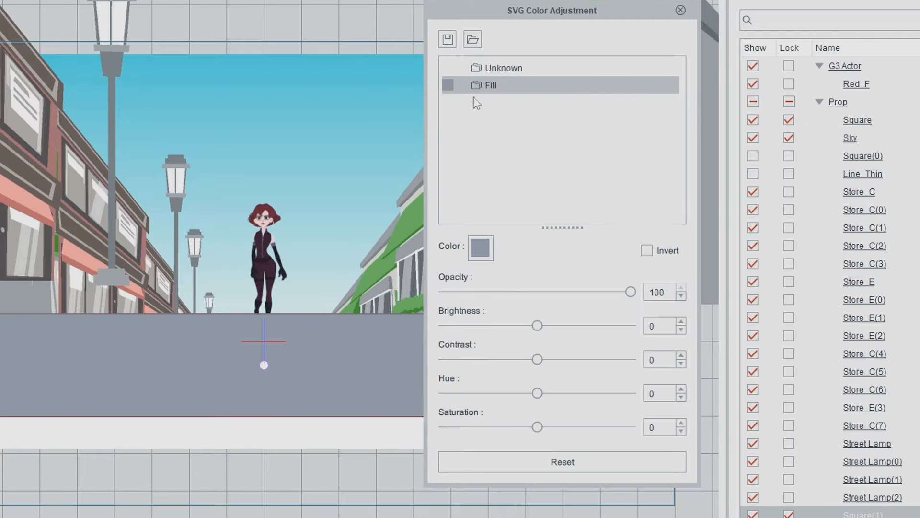
{"action": "left_click", "coordinate": [473, 252]}
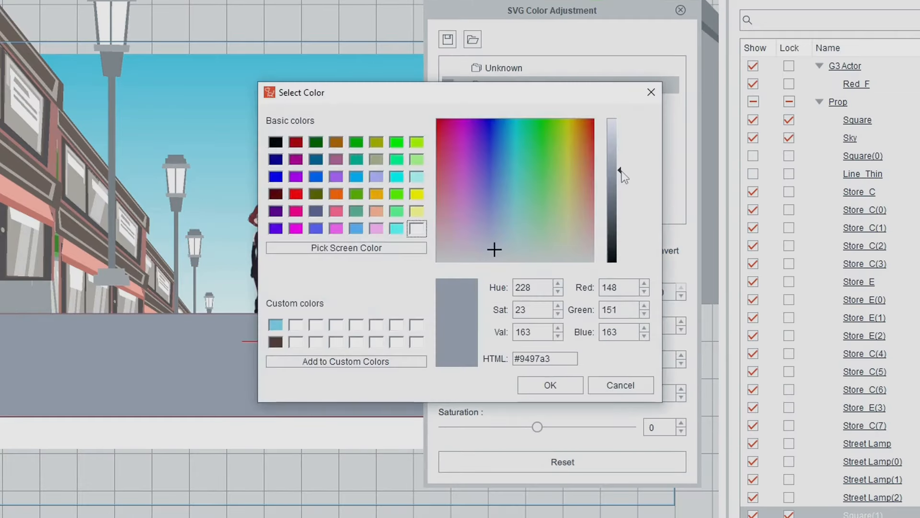
{"action": "left_click_drag", "start_coordinate": [621, 180], "coordinate": [616, 194]}
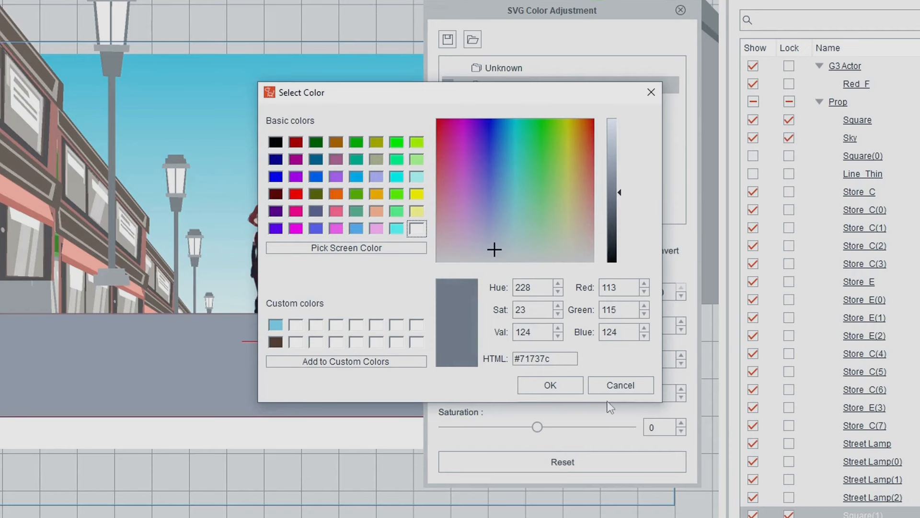
{"action": "left_click", "coordinate": [569, 386]}
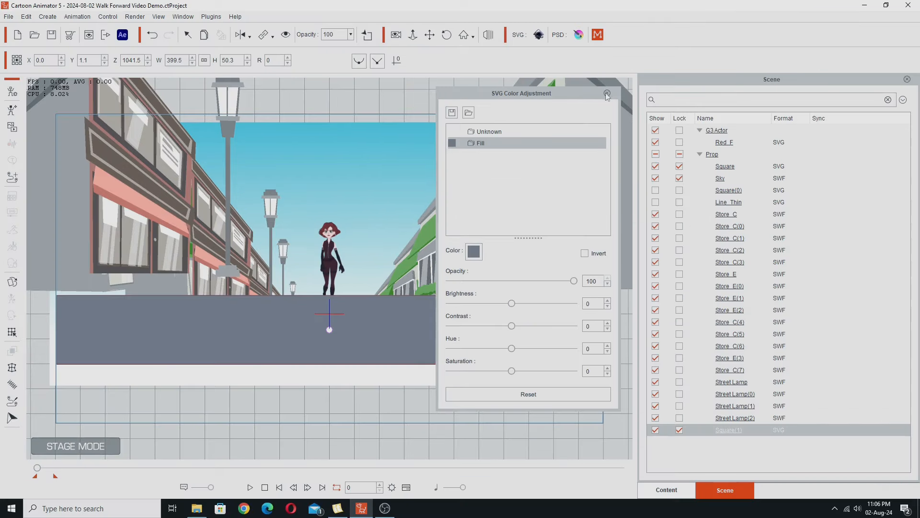
{"action": "left_click", "coordinate": [681, 11]}
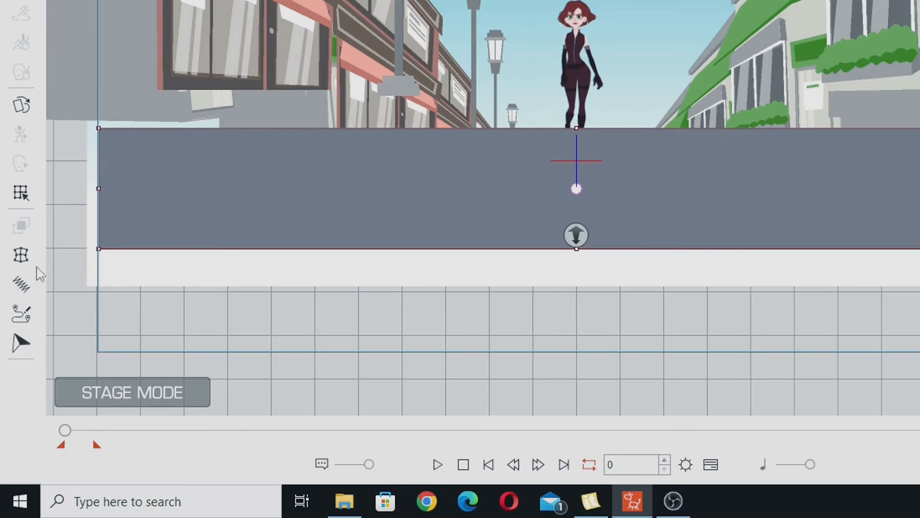
Step: Deform the road square in the FFD Editor with Additive on, applying the wider-bottom trapezoid preset four times
{"action": "left_click", "coordinate": [28, 263]}
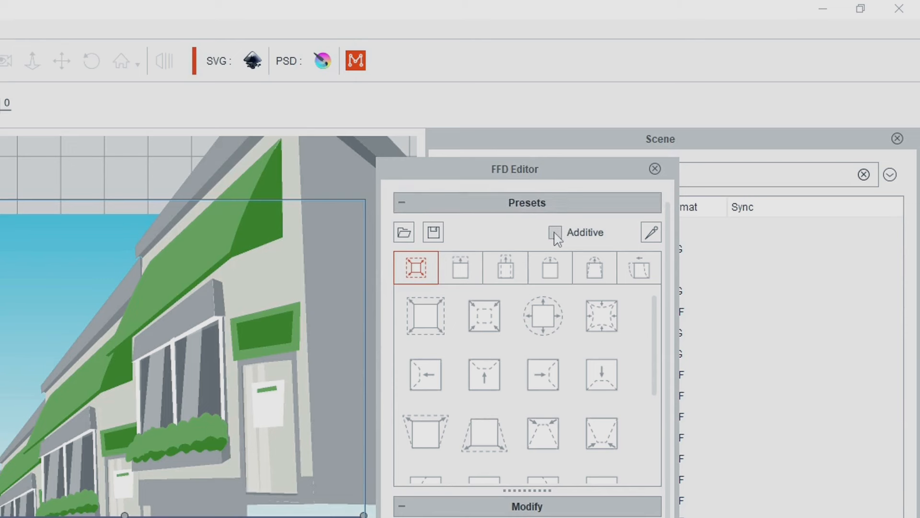
{"action": "left_click", "coordinate": [555, 233]}
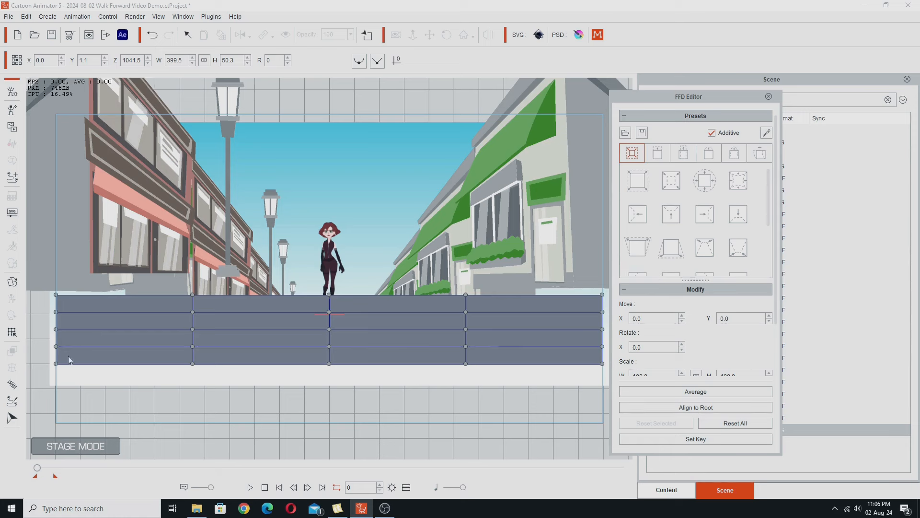
{"action": "left_click", "coordinate": [674, 254]}
{"action": "left_click", "coordinate": [674, 254]}
{"action": "left_click", "coordinate": [675, 254]}
{"action": "left_click", "coordinate": [674, 254]}
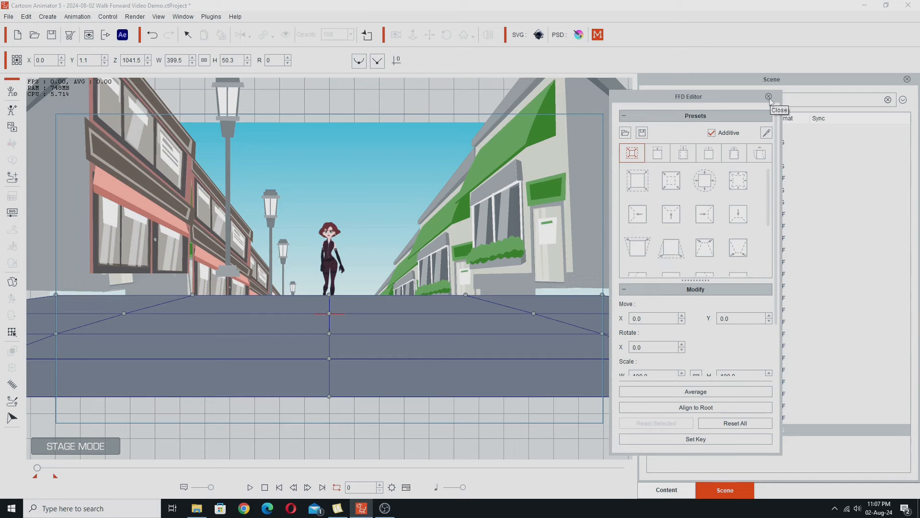
{"action": "left_click", "coordinate": [768, 97]}
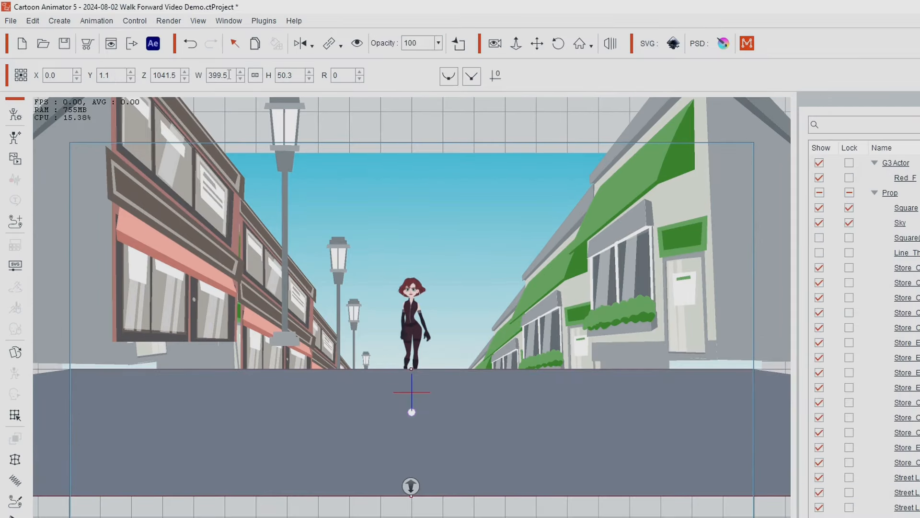
Step: Narrow the road square to a width of 50.0
{"action": "left_click_drag", "start_coordinate": [212, 75], "coordinate": [205, 85]}
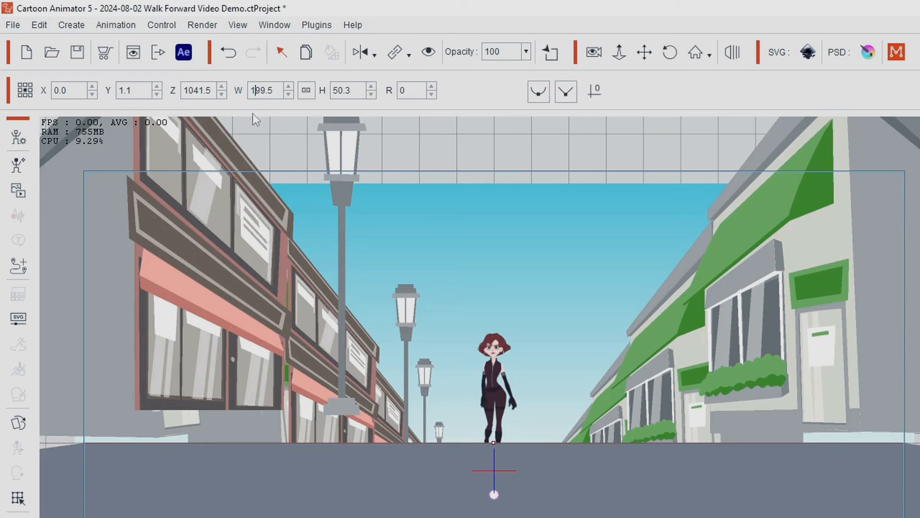
{"action": "left_click", "coordinate": [255, 91]}
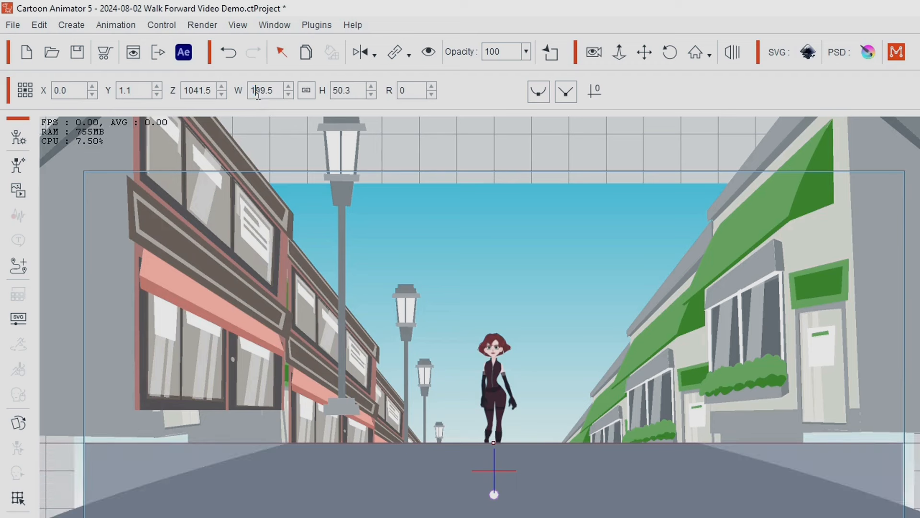
{"action": "key", "text": "Return"}
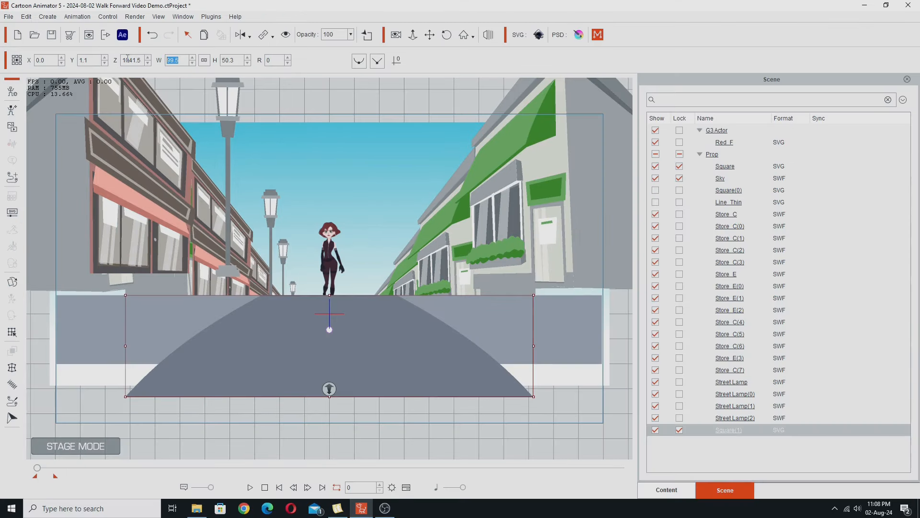
{"action": "type", "text": "50"}
{"action": "key", "text": "Return"}
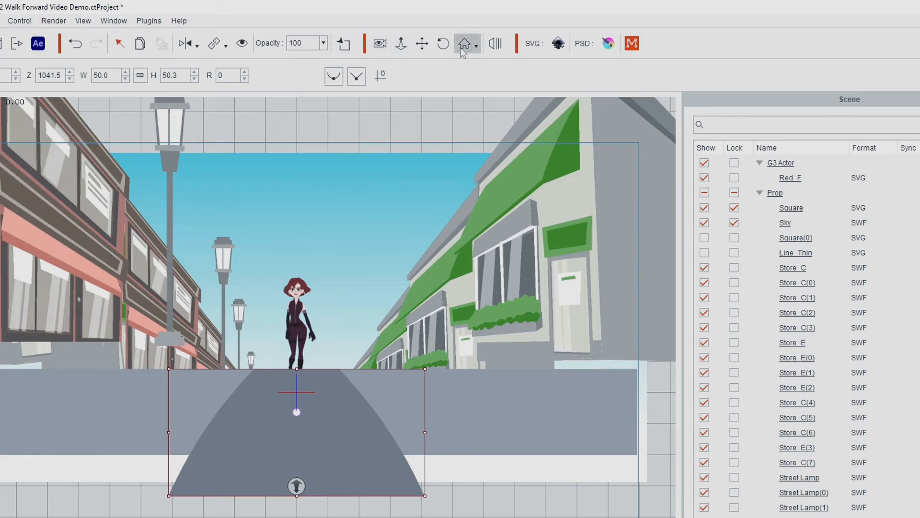
Step: Reset the camera view and flare the road further with the additive wider-bottom trapezoid FFD preset
{"action": "left_click", "coordinate": [463, 48]}
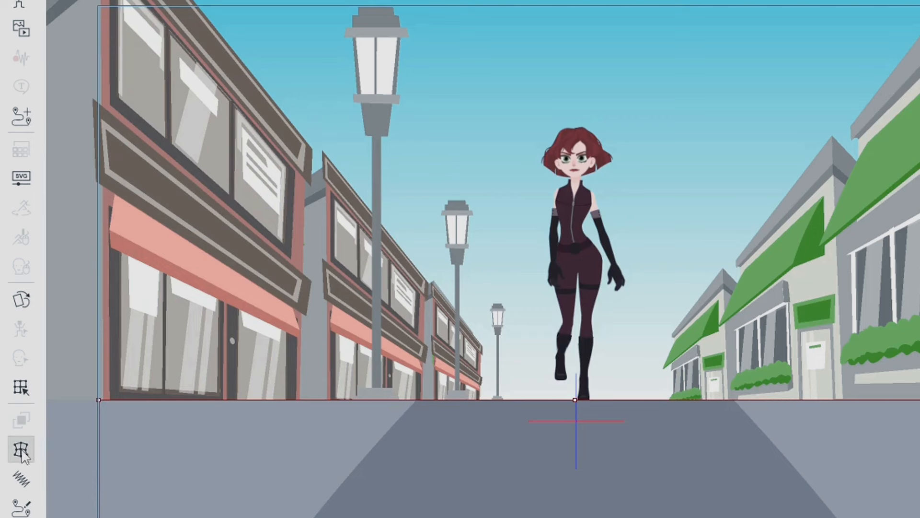
{"action": "left_click", "coordinate": [22, 453]}
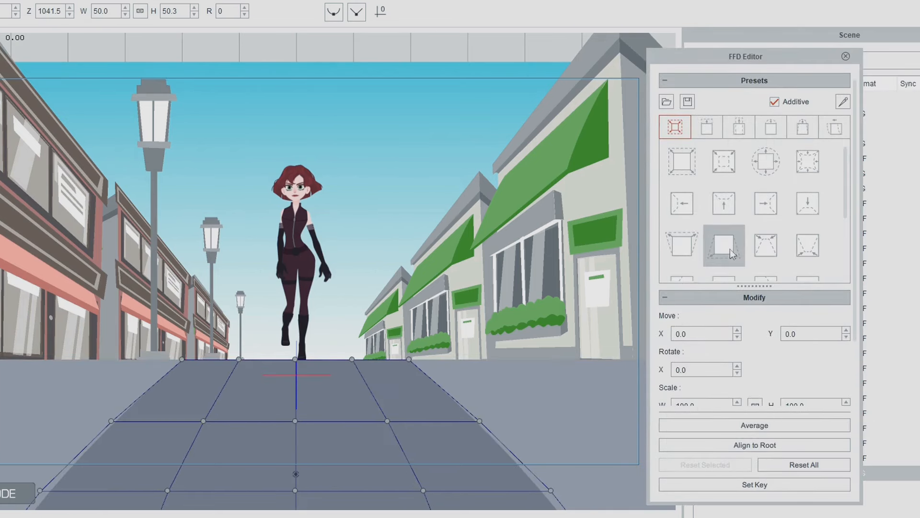
{"action": "left_click", "coordinate": [729, 249]}
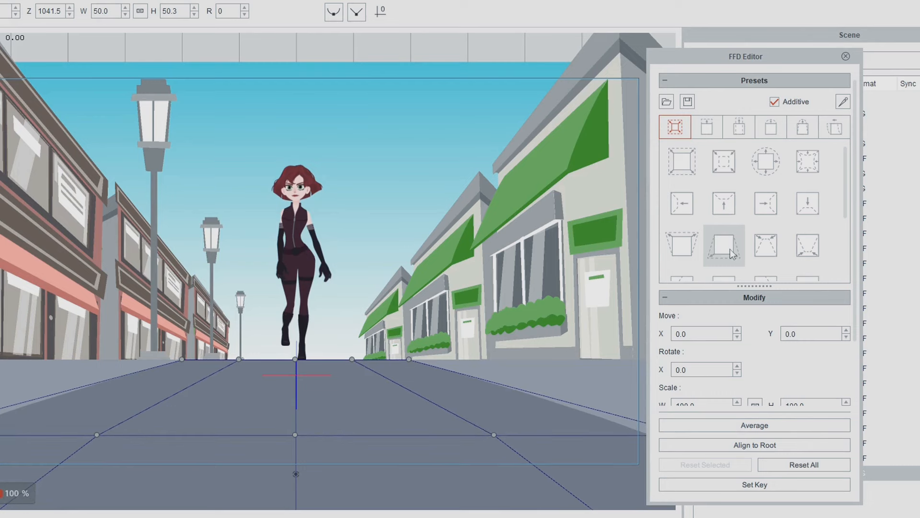
{"action": "left_click", "coordinate": [846, 57]}
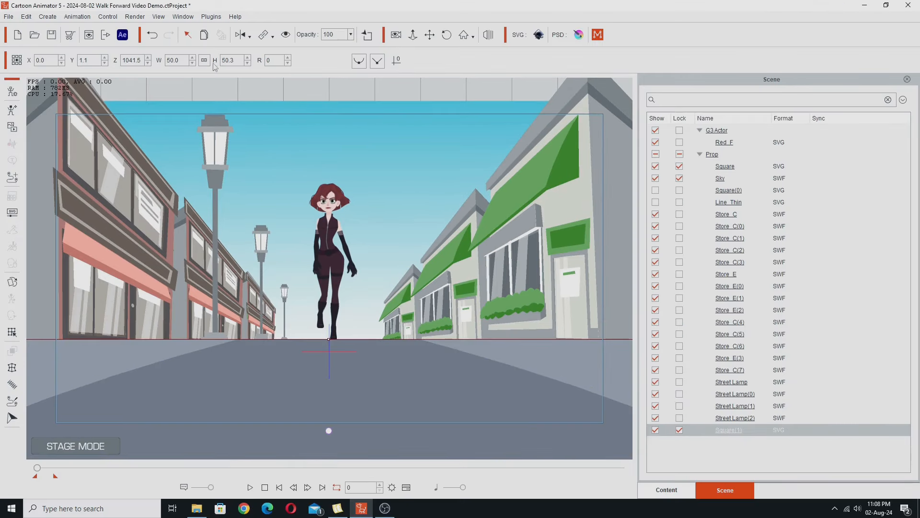
Step: Reduce the road's width to 10.0
{"action": "left_click_drag", "start_coordinate": [171, 60], "coordinate": [167, 62]}
{"action": "type", "text": "1"}
{"action": "key", "text": "Return"}
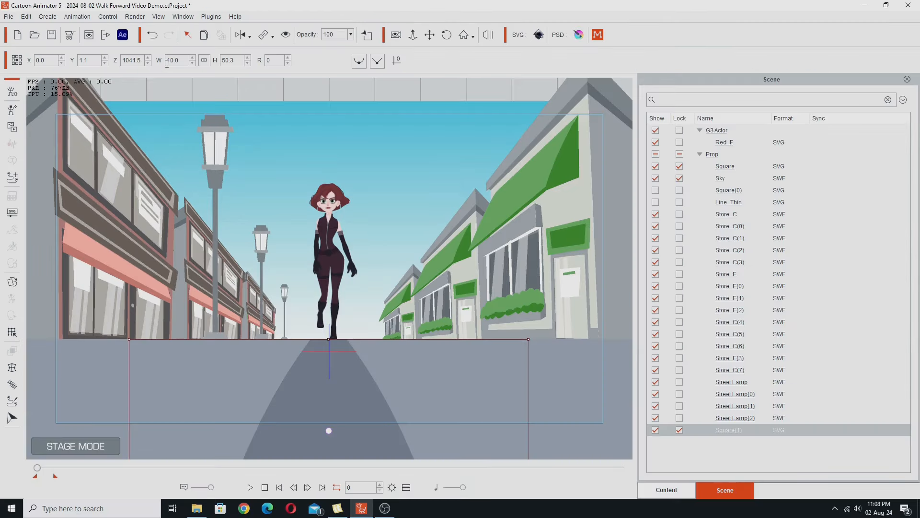
Step: Apply the wider-bottom trapezoid FFD preset seven more times to spread the narrowed road toward the foreground
{"action": "left_click", "coordinate": [12, 370]}
{"action": "left_click", "coordinate": [670, 255]}
{"action": "left_click", "coordinate": [670, 255]}
{"action": "left_click", "coordinate": [671, 255]}
{"action": "left_click", "coordinate": [671, 255]}
{"action": "left_click", "coordinate": [671, 256]}
{"action": "left_click", "coordinate": [671, 255]}
{"action": "left_click", "coordinate": [671, 255]}
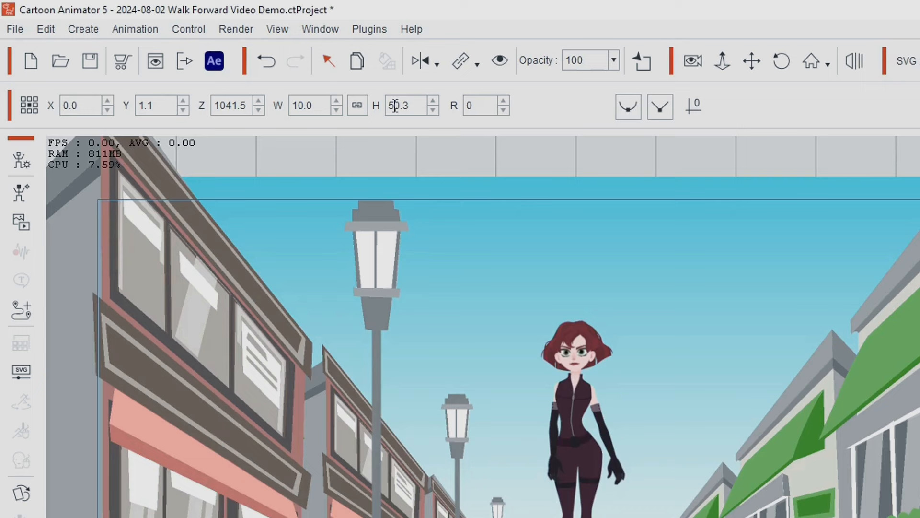
Step: Set the road's height to 10.3 and move it up to the horizon at about X 0.3, Y 41.5
{"action": "left_click_drag", "start_coordinate": [394, 105], "coordinate": [389, 105]}
{"action": "type", "text": "1"}
{"action": "key", "text": "Return"}
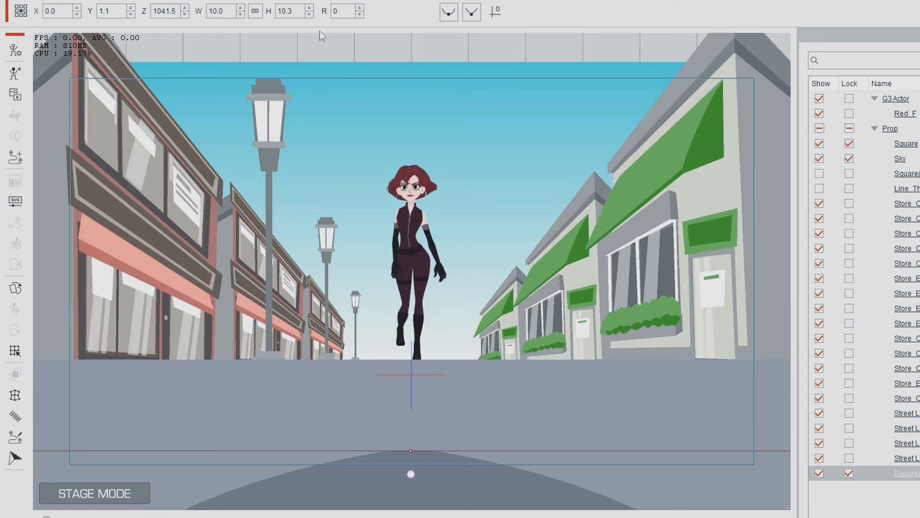
{"action": "left_click_drag", "start_coordinate": [441, 455], "coordinate": [444, 392]}
Step: Set the road's width to 15.0 and deselect it
{"action": "left_click_drag", "start_coordinate": [213, 12], "coordinate": [208, 20]}
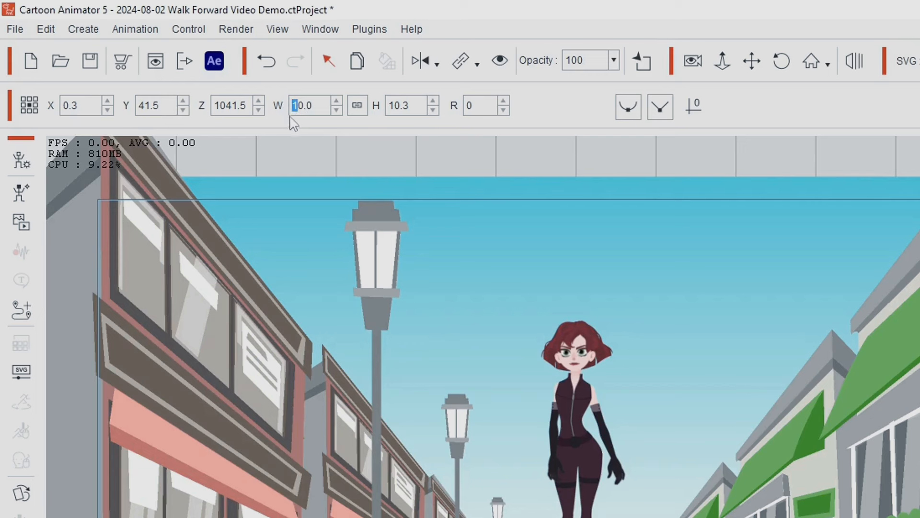
{"action": "left_click_drag", "start_coordinate": [292, 105], "coordinate": [297, 104]}
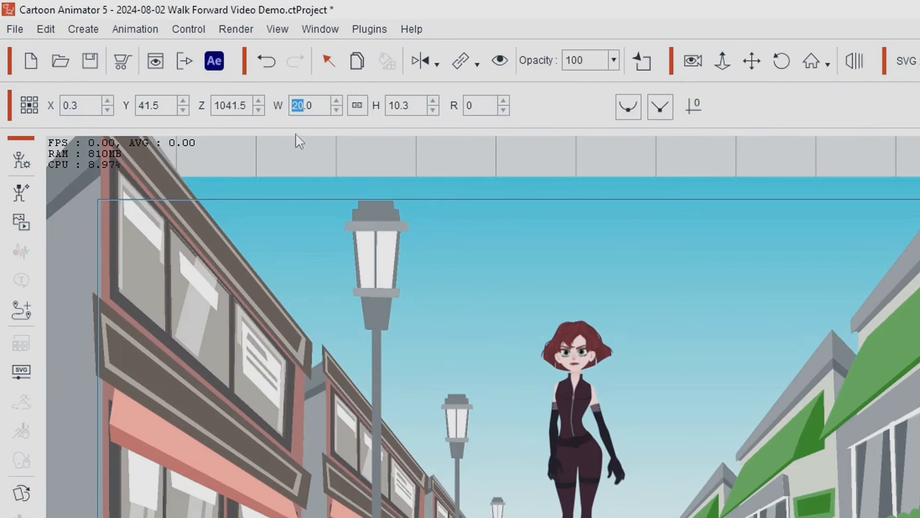
{"action": "type", "text": "15"}
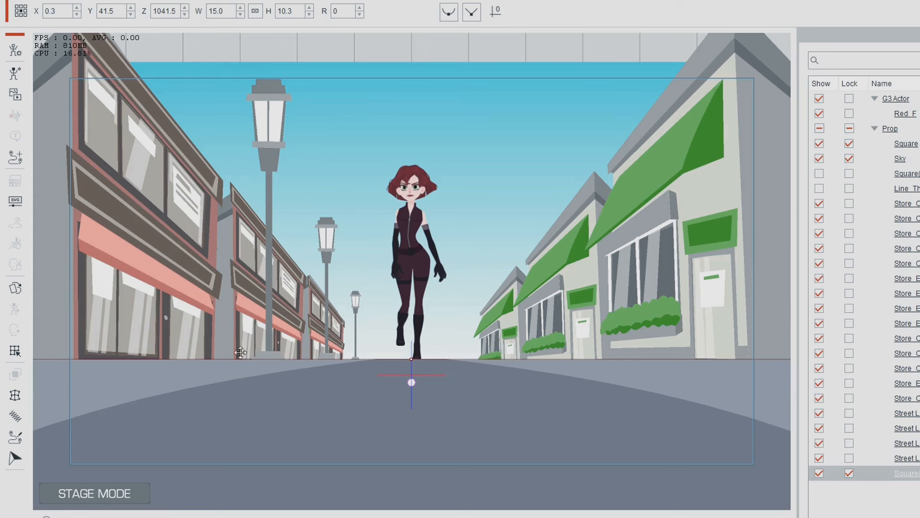
{"action": "left_click", "coordinate": [312, 95]}
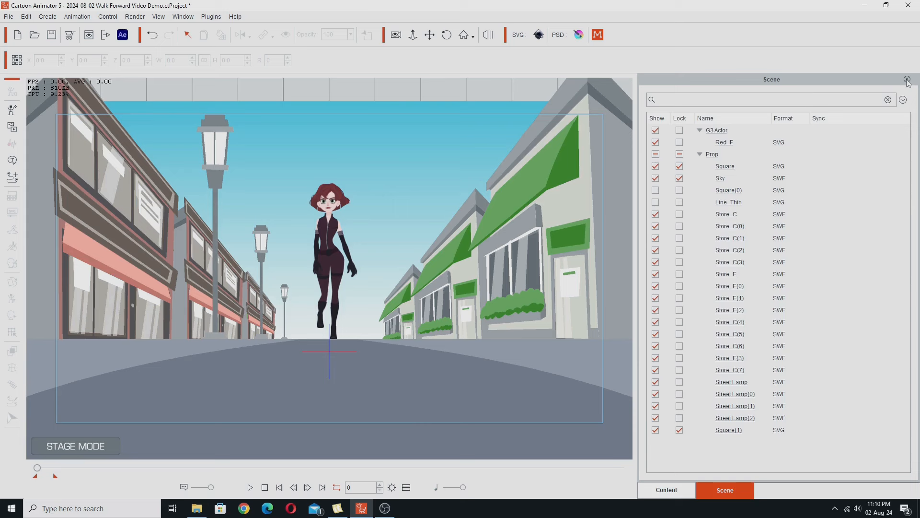
Step: Close the Scene and Content panels and play the street animation with the new road
{"action": "left_click", "coordinate": [907, 81]}
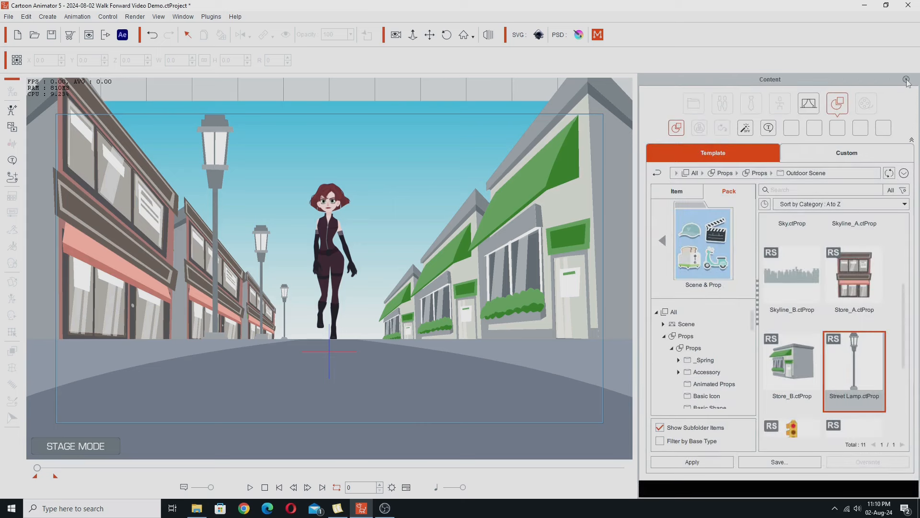
{"action": "left_click", "coordinate": [906, 80]}
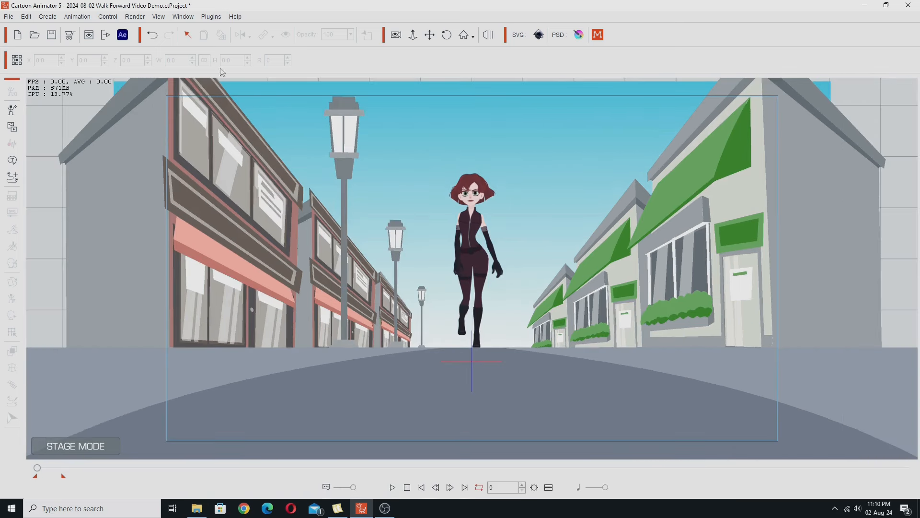
{"action": "left_click", "coordinate": [392, 487]}
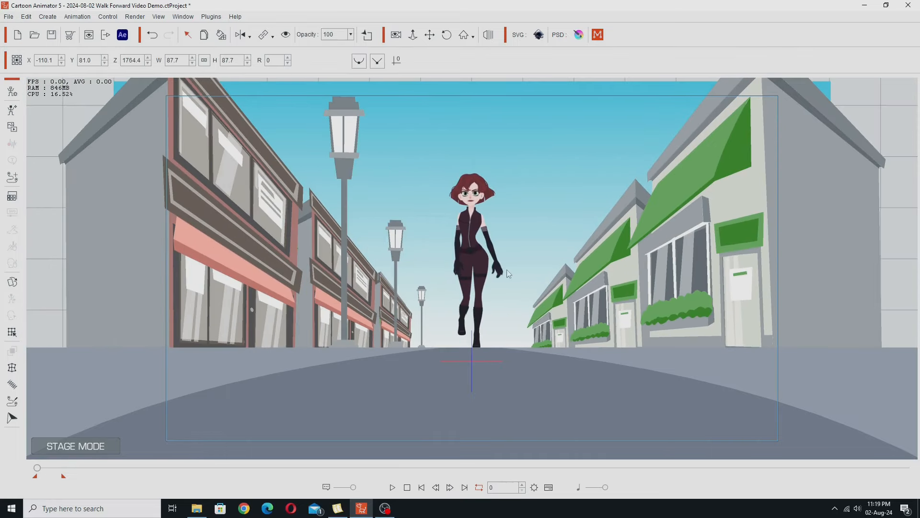
Step: Apply the Wink_3 facial expression from the 07-Wink style to the walking woman at frame 10 with the Face Key Editor
{"action": "left_click", "coordinate": [470, 224]}
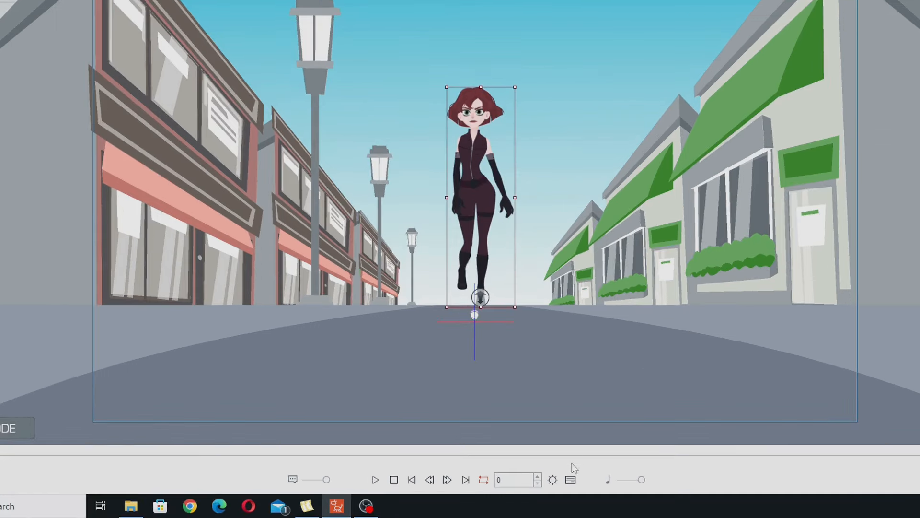
{"action": "left_click", "coordinate": [572, 479]}
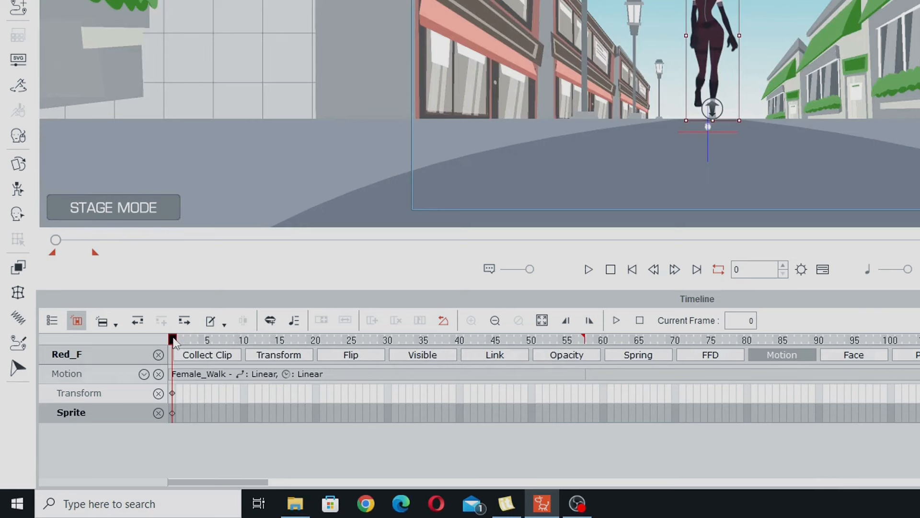
{"action": "left_click_drag", "start_coordinate": [173, 339], "coordinate": [246, 354]}
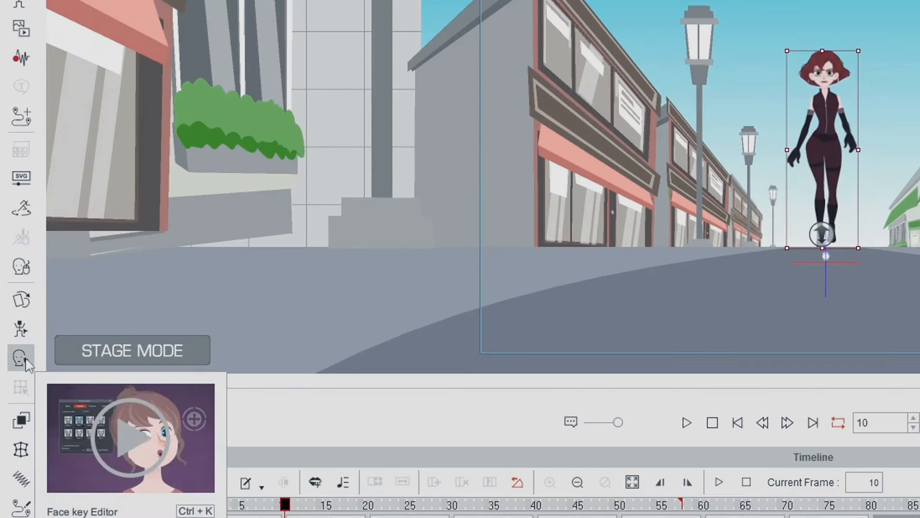
{"action": "left_click", "coordinate": [26, 361]}
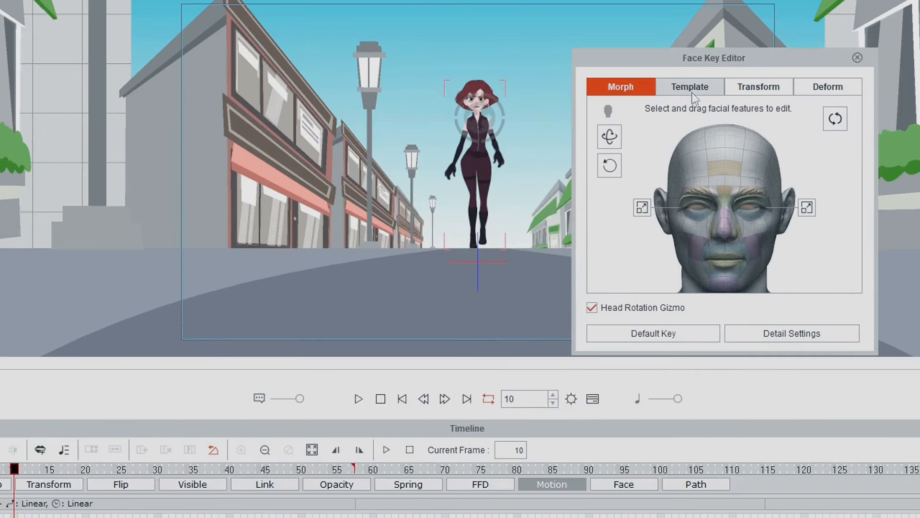
{"action": "left_click", "coordinate": [614, 145]}
{"action": "left_click", "coordinate": [628, 163]}
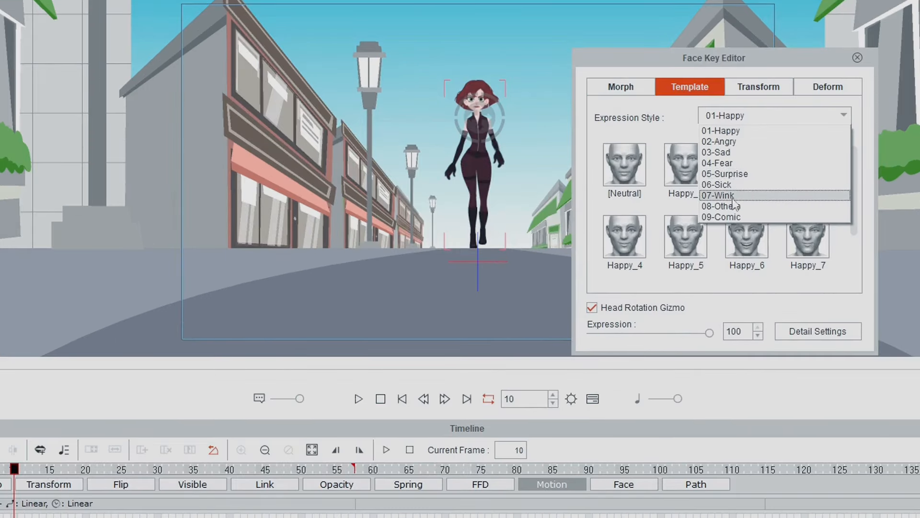
{"action": "left_click", "coordinate": [728, 198]}
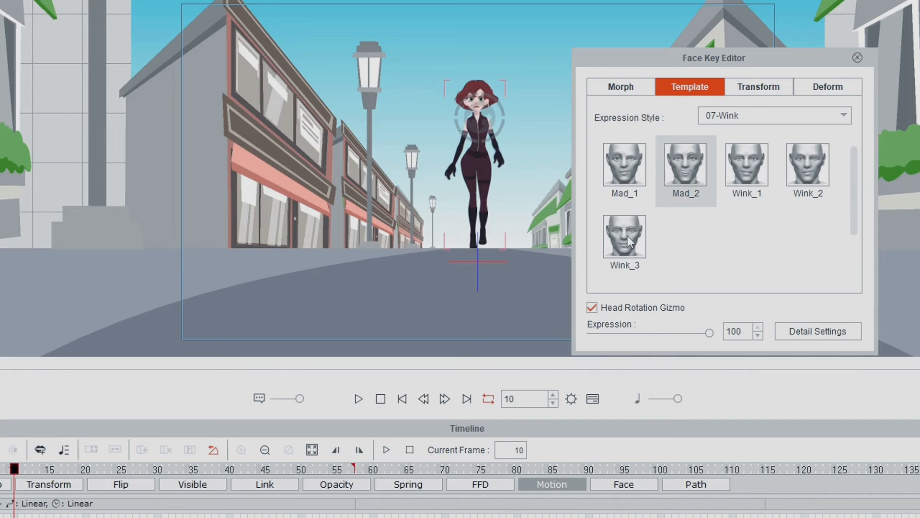
{"action": "left_click", "coordinate": [628, 235]}
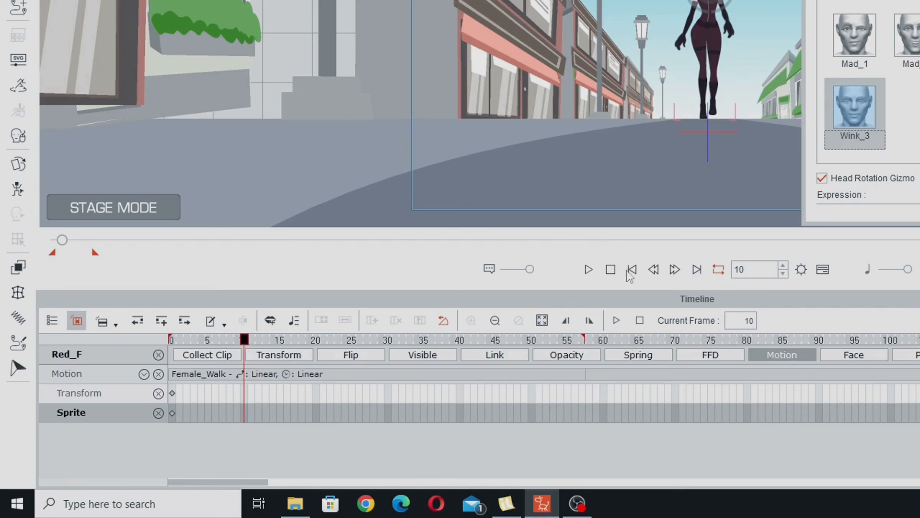
Step: Apply the [Neutral] expression from the 01-Happy style to her face at frame 14, and close the Face Key Editor and Timeline
{"action": "double_click", "coordinate": [674, 269]}
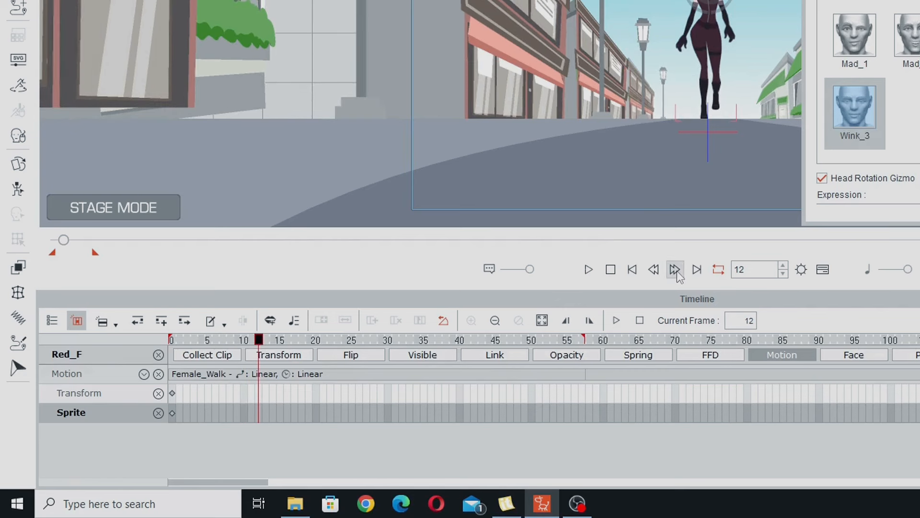
{"action": "left_click", "coordinate": [675, 270]}
{"action": "left_click", "coordinate": [675, 269]}
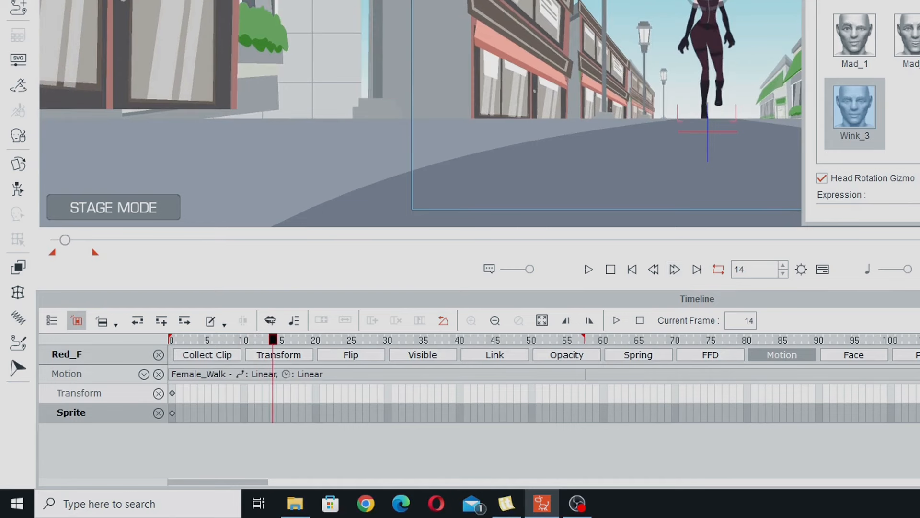
{"action": "left_click", "coordinate": [744, 114]}
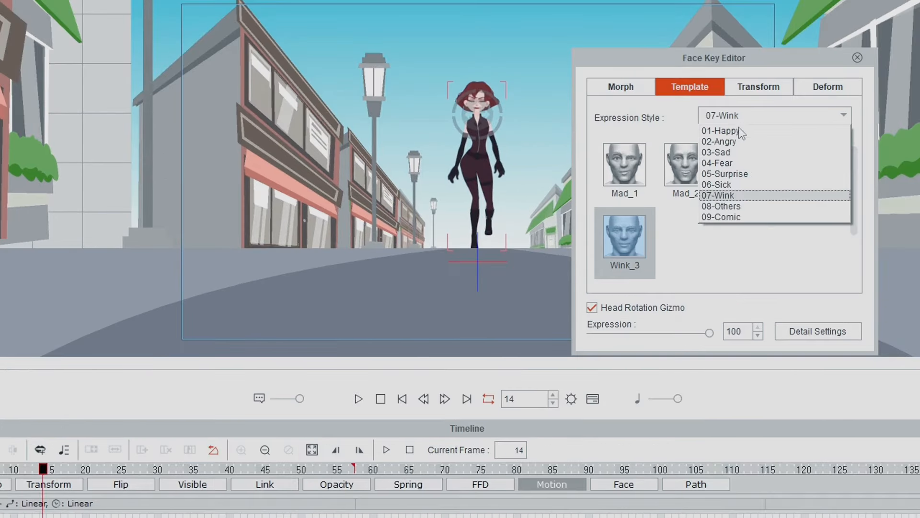
{"action": "left_click", "coordinate": [738, 128]}
{"action": "left_click", "coordinate": [734, 144]}
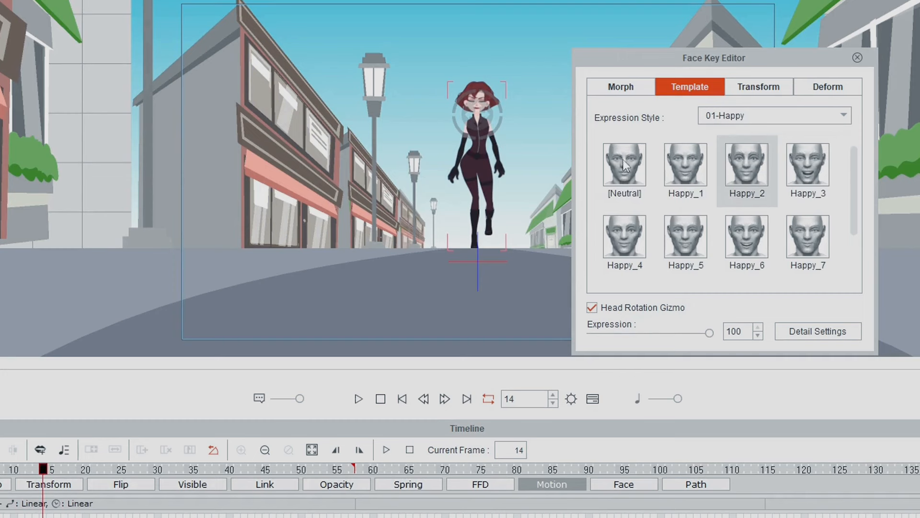
{"action": "left_click", "coordinate": [626, 161]}
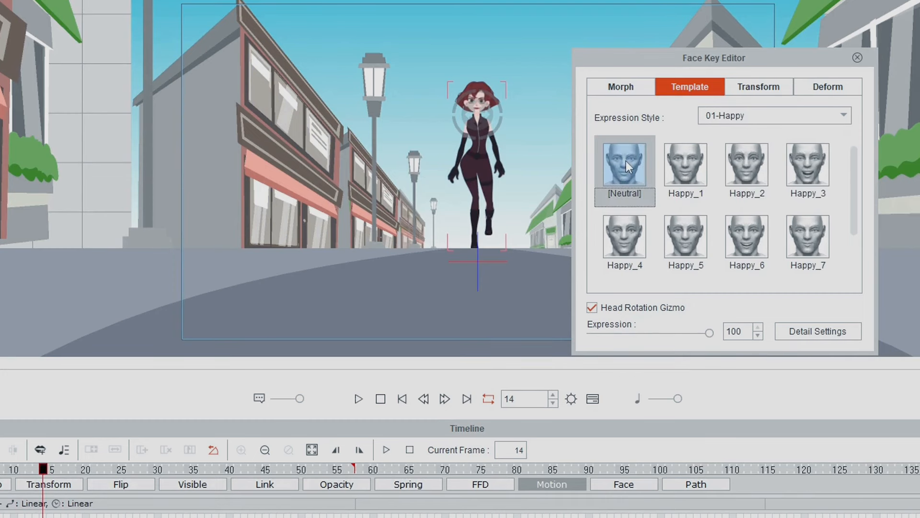
{"action": "left_click", "coordinate": [858, 58]}
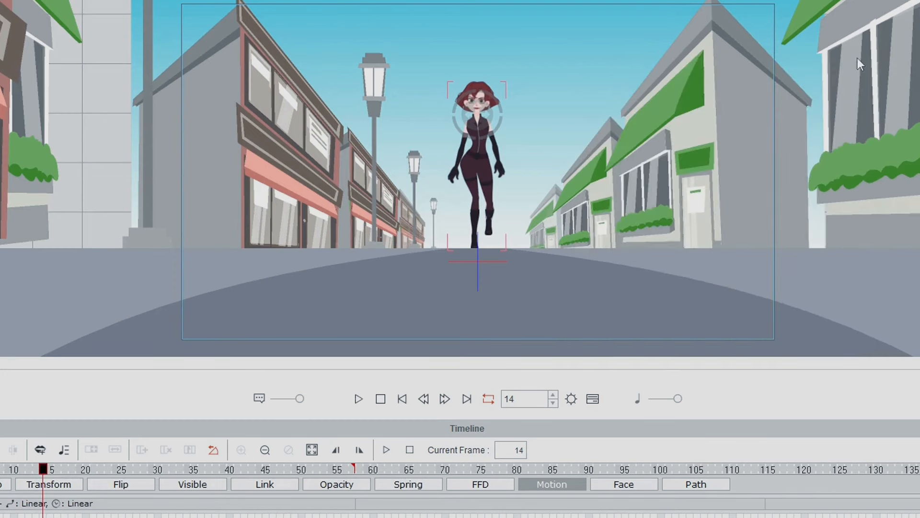
{"action": "left_click", "coordinate": [593, 399]}
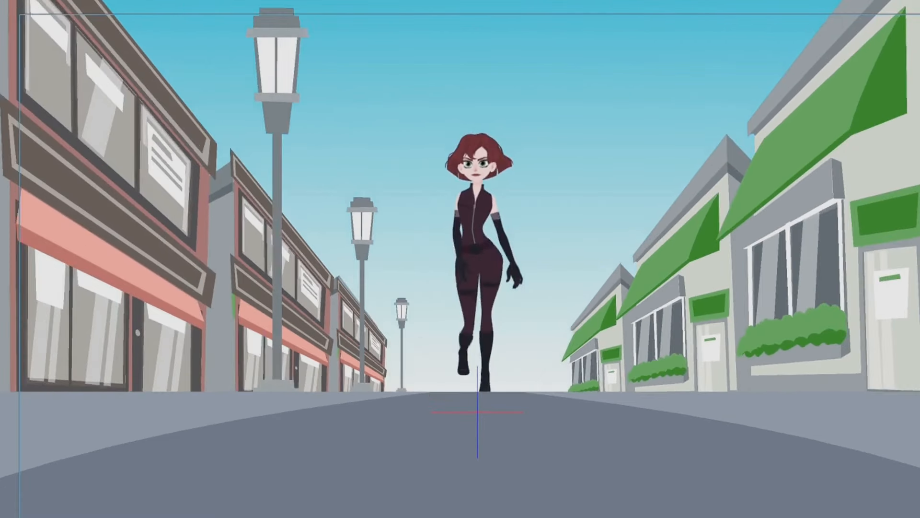